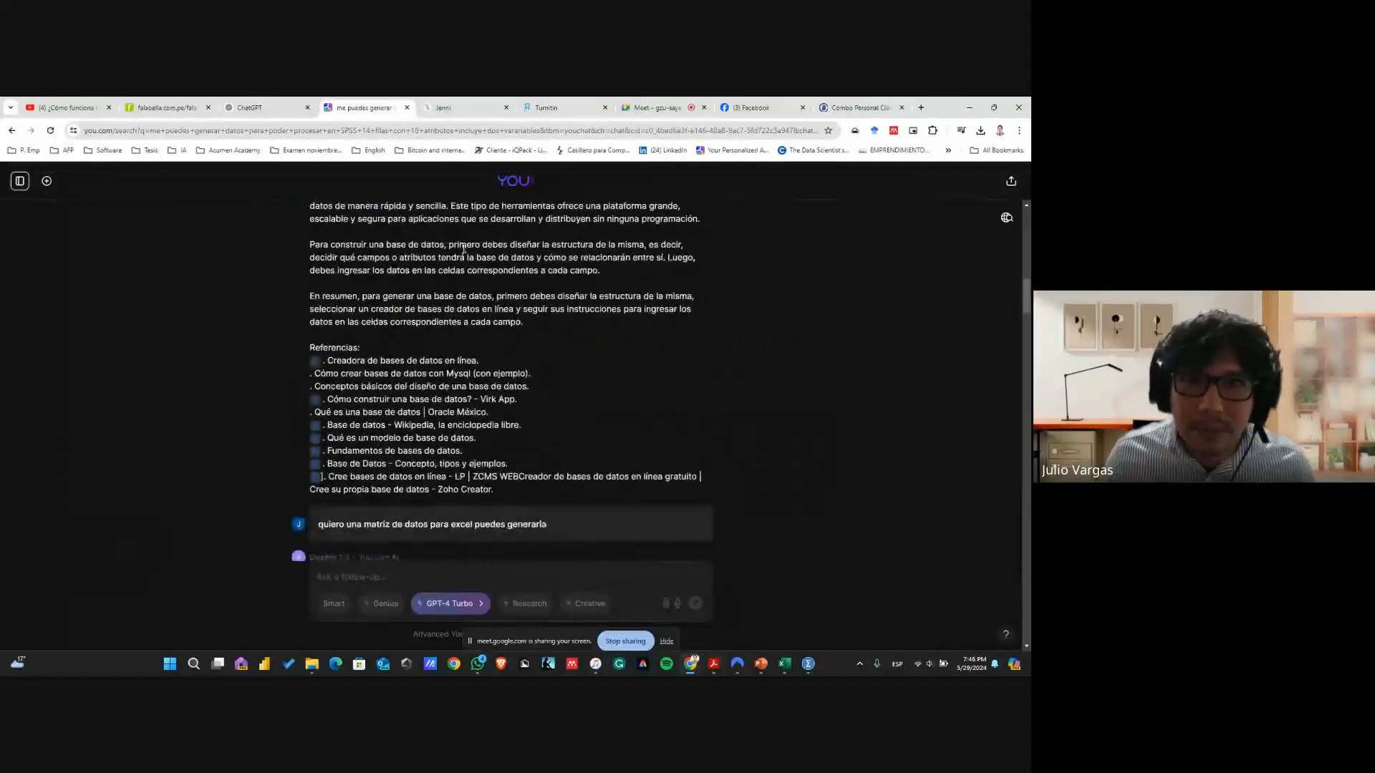
# Look through the chat's earlier replies on building an Excel data matrix, down to the 14-row health data table
pyautogui.scroll(-5, 464, 249)
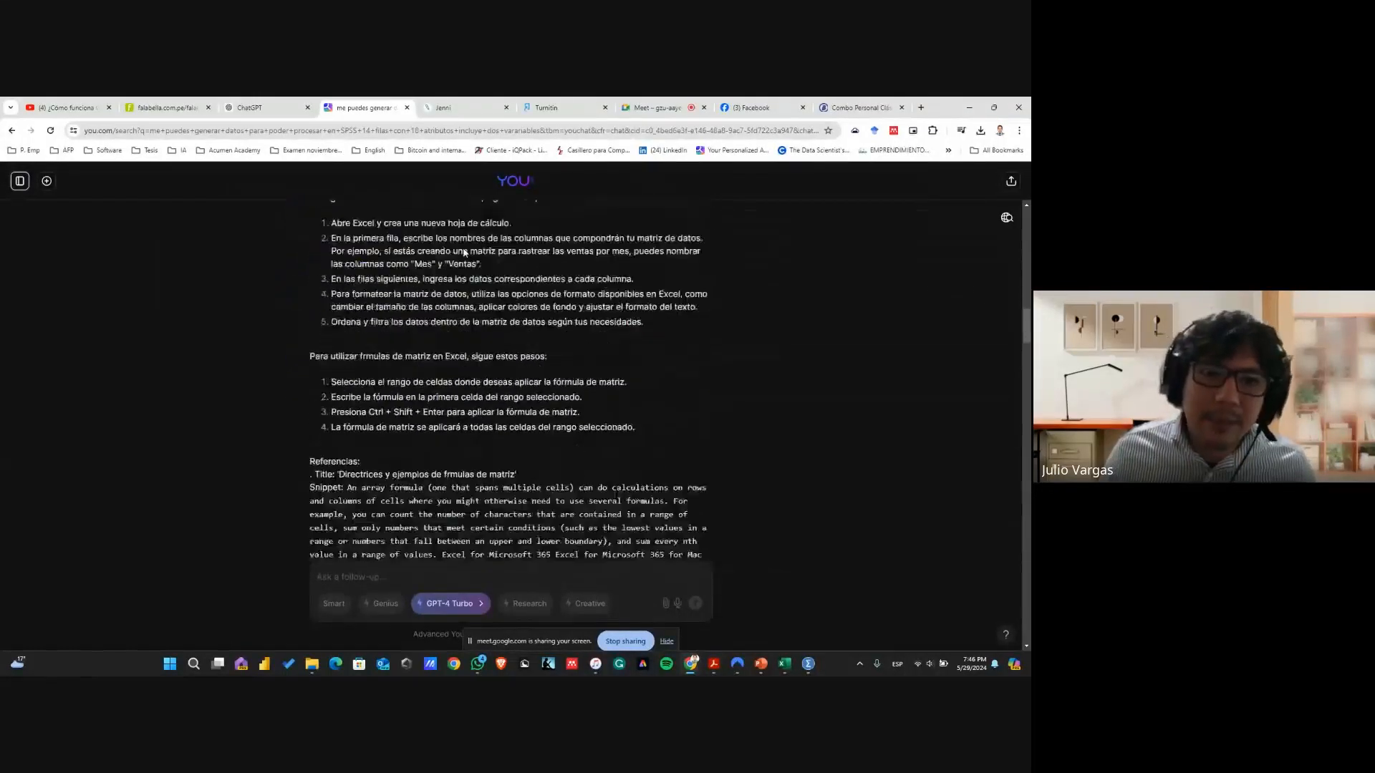
pyautogui.scroll(-10, 464, 251)
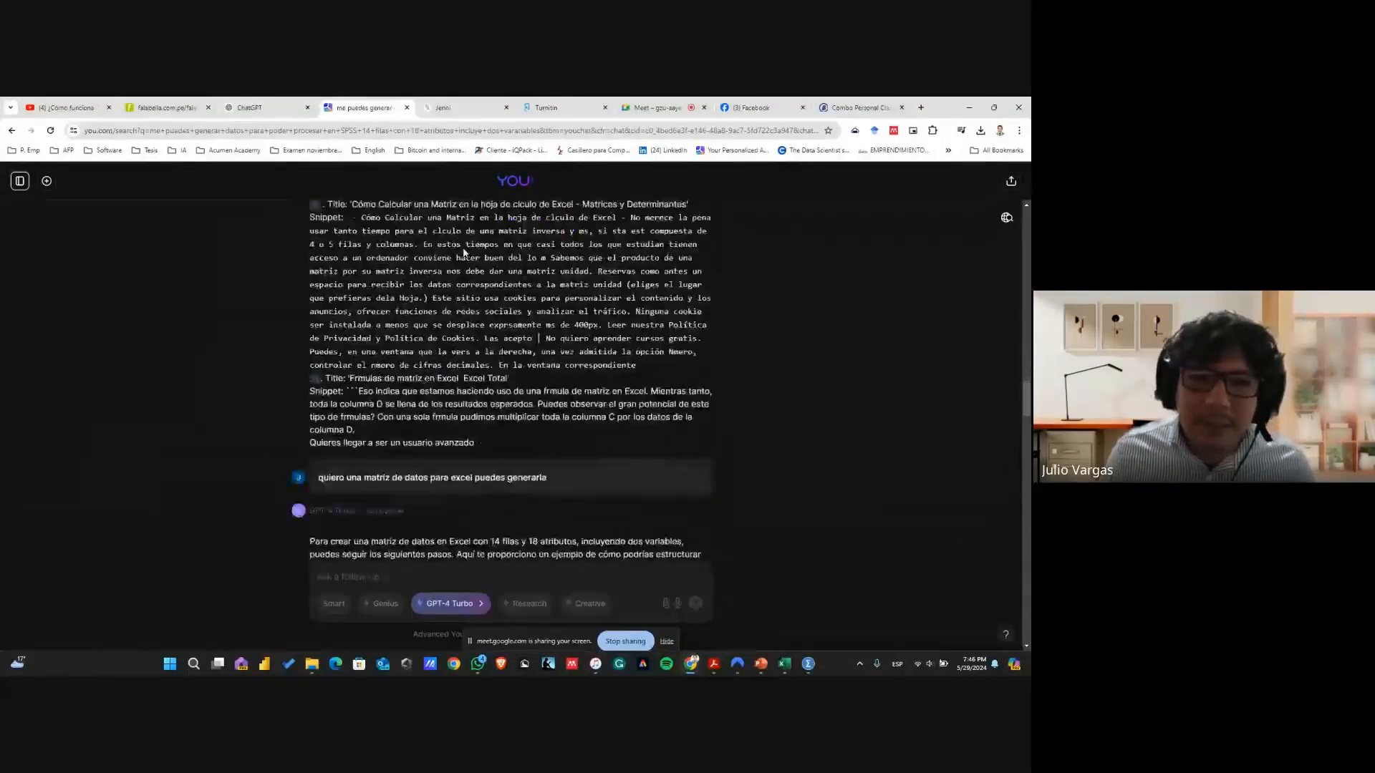
pyautogui.scroll(-15, 462, 247)
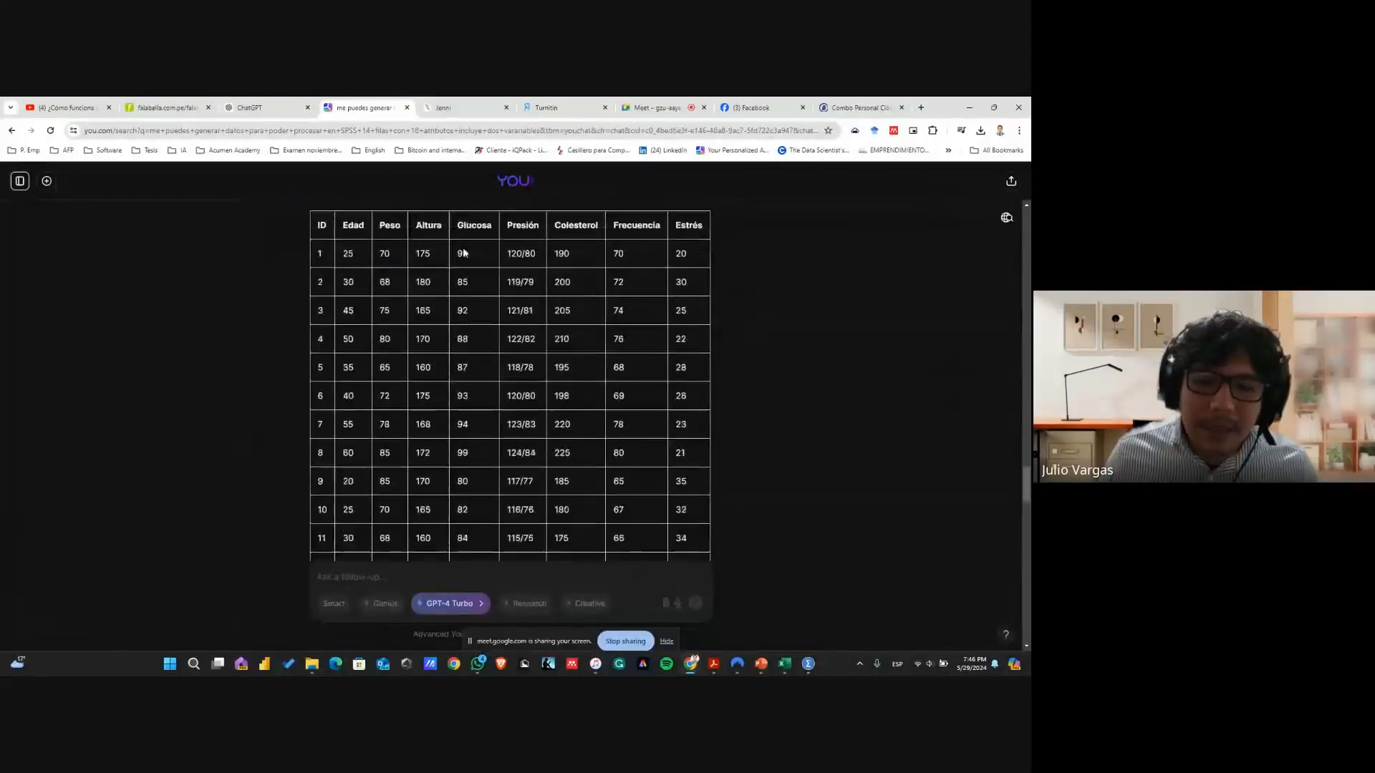
pyautogui.scroll(20, 463, 247)
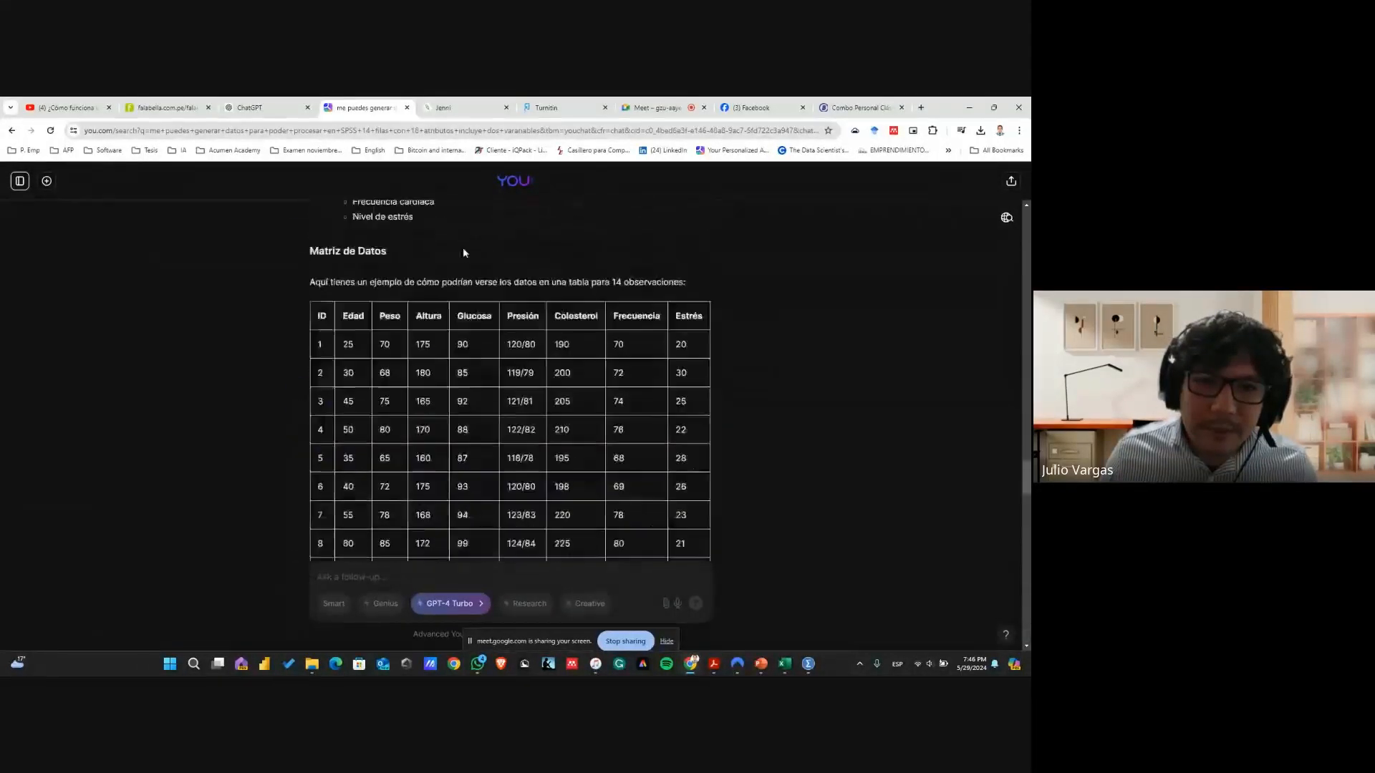
pyautogui.scroll(-10, 463, 252)
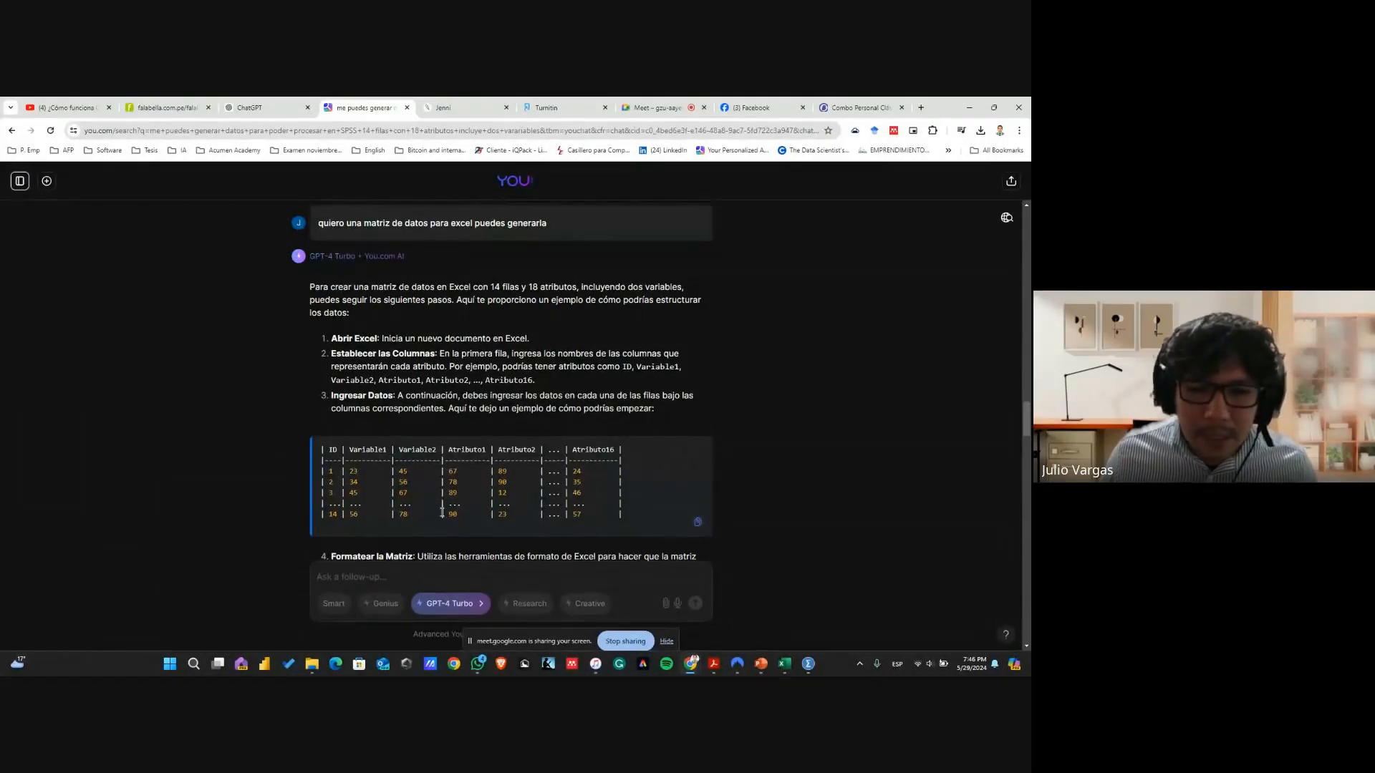
# Check which custom AI models the chat offers while reviewing the earlier replies, keeping GPT-4 Turbo selected
pyautogui.click(481, 605)
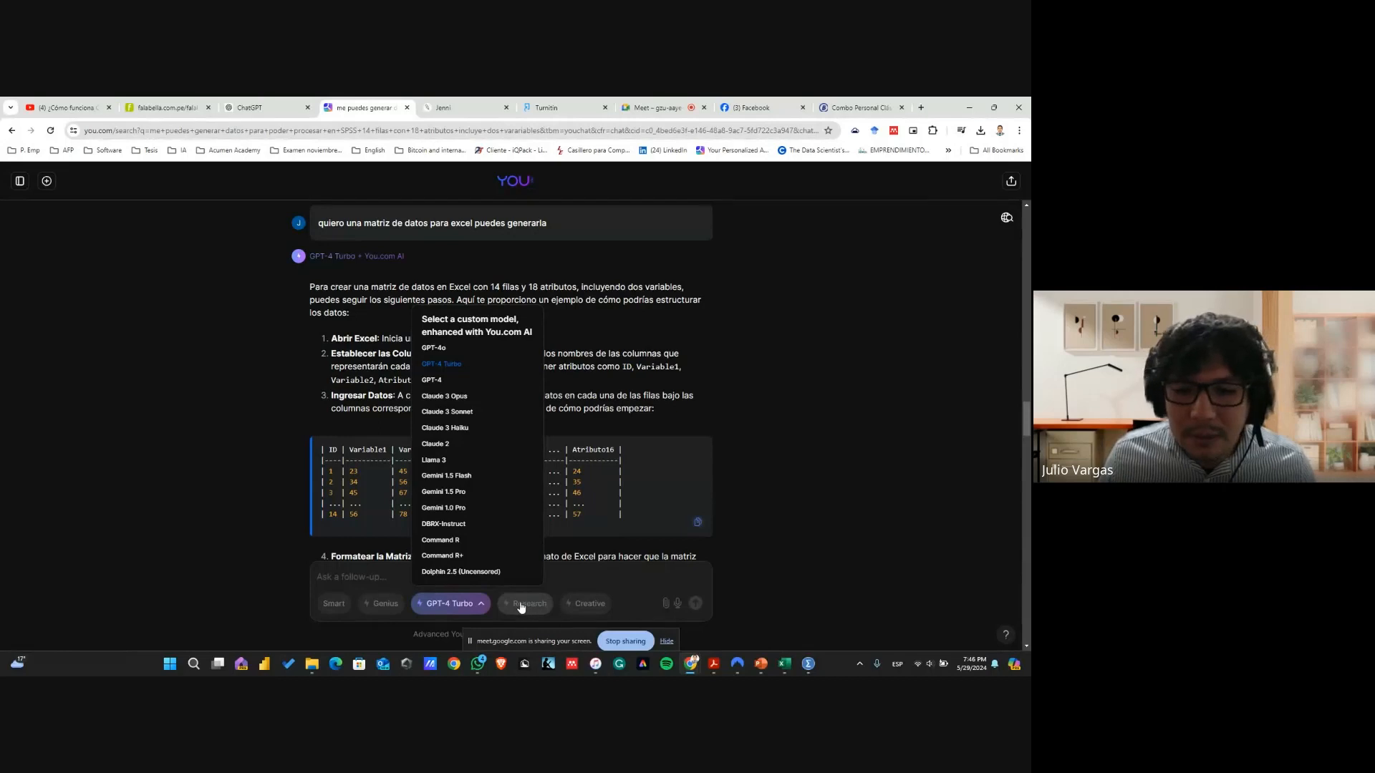
pyautogui.click(588, 577)
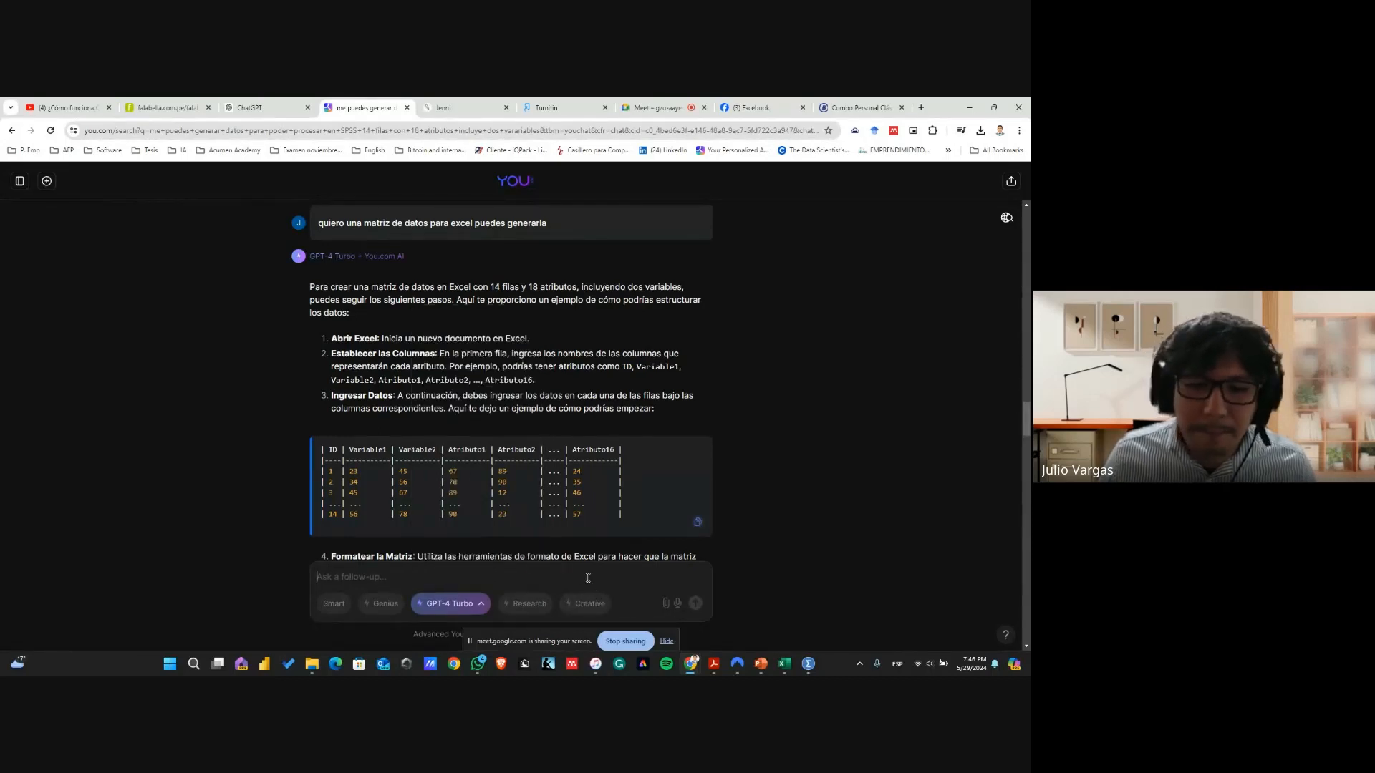
pyautogui.scroll(10, 540, 501)
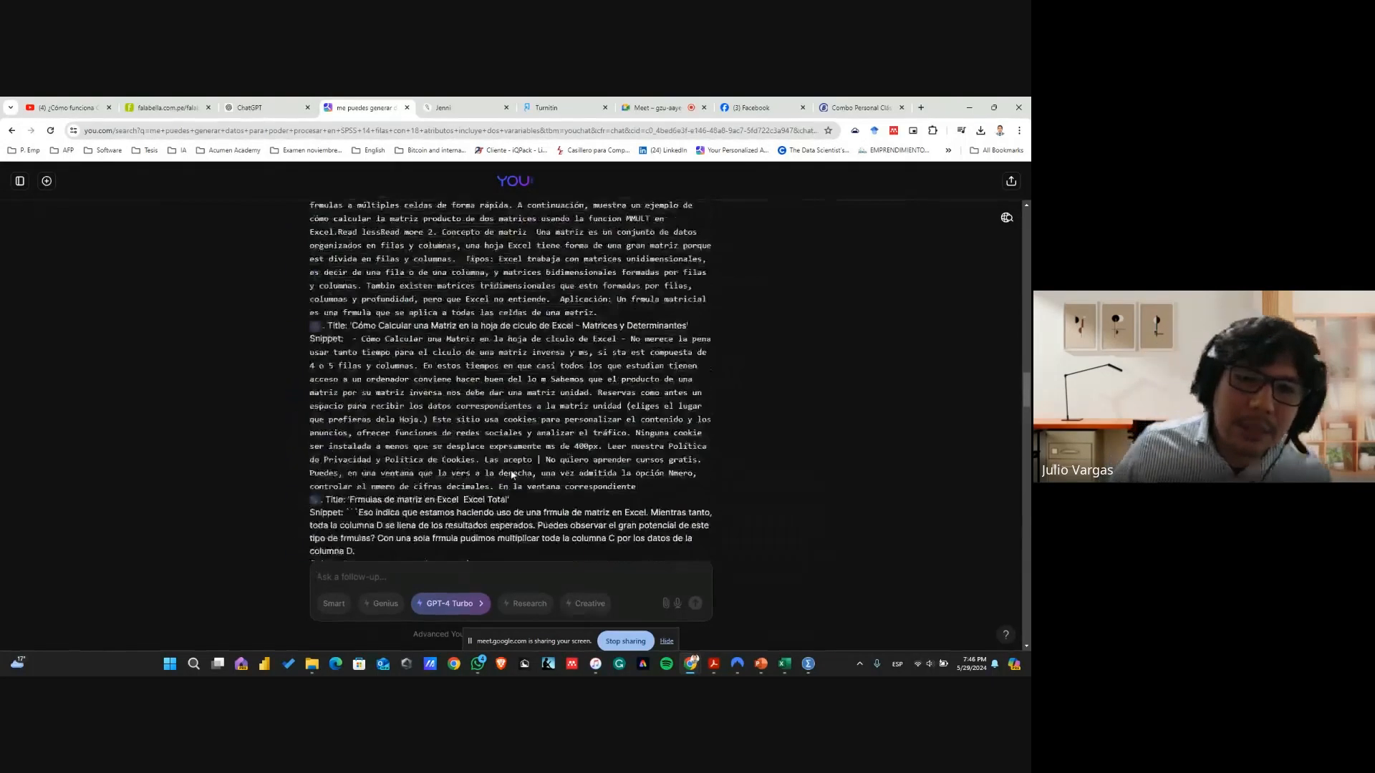
pyautogui.scroll(10, 513, 475)
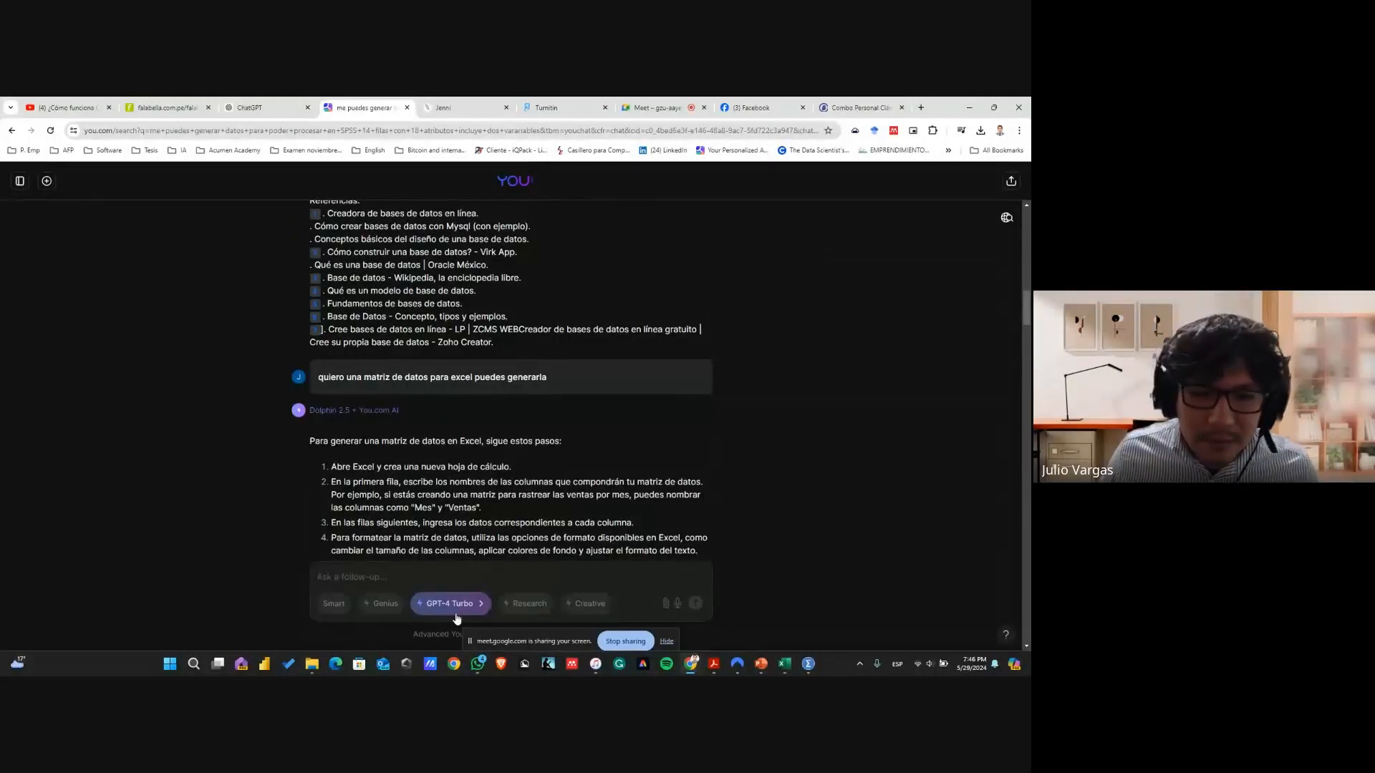
pyautogui.click(480, 605)
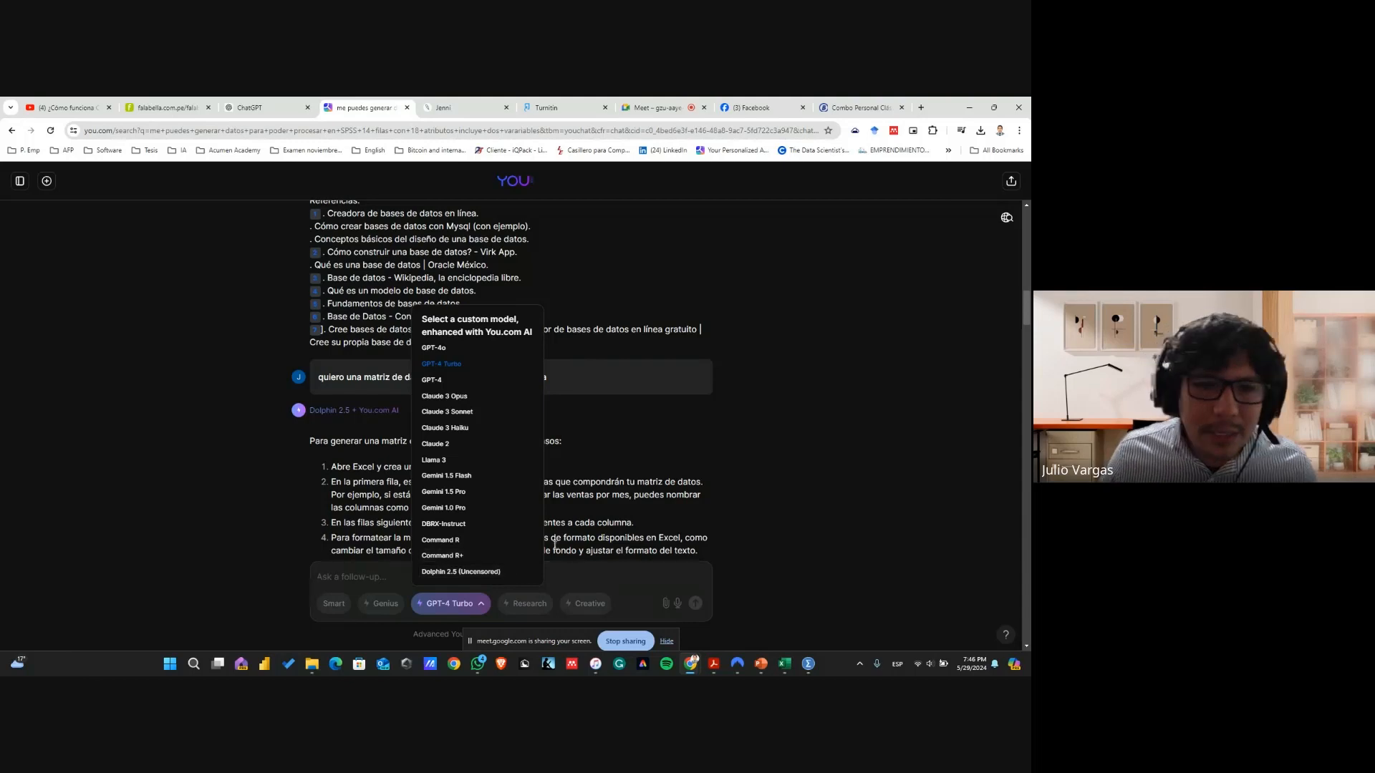
pyautogui.click(681, 465)
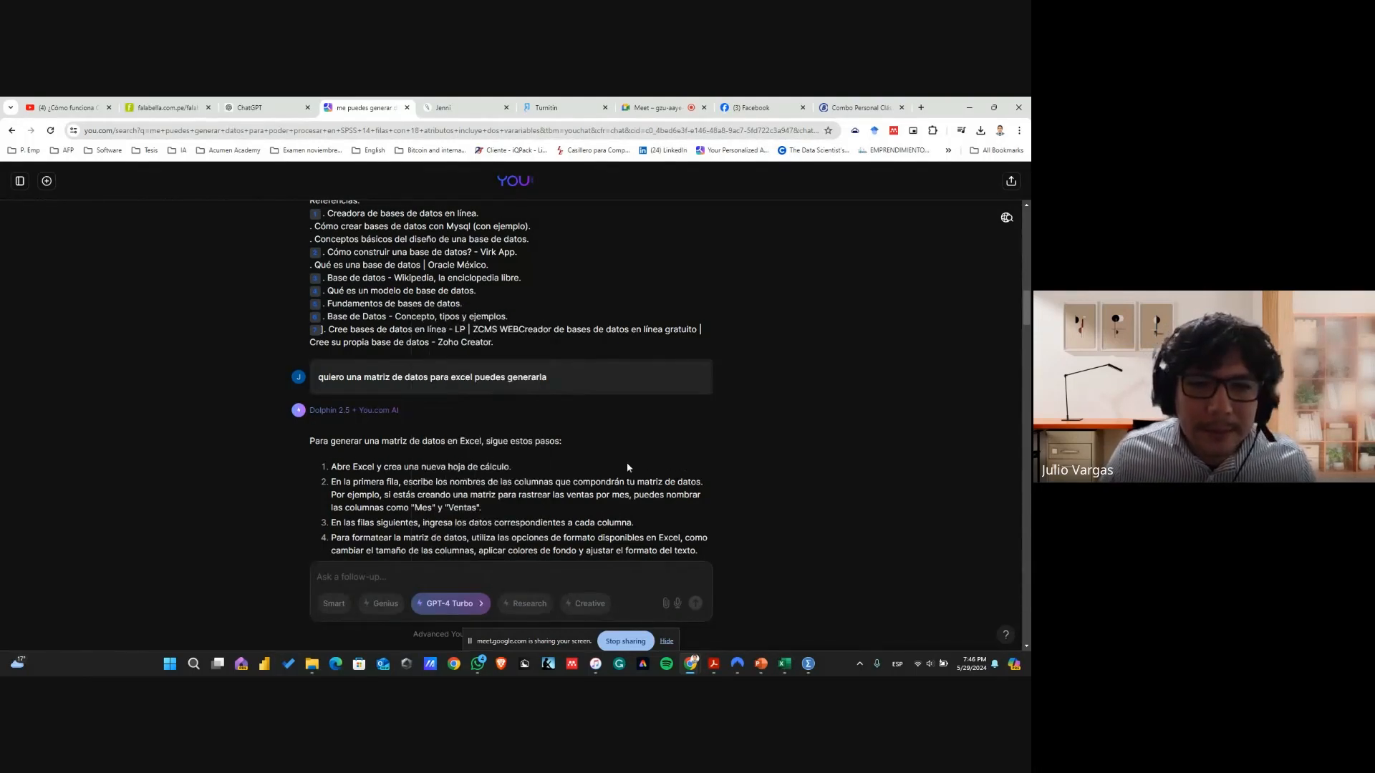
# Examine GPT-4 Turbo's Excel matrix example and its reply to the SPSS data prompt, including the variable list and data table
pyautogui.scroll(-3, 625, 462)
pyautogui.scroll(-15, 580, 470)
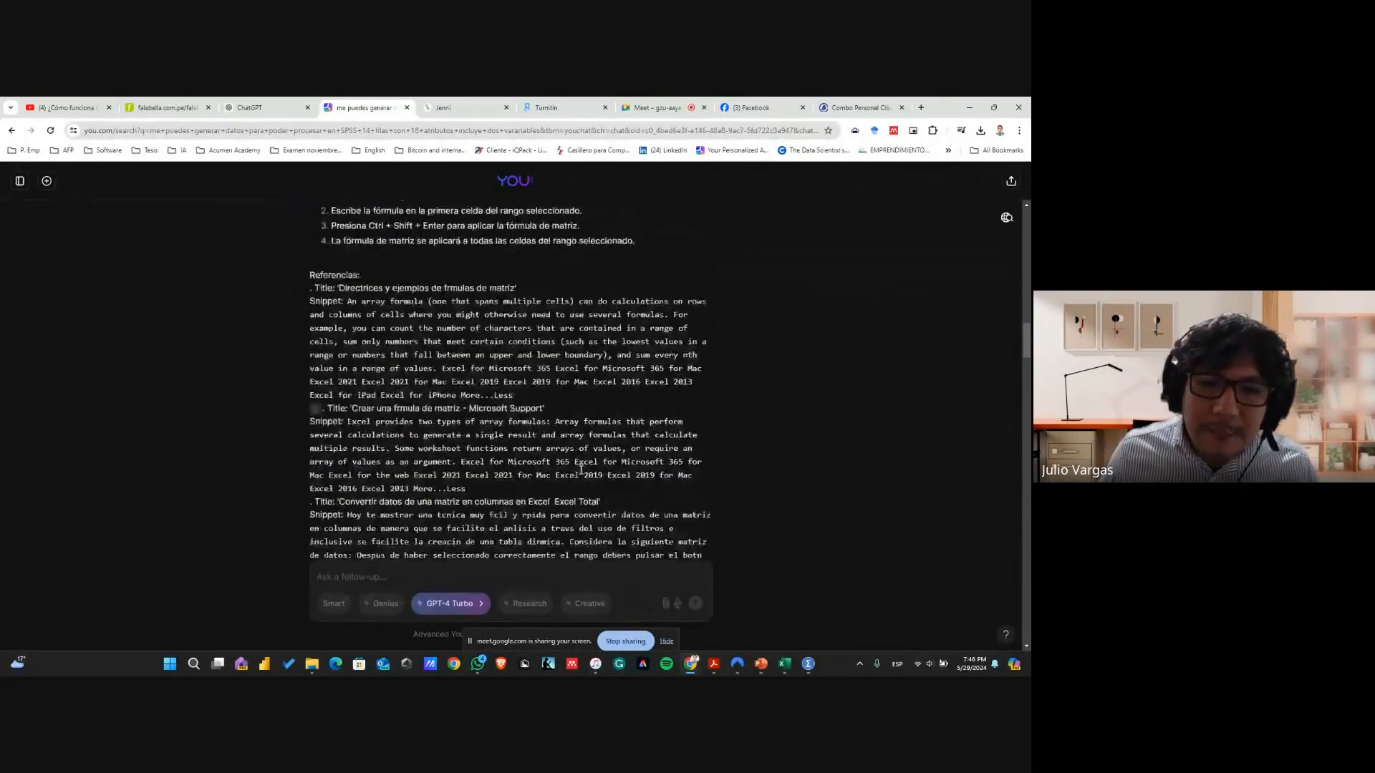
pyautogui.scroll(15, 580, 470)
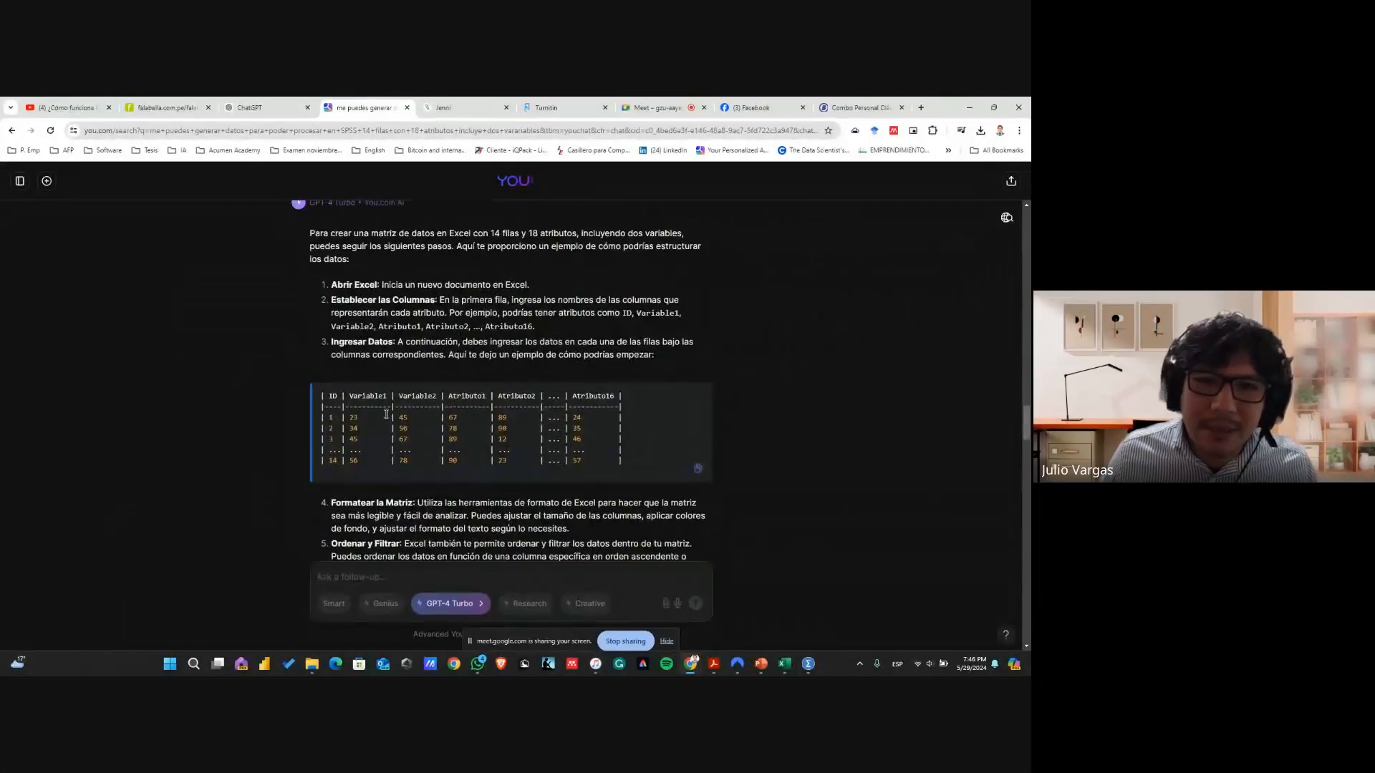
pyautogui.scroll(3, 562, 430)
pyautogui.scroll(-3, 474, 483)
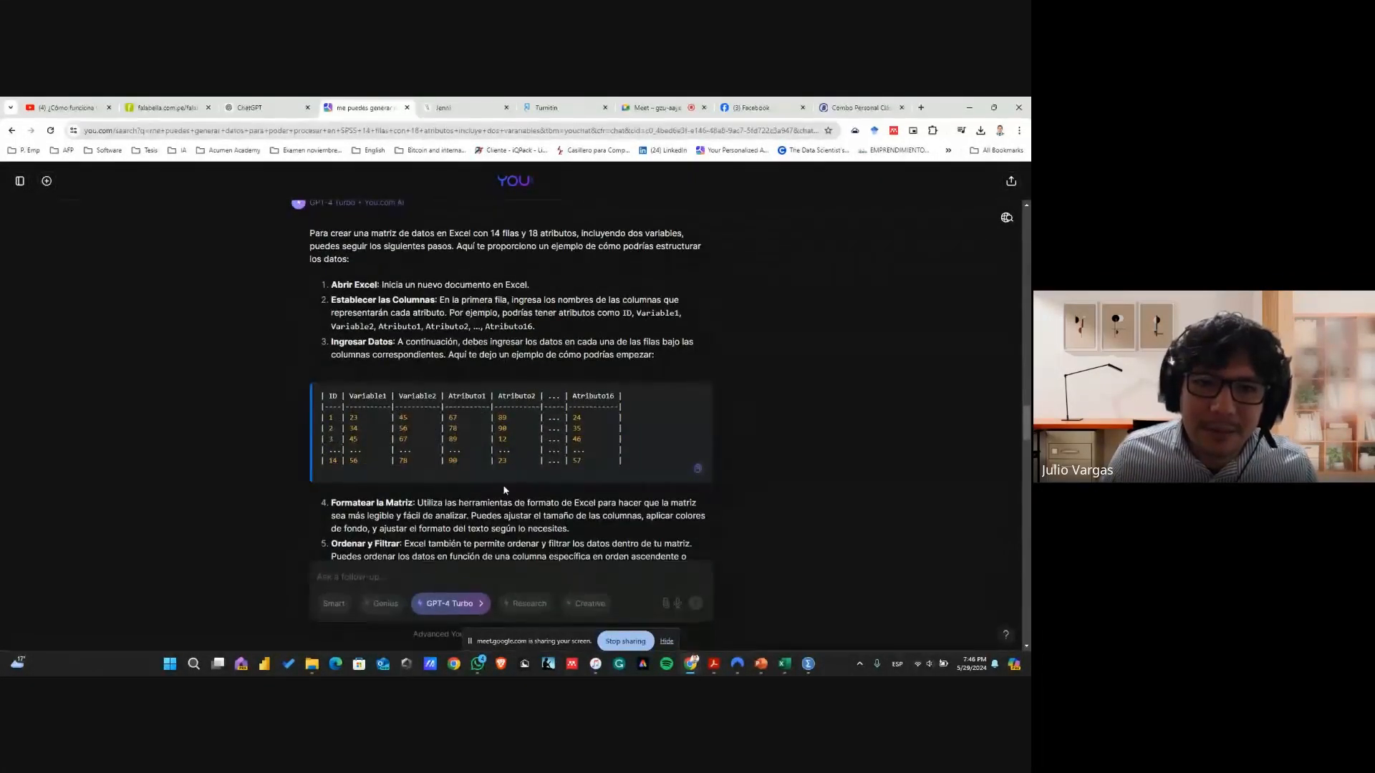
pyautogui.scroll(-6, 514, 436)
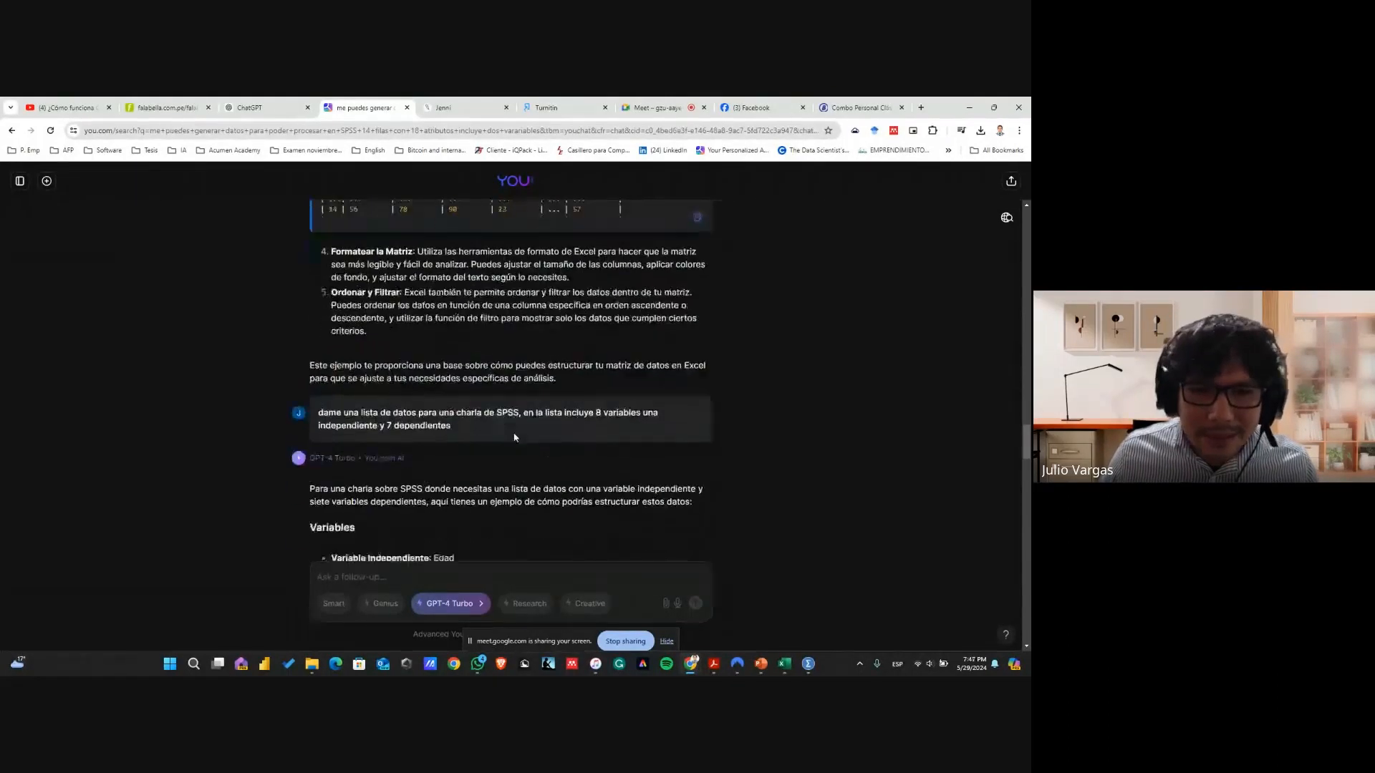
pyautogui.scroll(2, 499, 392)
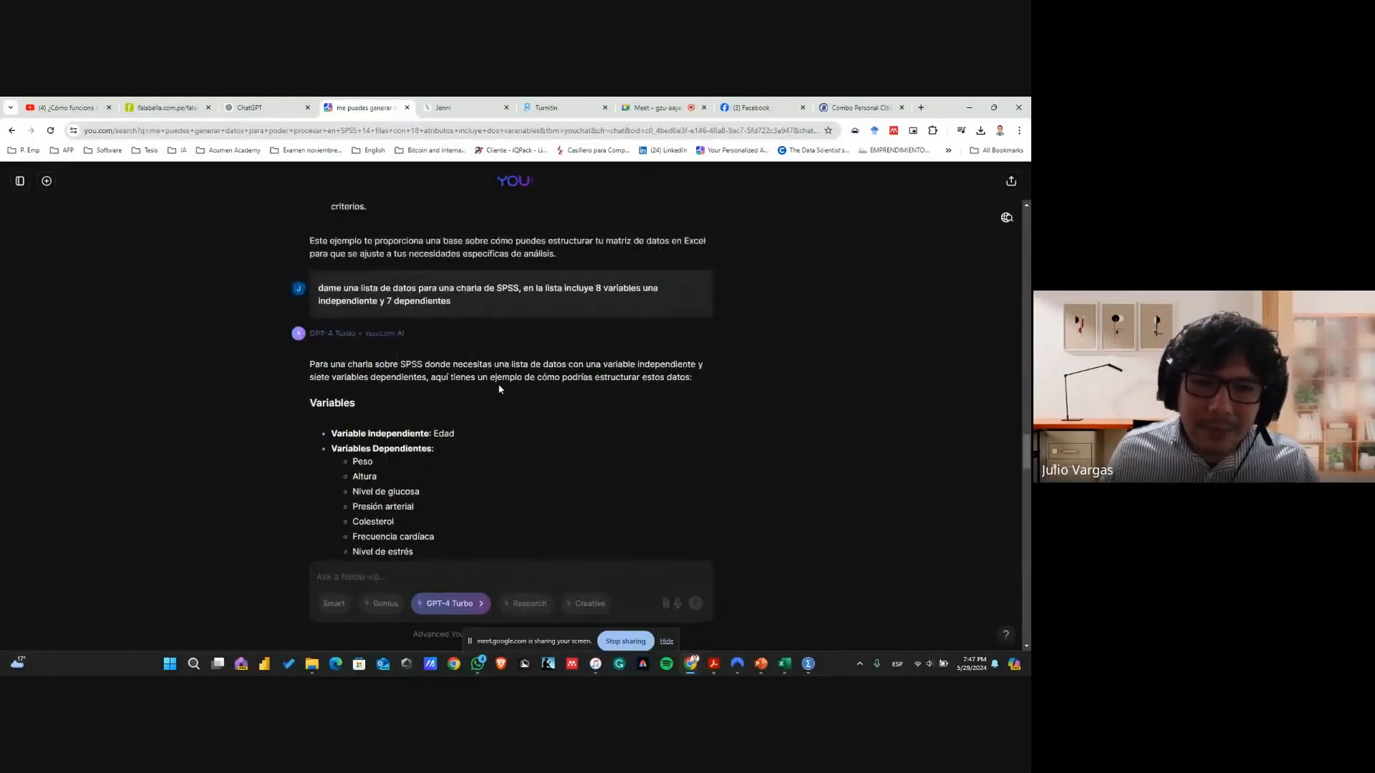
pyautogui.scroll(-6, 479, 368)
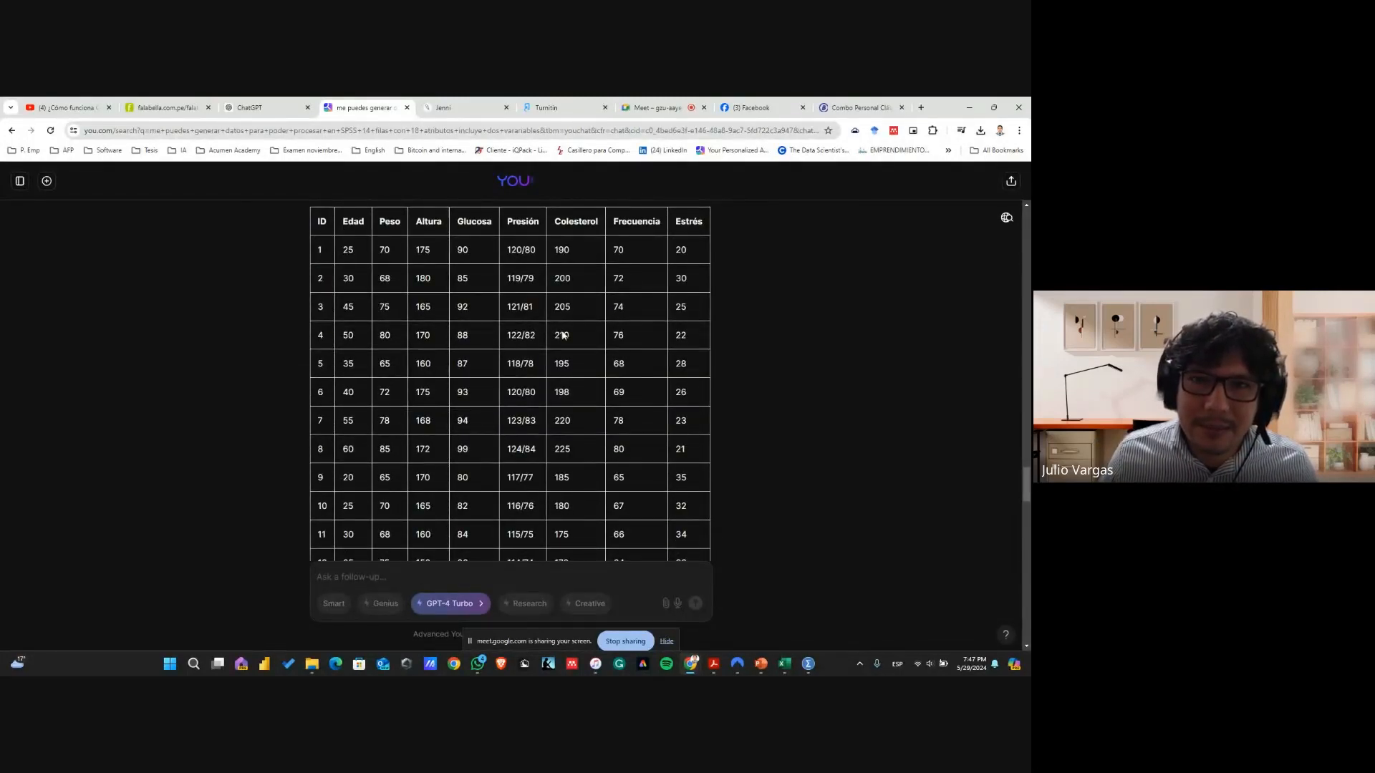
# Move the screen-sharing bar off the Google Meet call controls and return to the You.com chat
pyautogui.click(653, 103)
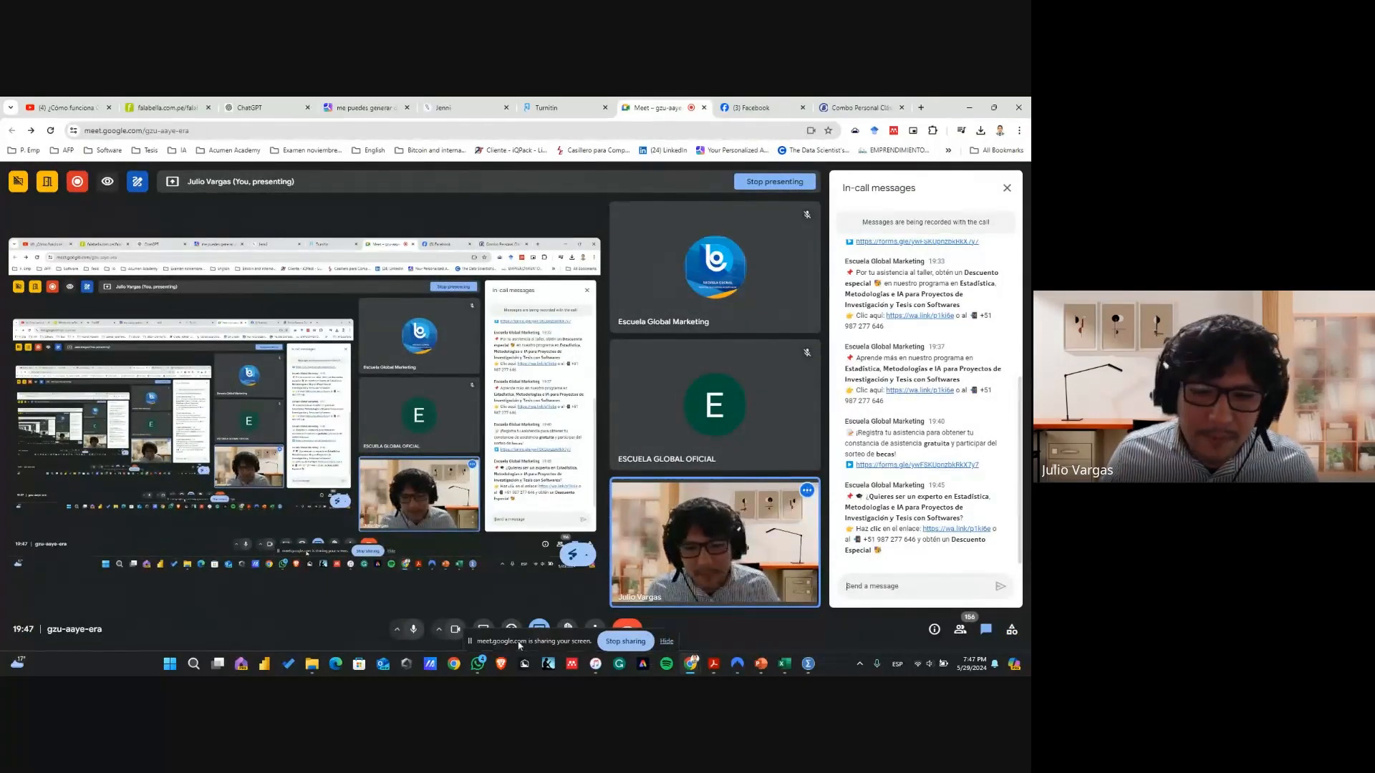
pyautogui.moveTo(511, 641); pyautogui.dragTo(168, 635)
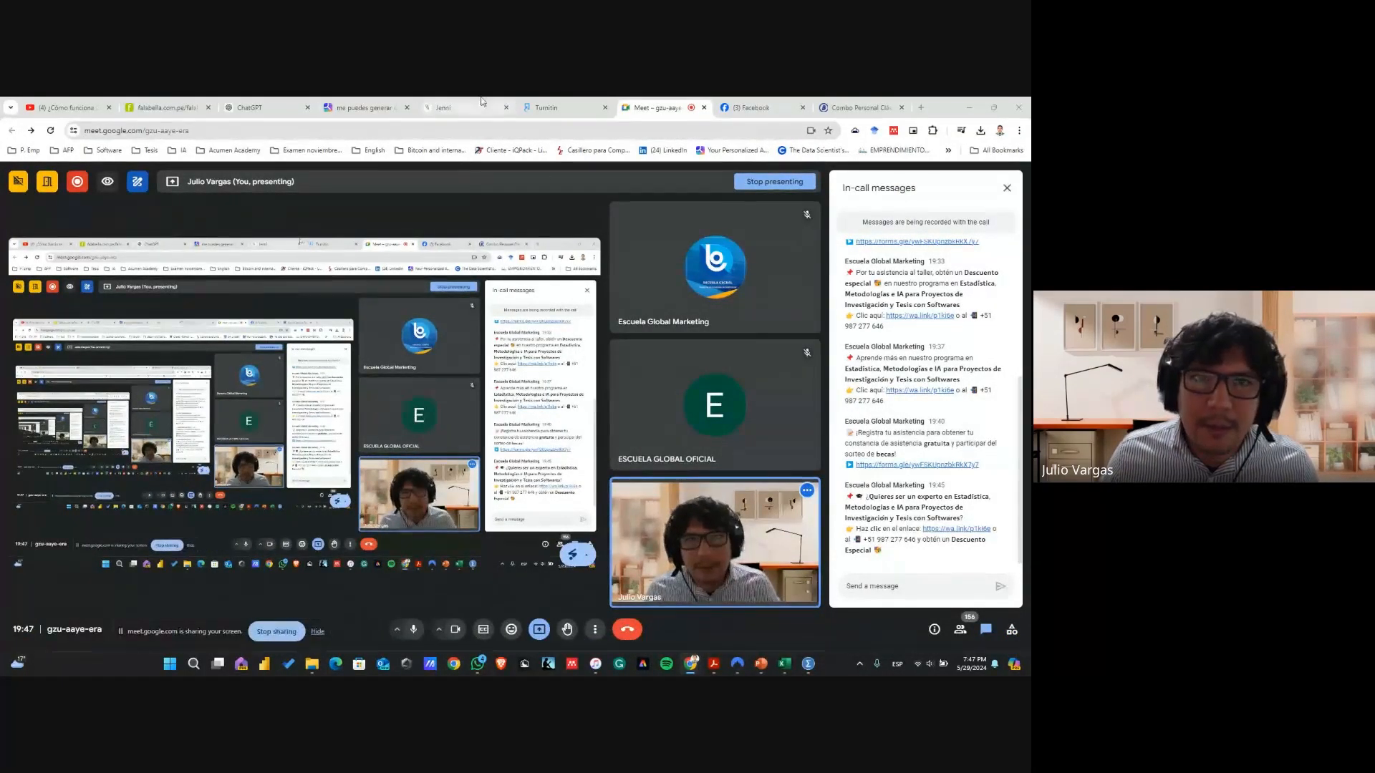
pyautogui.click(447, 104)
pyautogui.click(369, 106)
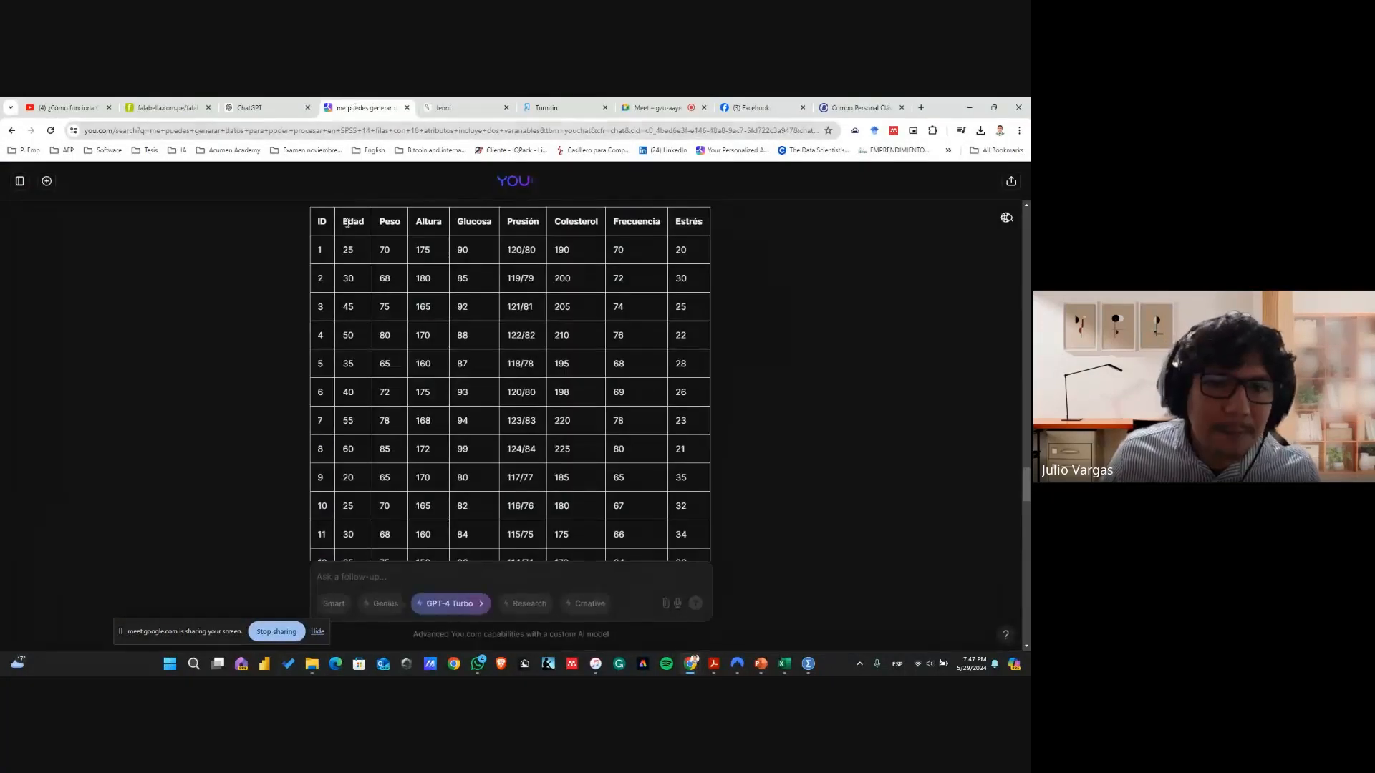
# Review the rest of the generated data table and switch to Base de datos IA.xlsx in Excel to view its copy
pyautogui.scroll(-2, 549, 401)
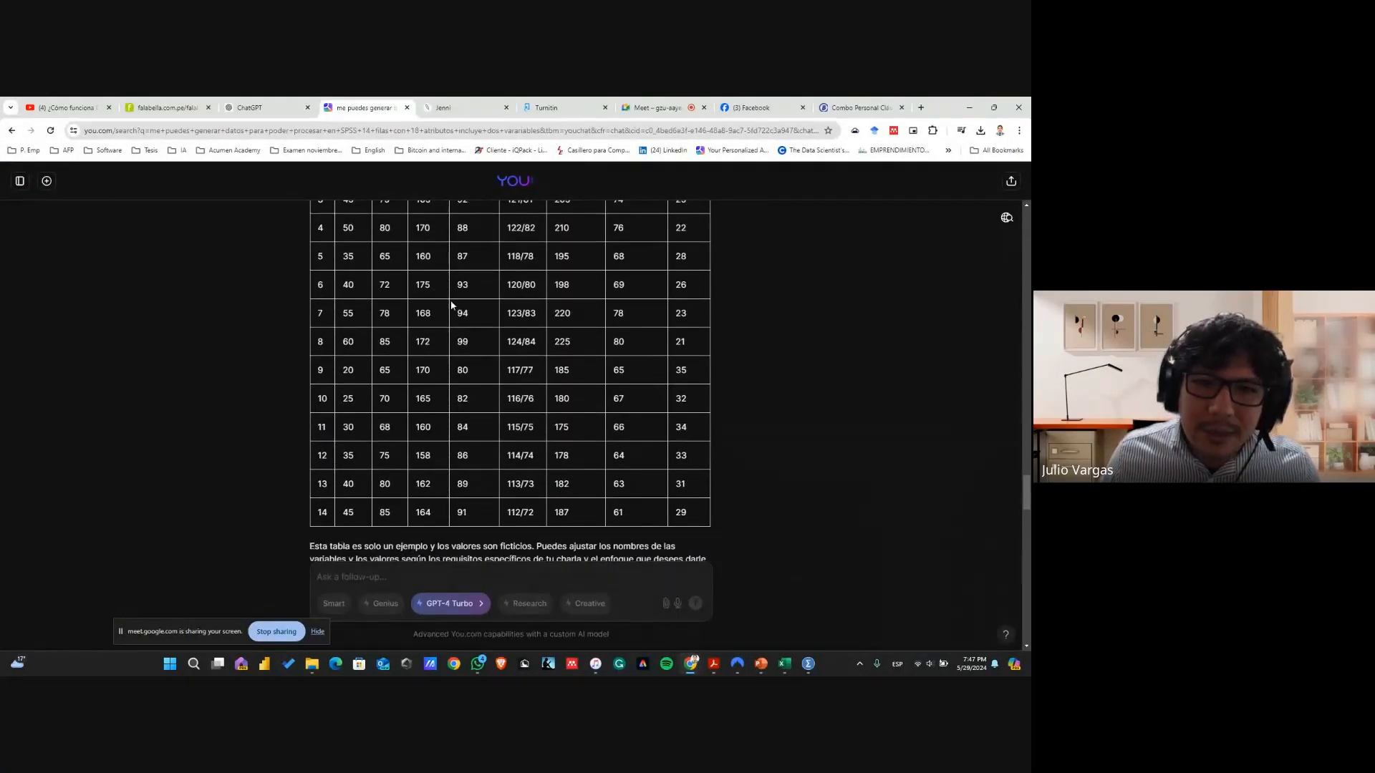
pyautogui.scroll(2, 458, 306)
pyautogui.hotkey('alt', 'Tab')
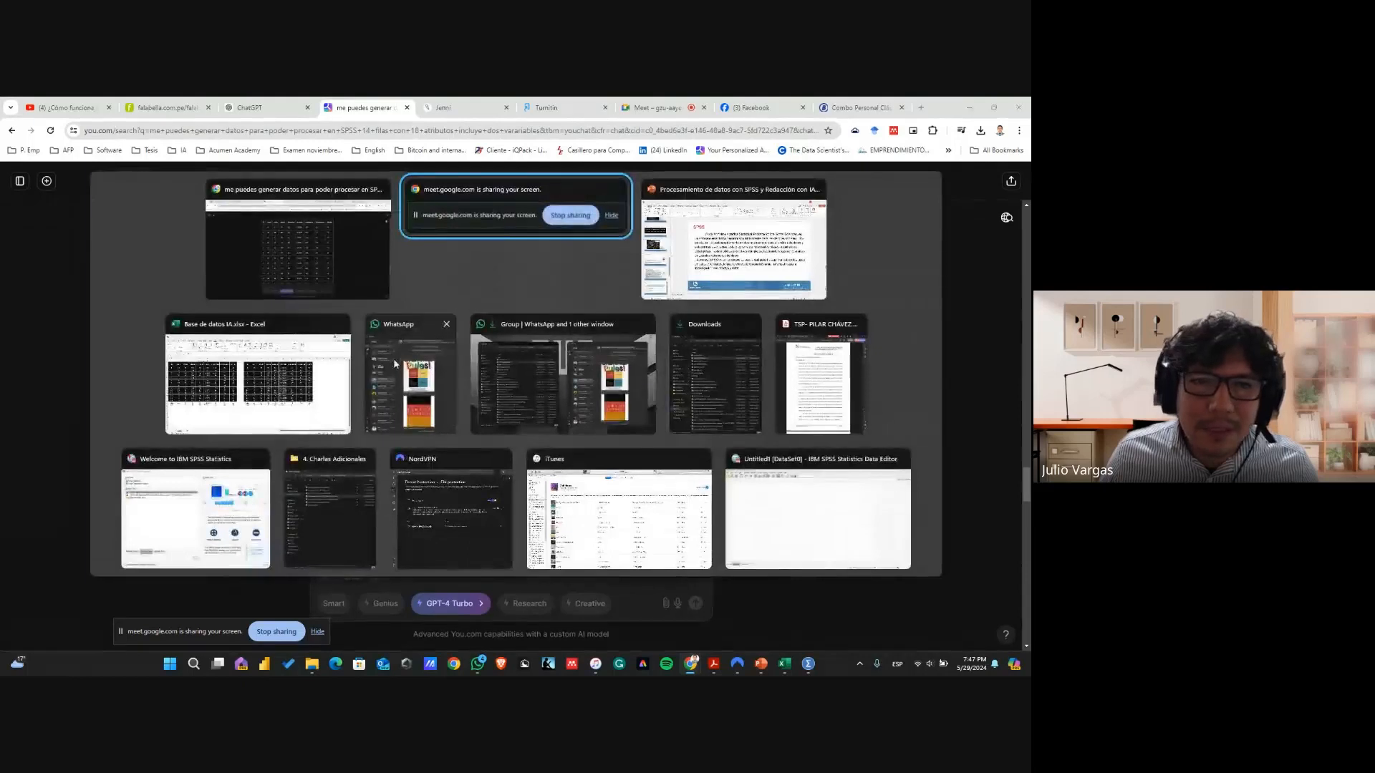
pyautogui.click(251, 372)
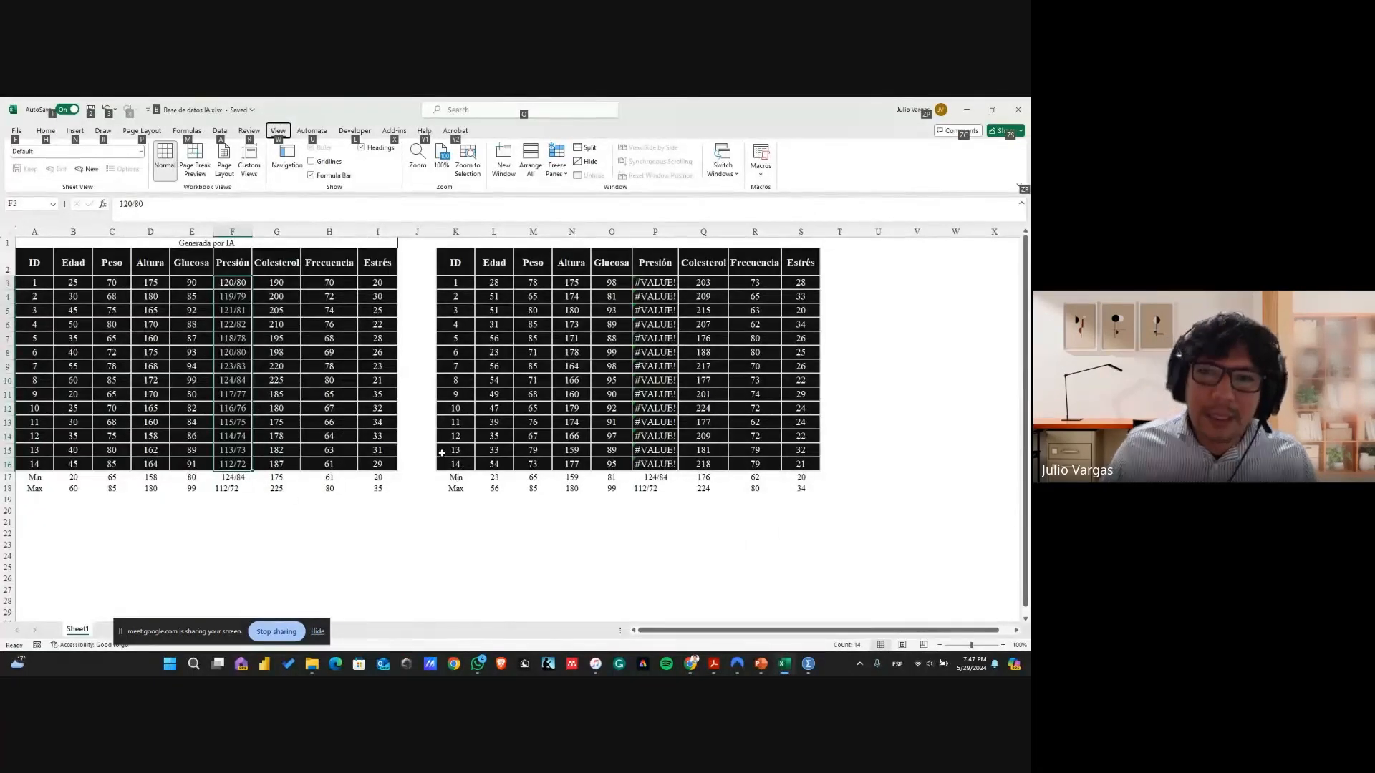
pyautogui.press('Escape')
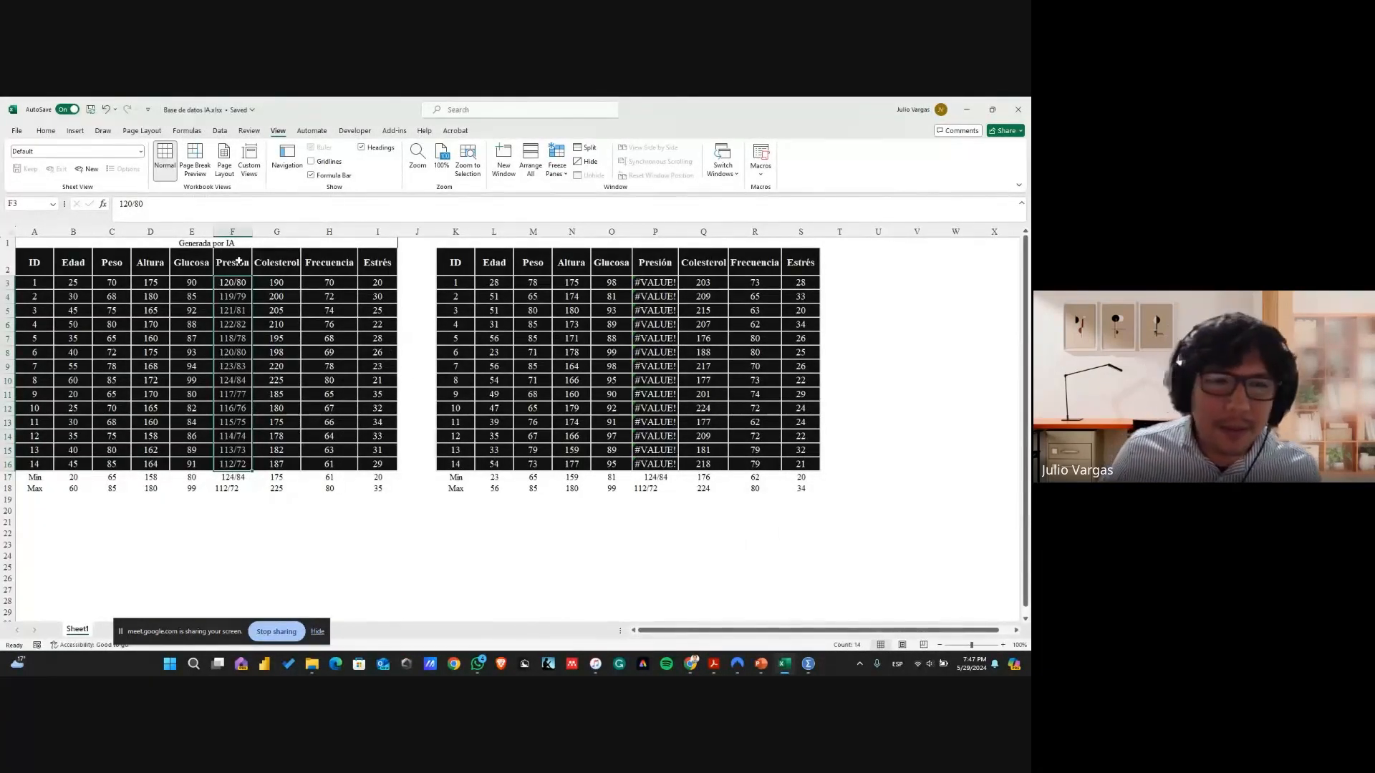
# Switch back to the You.com chat and highlight the prompt "le puedes dar un título y plantear un problema con estos datos"
pyautogui.hotkey('alt', 'Tab')
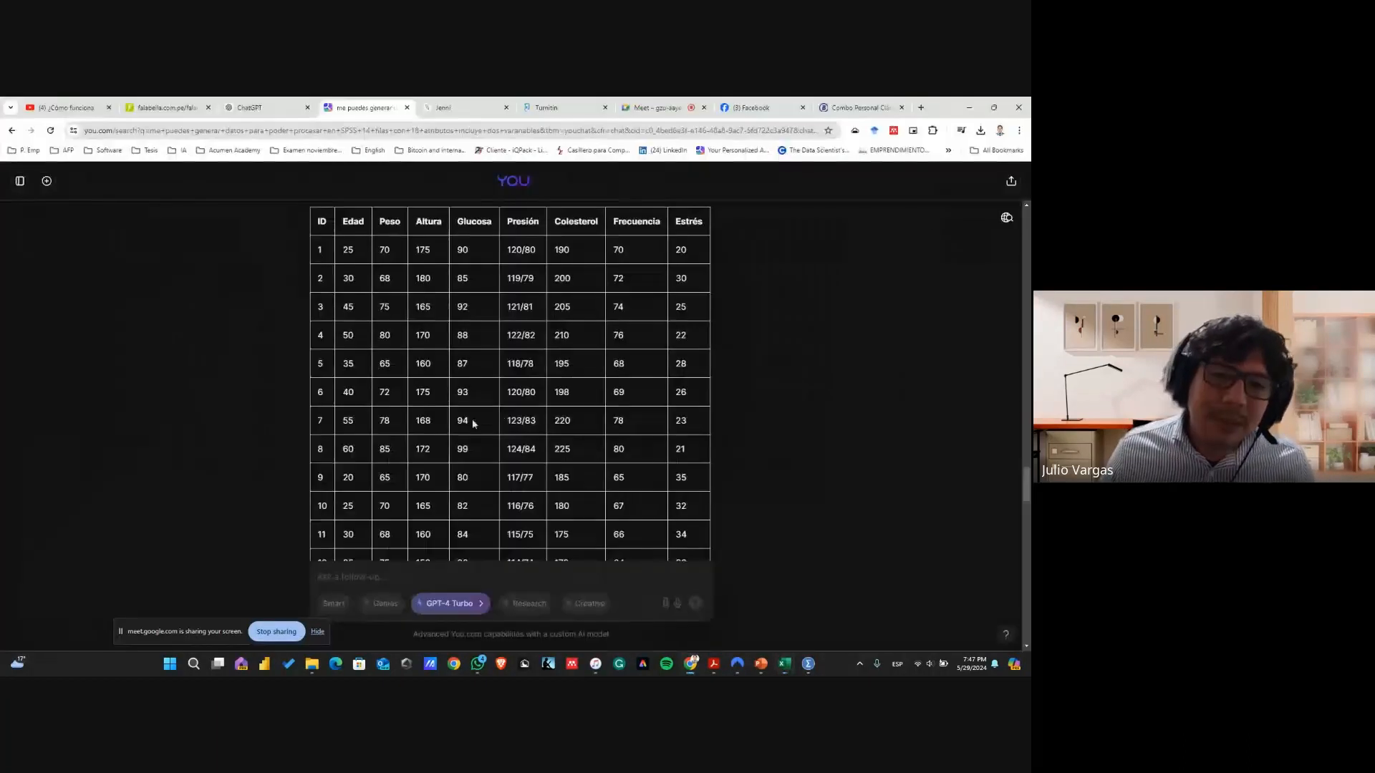
pyautogui.scroll(-5, 519, 411)
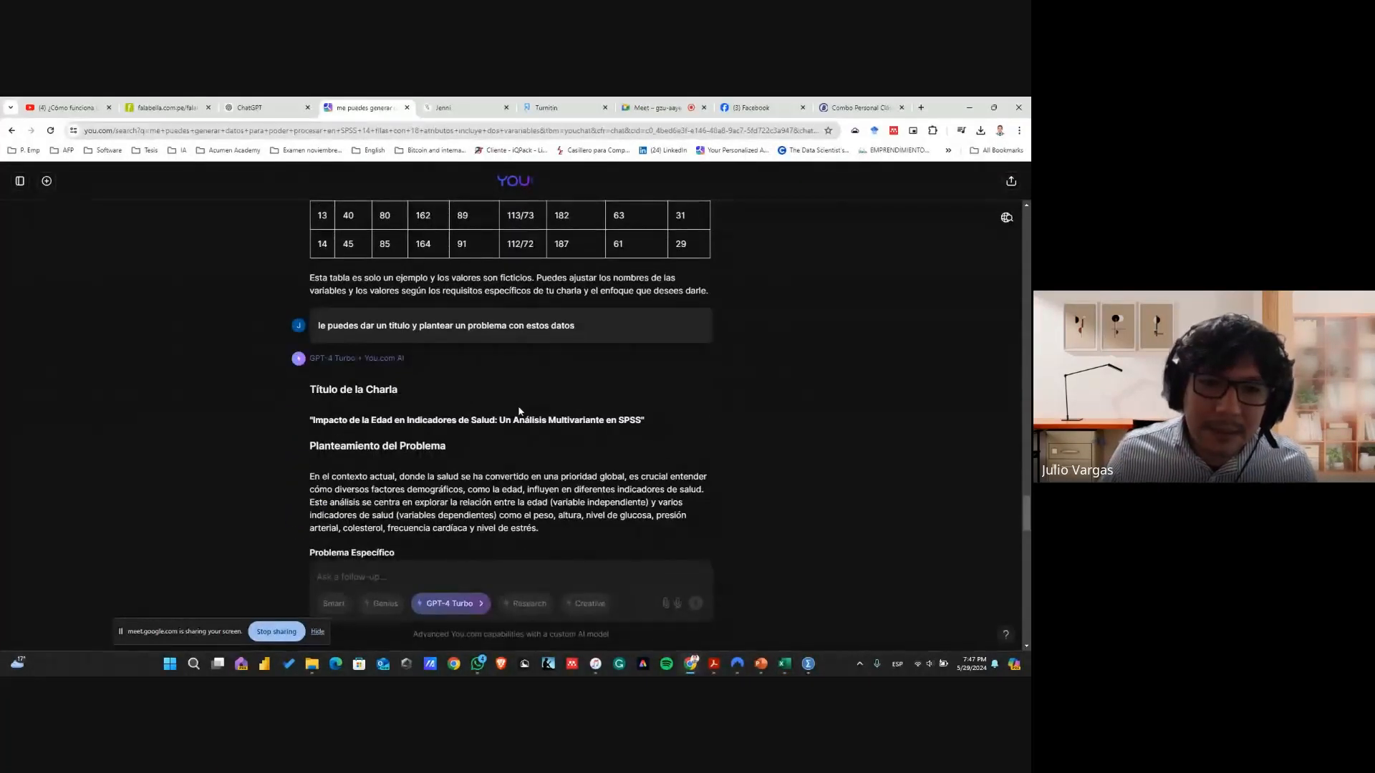
pyautogui.scroll(-3, 518, 405)
pyautogui.scroll(3, 491, 369)
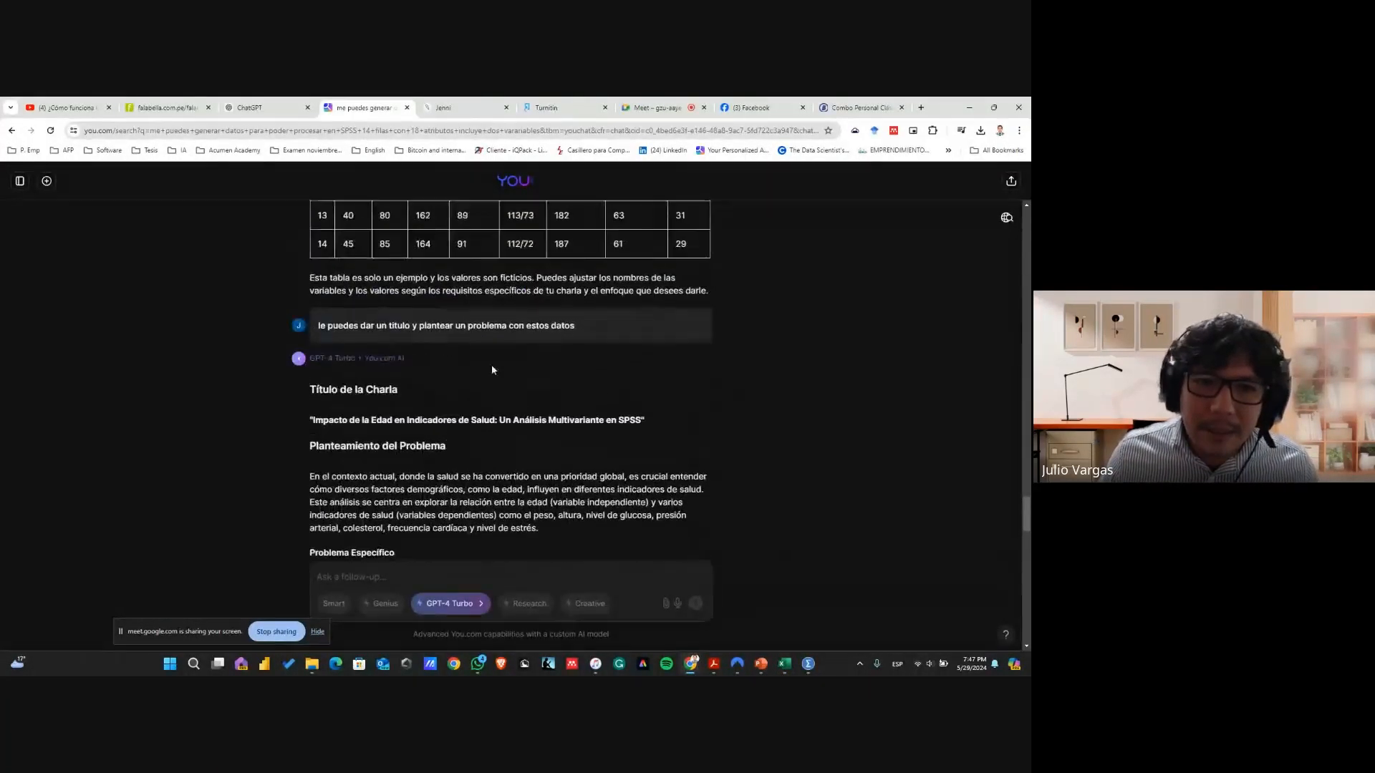
pyautogui.moveTo(321, 325); pyautogui.dragTo(577, 337)
pyautogui.scroll(2, 577, 354)
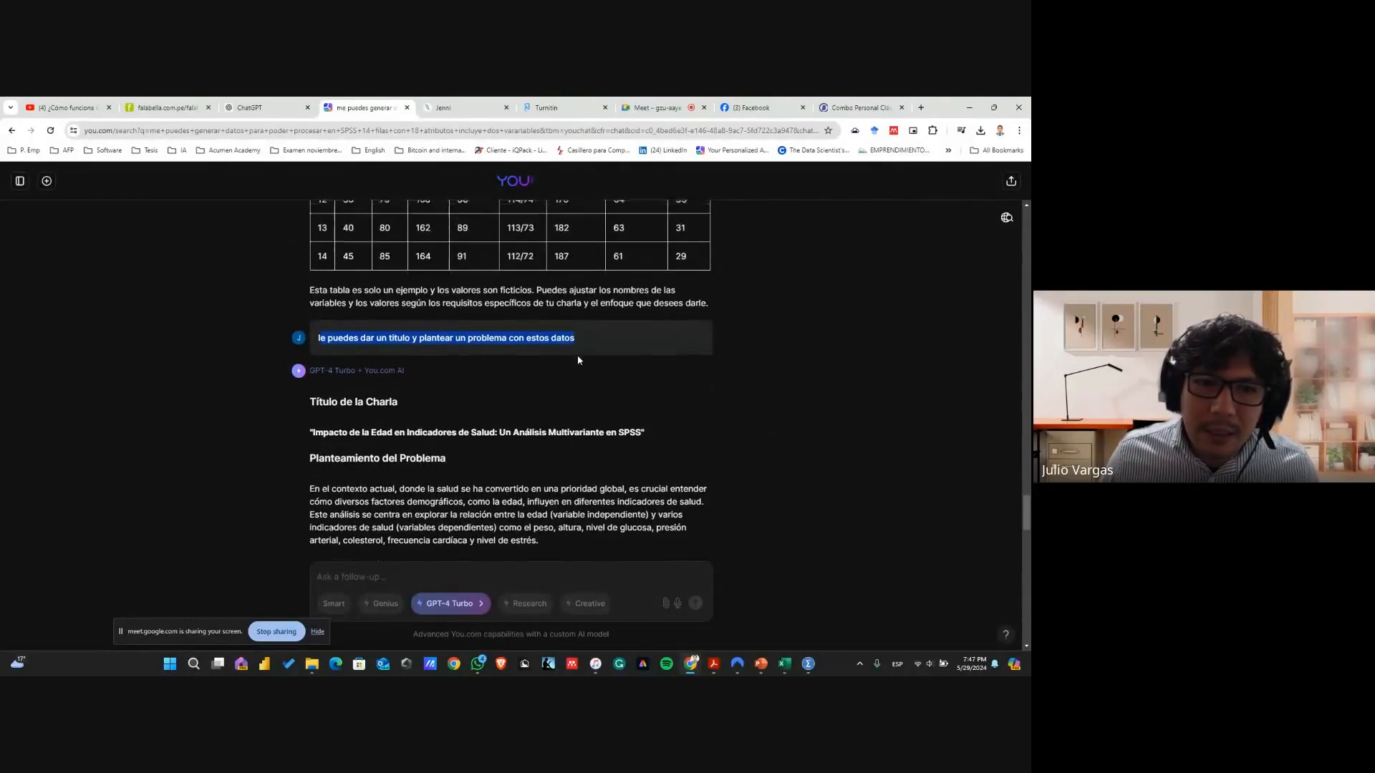
pyautogui.click(574, 435)
pyautogui.moveTo(574, 435); pyautogui.dragTo(310, 441)
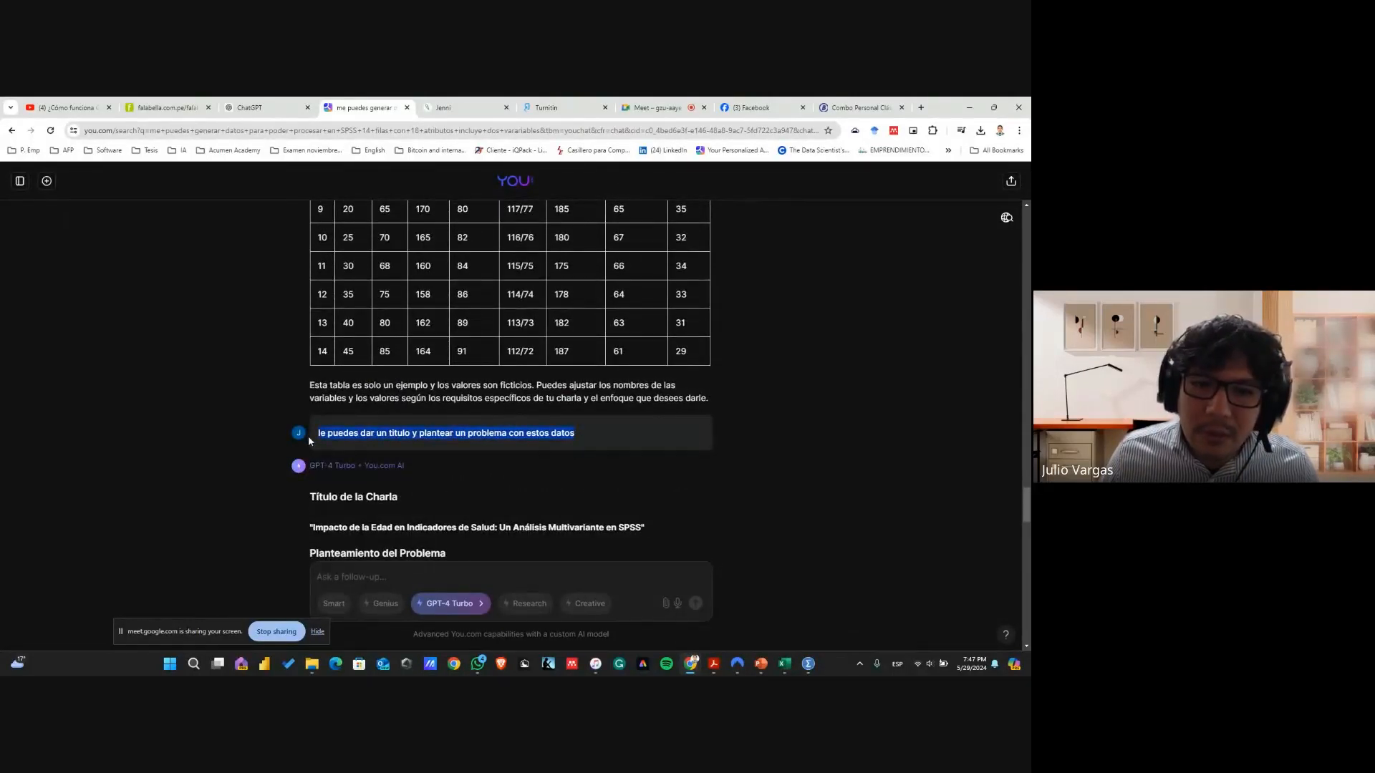
pyautogui.scroll(3, 395, 299)
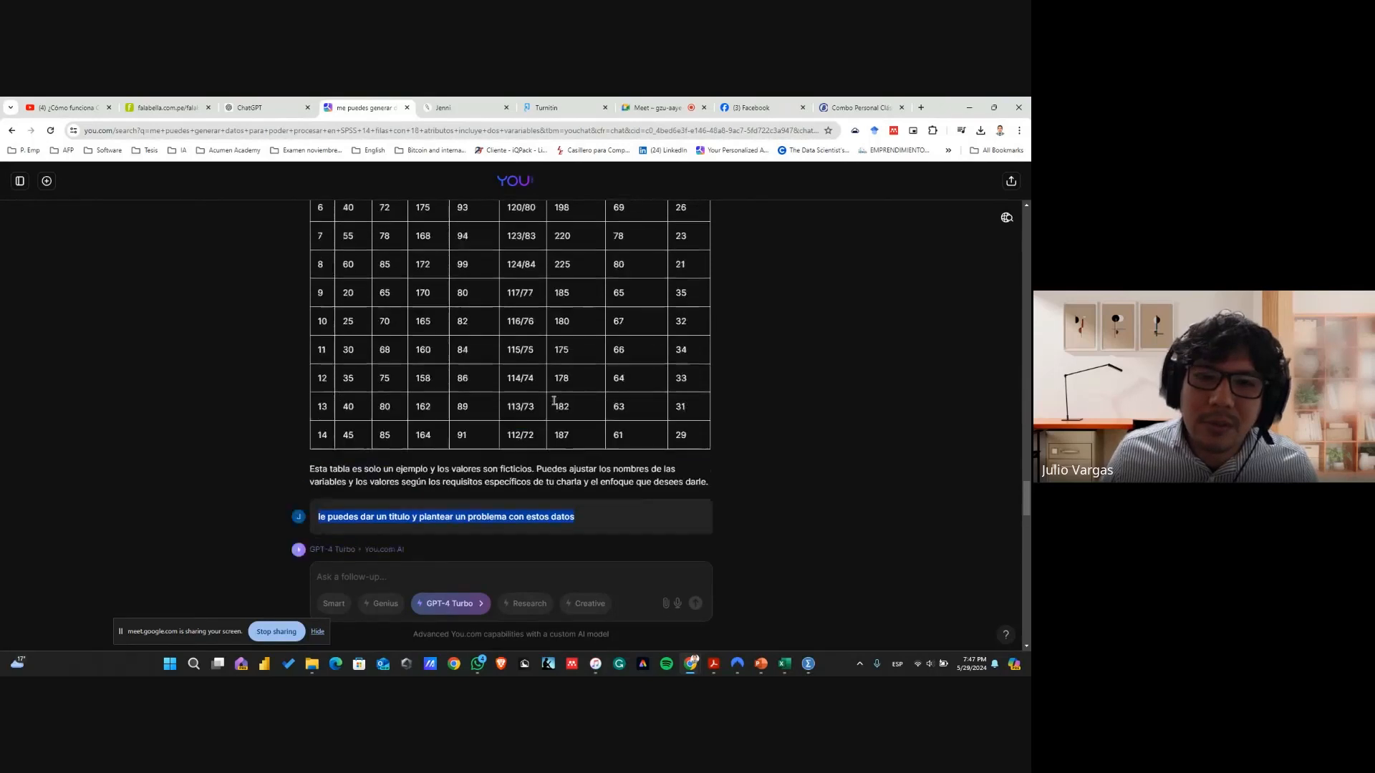
pyautogui.scroll(-6, 489, 352)
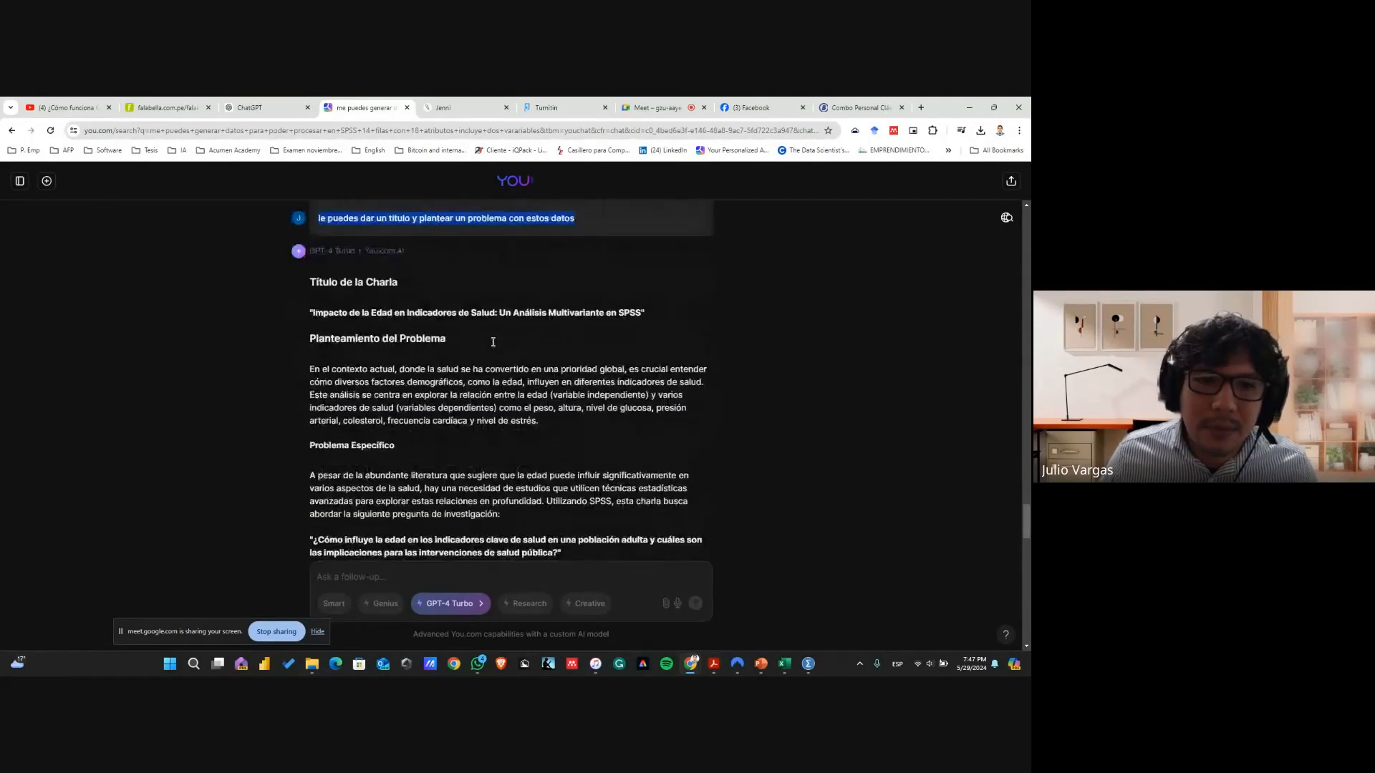
# Highlight the Planteamiento del Problema paragraph, then its mentions of the independent variable, age, and the dependent health variables
pyautogui.click(489, 352)
pyautogui.scroll(-1, 431, 351)
pyautogui.moveTo(540, 367); pyautogui.dragTo(307, 320)
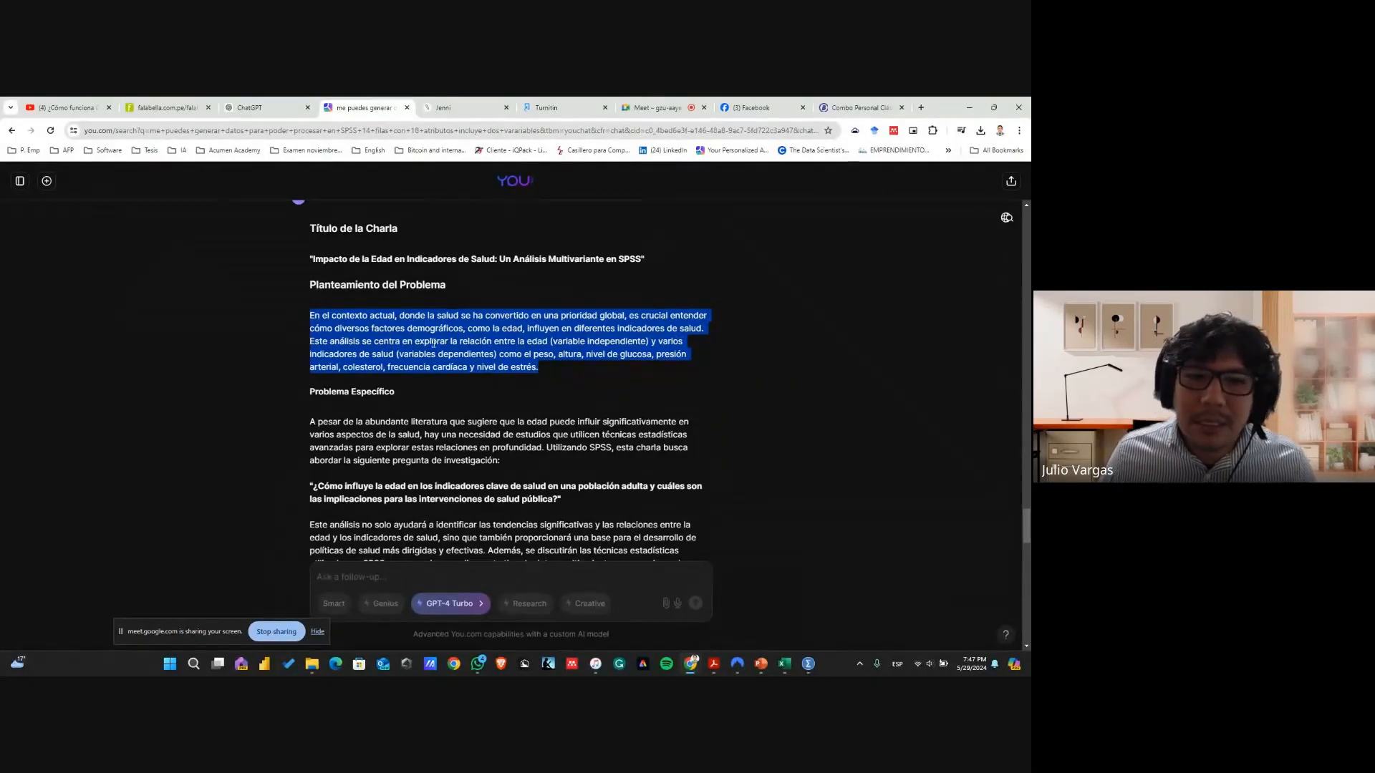
pyautogui.click(607, 343)
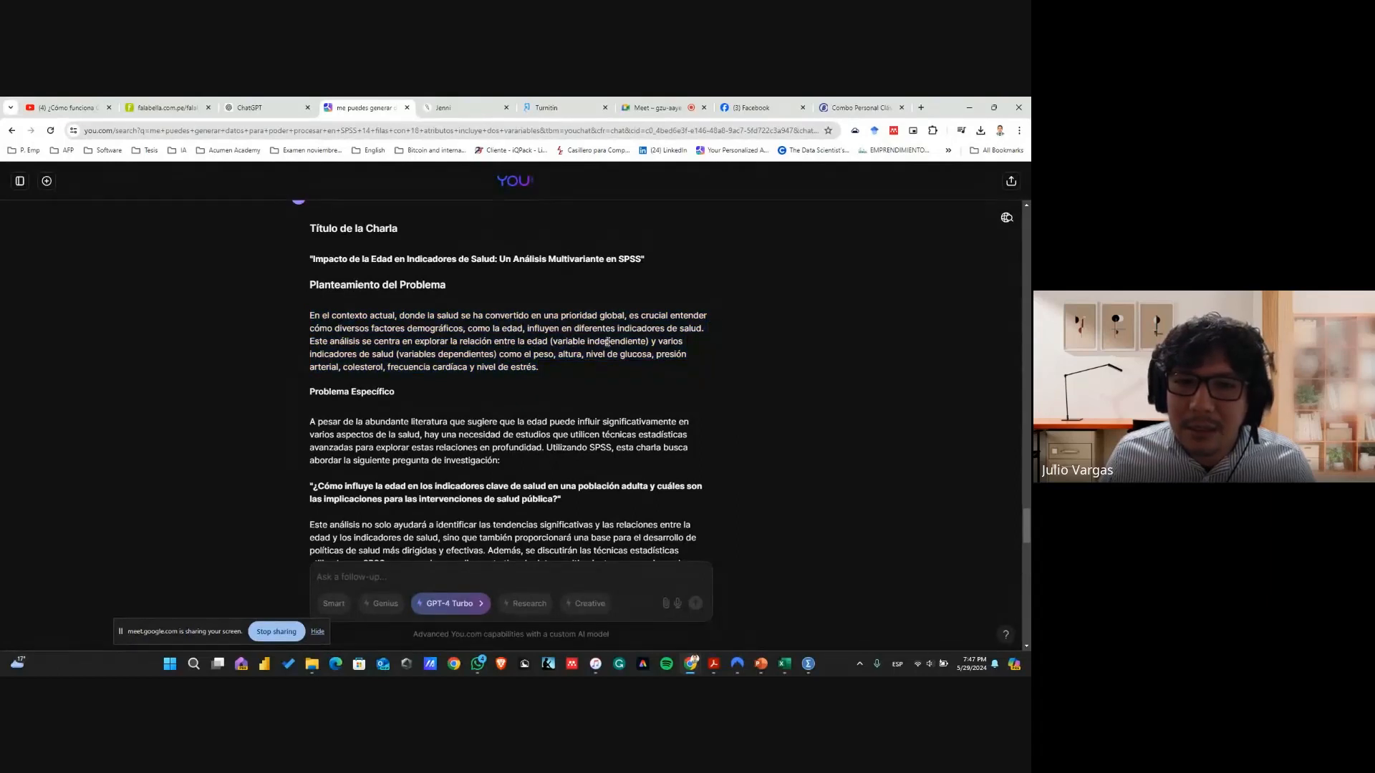
pyautogui.moveTo(648, 341); pyautogui.dragTo(509, 349)
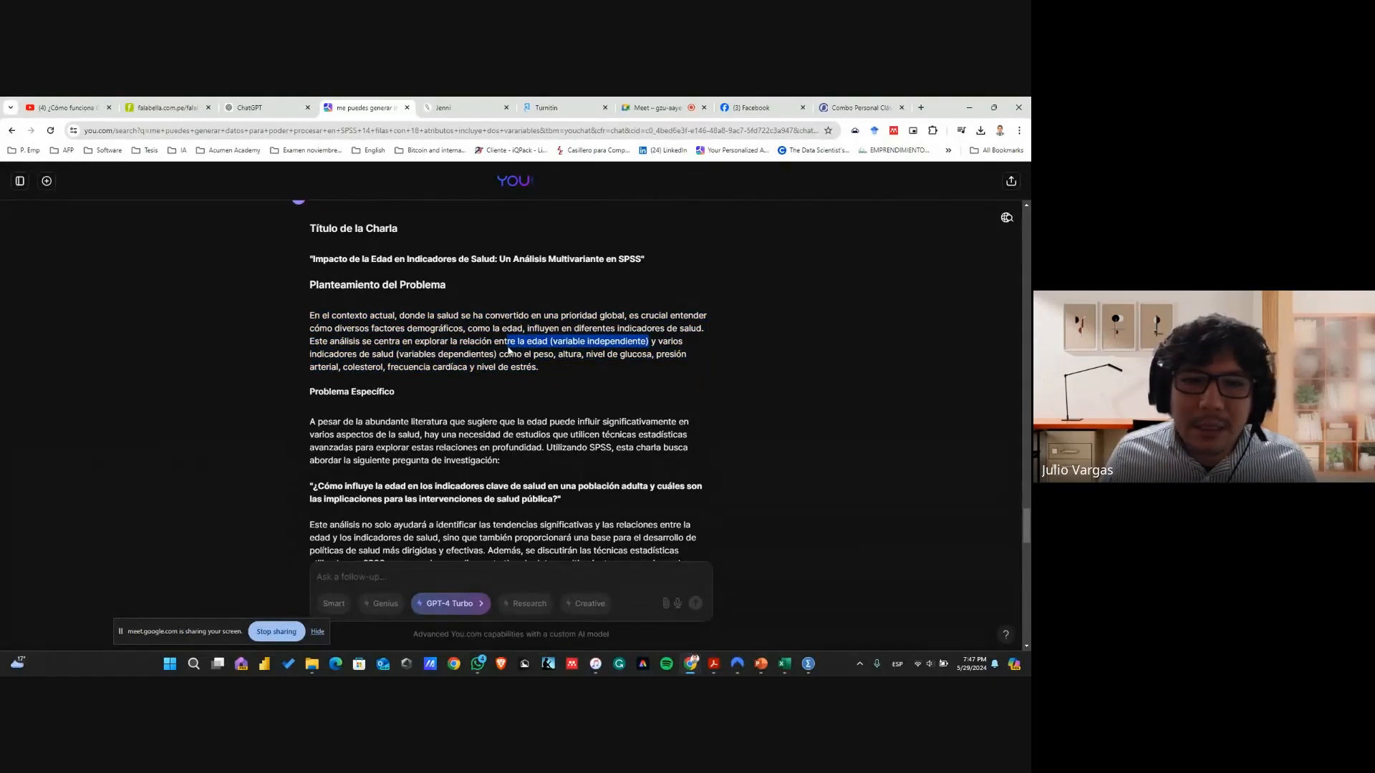
pyautogui.moveTo(373, 355); pyautogui.dragTo(498, 353)
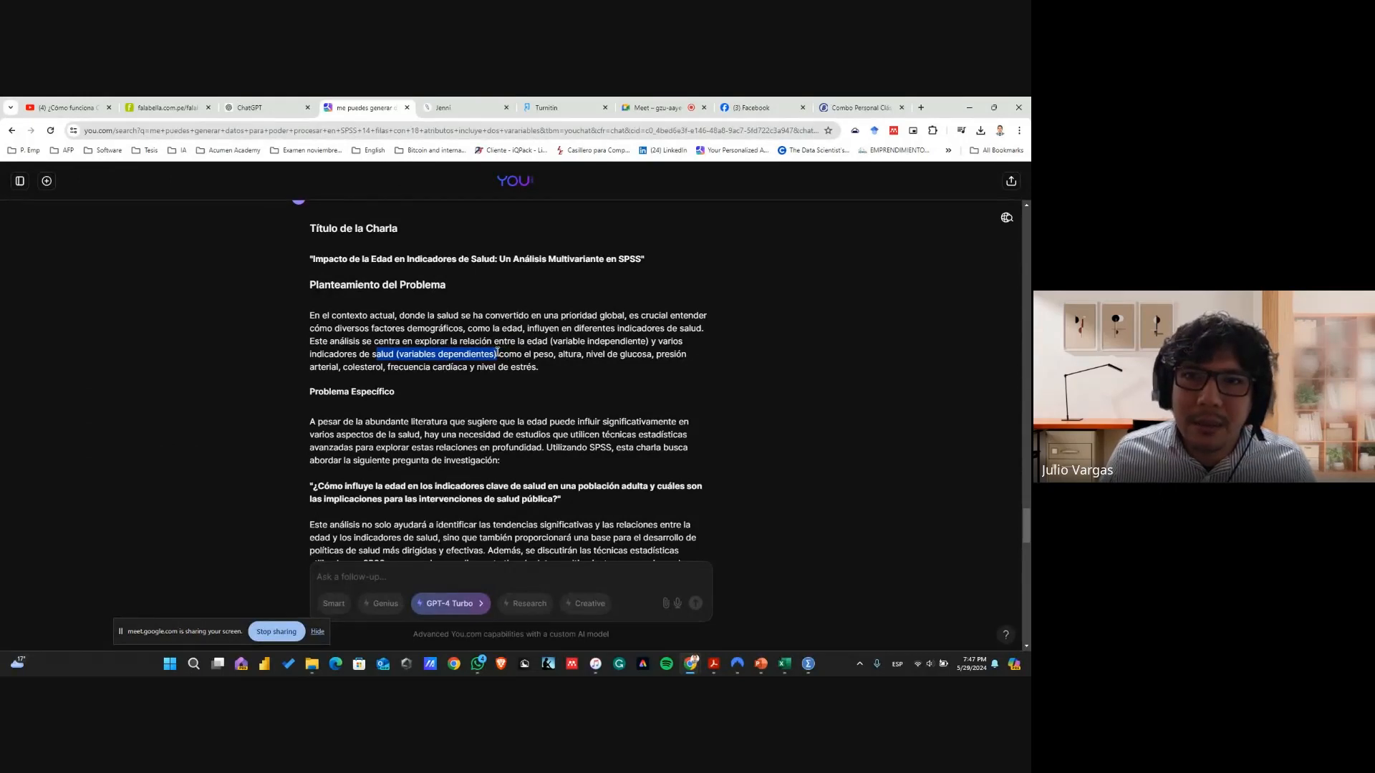
# Send the follow-up prompt "me puedes dar el modelo matematico del problema de investigación" in the chat
pyautogui.scroll(-20, 503, 416)
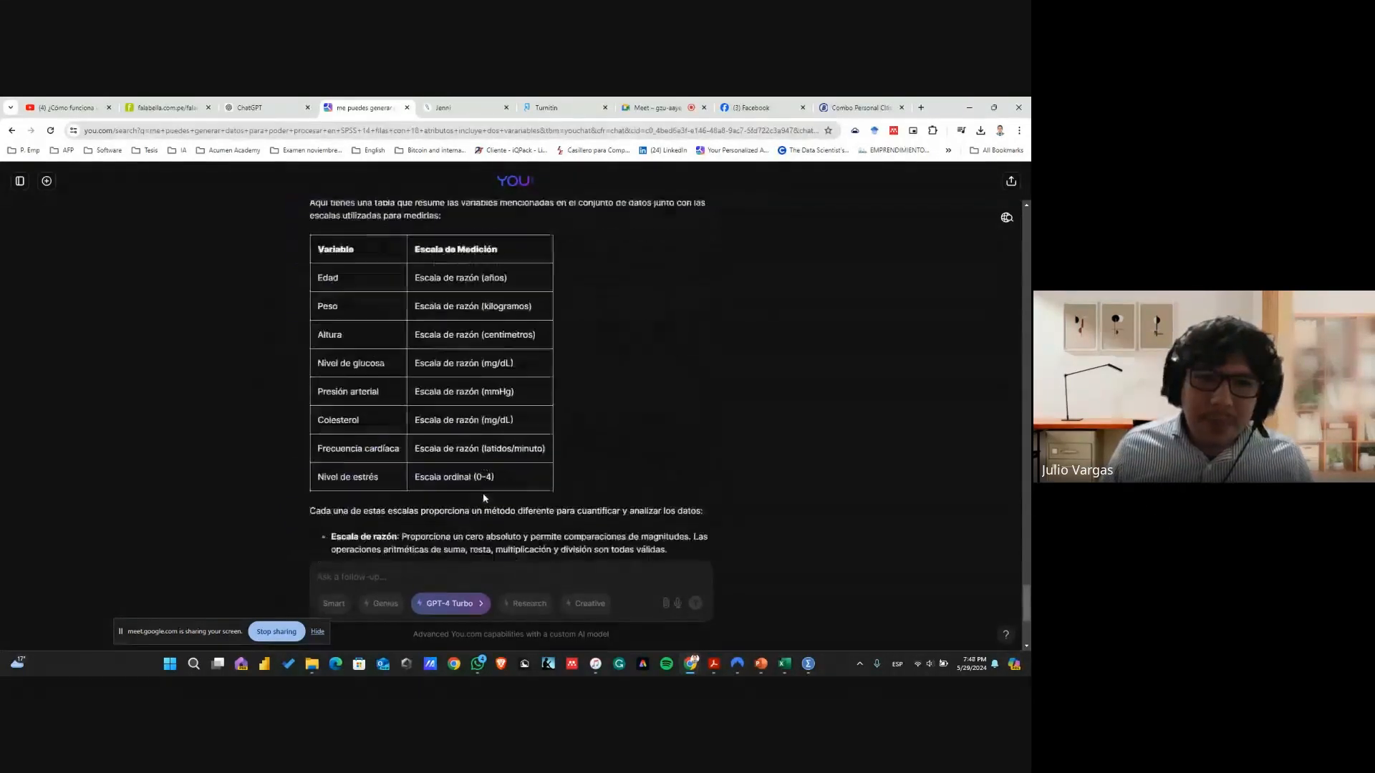
pyautogui.scroll(10, 501, 465)
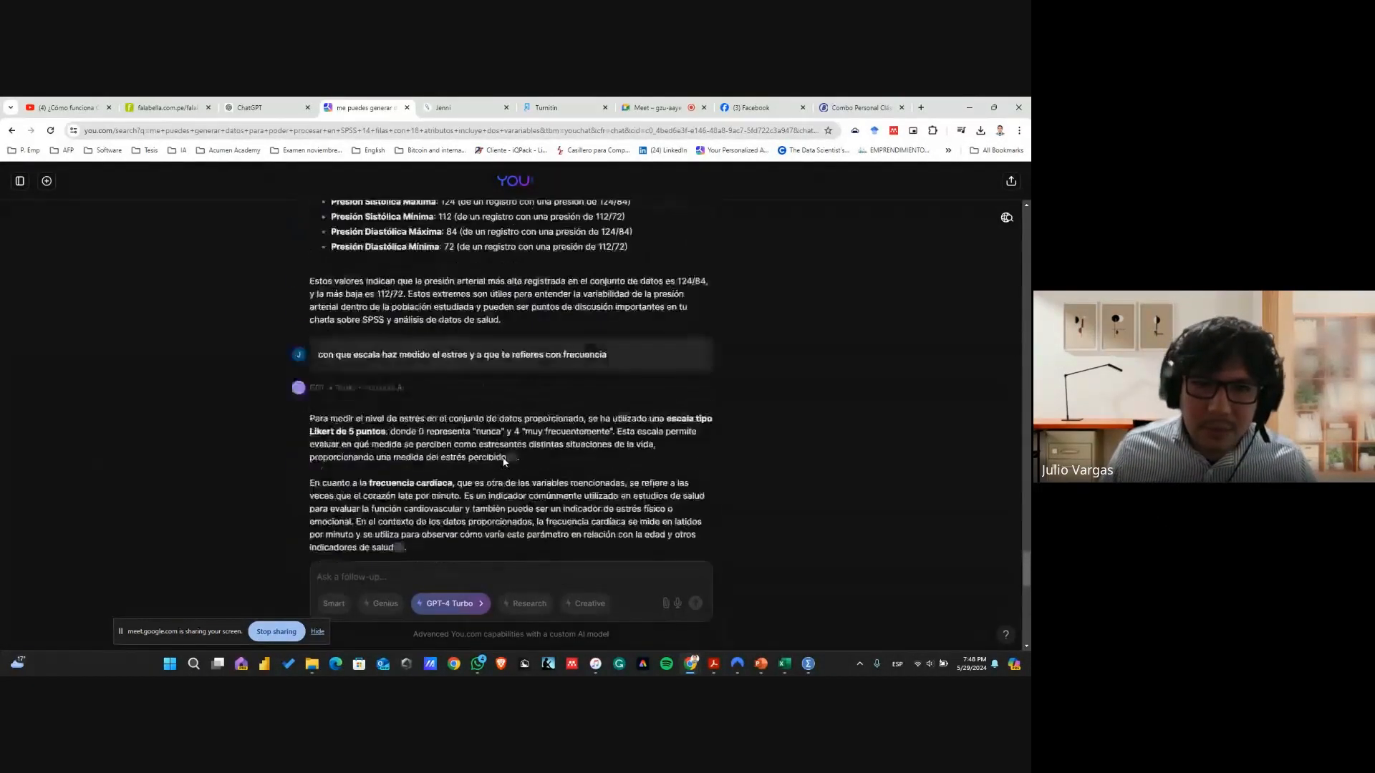
pyautogui.scroll(-10, 505, 461)
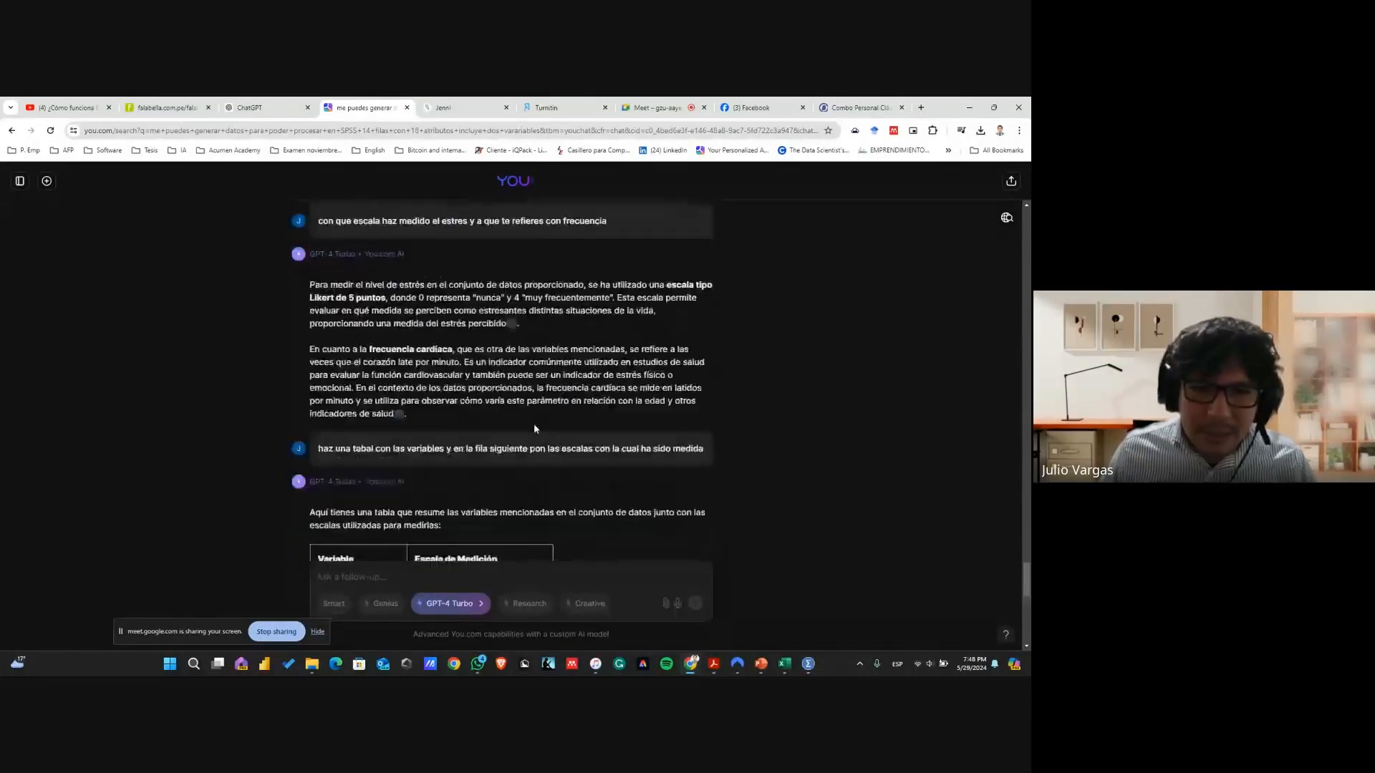
pyautogui.click(421, 575)
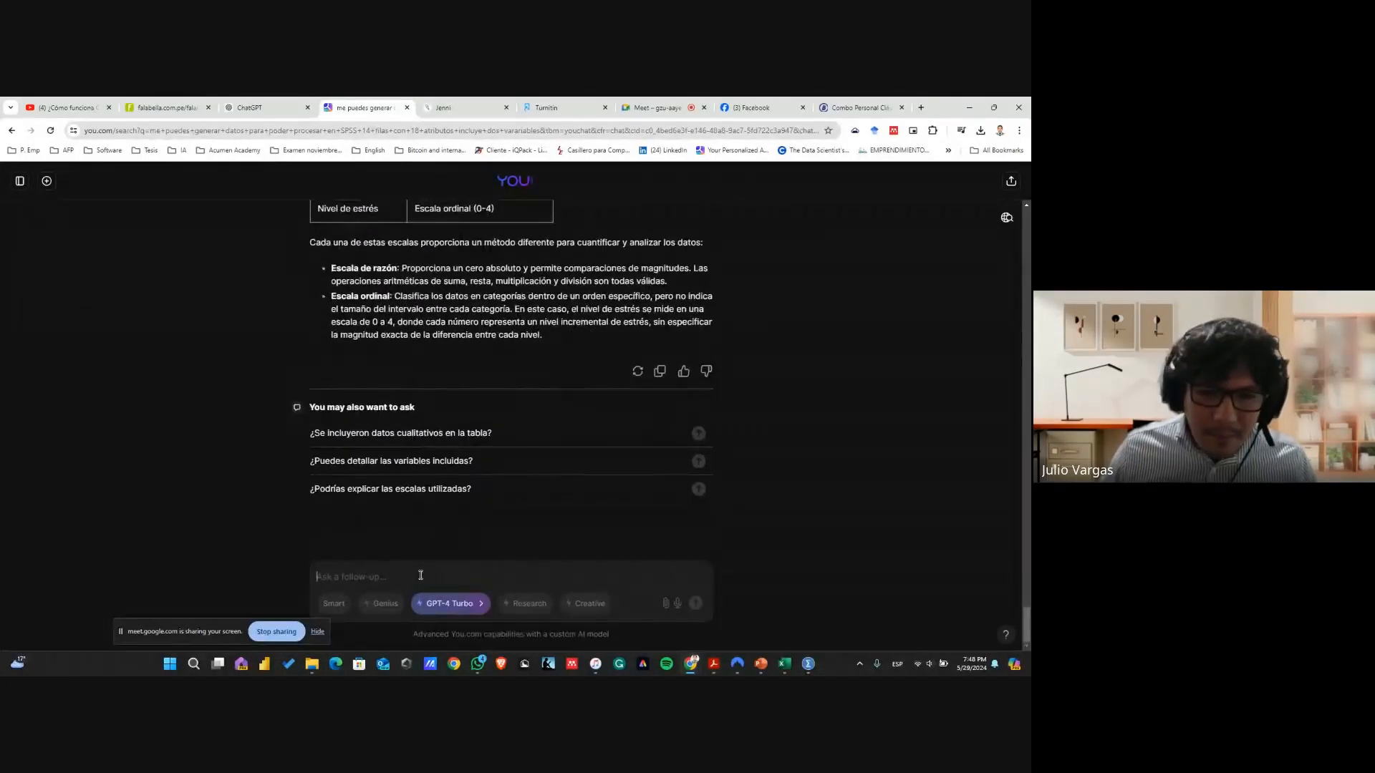
pyautogui.write('me')
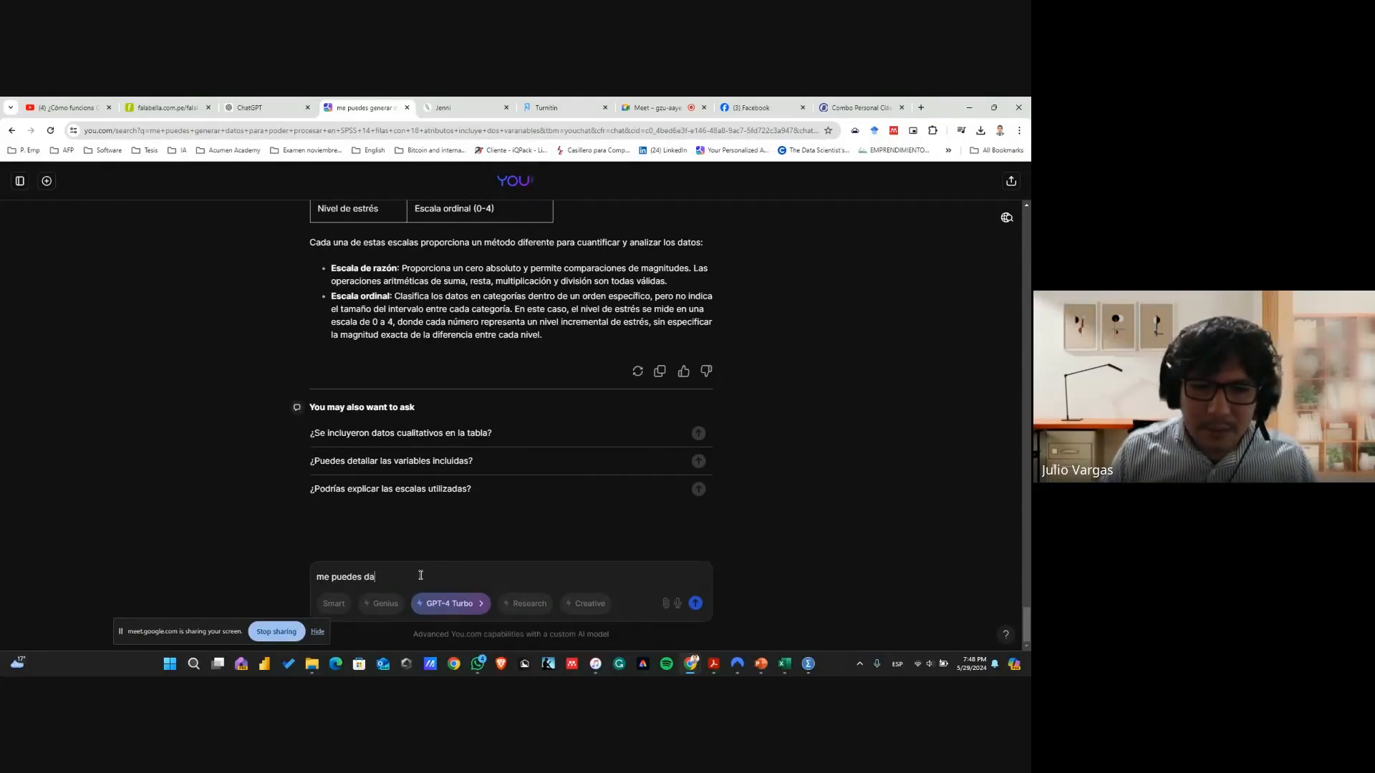
pyautogui.write('puedes dar el modelo matematico del p')
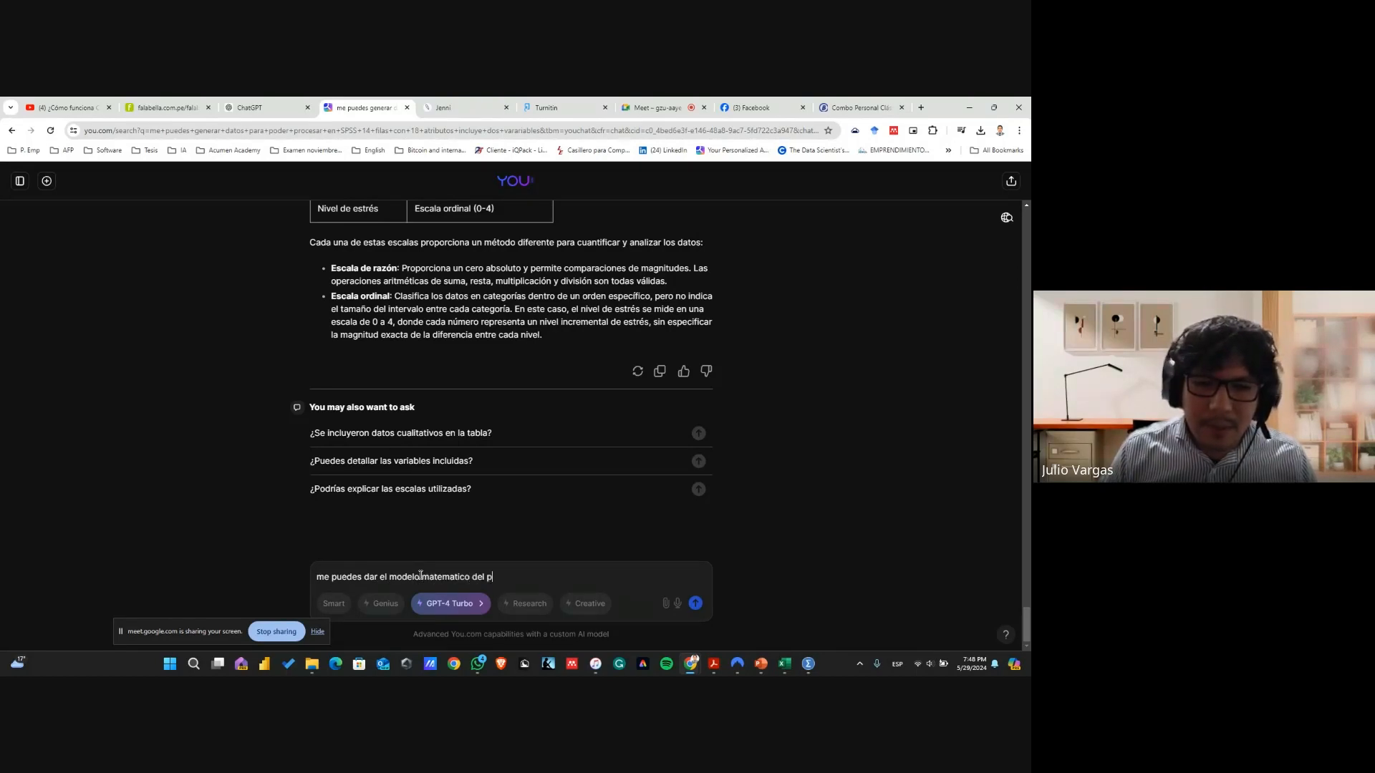
pyautogui.write('roblema de investifación')
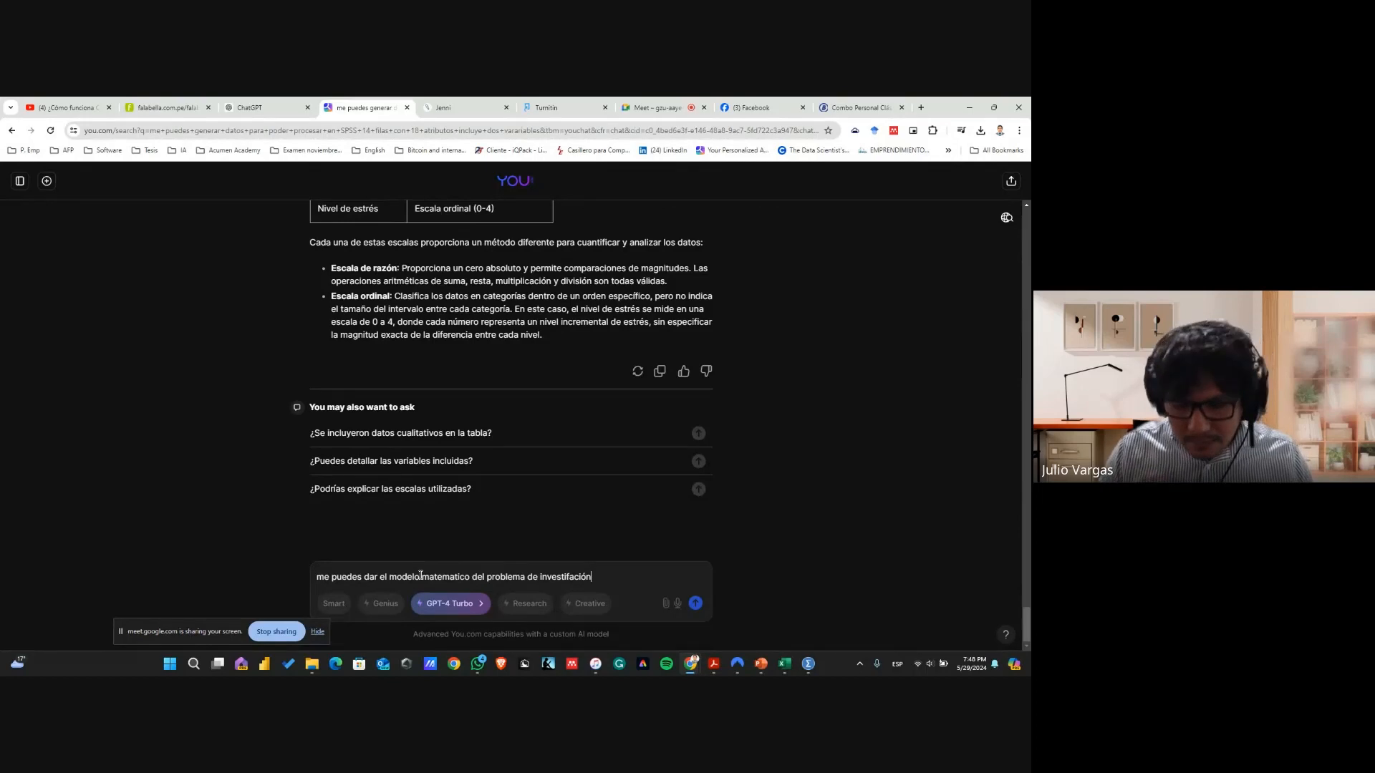
pyautogui.press('BackSpace')
pyautogui.press('BackSpace')
pyautogui.press('BackSpace')
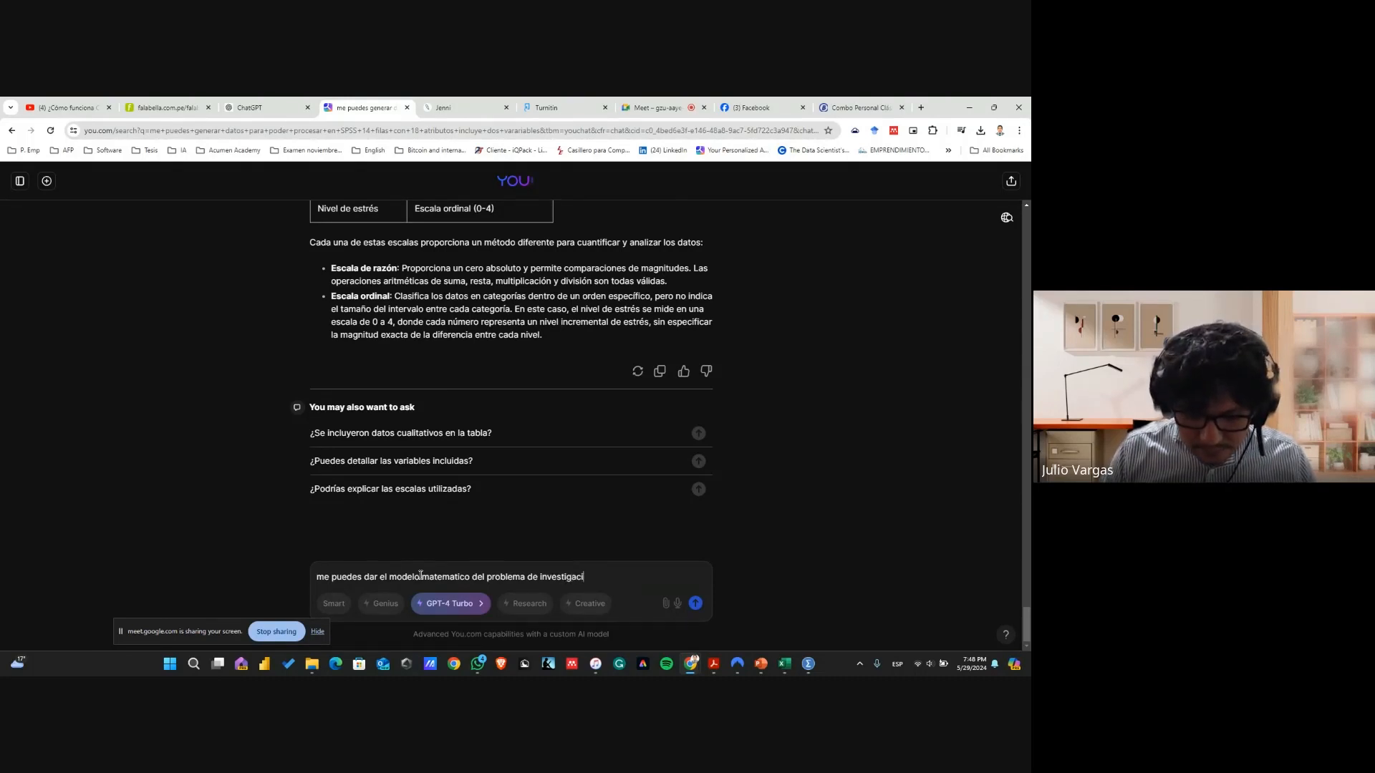
pyautogui.press('Return')
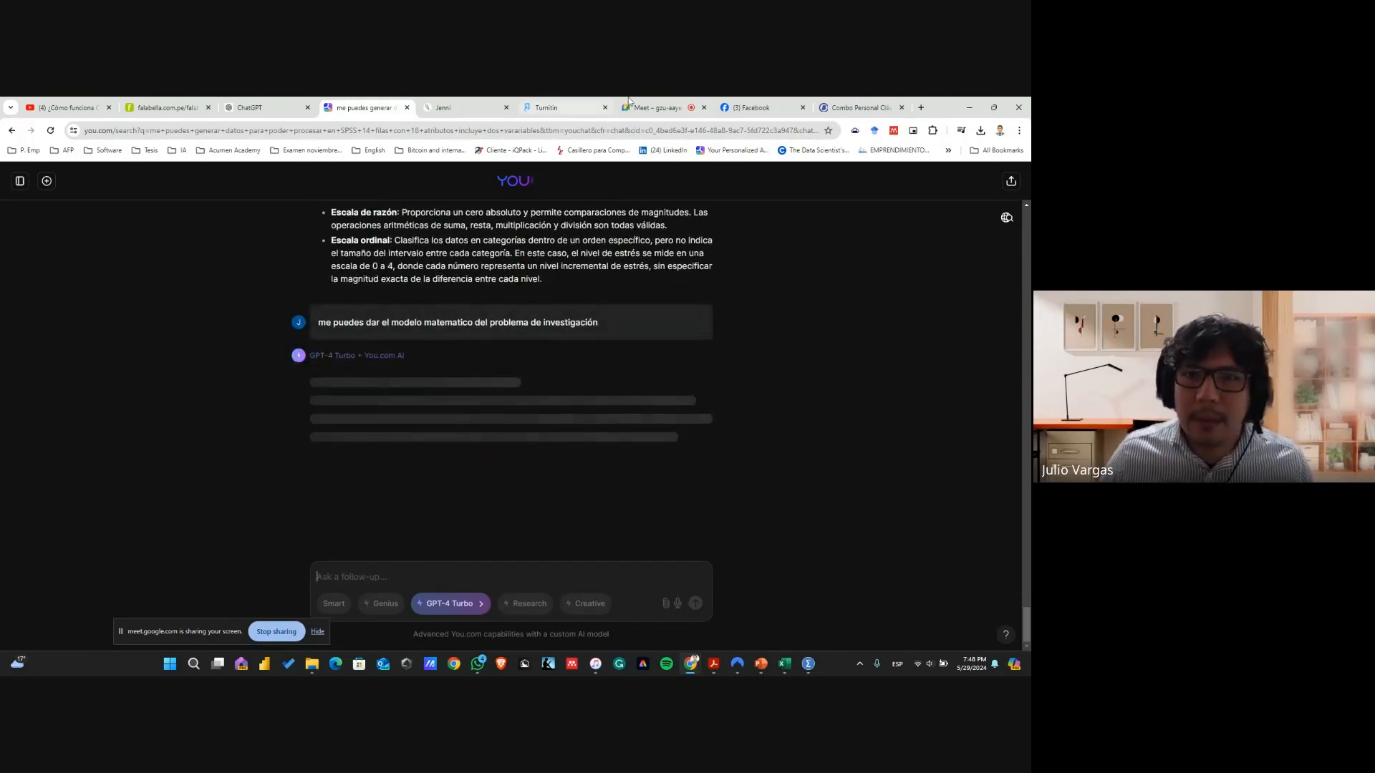
# Check the Google Meet call, return to the You.com chat and highlight the general regression equation in the mathematical model answer
pyautogui.click(634, 101)
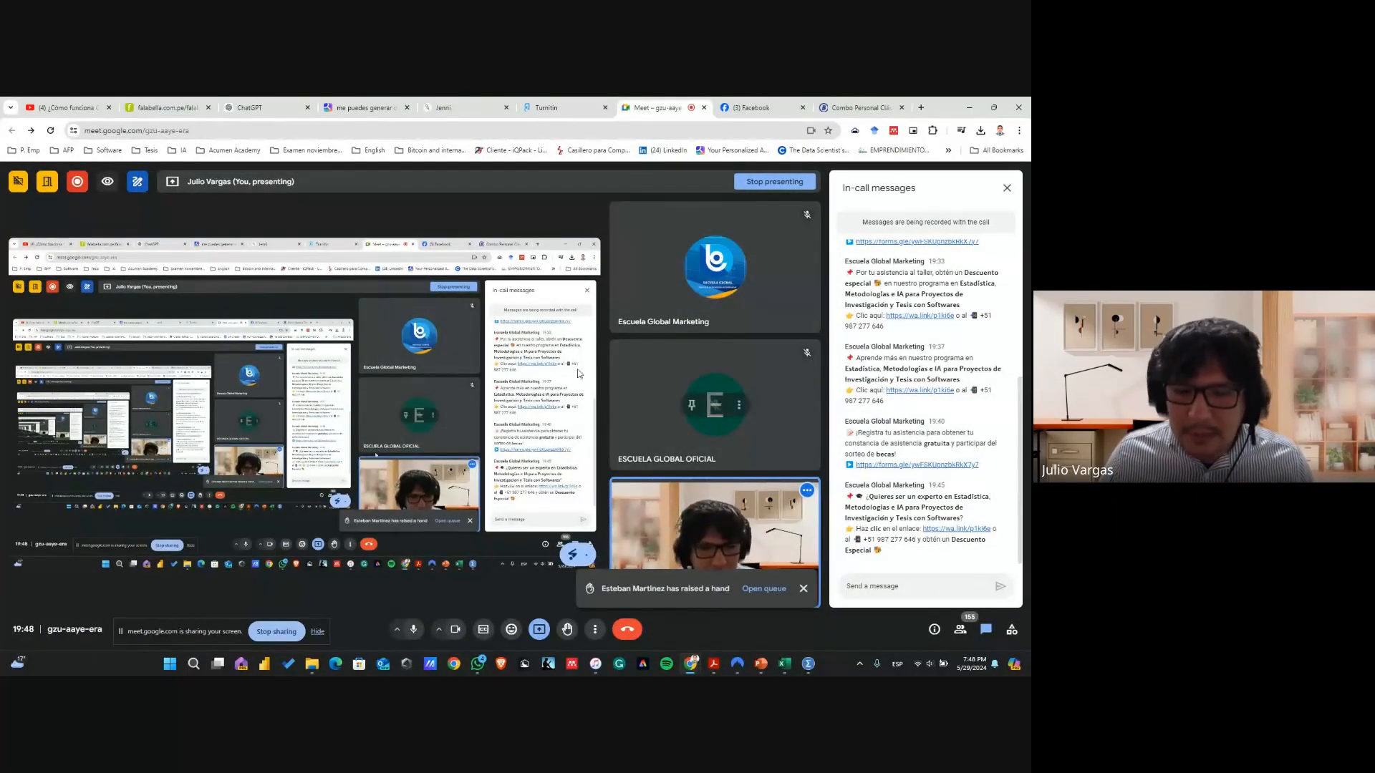
pyautogui.click(401, 109)
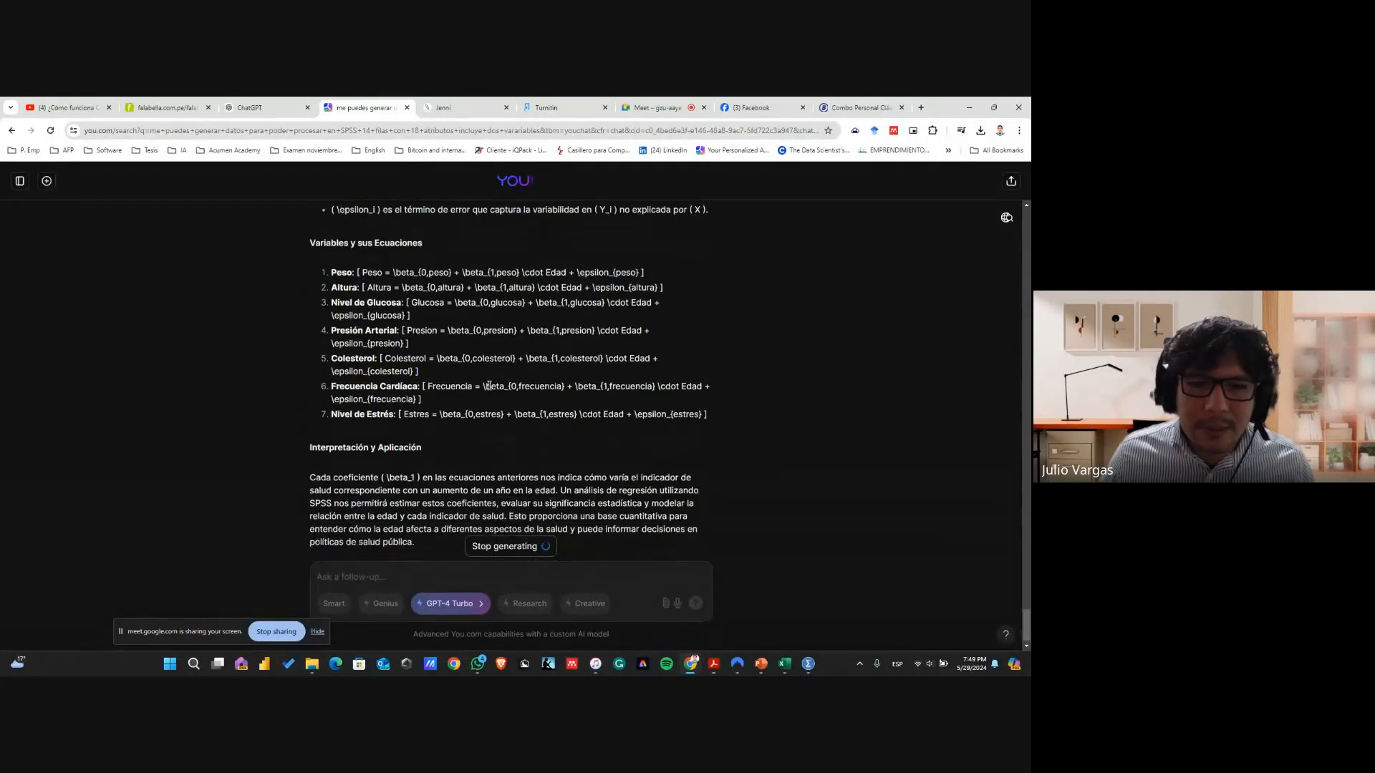
pyautogui.scroll(1, 489, 389)
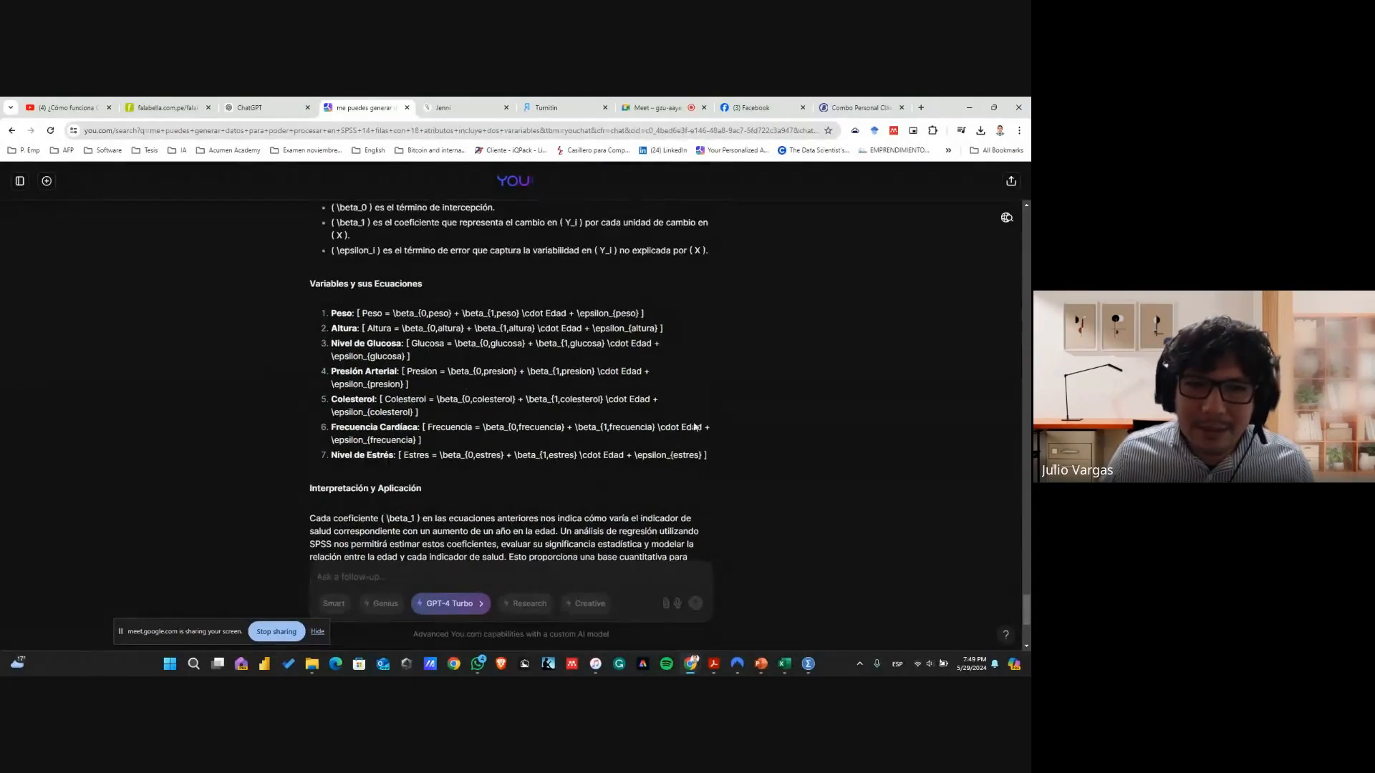
pyautogui.scroll(2, 541, 359)
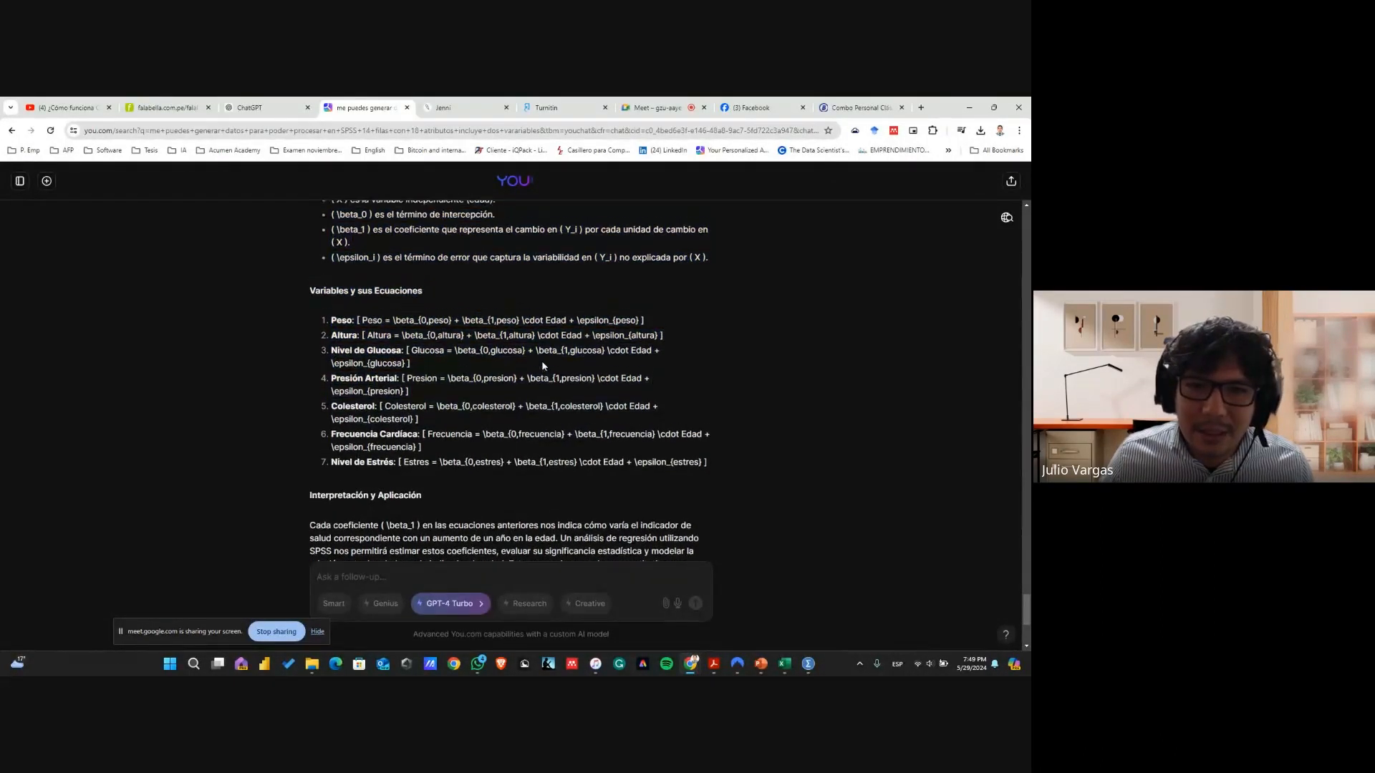
pyautogui.scroll(3, 501, 355)
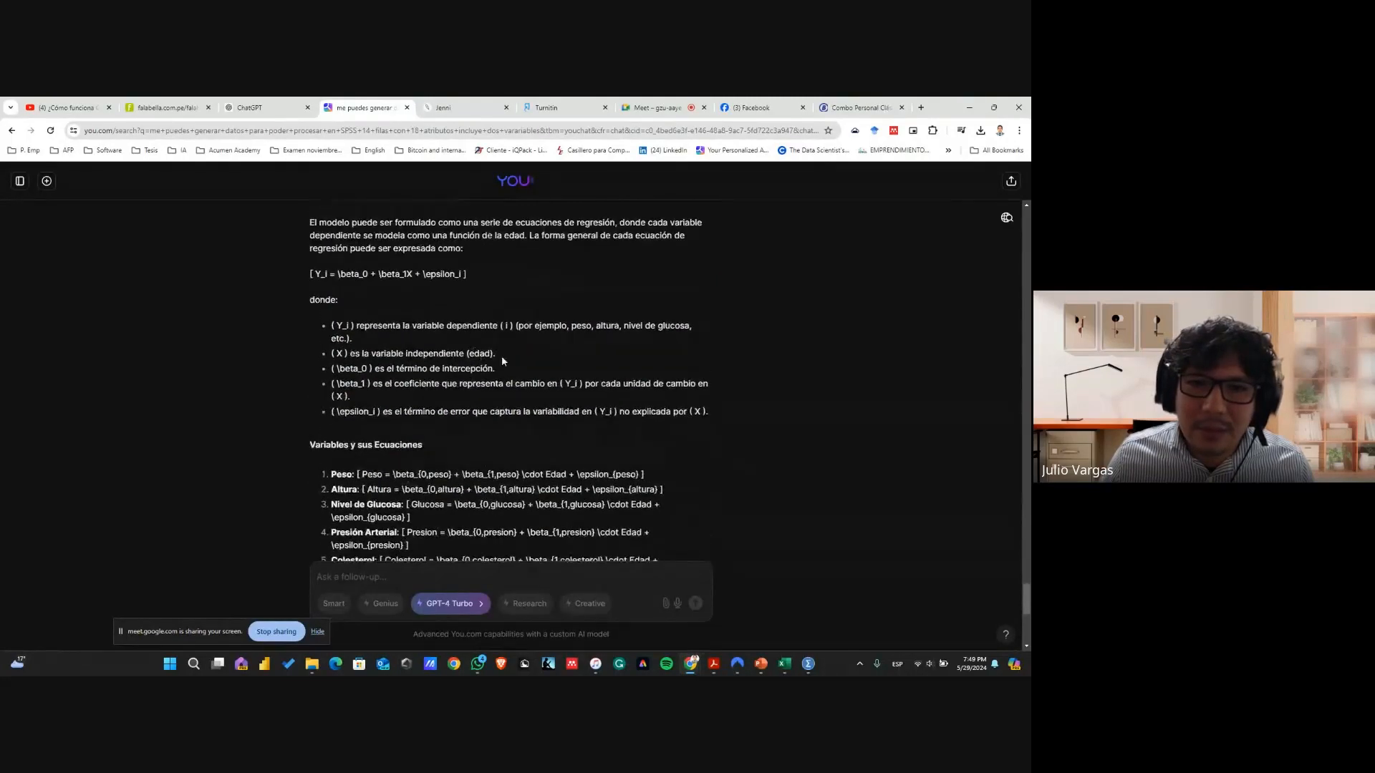
pyautogui.moveTo(469, 381); pyautogui.dragTo(289, 380)
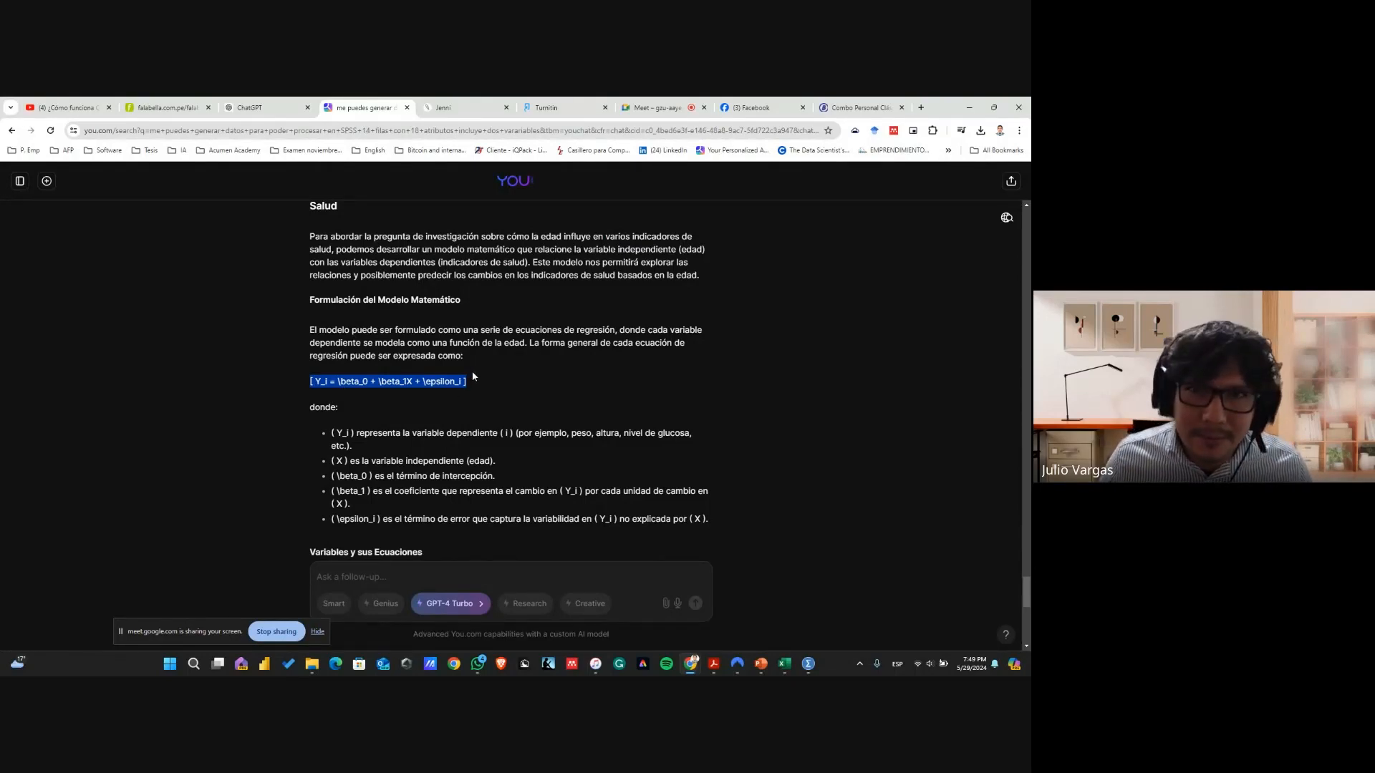
pyautogui.scroll(-5, 473, 374)
pyautogui.scroll(2, 515, 373)
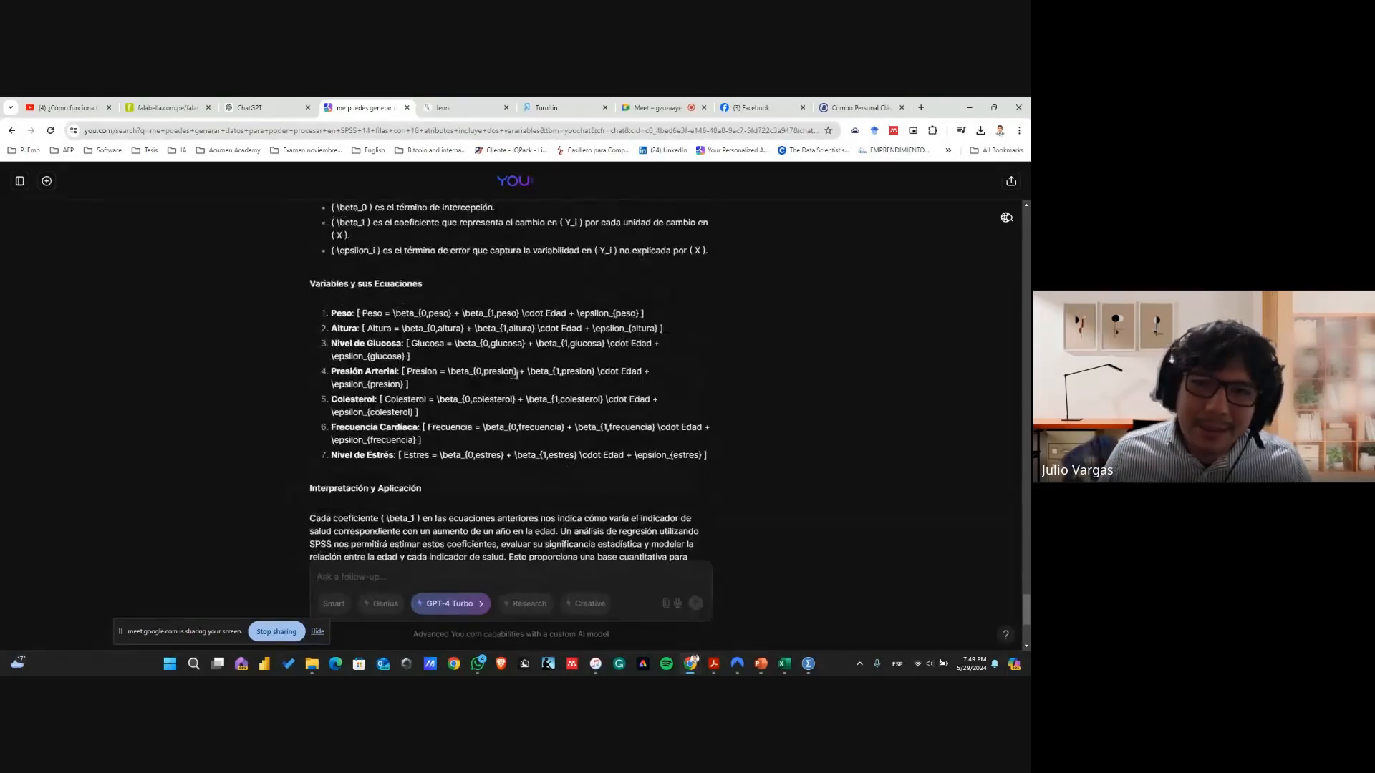
pyautogui.scroll(10, 583, 376)
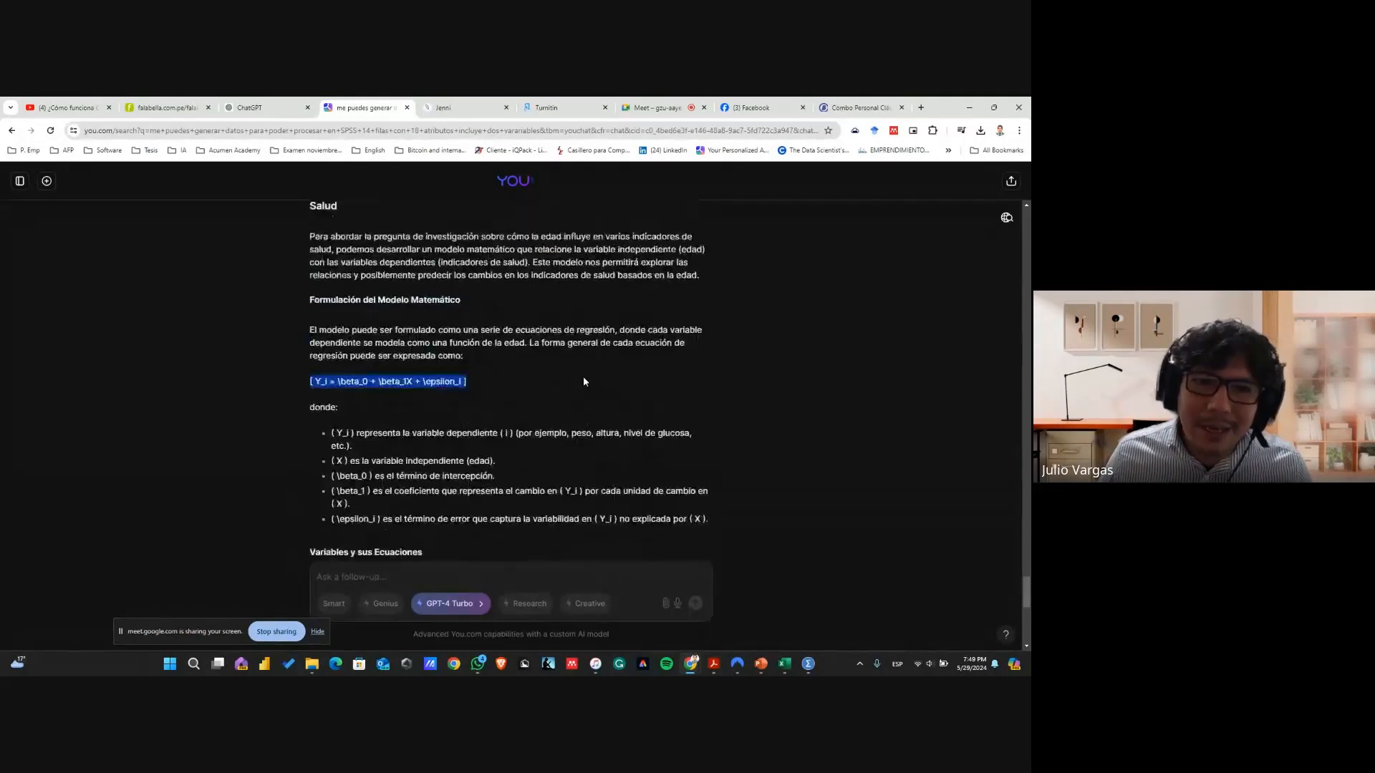
# Copy the table of variables and measurement scales from the chat and paste it into Base de datos IA.xlsx in Excel at cell V2
pyautogui.scroll(2, 582, 375)
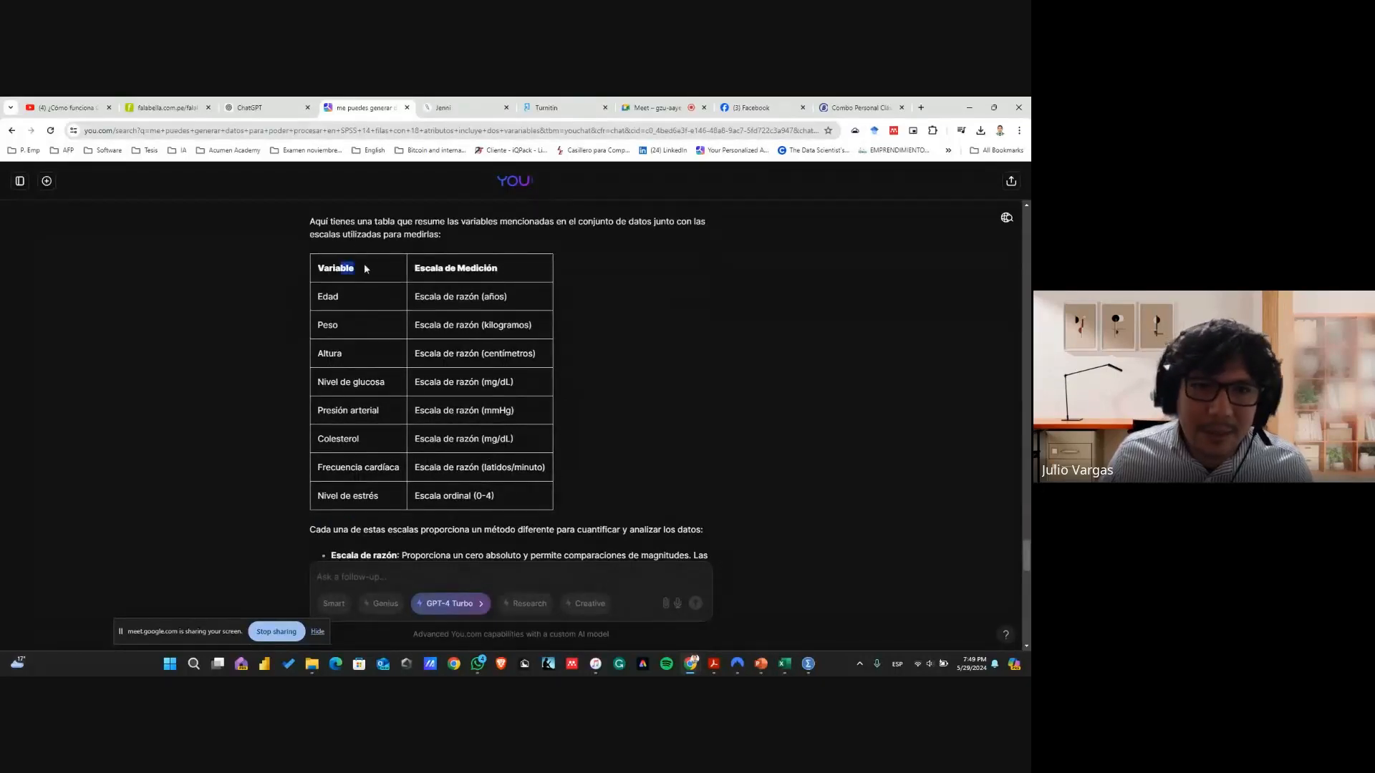
pyautogui.moveTo(363, 268); pyautogui.dragTo(493, 354)
pyautogui.click(341, 290)
pyautogui.moveTo(320, 270); pyautogui.dragTo(529, 489)
pyautogui.hotkey('ctrl', 'c')
pyautogui.hotkey('alt', 'Tab')
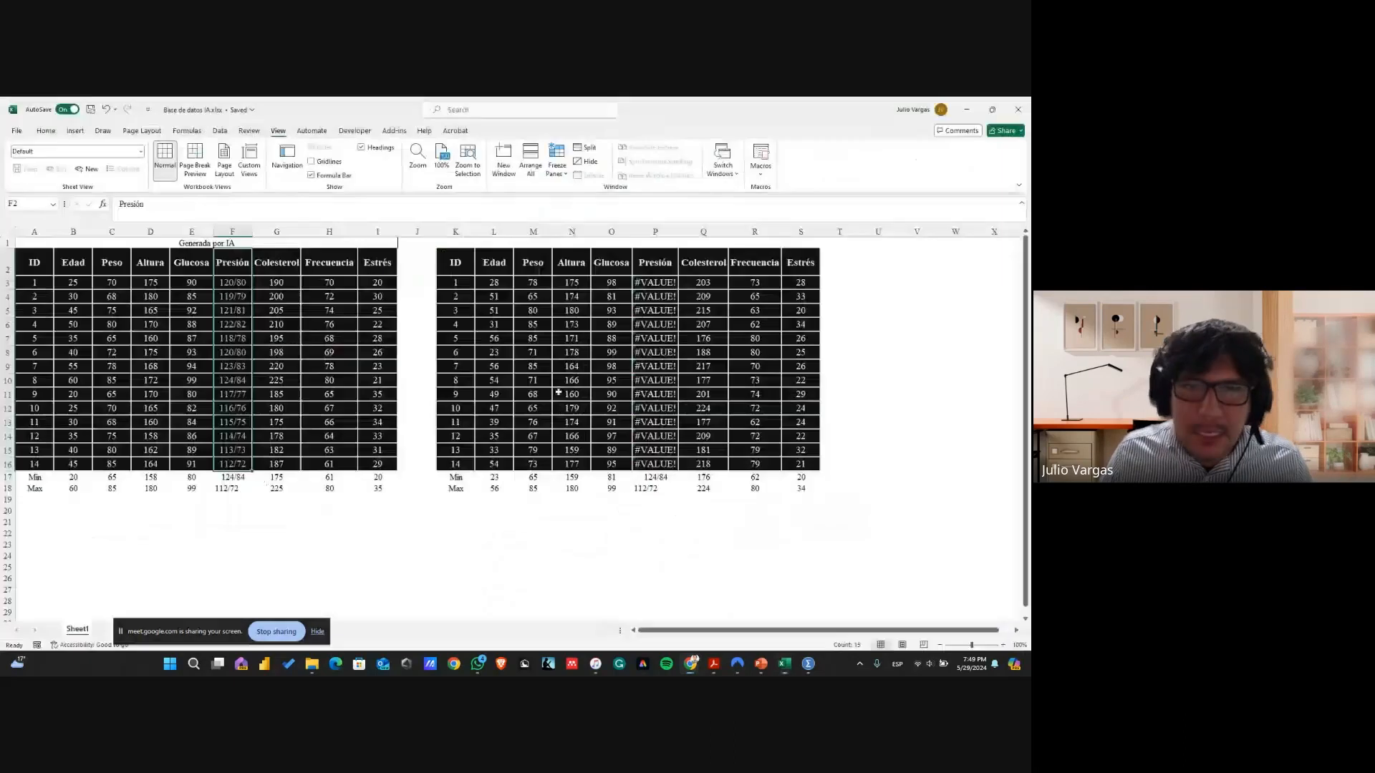
pyautogui.click(916, 263)
pyautogui.hotkey('ctrl', 'v')
pyautogui.hotkey('ctrl', 'z')
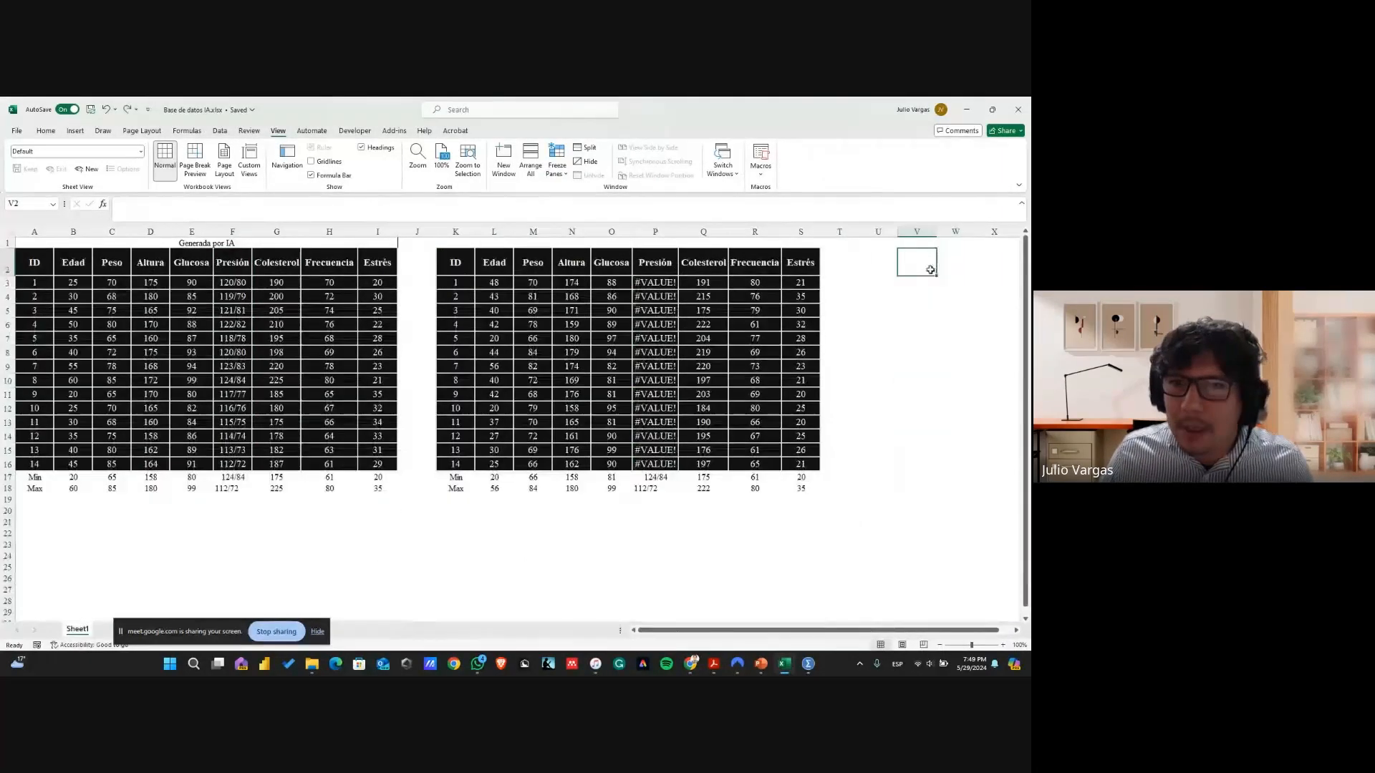
pyautogui.hotkey('ctrl', 'v')
# Widen columns V and W to fit the variable names and measurement scales of the pasted table
pyautogui.moveTo(974, 232); pyautogui.dragTo(1007, 231)
pyautogui.scroll(-1, 884, 309)
pyautogui.scroll(-2, 884, 308)
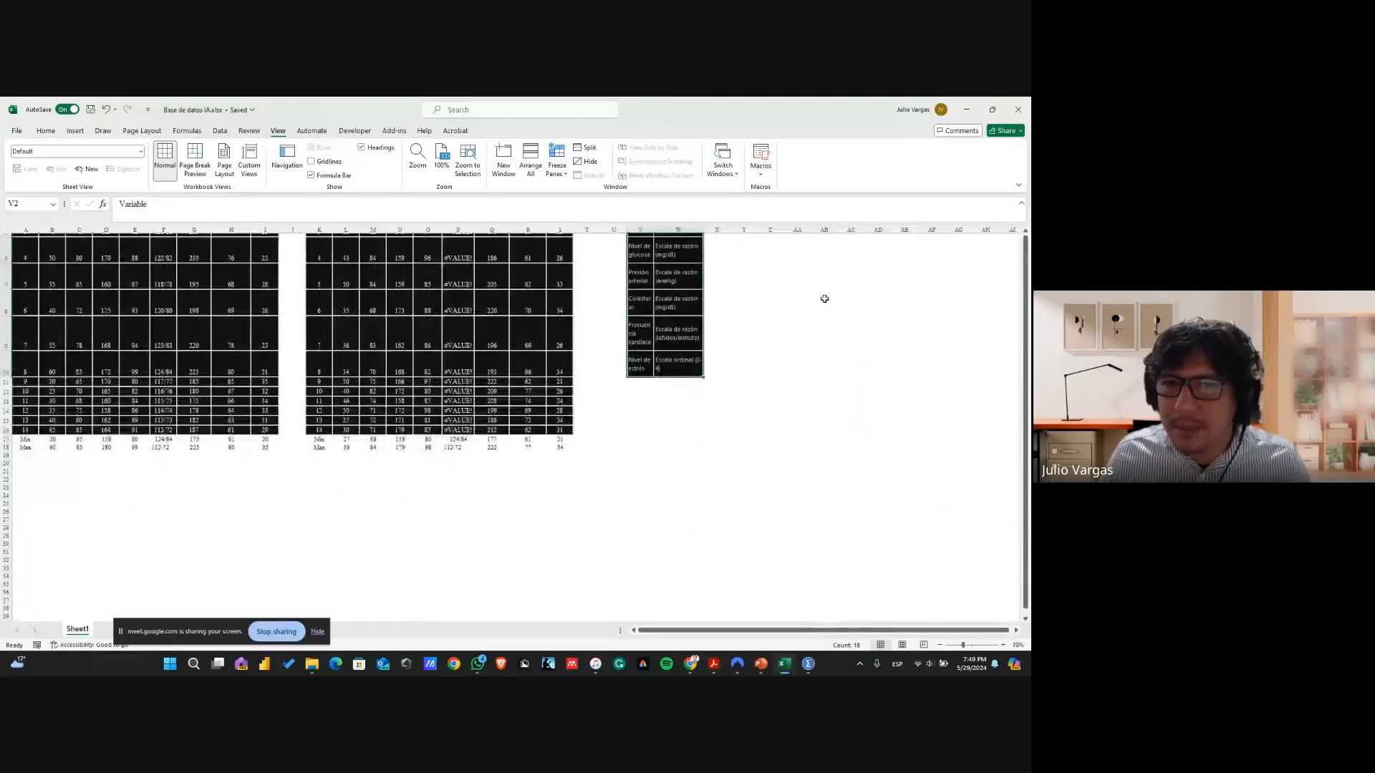
pyautogui.click(715, 286)
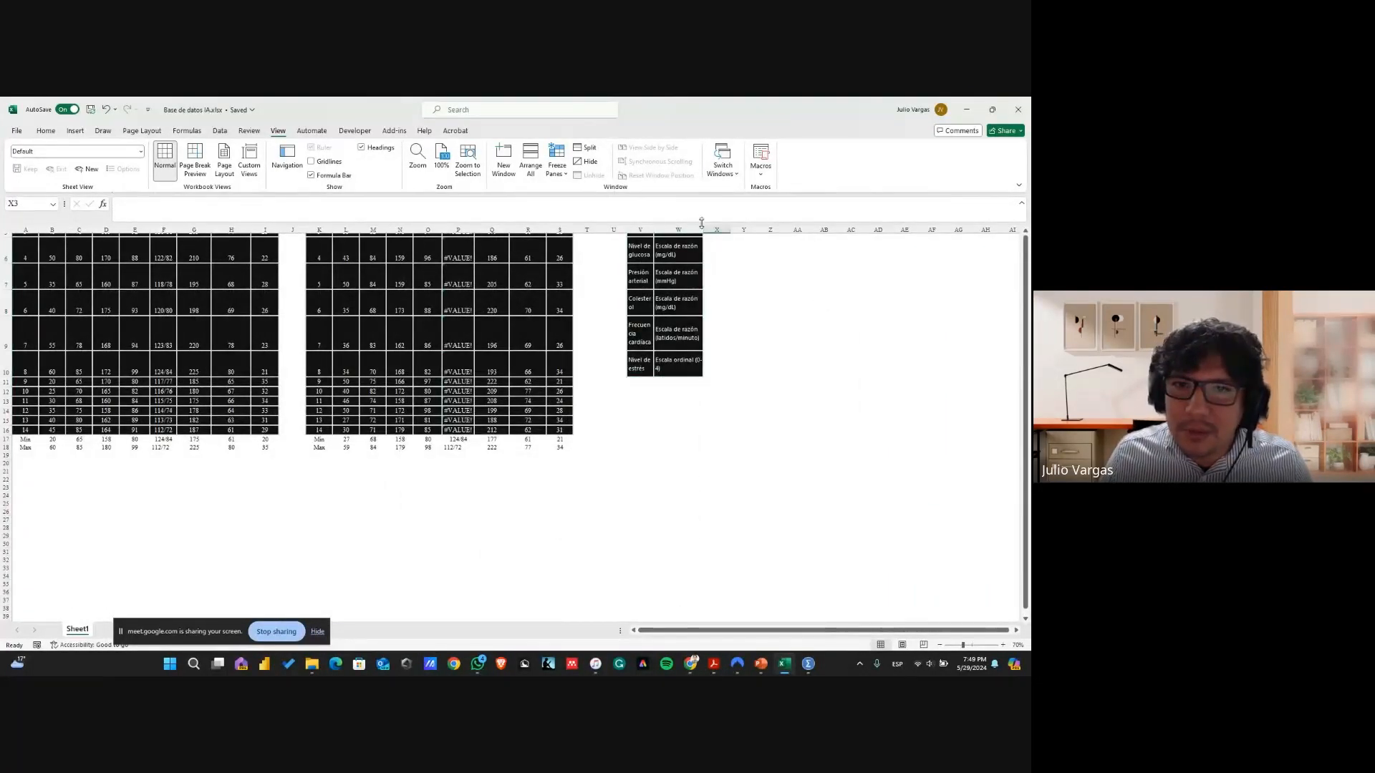
pyautogui.moveTo(701, 222); pyautogui.dragTo(750, 228)
pyautogui.scroll(2, 709, 287)
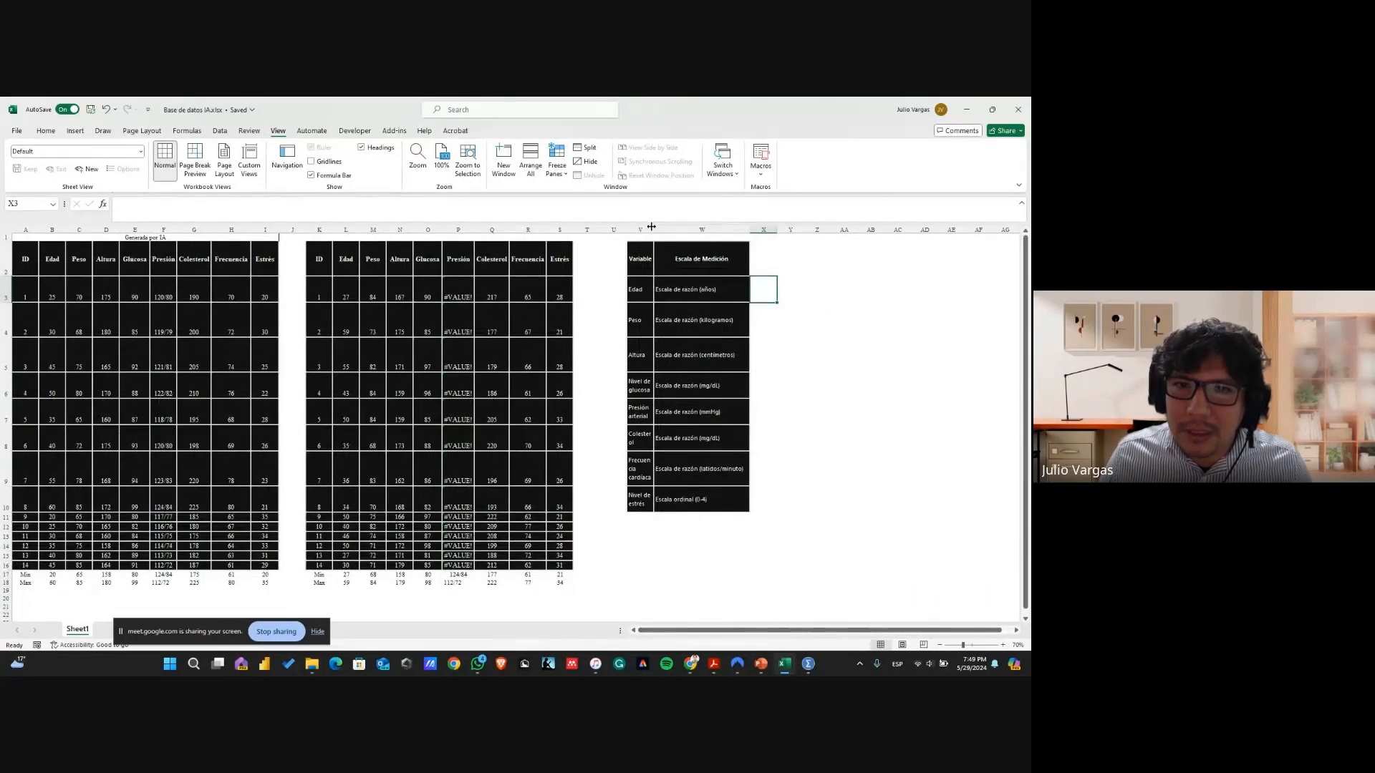
pyautogui.moveTo(651, 227); pyautogui.dragTo(681, 229)
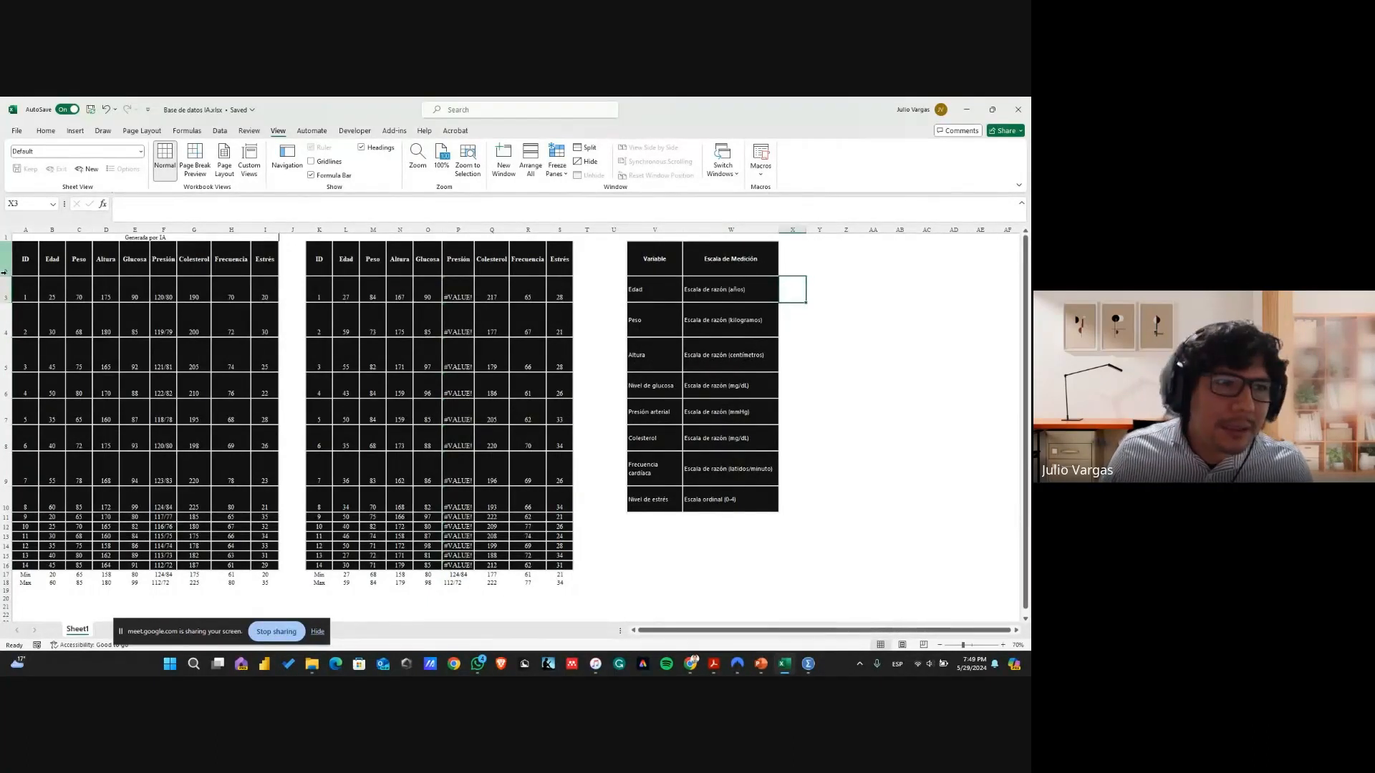
# Autofit the heights of rows 2 to 10 and bring the data tables back into view
pyautogui.moveTo(6, 266); pyautogui.dragTo(2, 503)
pyautogui.doubleClick(4, 511)
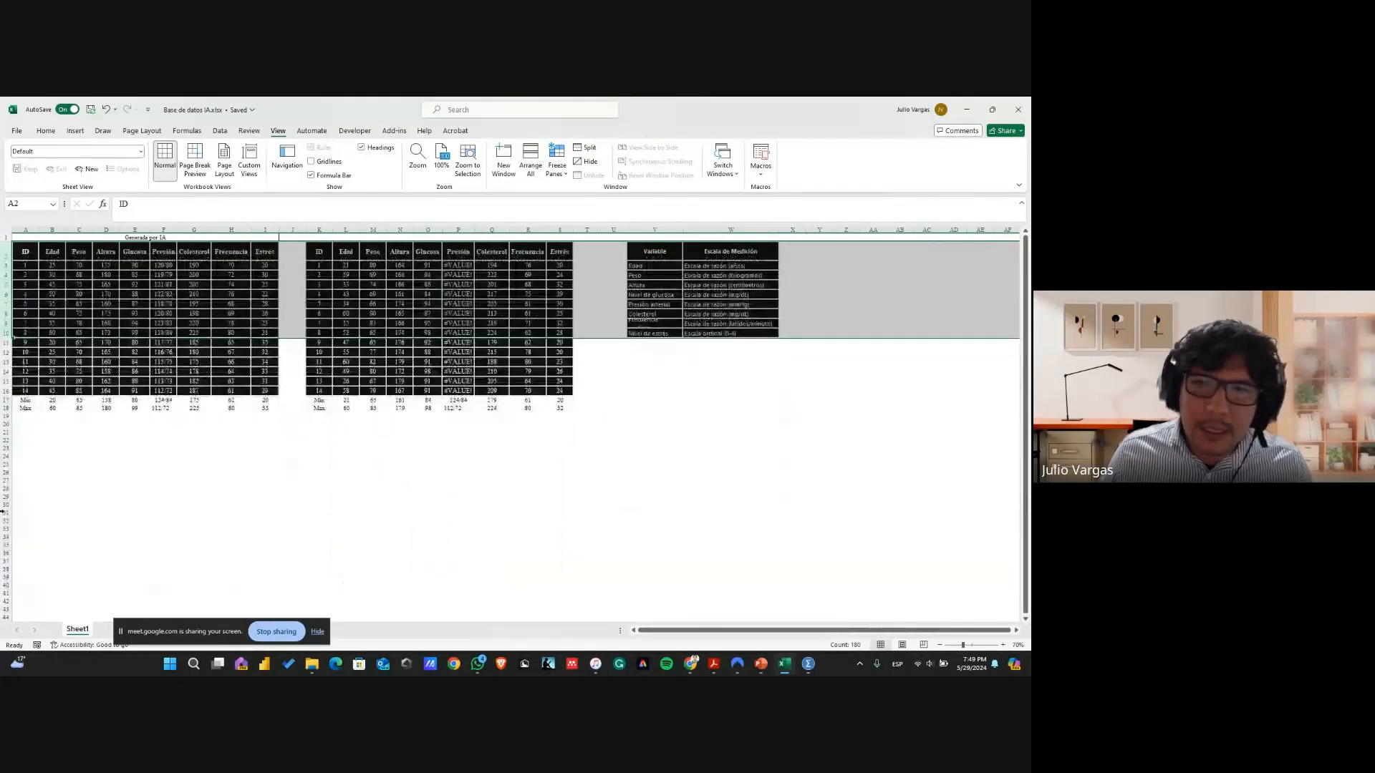
pyautogui.click(410, 432)
pyautogui.scroll(2, 464, 432)
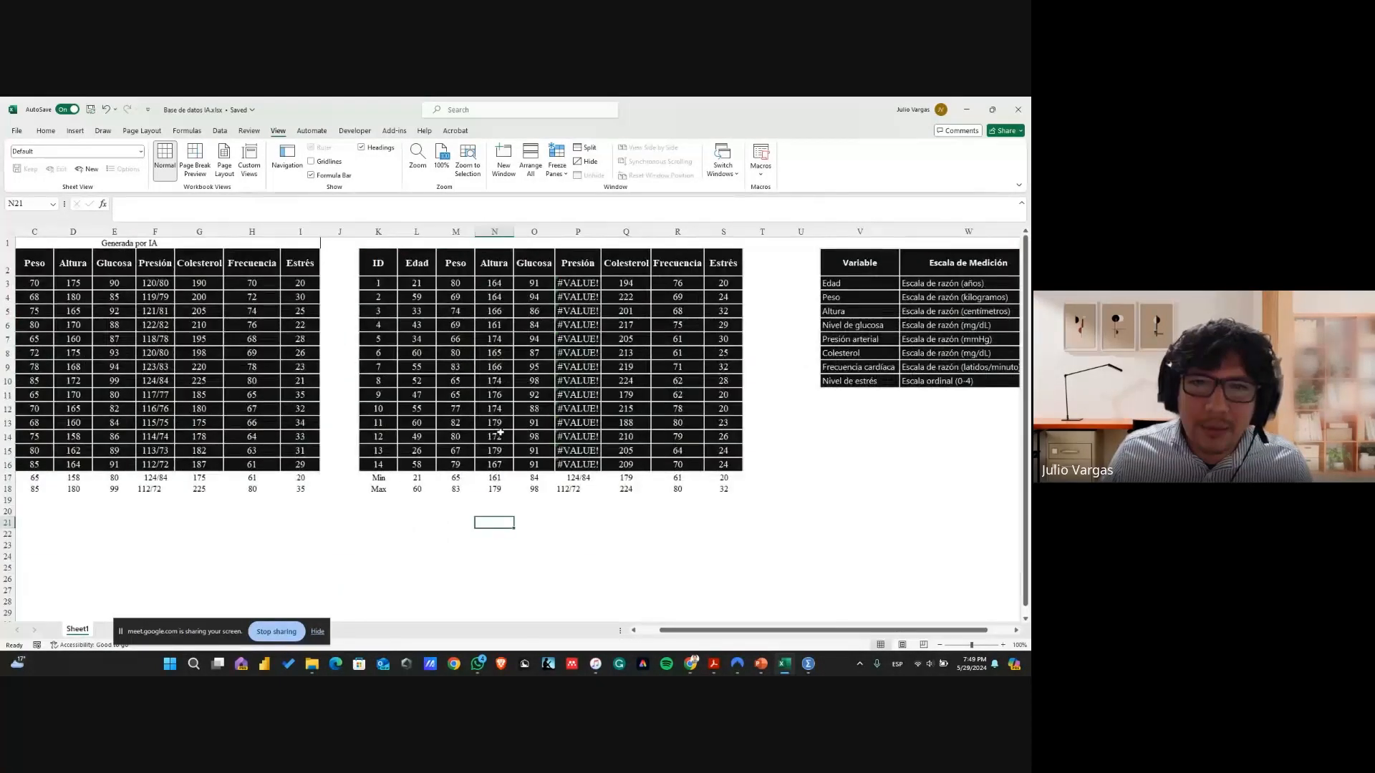
pyautogui.moveTo(787, 630); pyautogui.dragTo(693, 633)
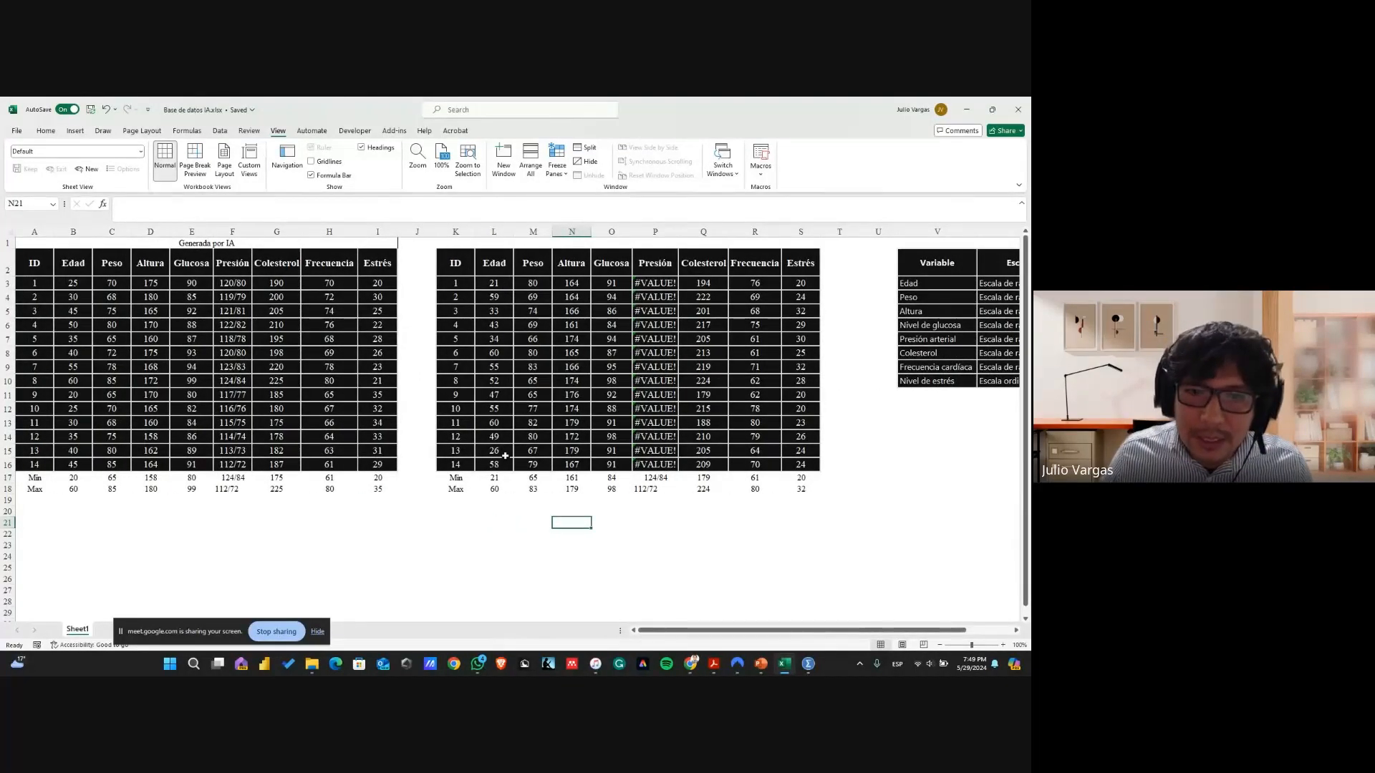
# Examine the Presión formula in P3, the AI-generated Presión values and the RANDBETWEEN formula for Edad in L3
pyautogui.click(661, 281)
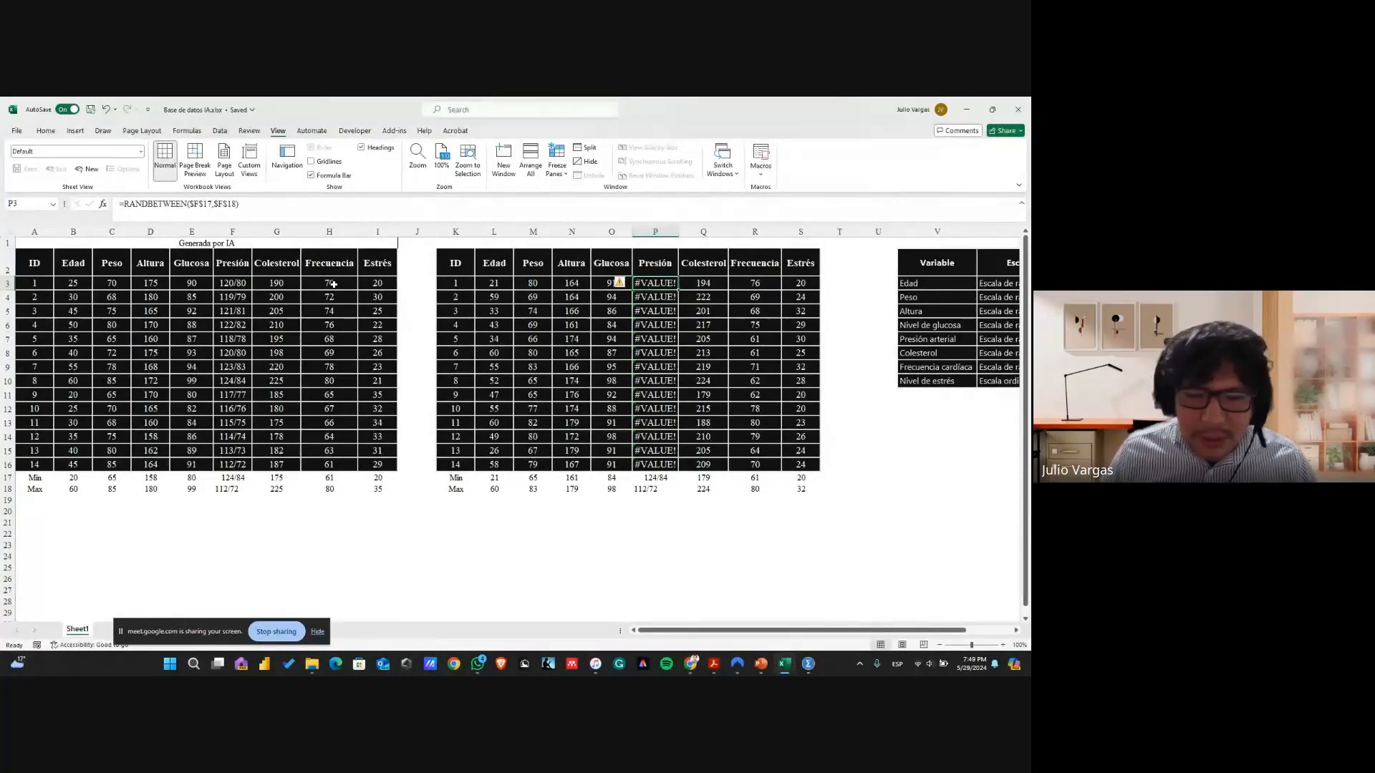
pyautogui.moveTo(233, 283); pyautogui.dragTo(234, 452)
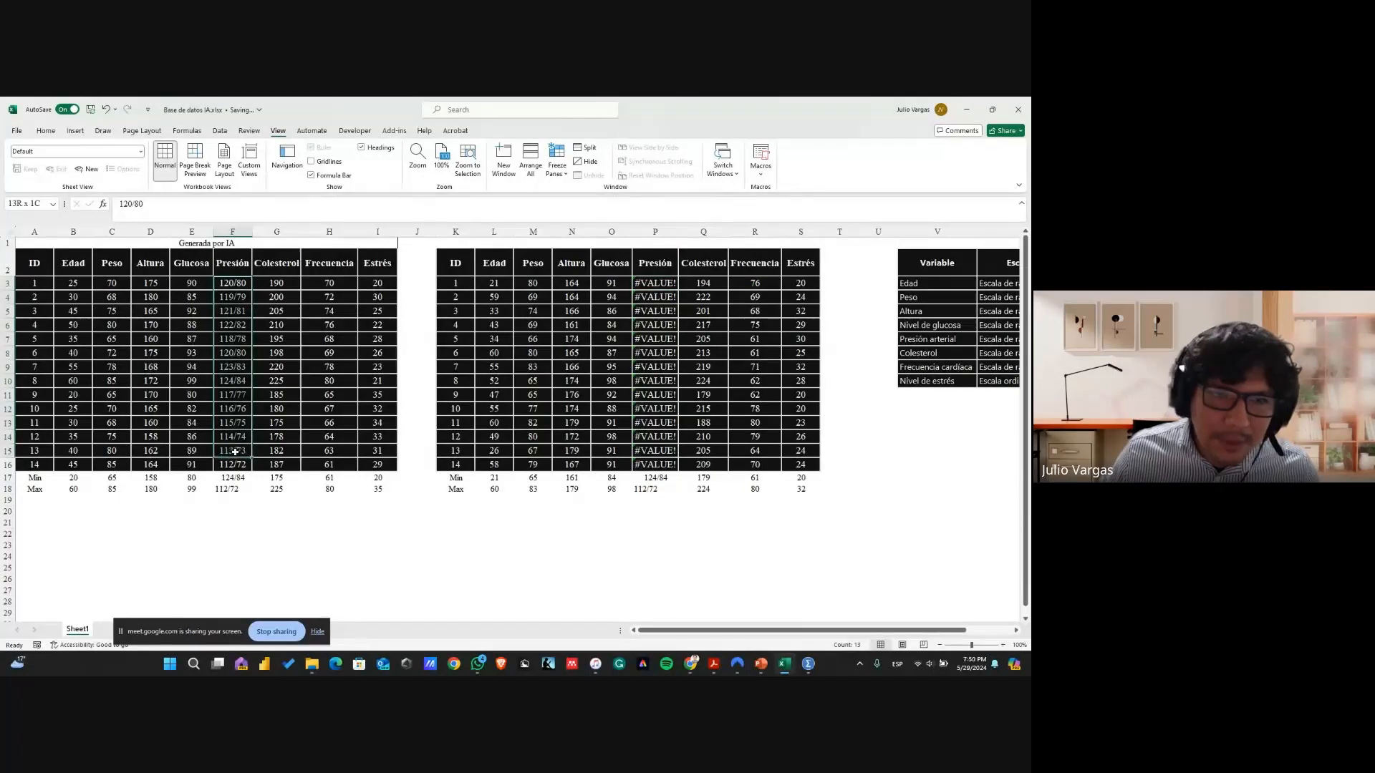
pyautogui.click(569, 325)
pyautogui.moveTo(494, 283); pyautogui.dragTo(800, 466)
pyautogui.click(494, 283)
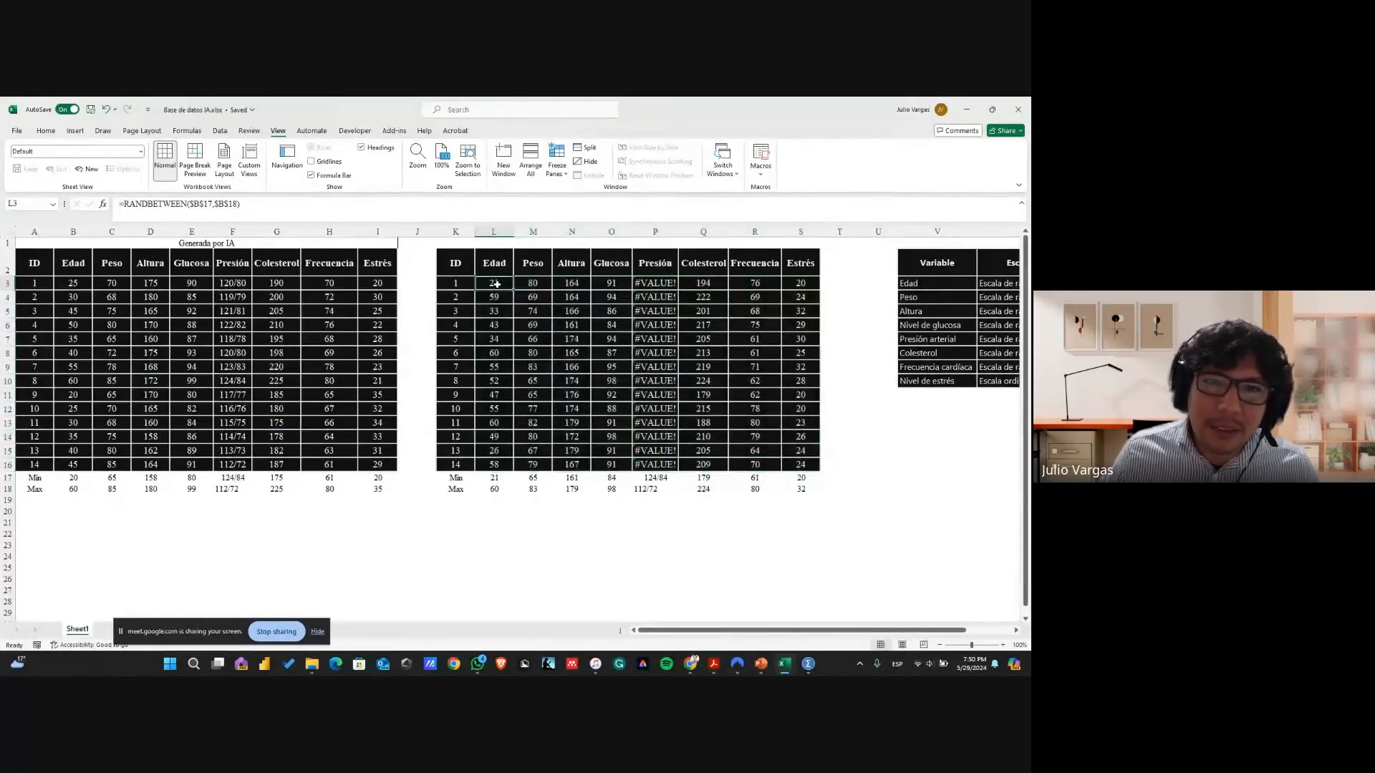
pyautogui.click(169, 203)
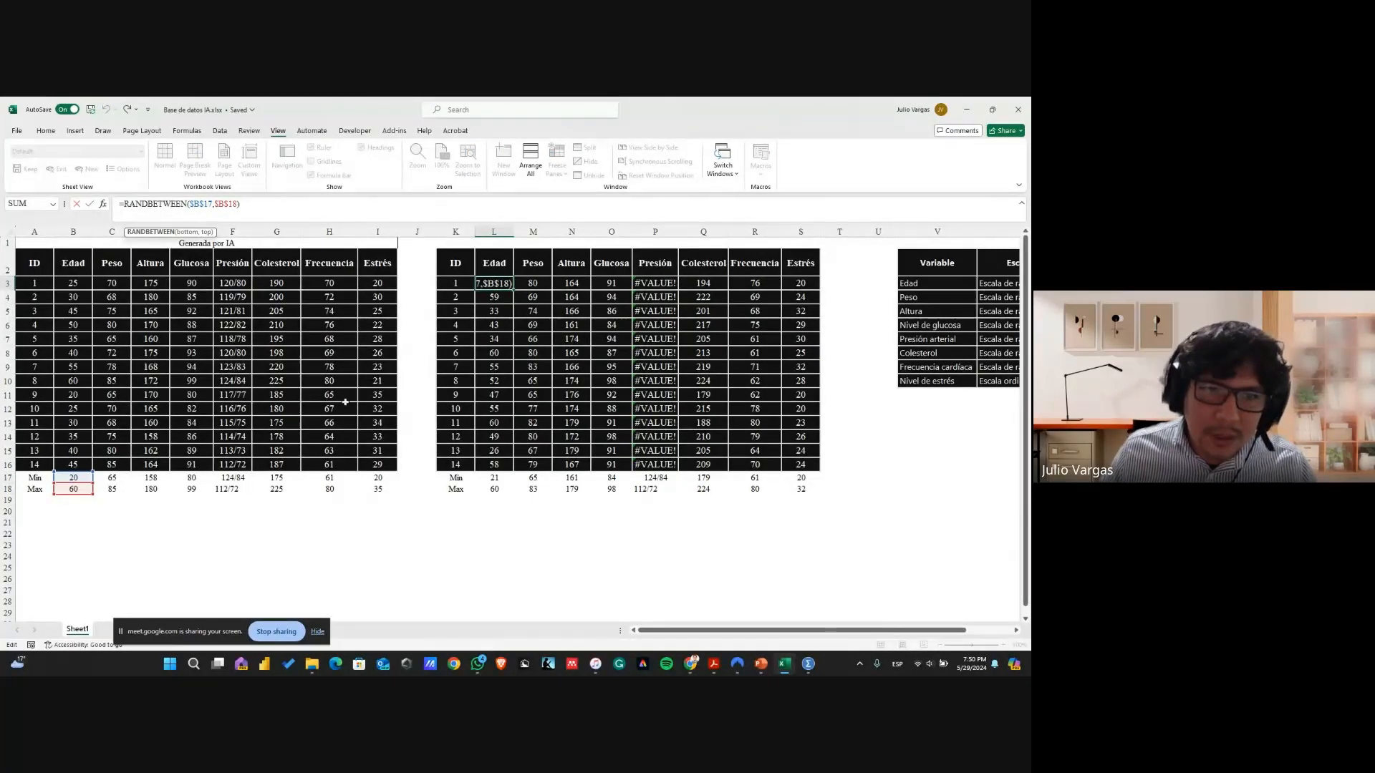
pyautogui.click(494, 408)
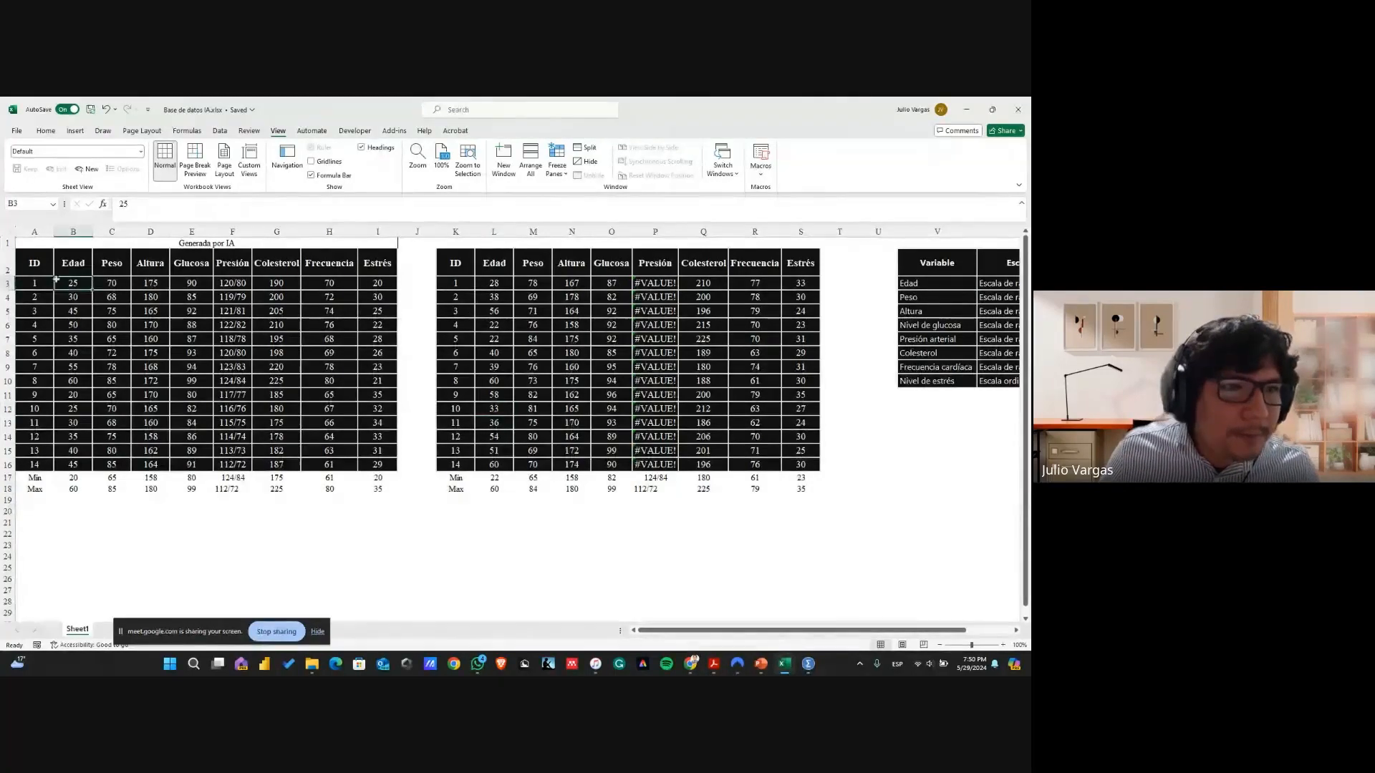
# Copy the AI-generated table A2:I16 from Sheet1 and add a new sheet to the workbook
pyautogui.moveTo(47, 266); pyautogui.dragTo(378, 465)
pyautogui.moveTo(189, 632); pyautogui.dragTo(720, 595)
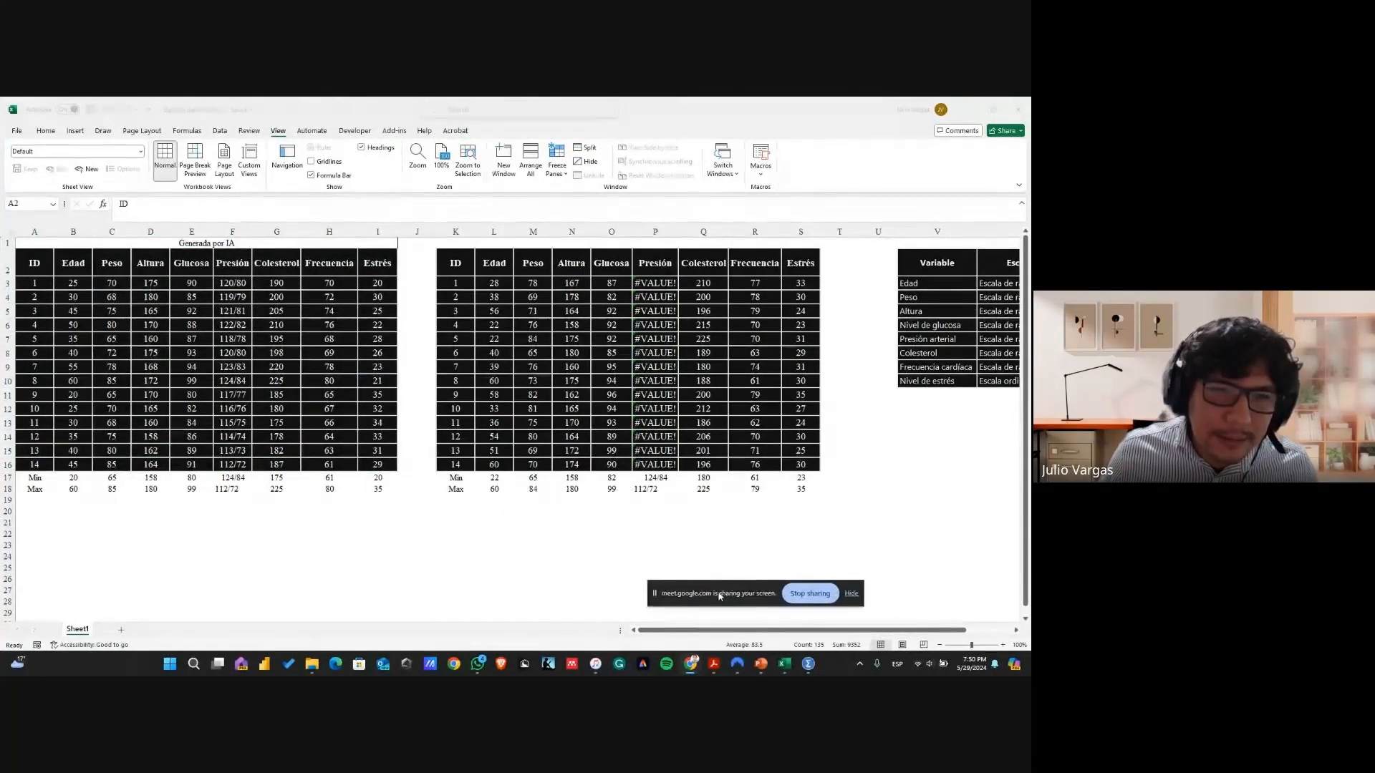
pyautogui.hotkey('ctrl', 'c')
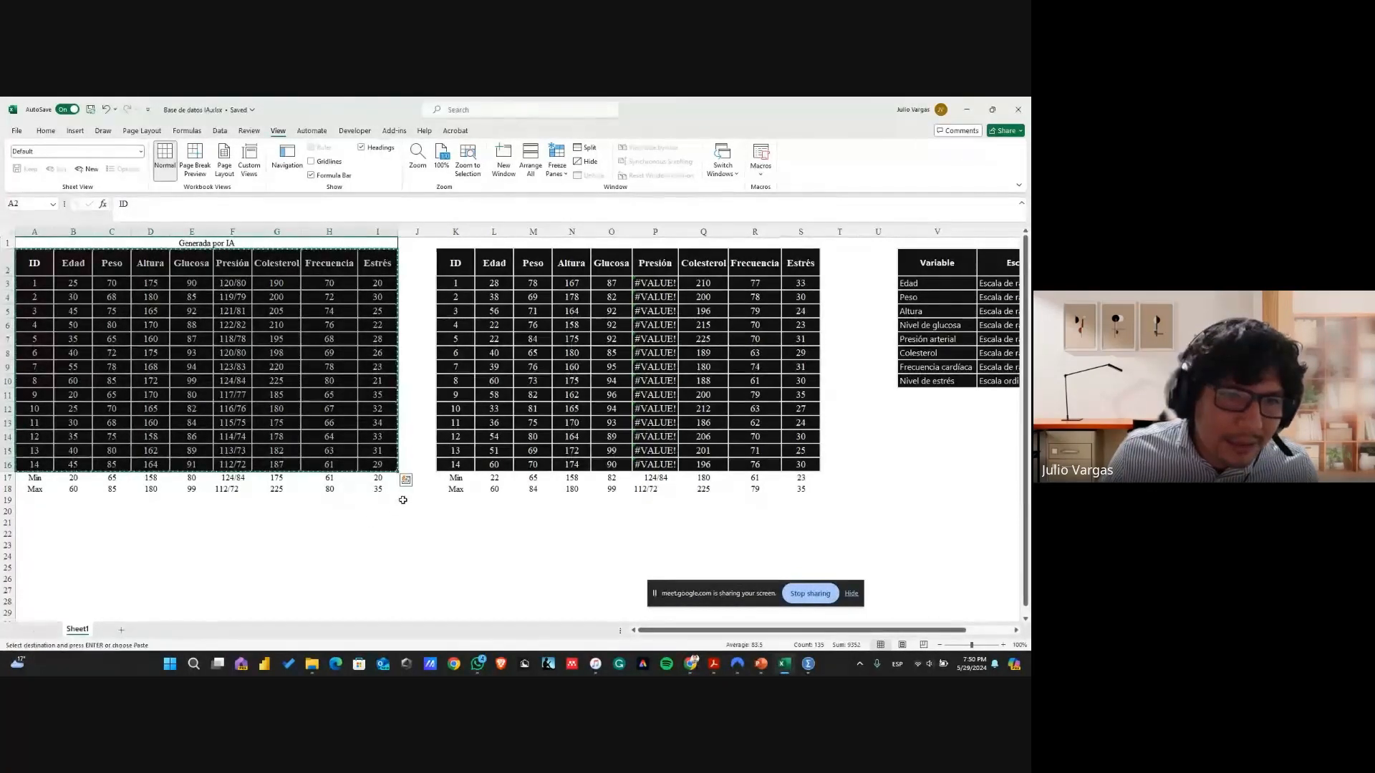
pyautogui.click(122, 630)
pyautogui.doubleClick(118, 629)
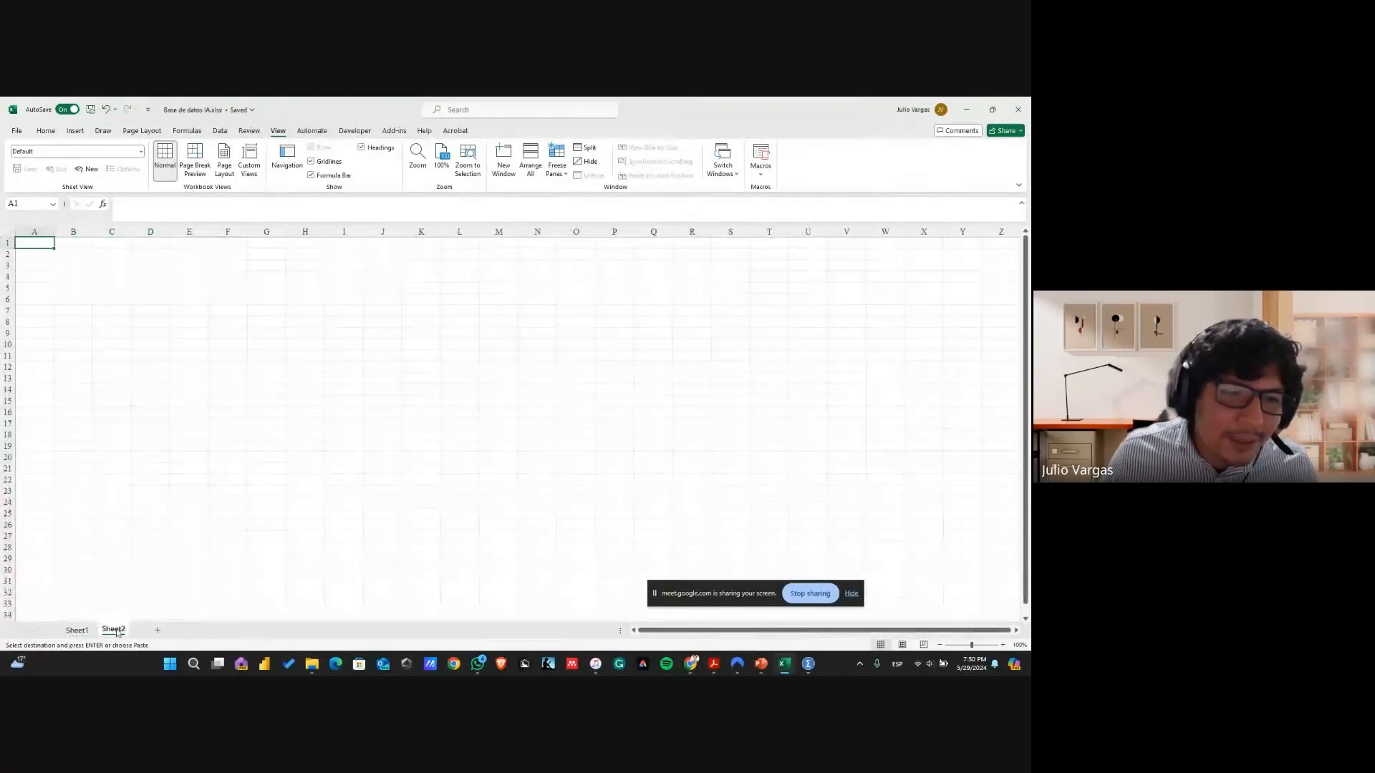
# Try to paste the copied table into the new sheet and check the source tables in Sheet1
pyautogui.write('M')
pyautogui.press('BackSpace')
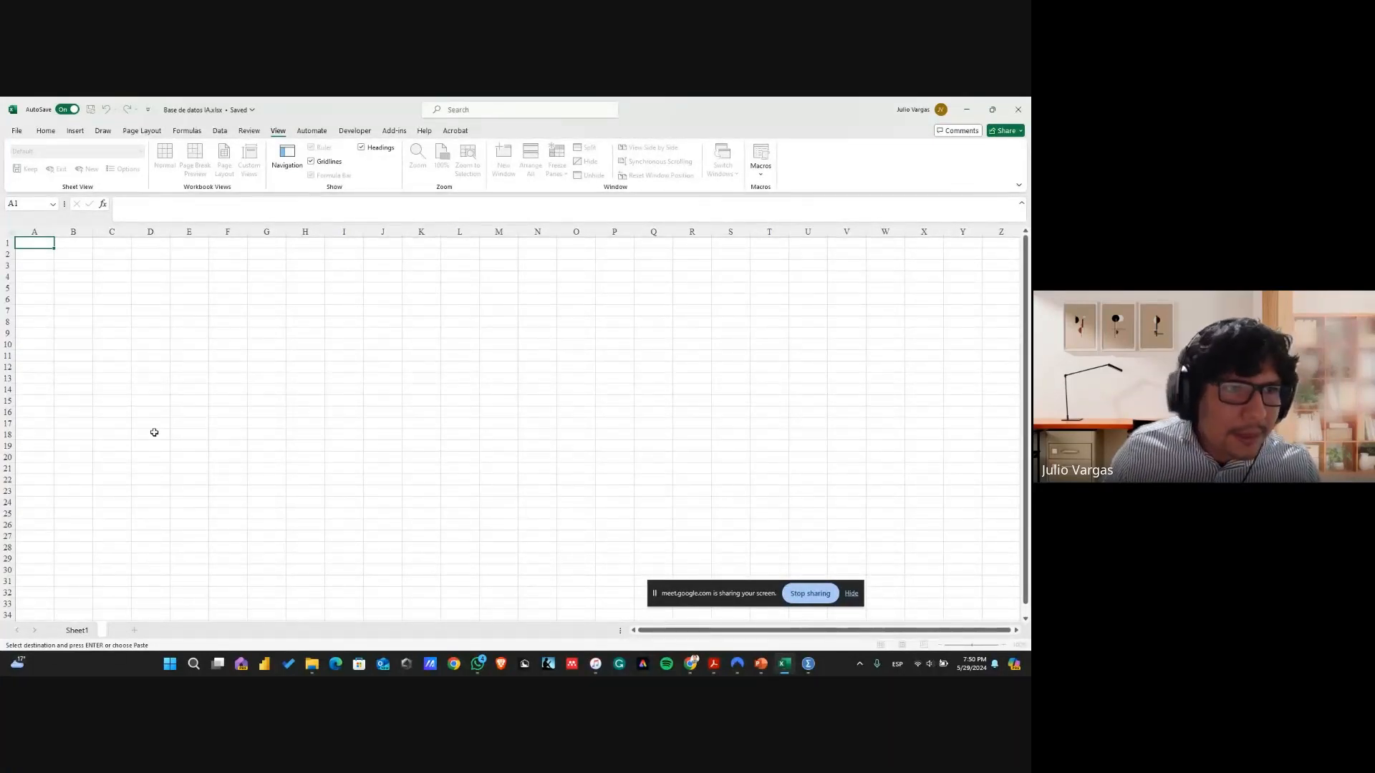
pyautogui.click(47, 131)
pyautogui.click(22, 170)
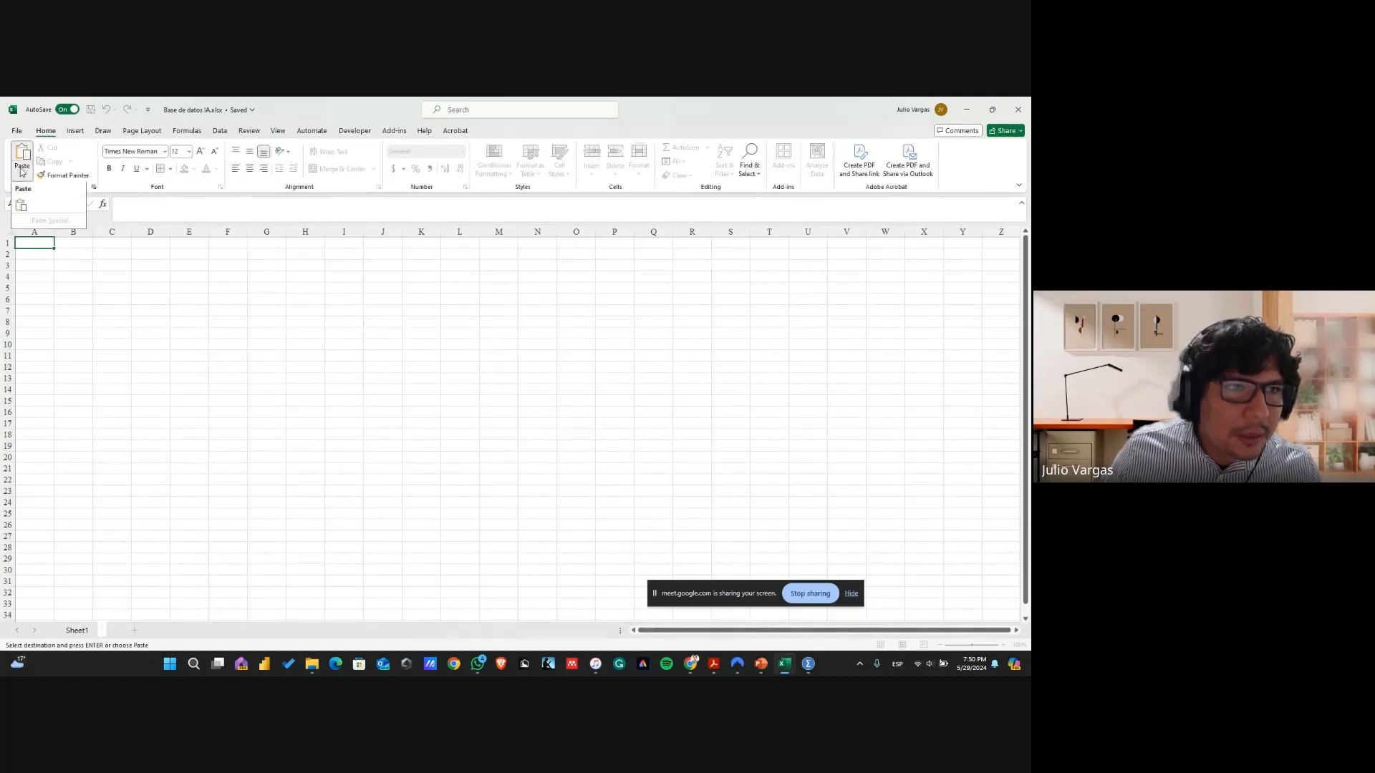
pyautogui.click(21, 205)
pyautogui.press('Return')
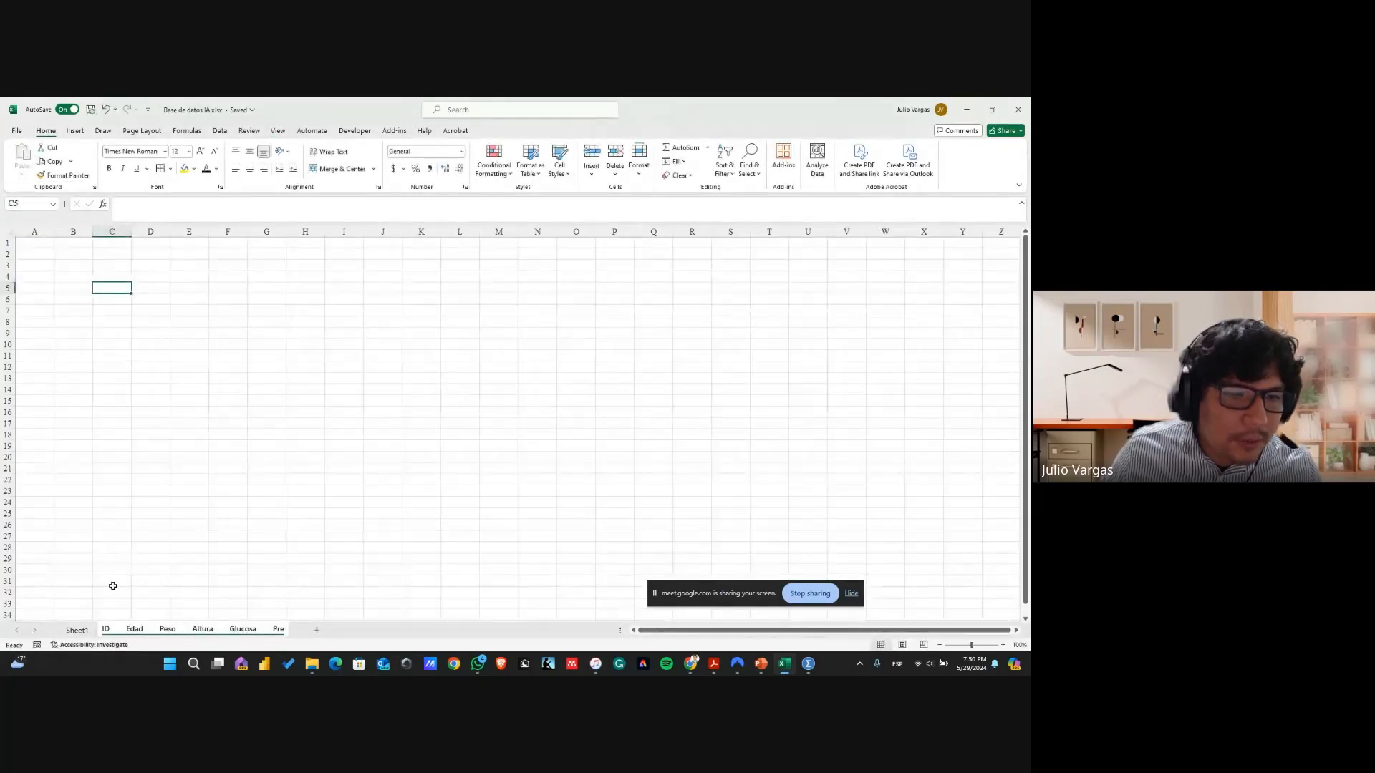
pyautogui.click(77, 630)
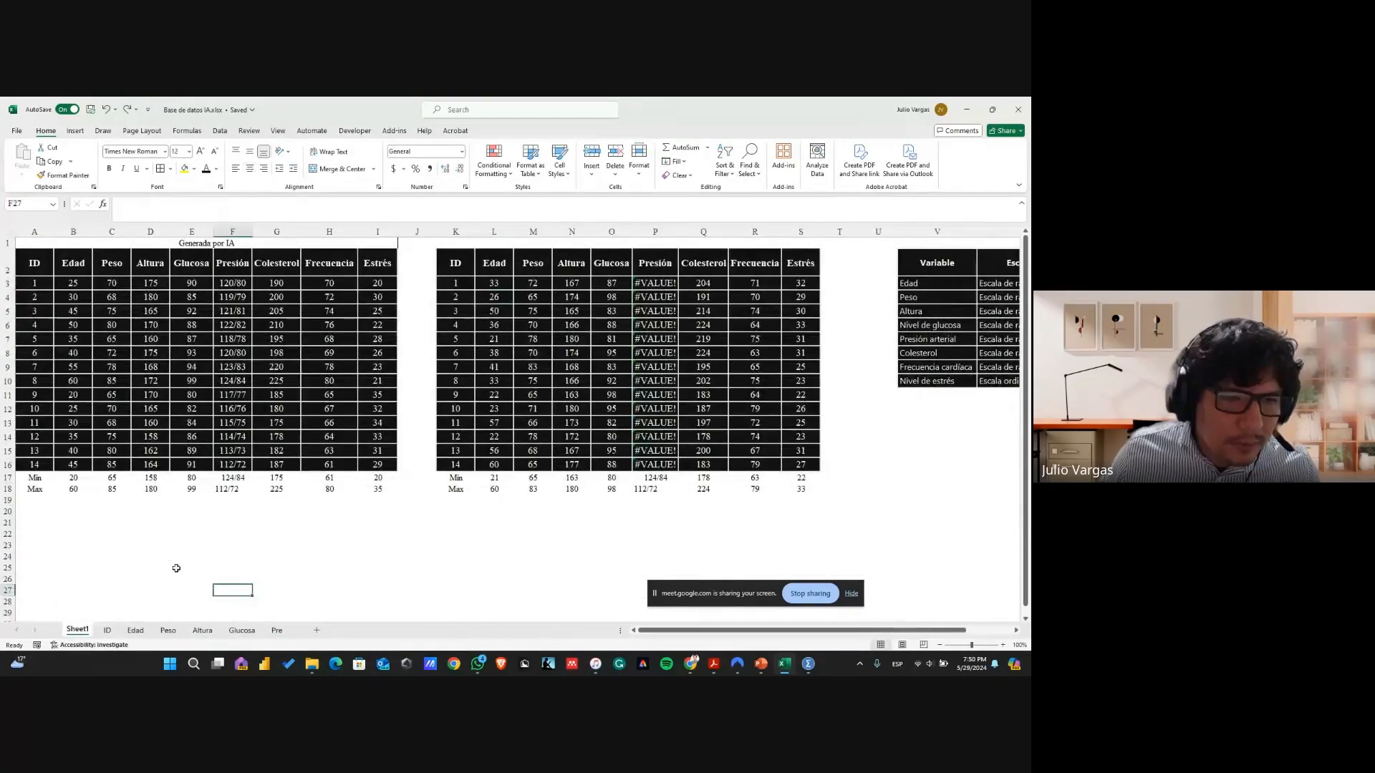
# Rename the new sheet as Chat gpt
pyautogui.click(139, 630)
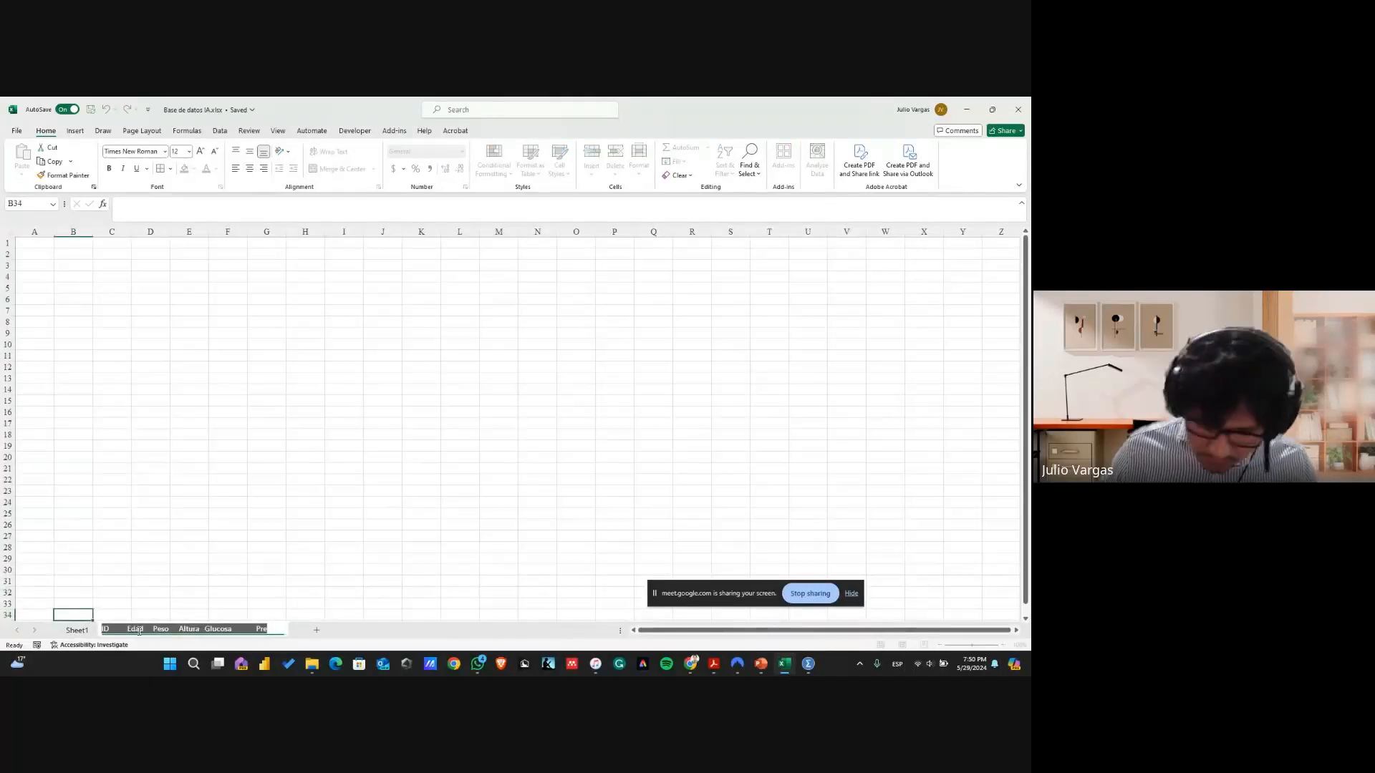
pyautogui.press('BackSpace')
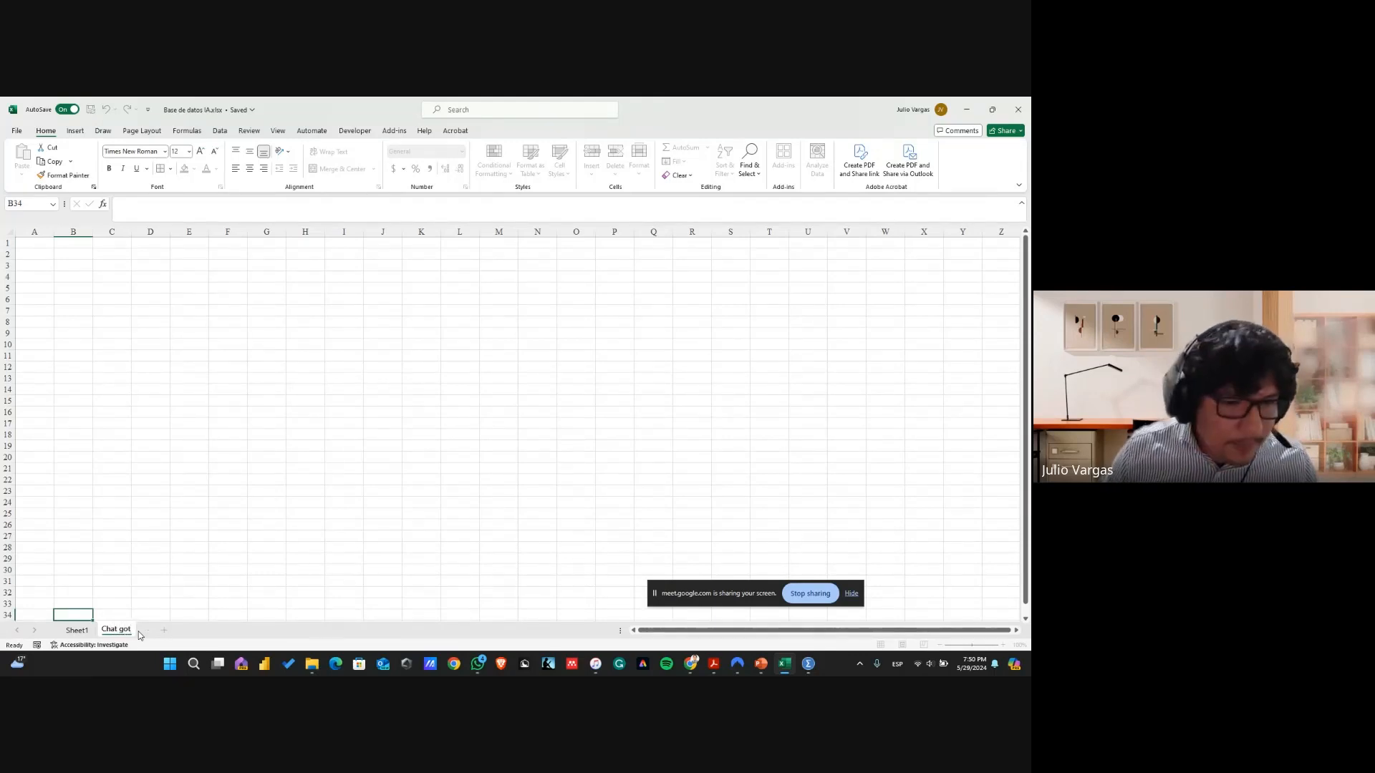
pyautogui.write('Chat gpt')
pyautogui.press('Return')
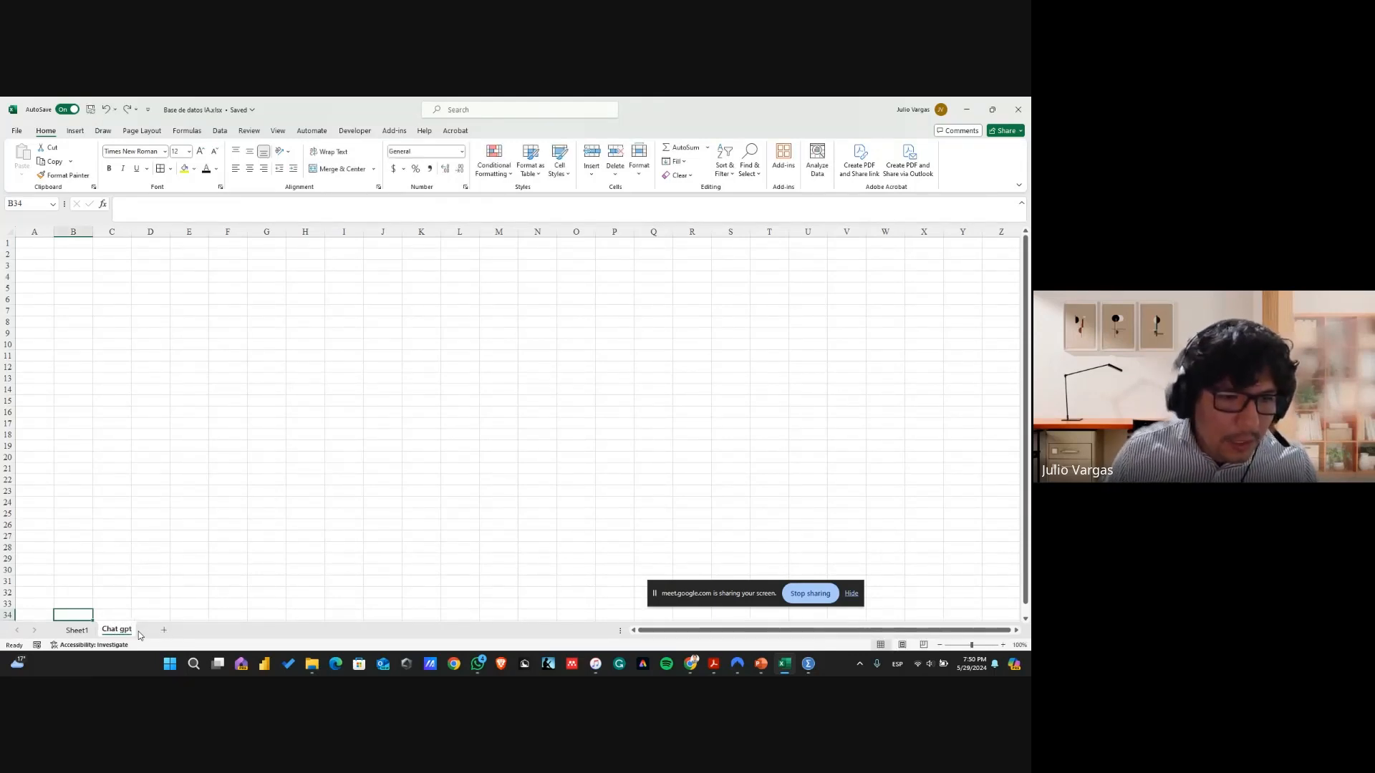
# Add another sheet after Chat gpt and name it Excel
pyautogui.click(163, 631)
pyautogui.doubleClick(160, 633)
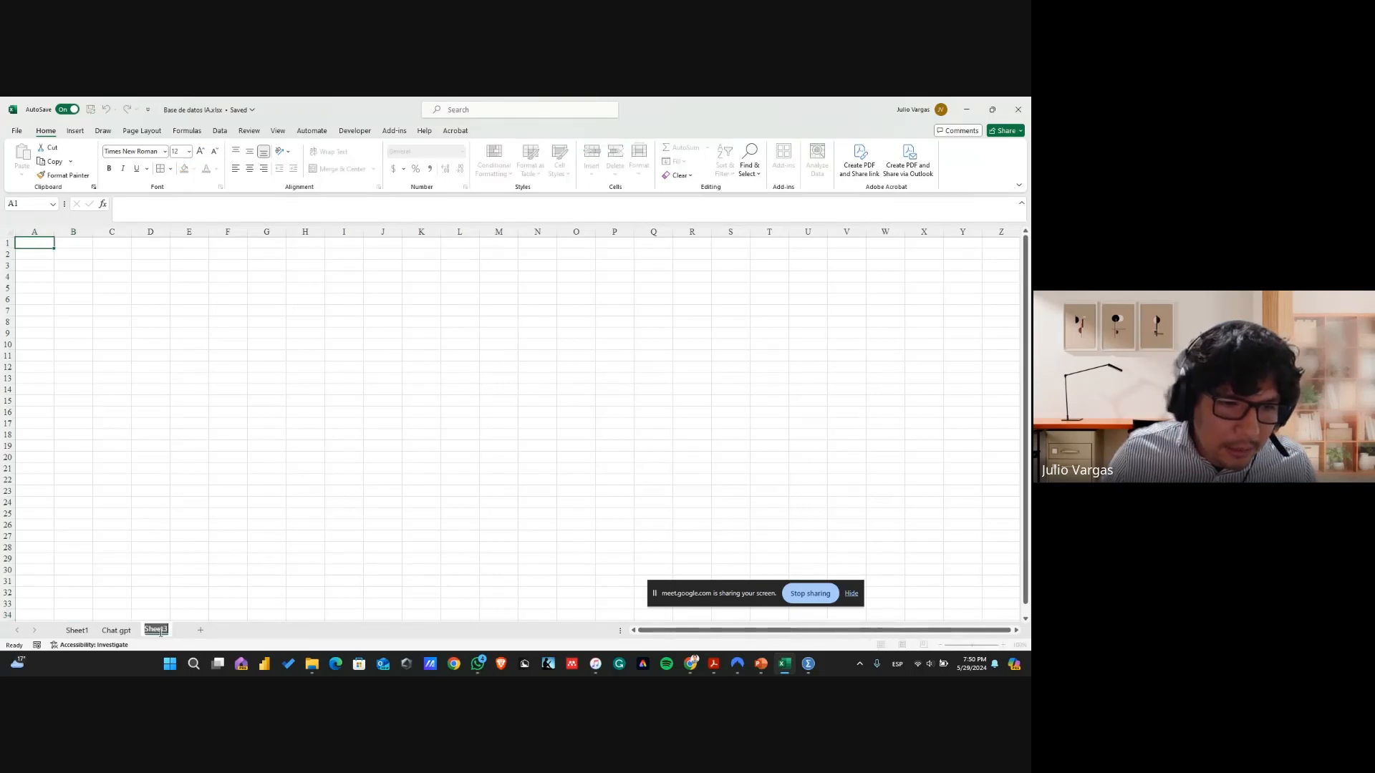
pyautogui.press('BackSpace')
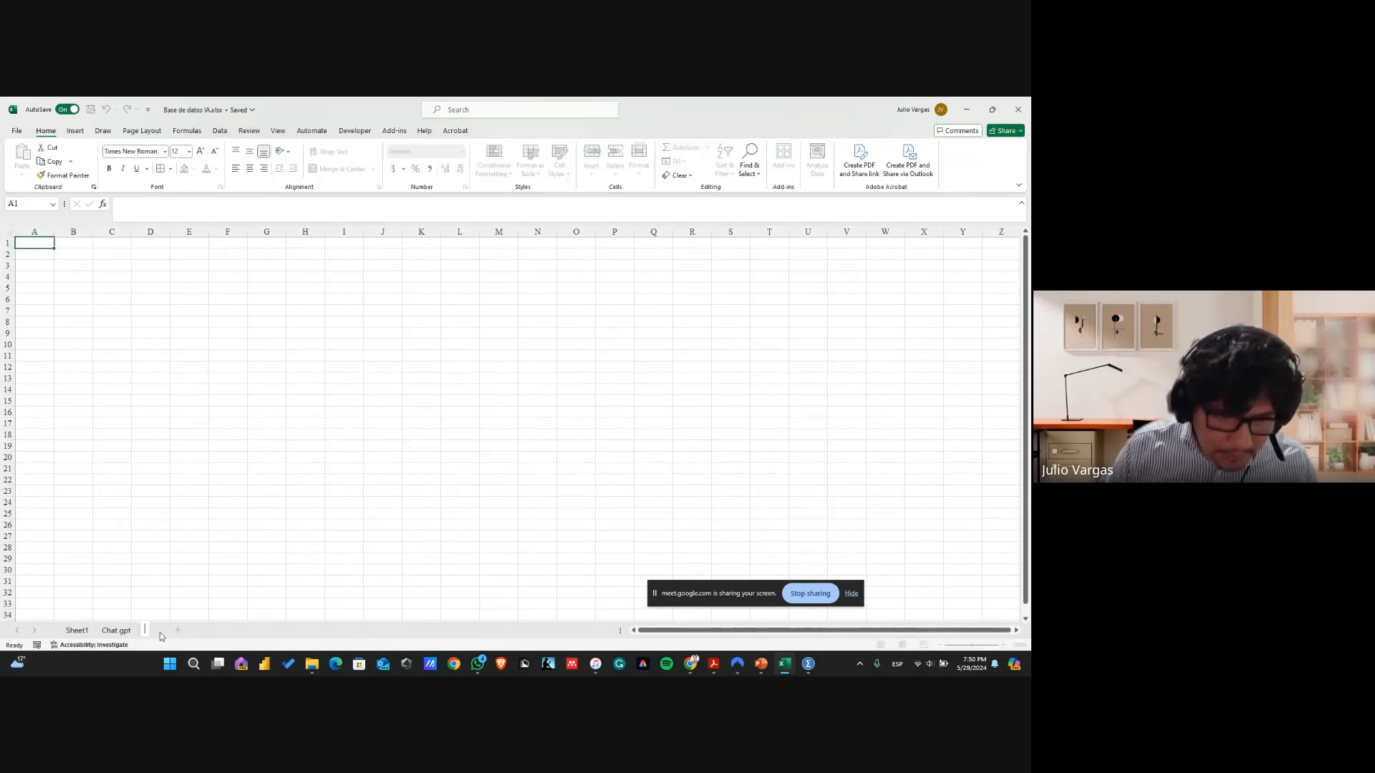
pyautogui.write('Excel')
pyautogui.press('Return')
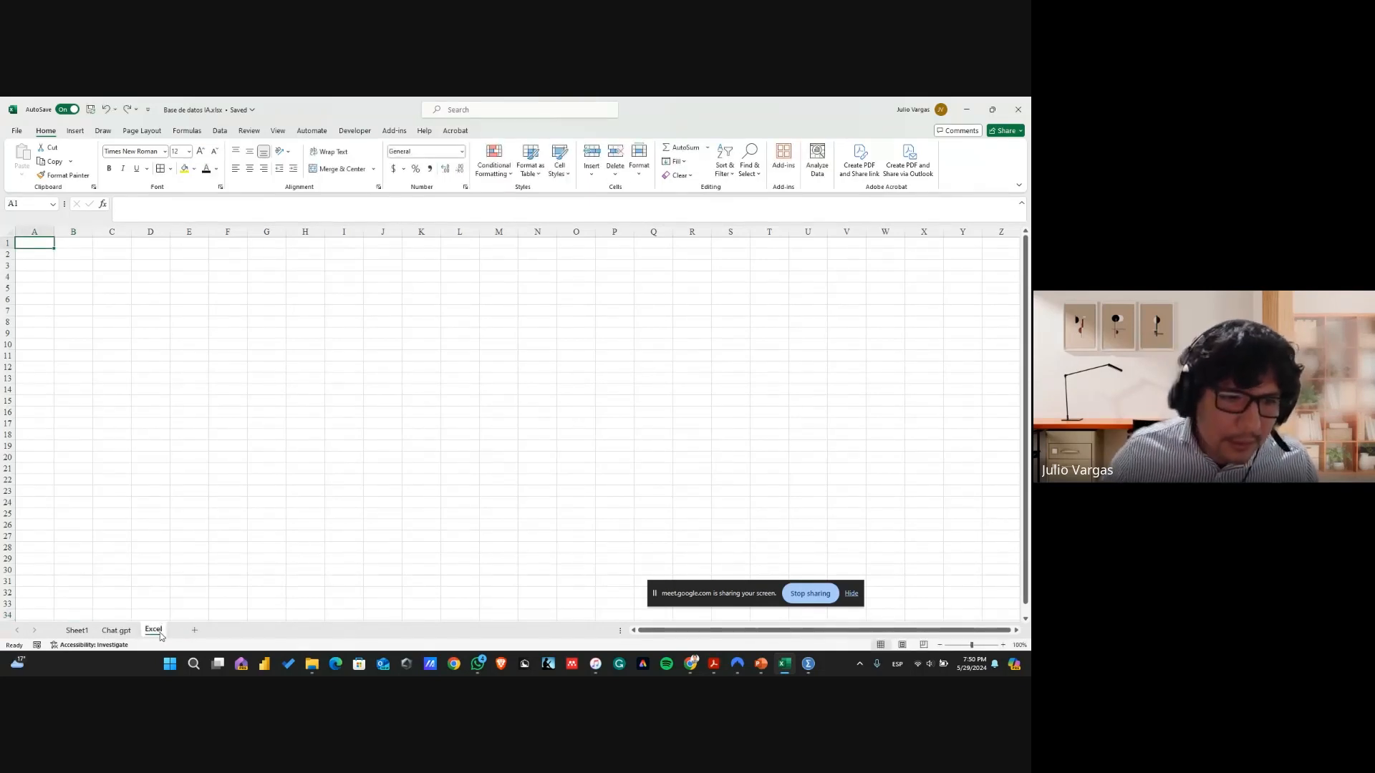
# Copy the AI-generated table A2:I16 from Sheet1 and paste it at A1 of the Chat gpt sheet
pyautogui.click(68, 633)
pyautogui.click(378, 465)
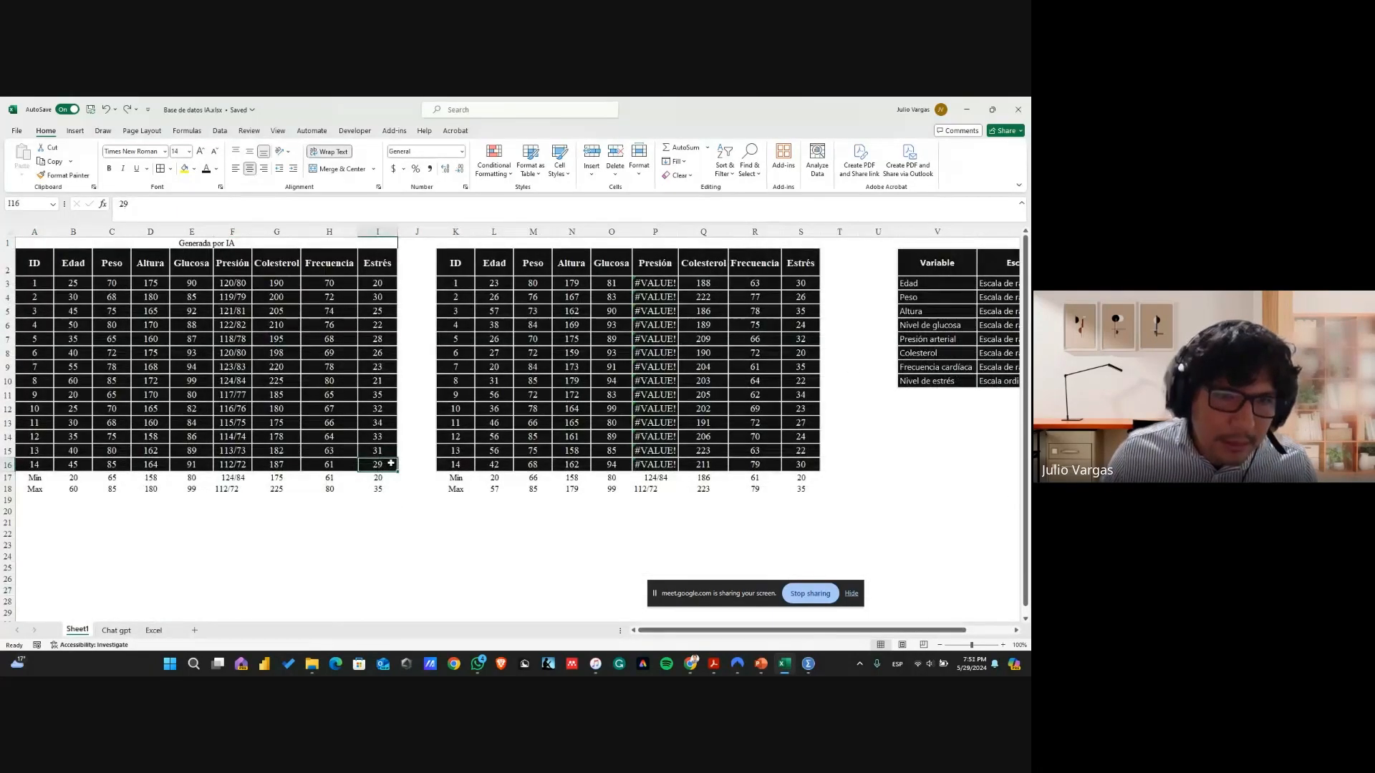
pyautogui.moveTo(379, 465); pyautogui.dragTo(37, 263)
pyautogui.hotkey('ctrl', 'c')
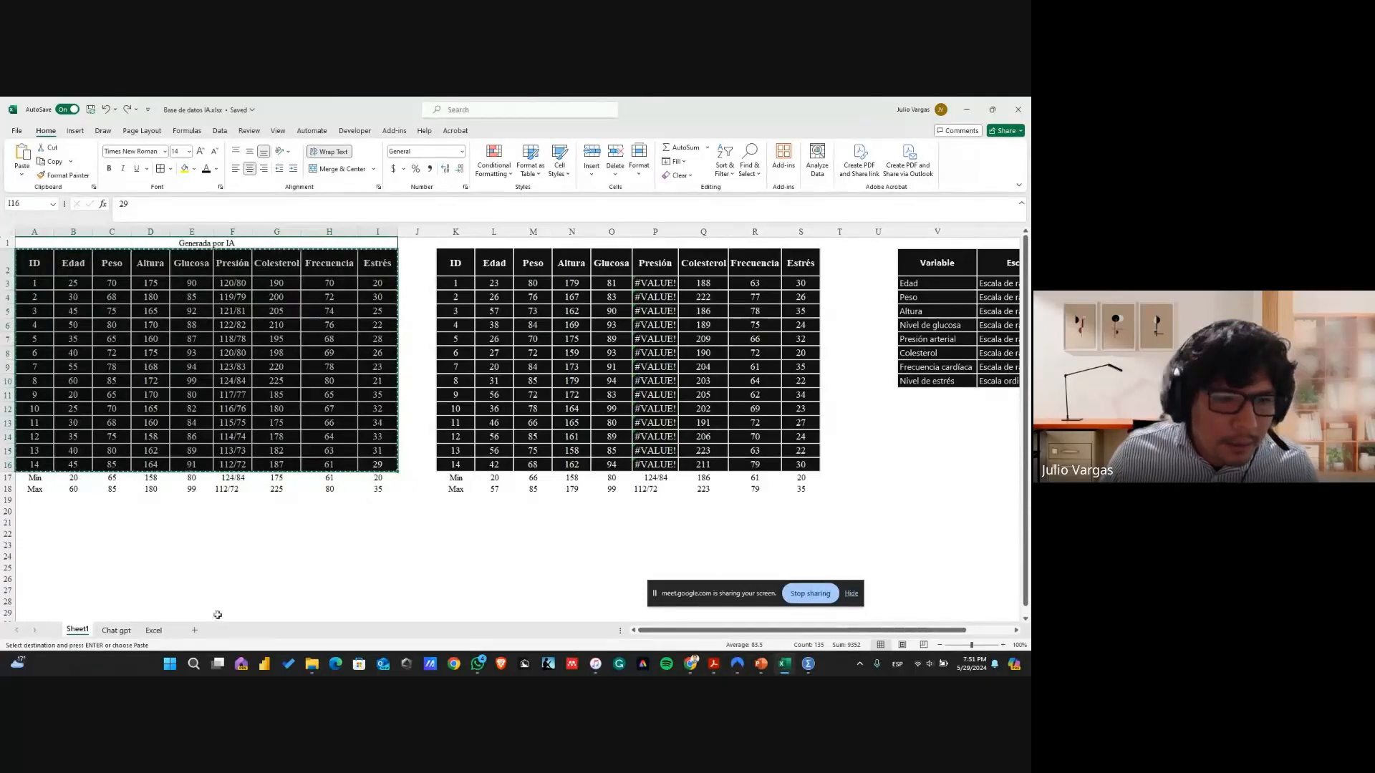
pyautogui.click(116, 630)
pyautogui.click(43, 244)
pyautogui.hotkey('ctrl', 'v')
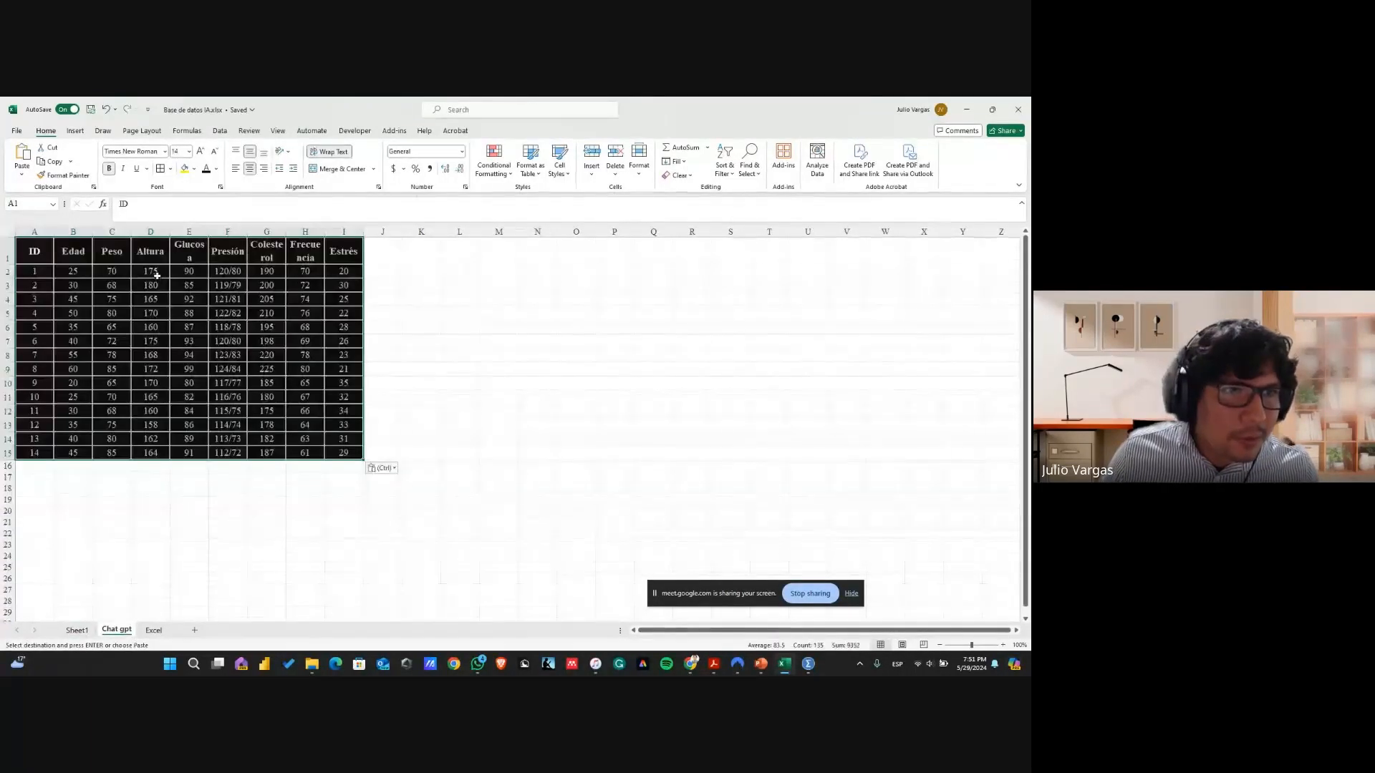
pyautogui.click(346, 344)
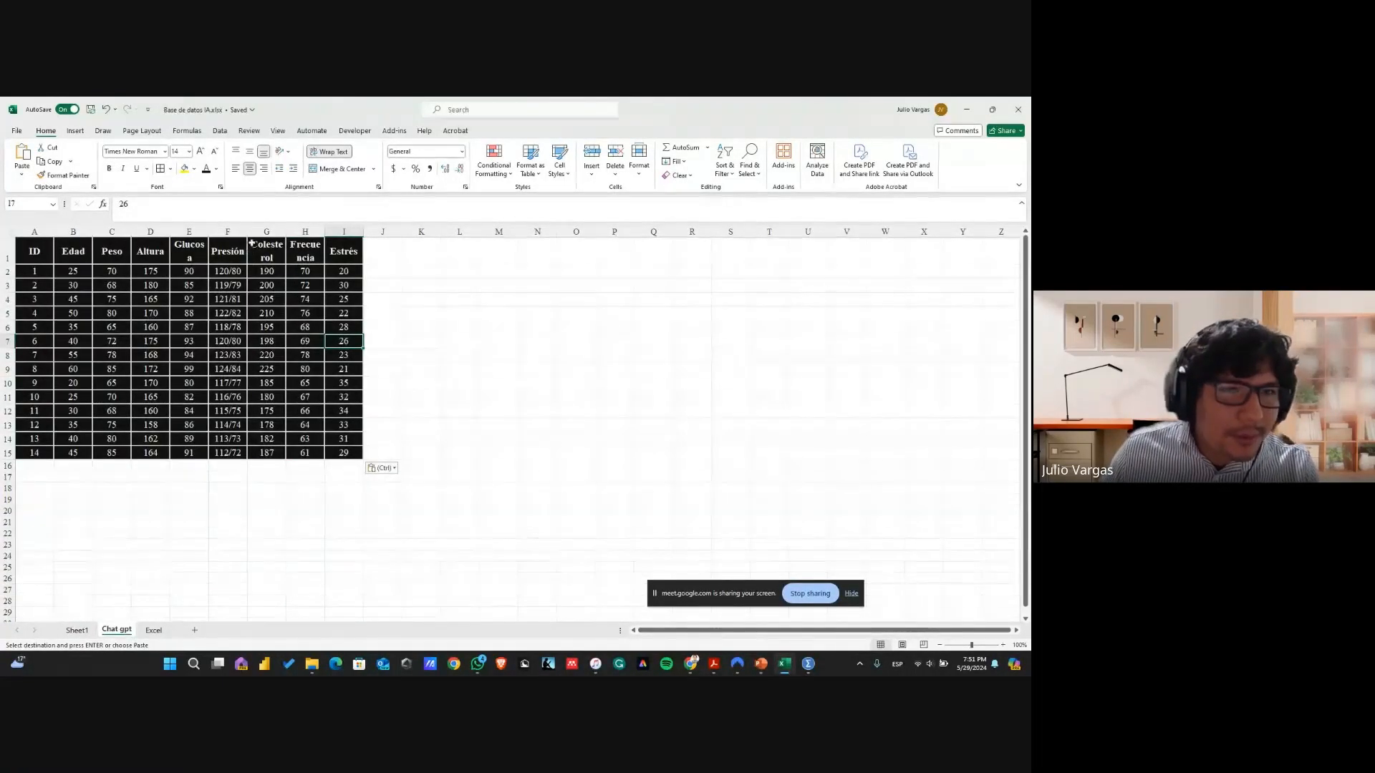
# Widen columns E to H equally so their headers fit on one line, and autofit the height of row 1
pyautogui.moveTo(189, 232); pyautogui.dragTo(310, 231)
pyautogui.moveTo(396, 231); pyautogui.dragTo(424, 231)
pyautogui.click(7, 253)
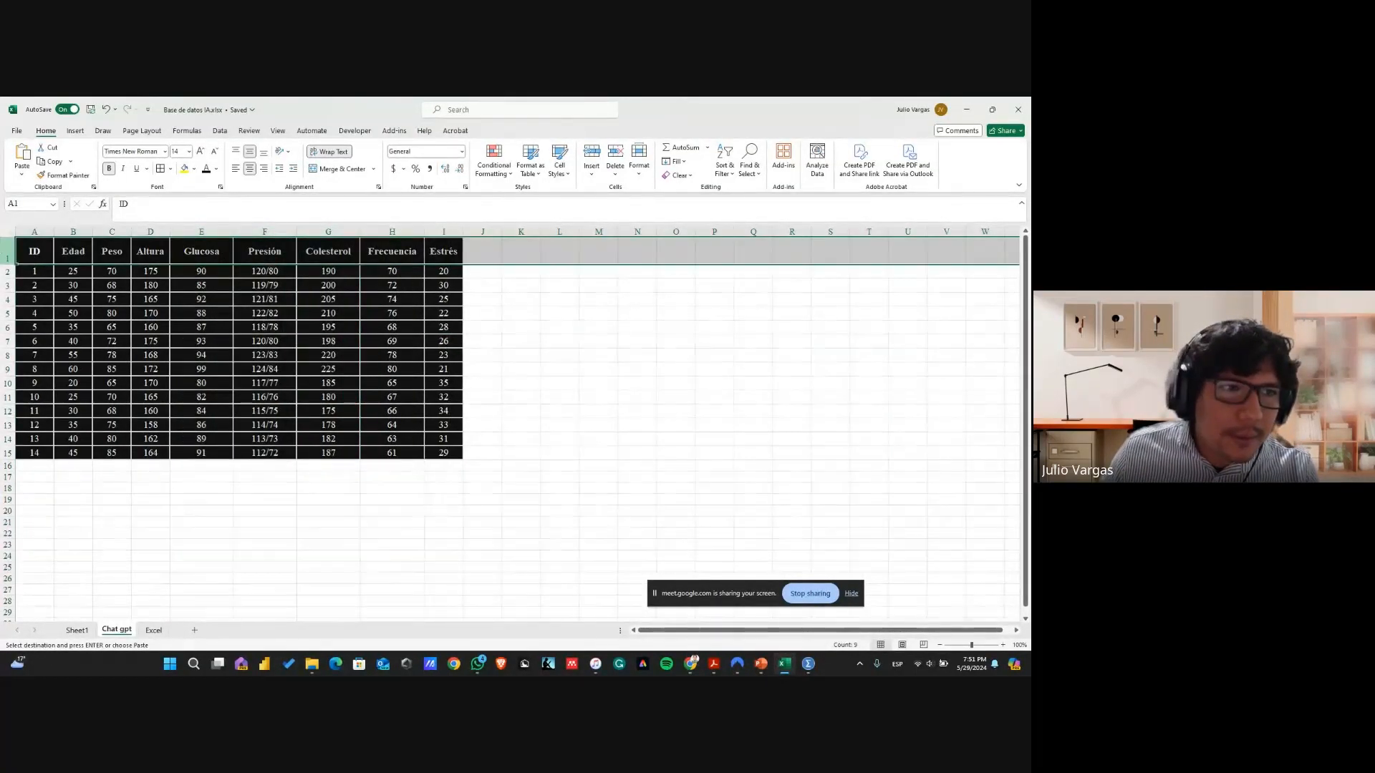
pyautogui.doubleClick(7, 265)
pyautogui.click(204, 332)
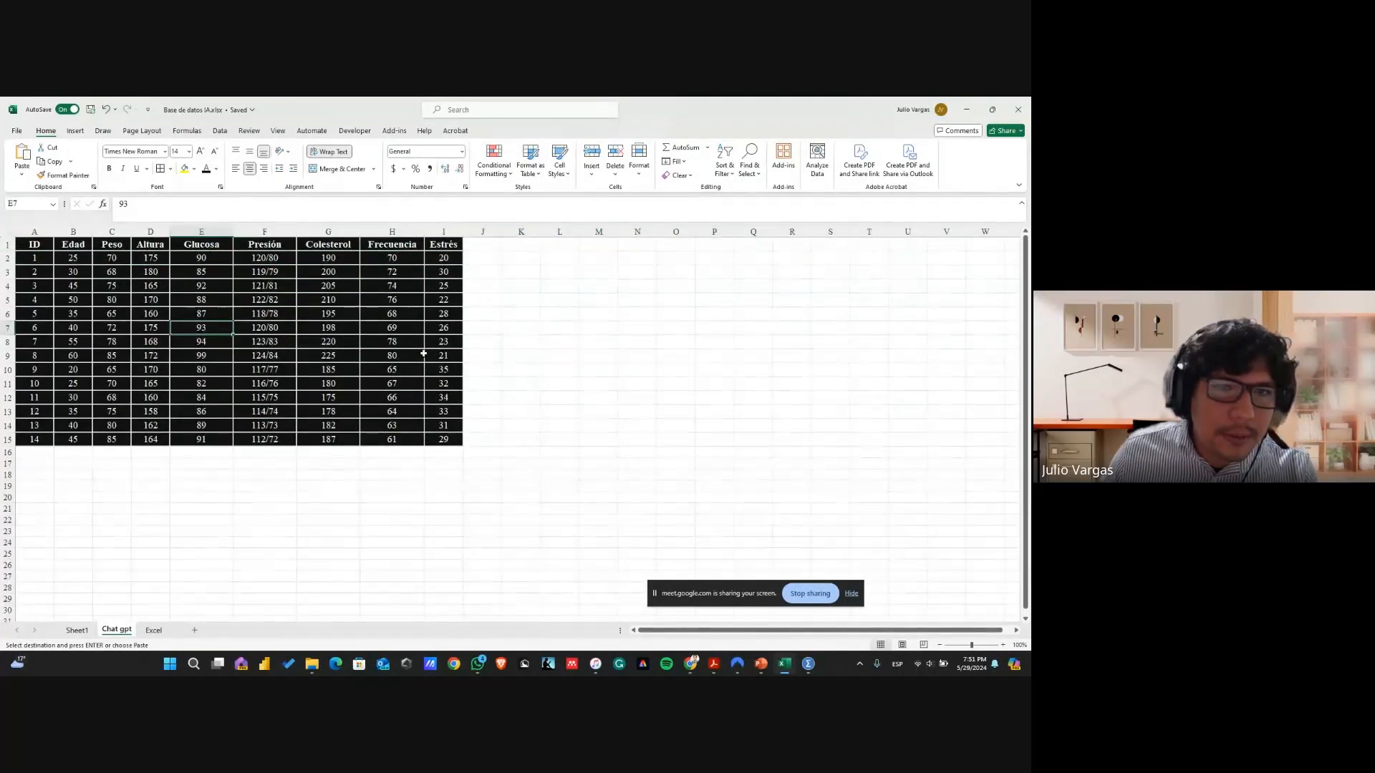
# Autofit the widths of columns A to I to the contents of the Chat gpt table
pyautogui.moveTo(443, 245); pyautogui.dragTo(2, 434)
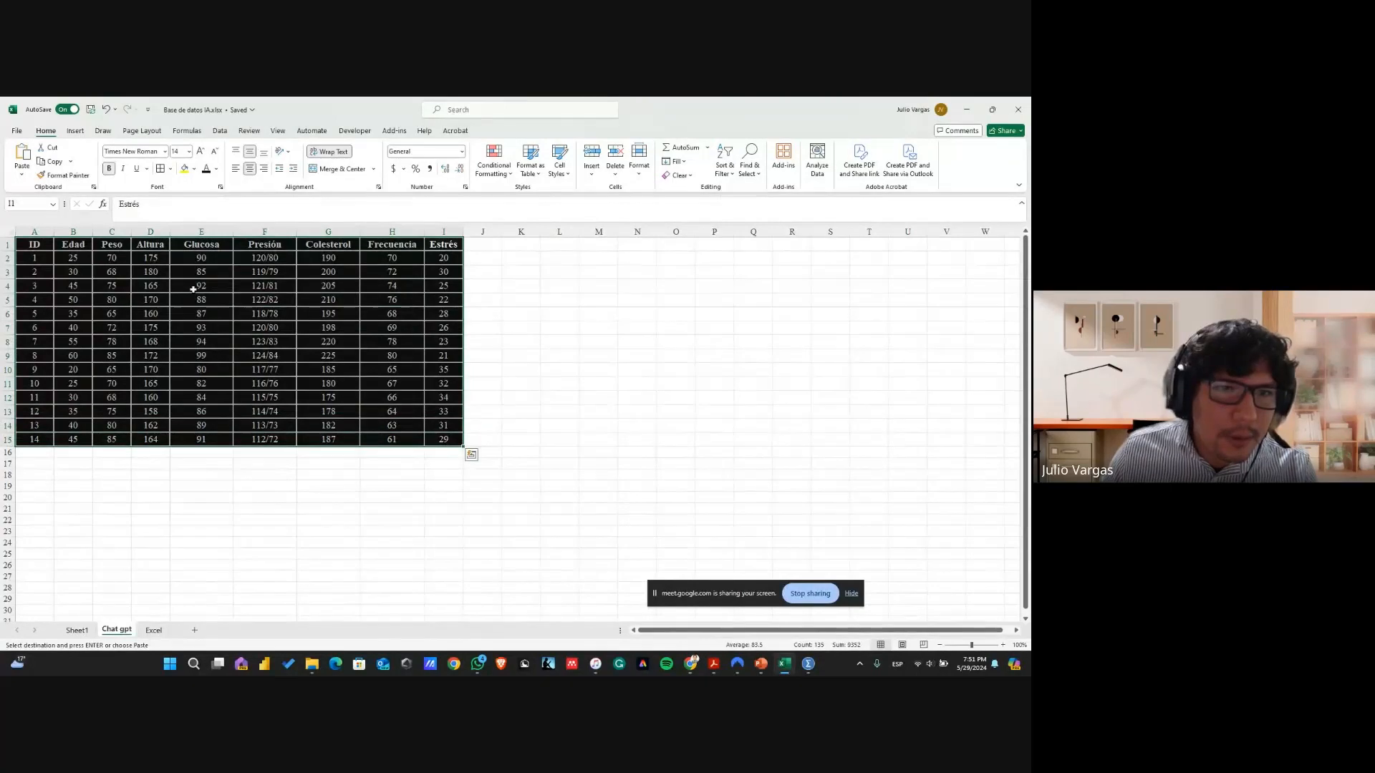
pyautogui.hotkey('ctrl', 'v')
pyautogui.moveTo(33, 231); pyautogui.dragTo(427, 231)
pyautogui.doubleClick(427, 231)
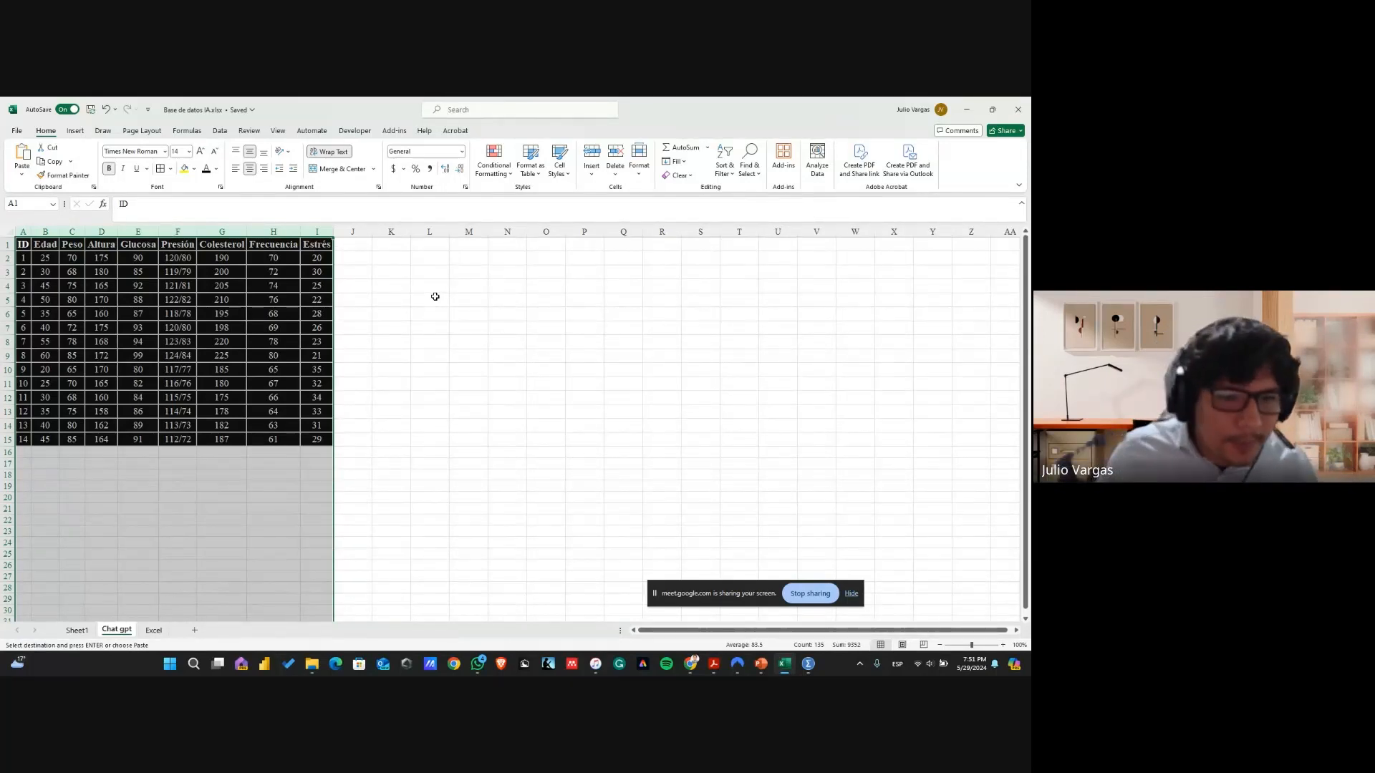
pyautogui.hscroll(3, 233, 556)
pyautogui.click(273, 520)
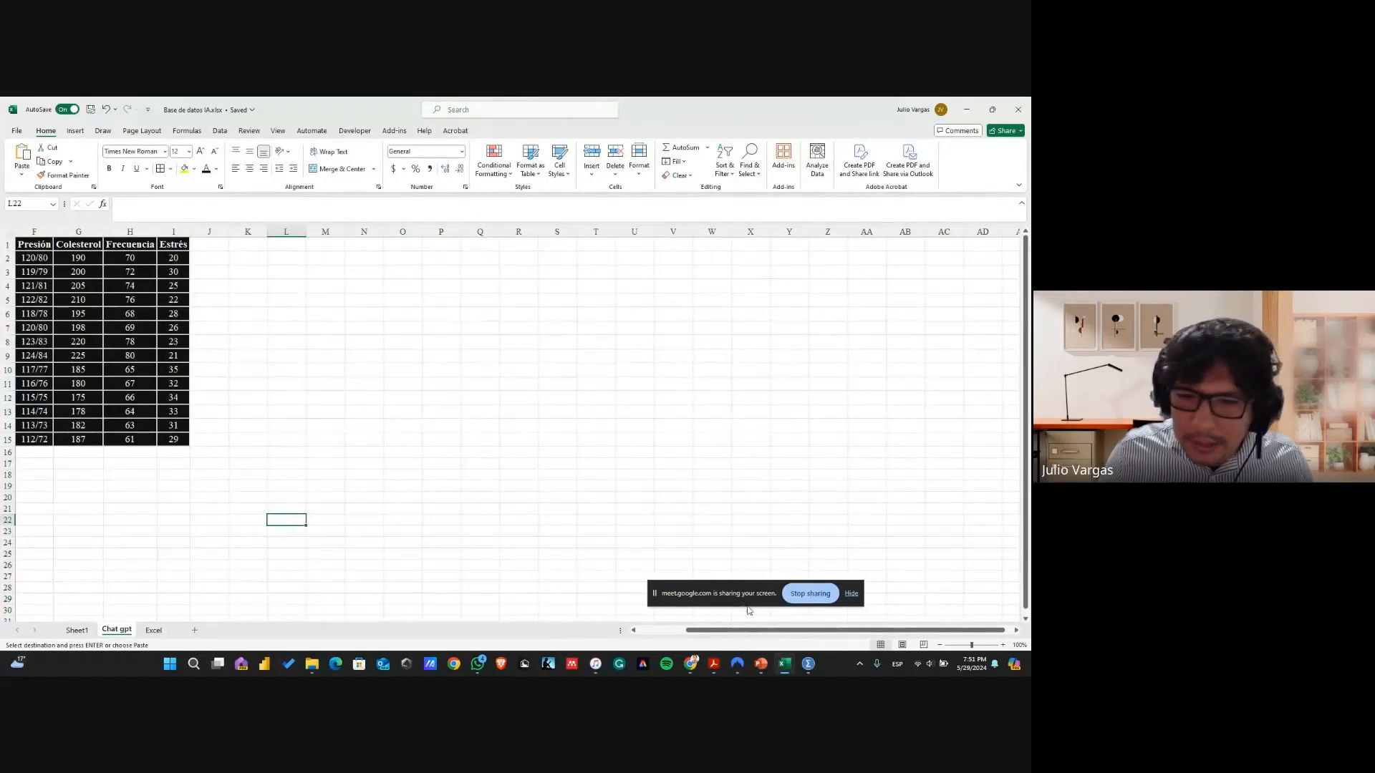
pyautogui.hscroll(-3, 749, 630)
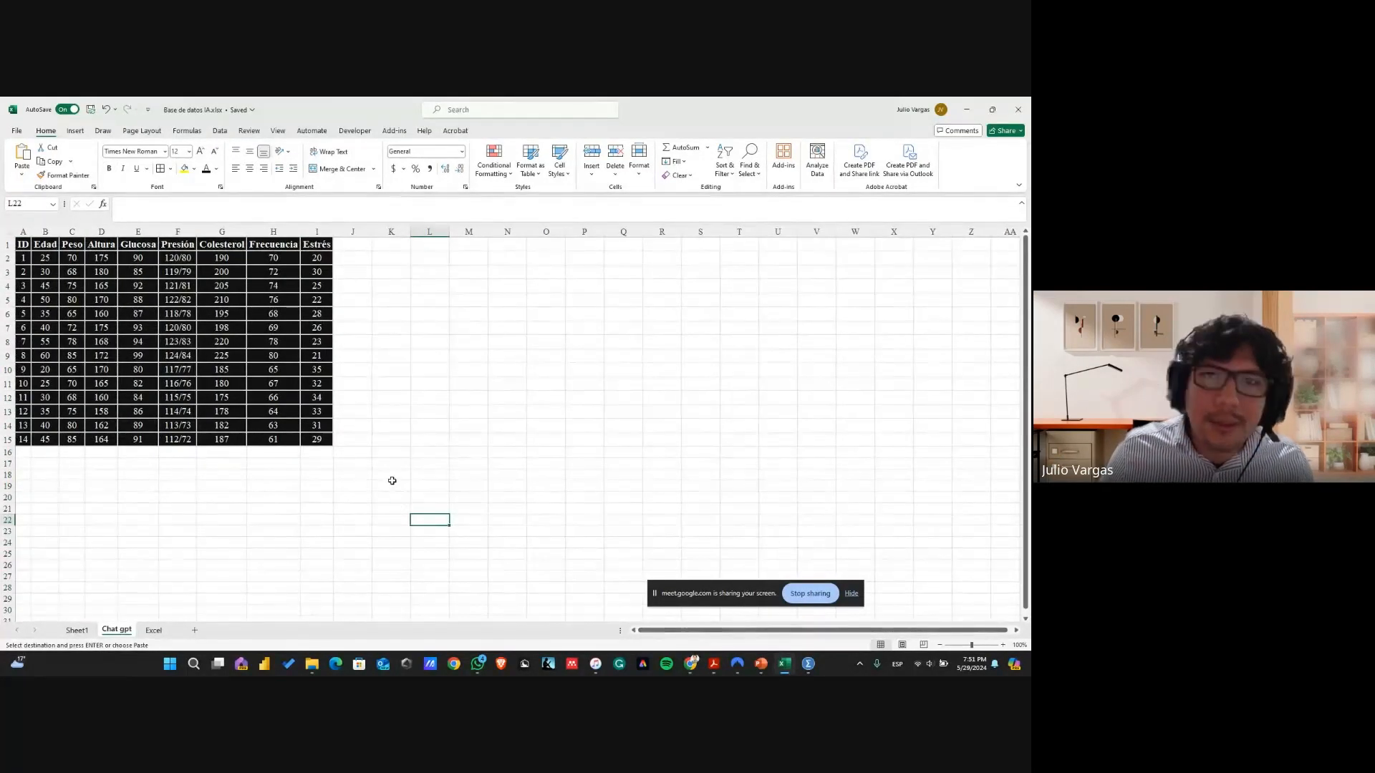
pyautogui.keyDown('ctrl'); pyautogui.scroll(1, 361, 477); pyautogui.keyUp('ctrl')
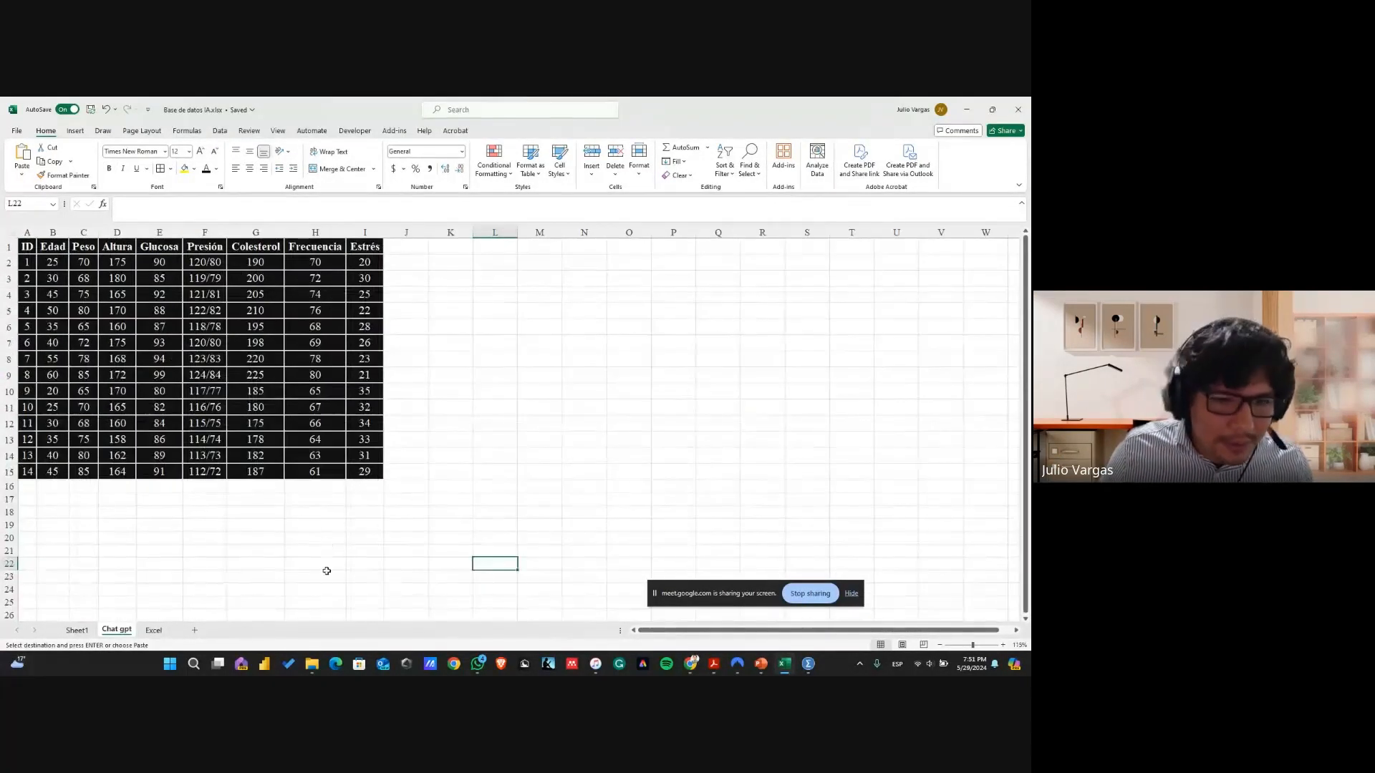
# Copy the random-formula table K2:S16 from Sheet1 and open the empty Excel sheet
pyautogui.click(154, 630)
pyautogui.click(78, 630)
pyautogui.click(444, 510)
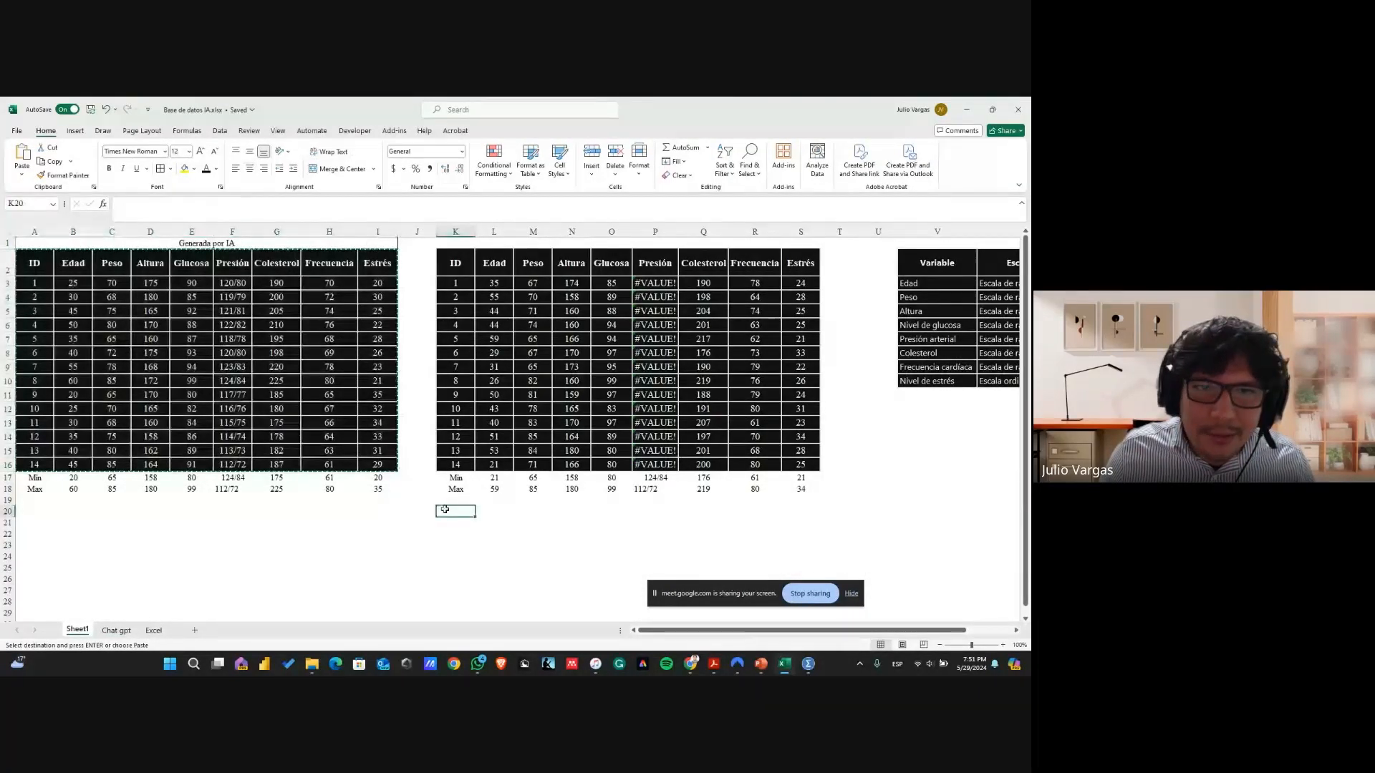
pyautogui.click(154, 631)
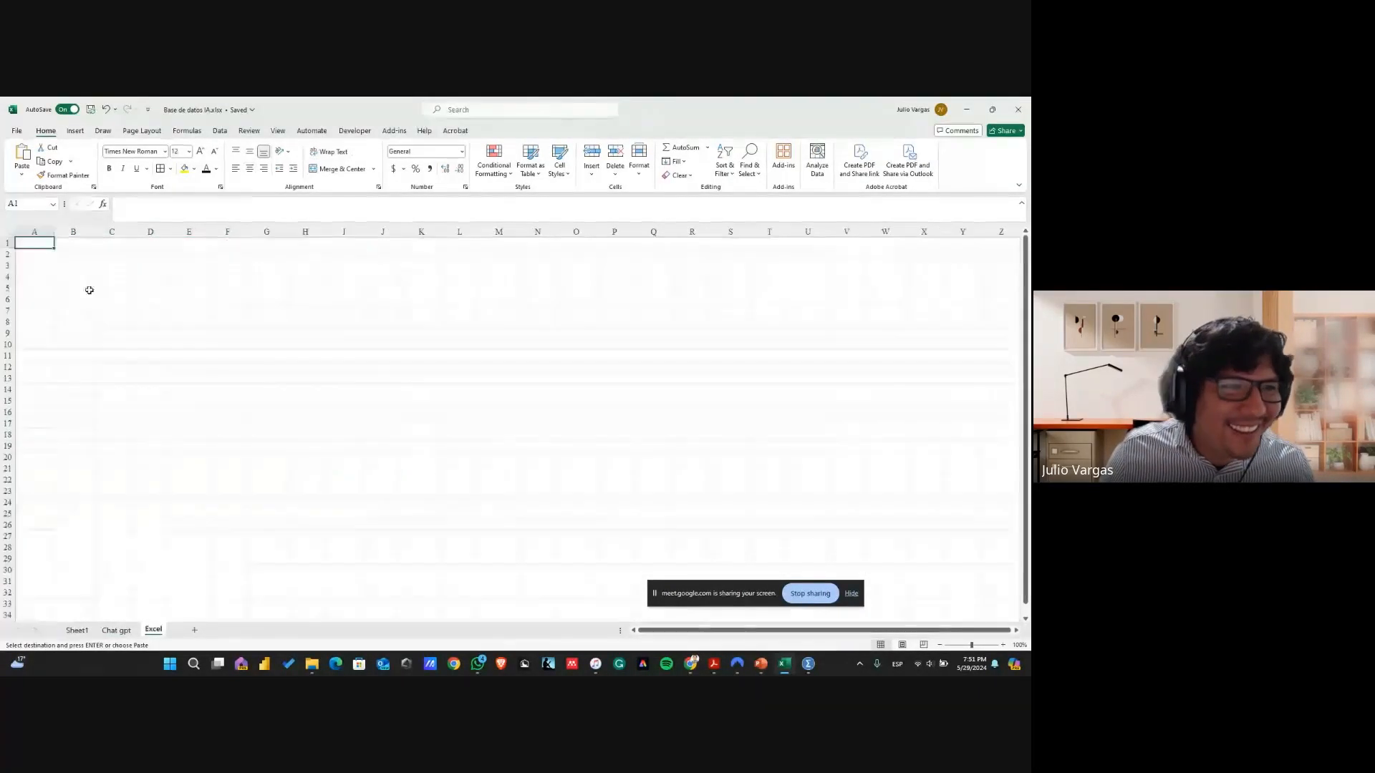
# Try to paste the copied table with its formulas and formatting at A1, and undo the paste
pyautogui.hotkey('ctrl', 'v')
pyautogui.press('ctrl')
pyautogui.click(592, 409)
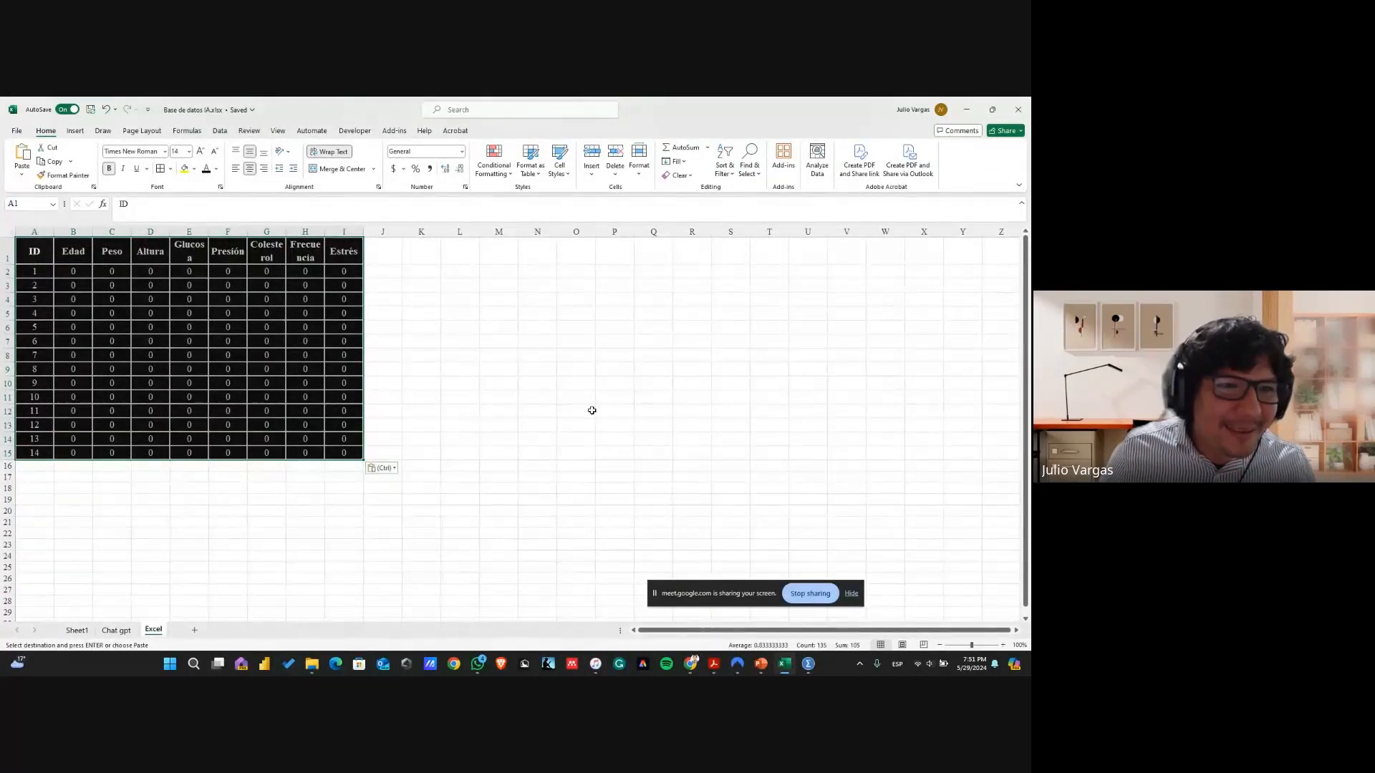
pyautogui.hotkey('ctrl', 'z')
pyautogui.click(455, 368)
# Paste the copied table as values only at A1 of the Excel sheet
pyautogui.click(26, 243)
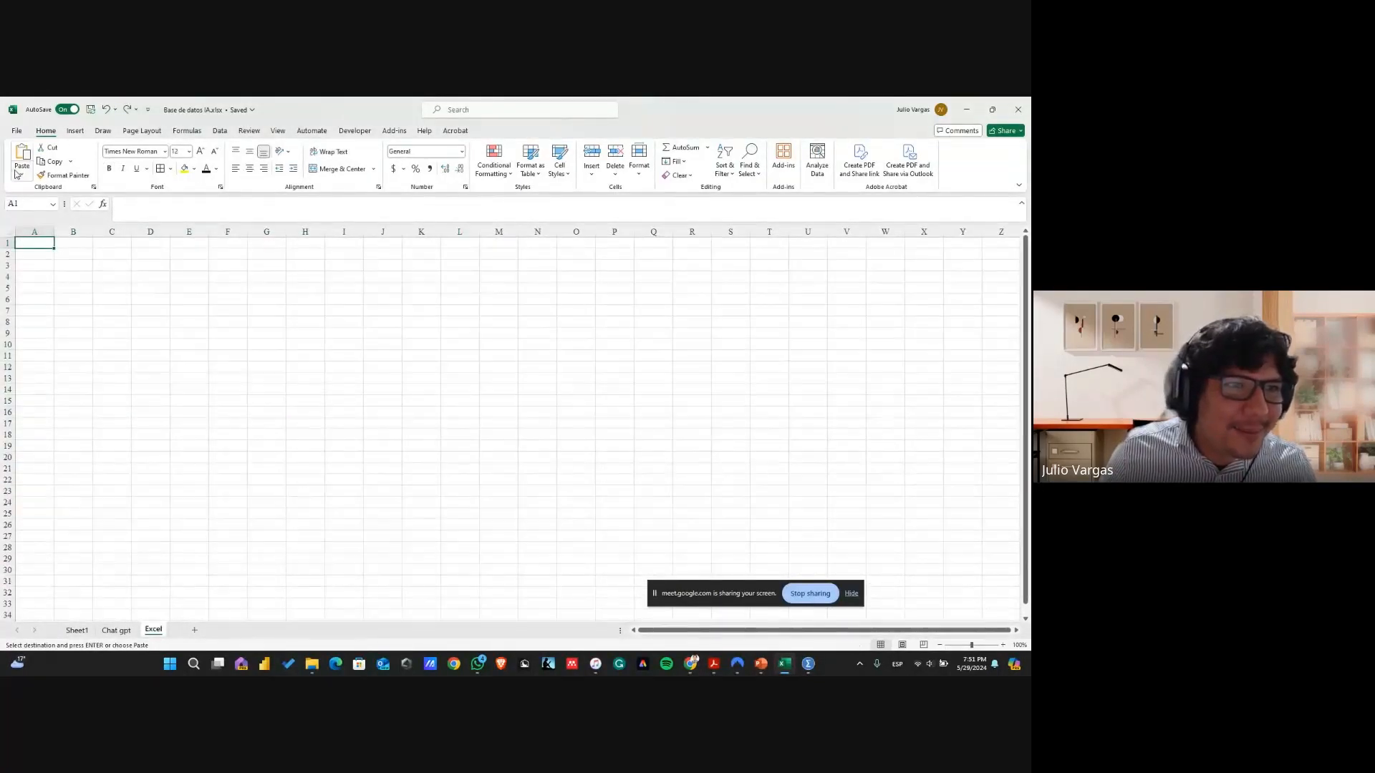
pyautogui.click(22, 172)
pyautogui.click(33, 258)
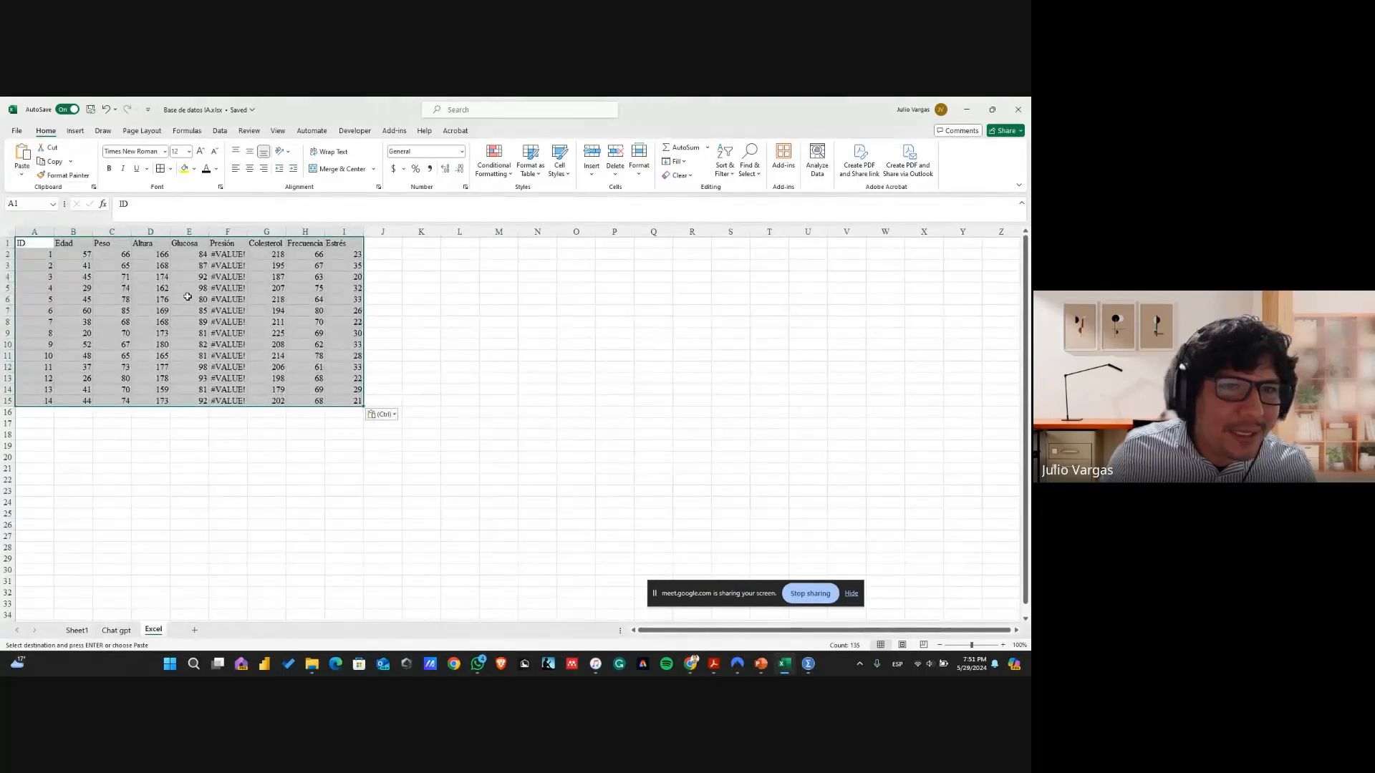
# Replace the #VALUE! entries in F2:F15 of the Excel sheet with the Presión values copied from the Chat gpt sheet
pyautogui.moveTo(226, 254); pyautogui.dragTo(227, 395)
pyautogui.press('Delete')
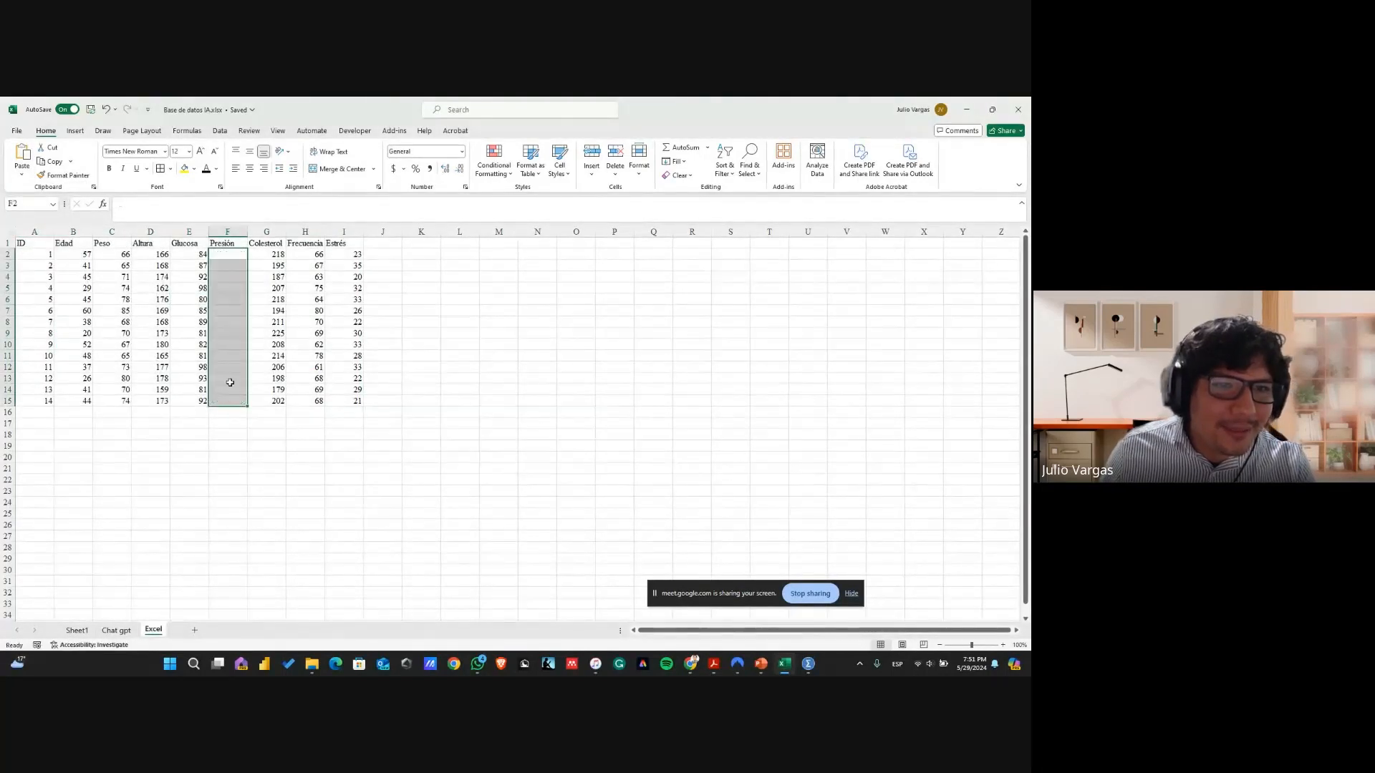
pyautogui.click(119, 633)
pyautogui.moveTo(204, 262); pyautogui.dragTo(202, 472)
pyautogui.hotkey('ctrl', 'c')
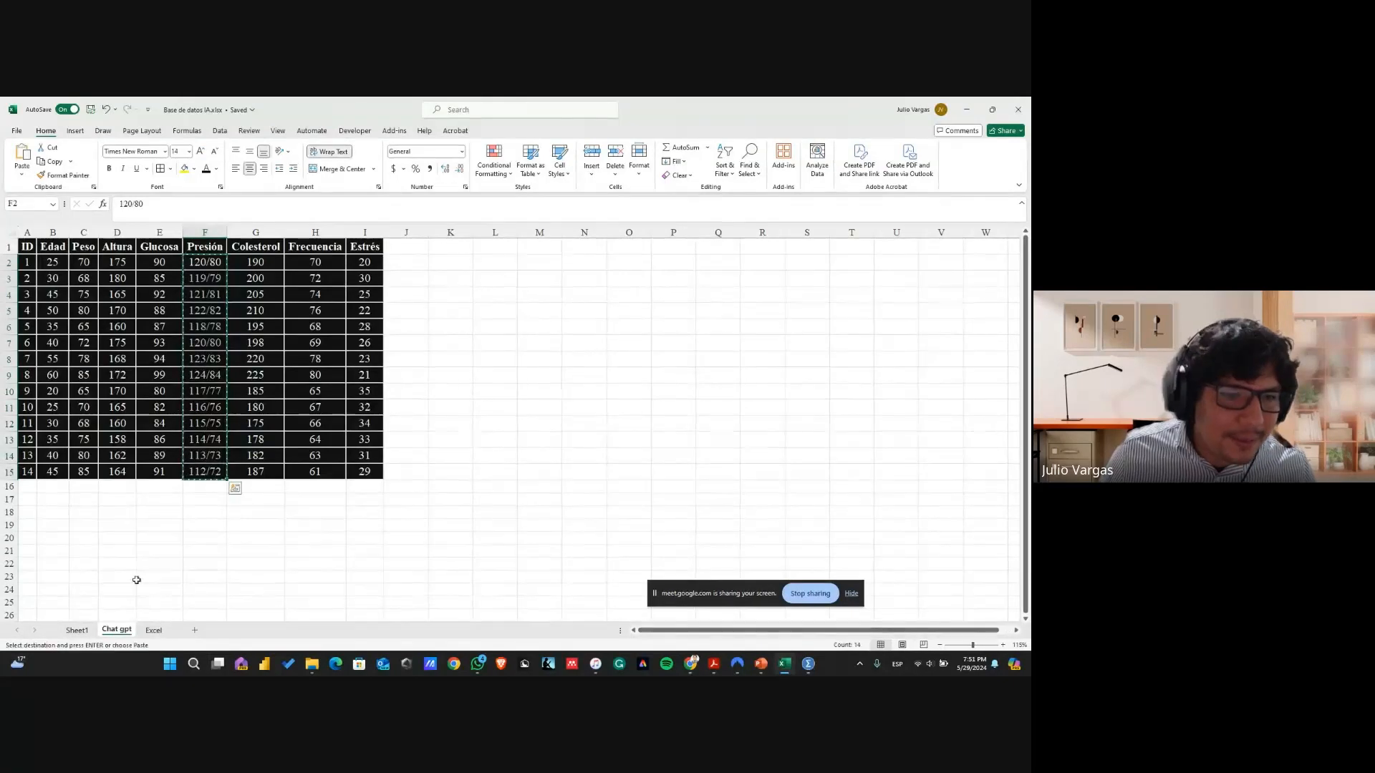
pyautogui.click(153, 630)
pyautogui.hotkey('ctrl', 'v')
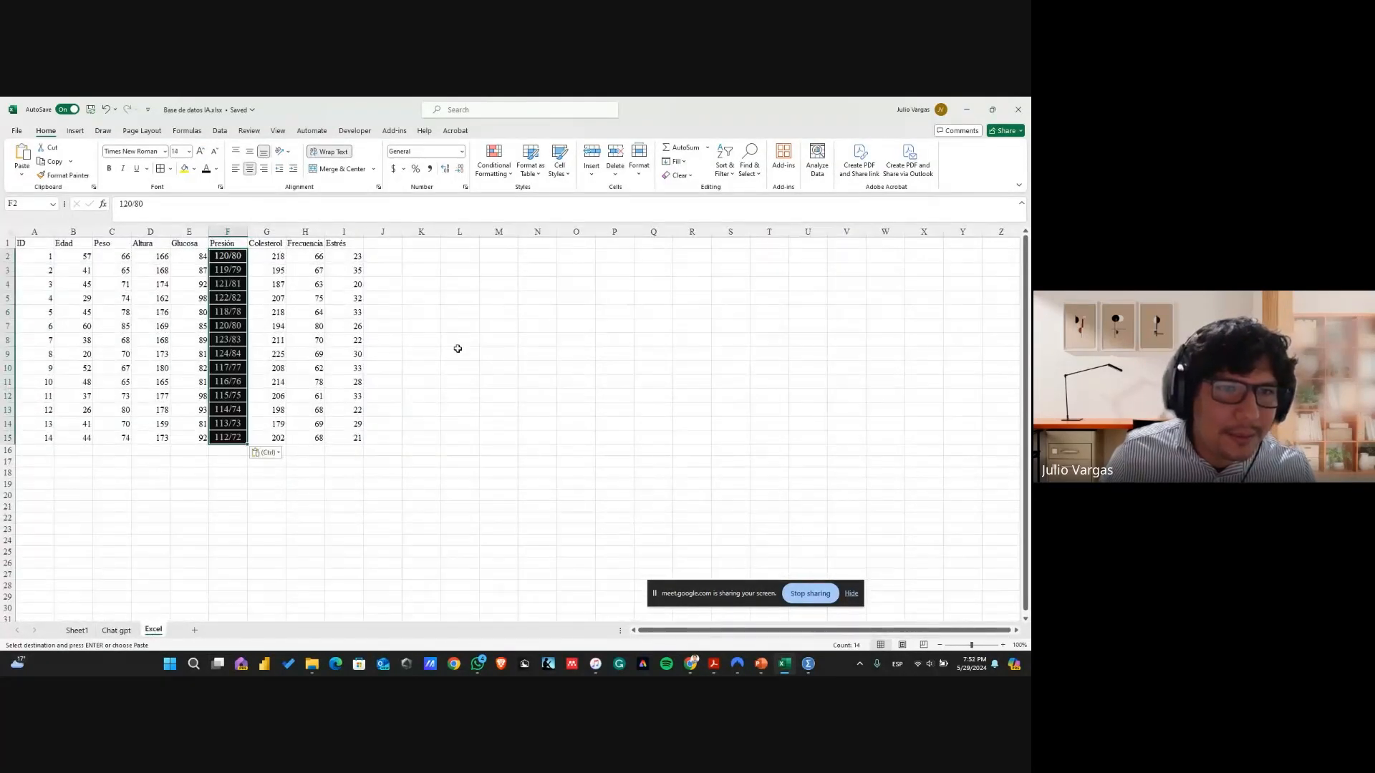
pyautogui.click(483, 325)
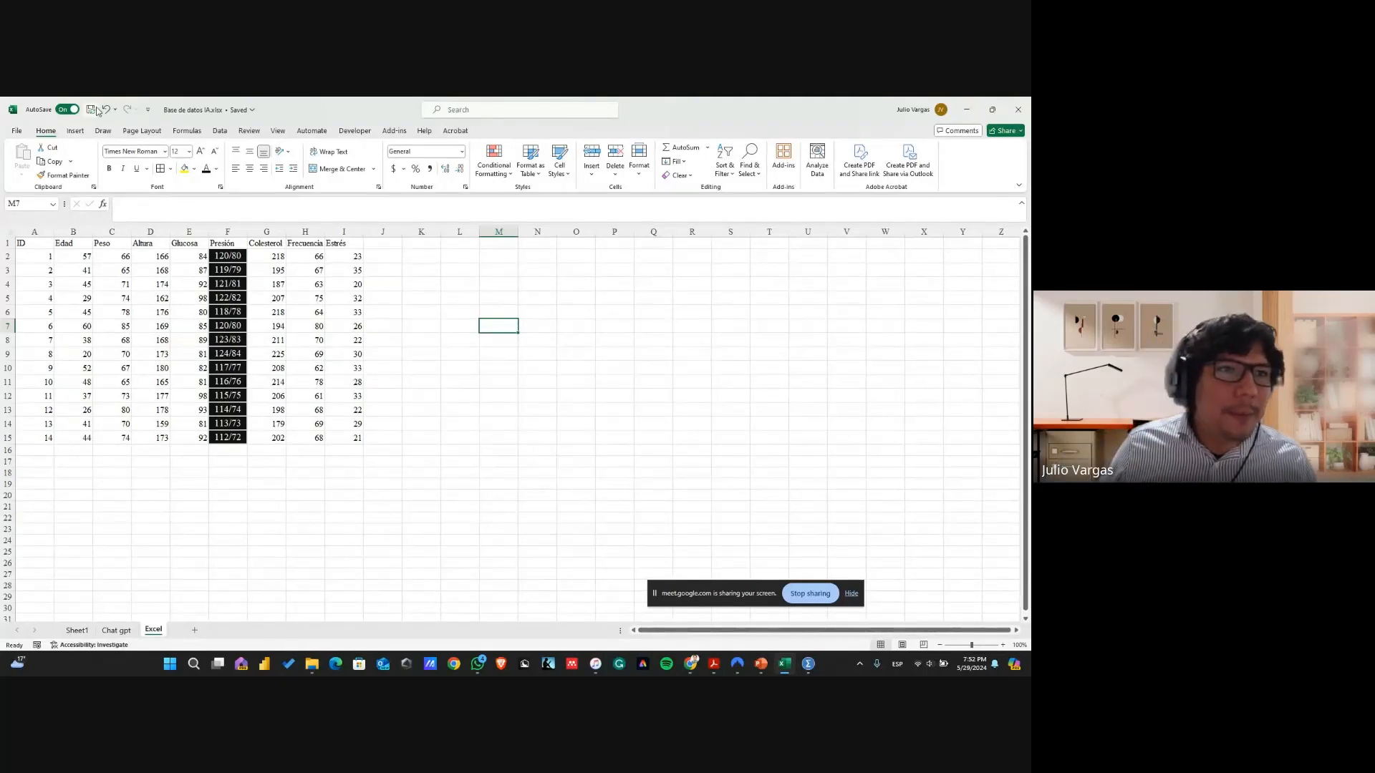
# Minimize the Excel, WhatsApp and Downloads windows to switch to IBM SPSS Statistics
pyautogui.click(961, 106)
pyautogui.click(962, 107)
pyautogui.click(960, 105)
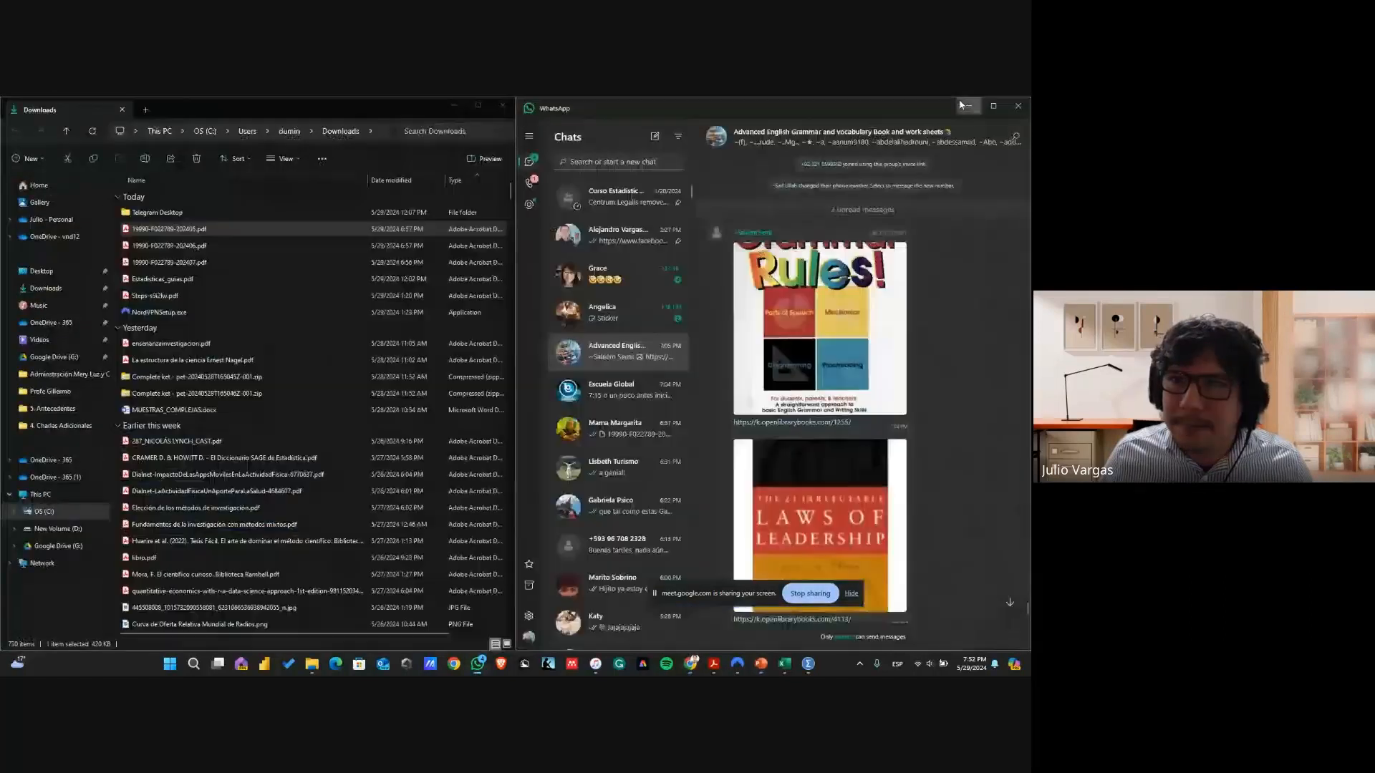
pyautogui.click(959, 105)
pyautogui.click(453, 104)
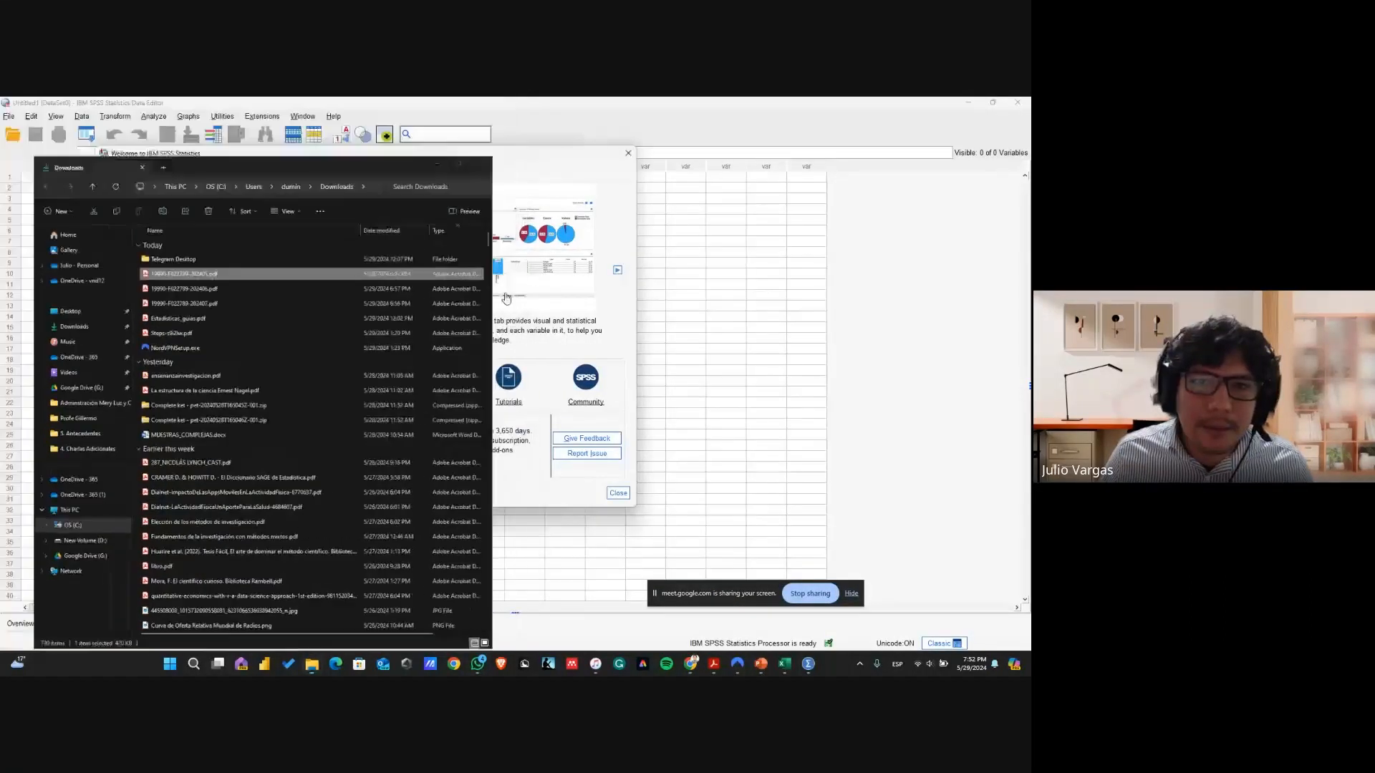
# Close the welcome dialog and try to import Base de datos IA.xlsx from the 4. Charlas Adicionales folder in OneDrive - vnd12 > 13. Cursos Global
pyautogui.click(617, 492)
pyautogui.click(162, 274)
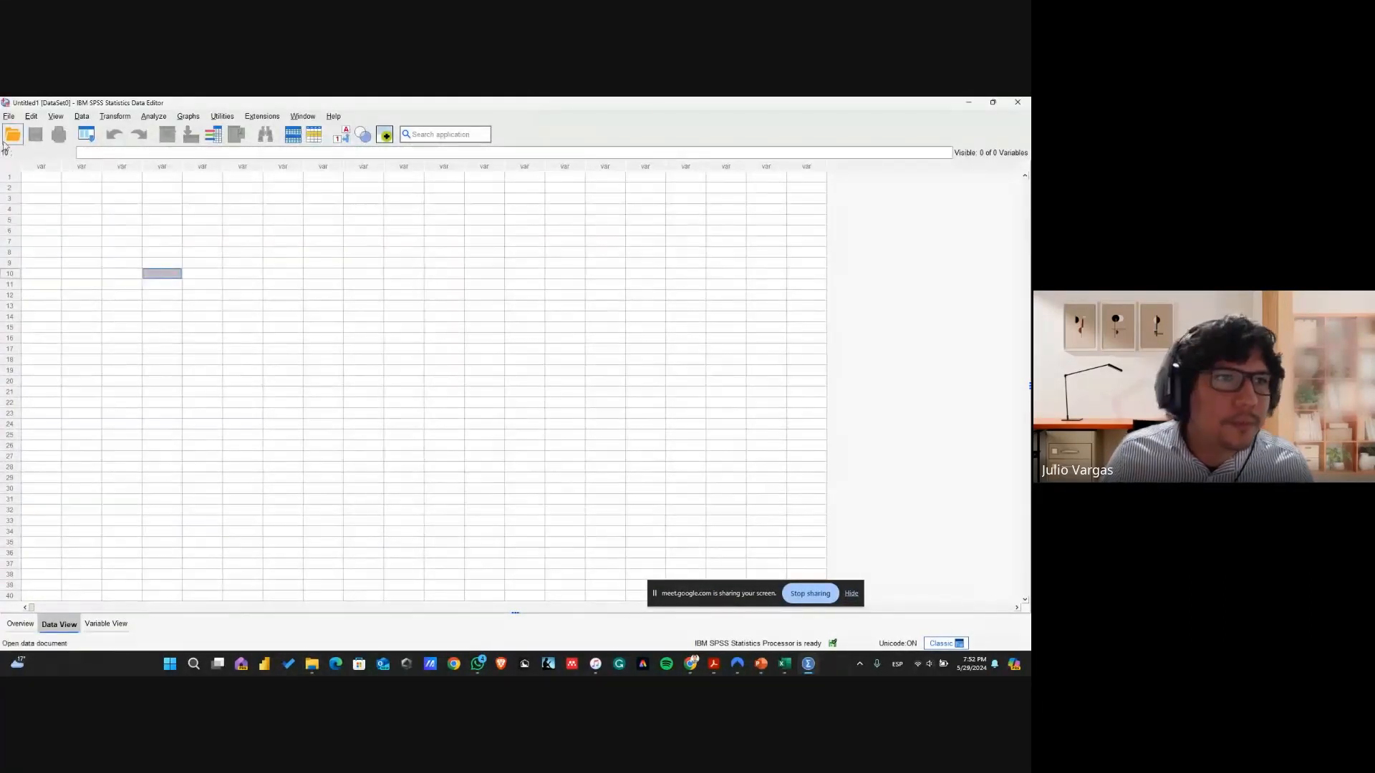
pyautogui.click(8, 116)
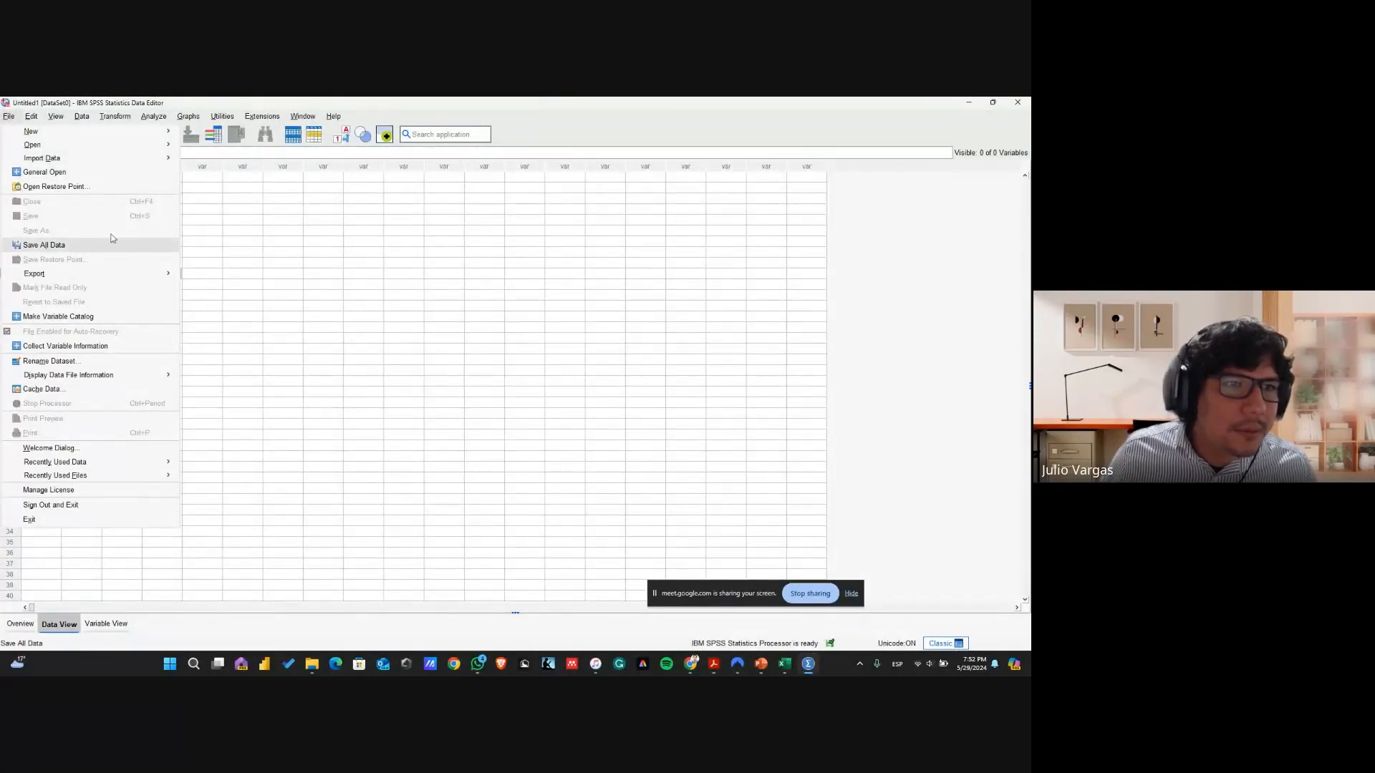
pyautogui.moveTo(117, 161)
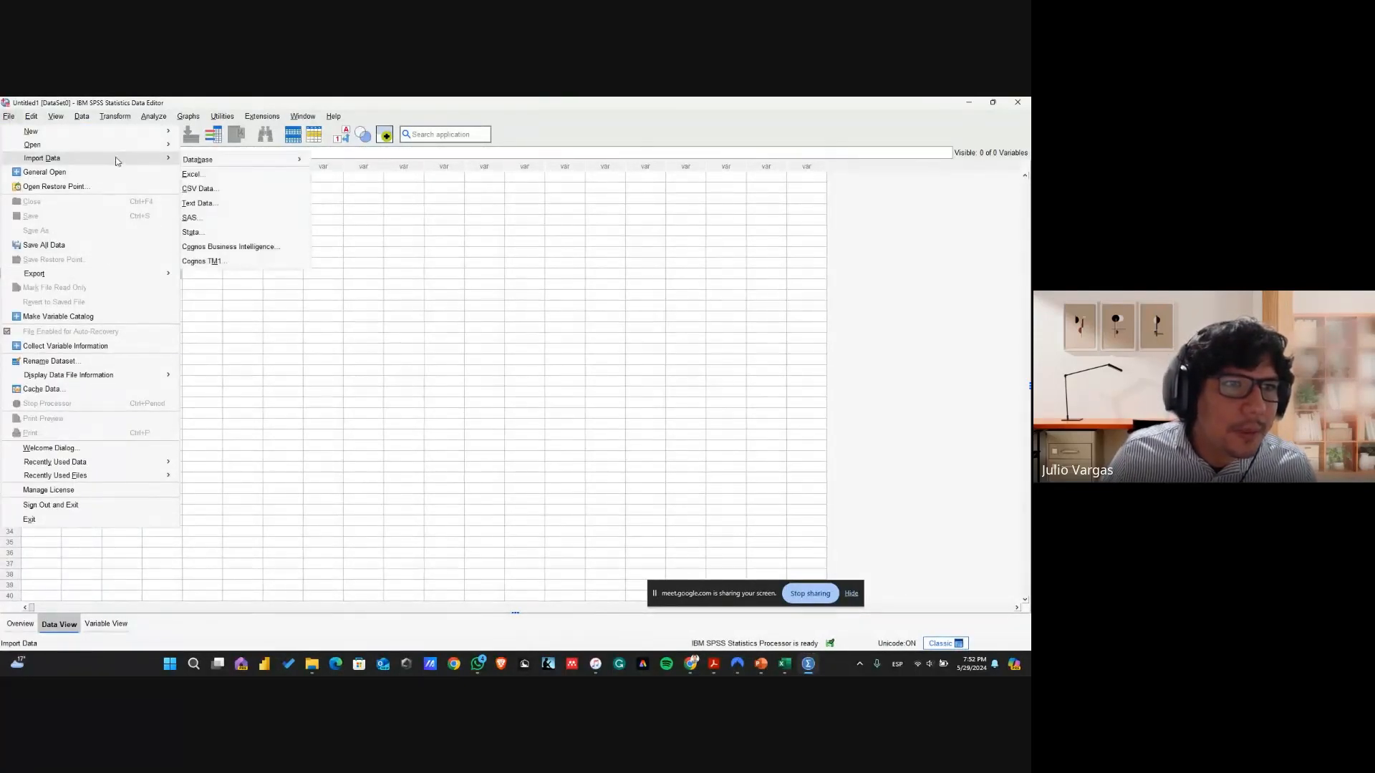
pyautogui.click(221, 178)
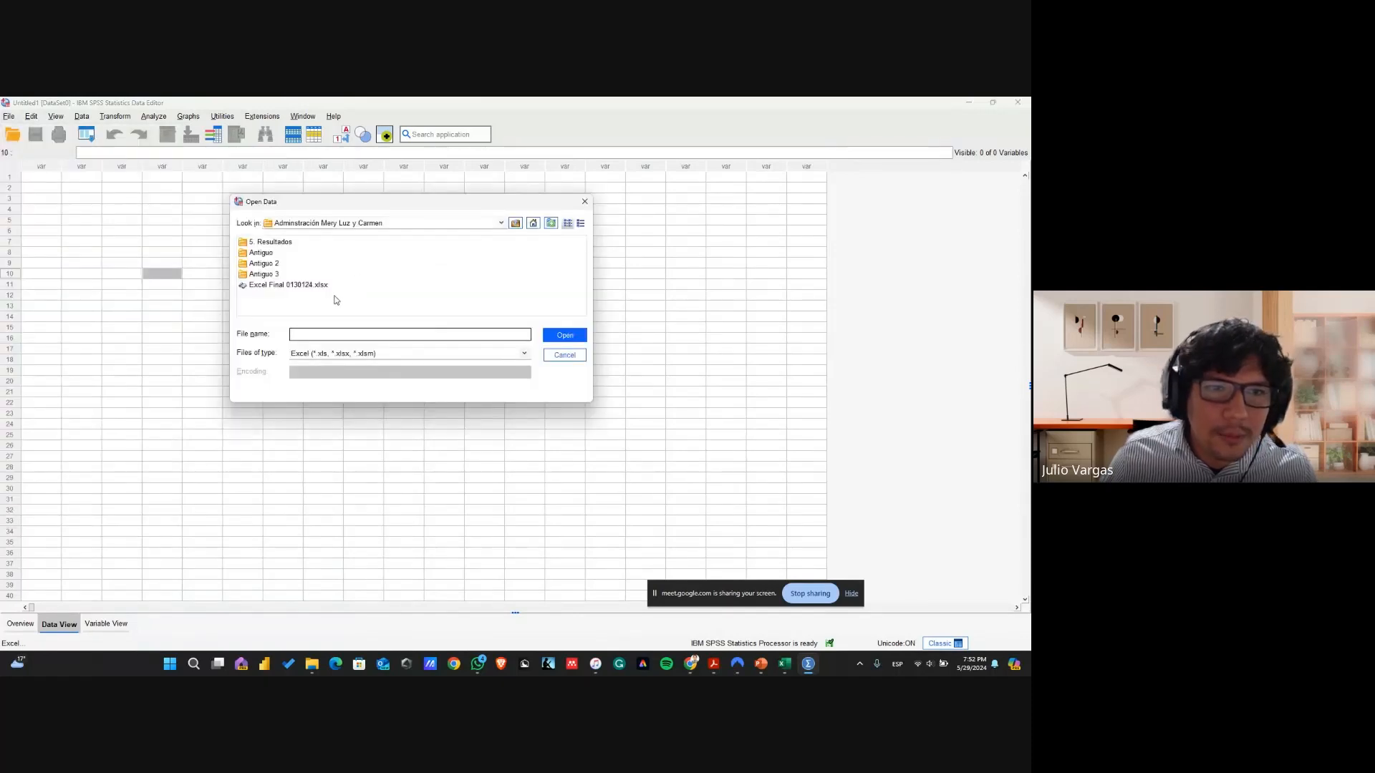
pyautogui.click(521, 225)
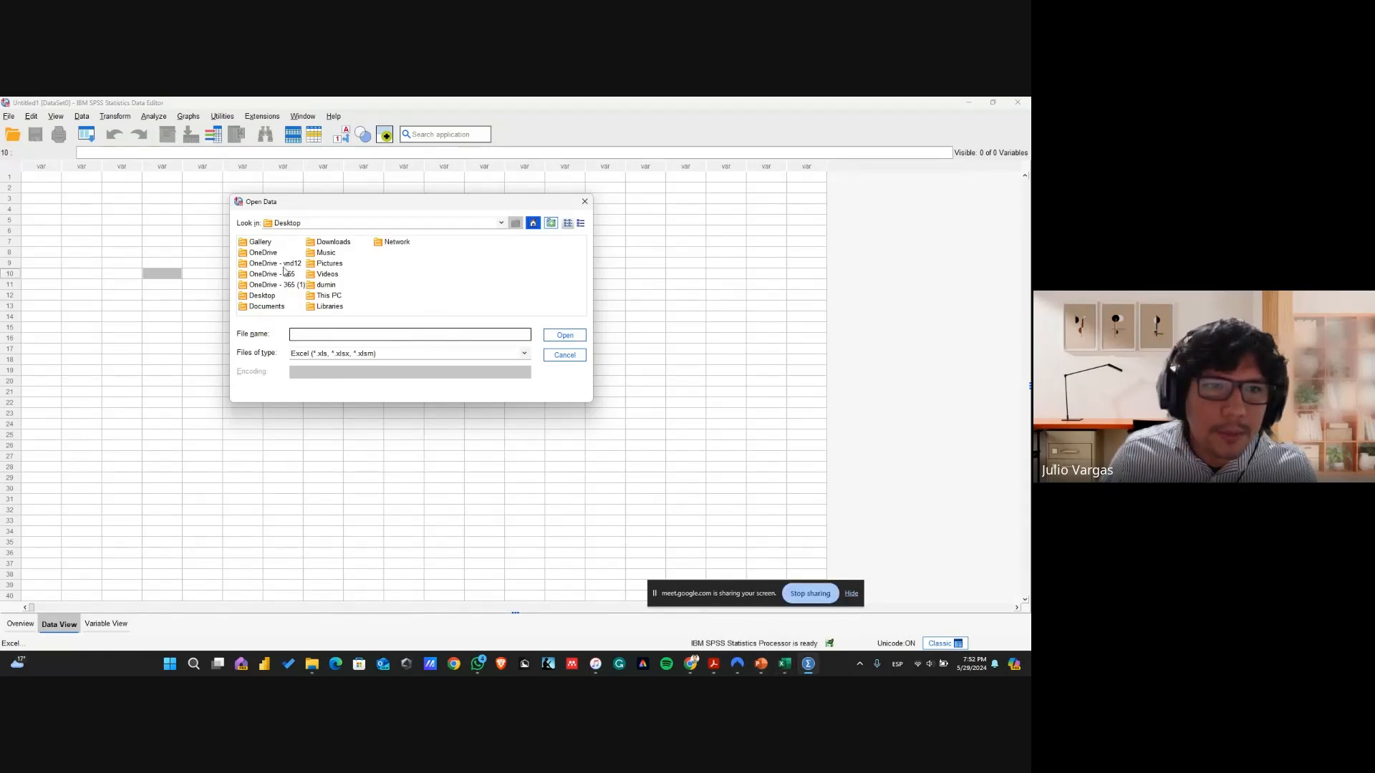
pyautogui.doubleClick(284, 265)
pyautogui.doubleClick(282, 264)
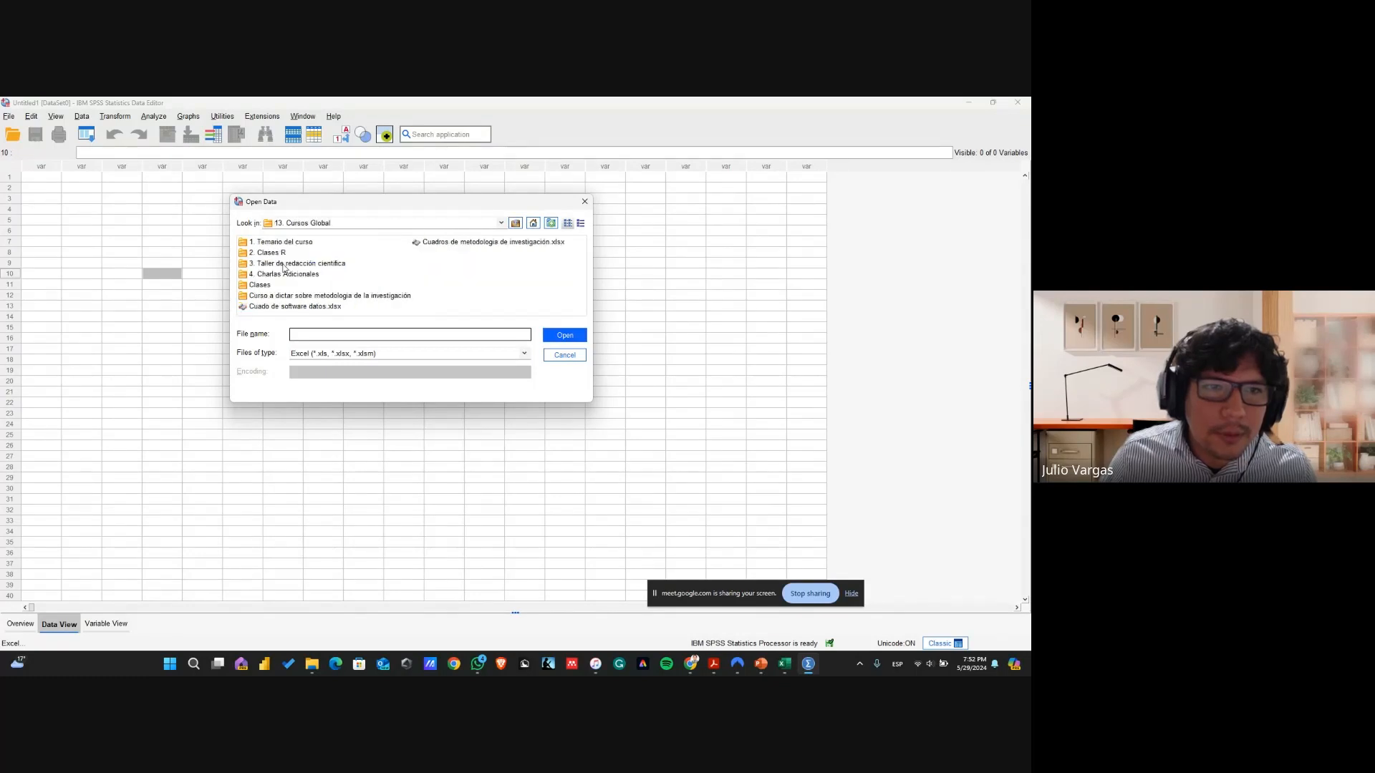
pyautogui.doubleClick(297, 276)
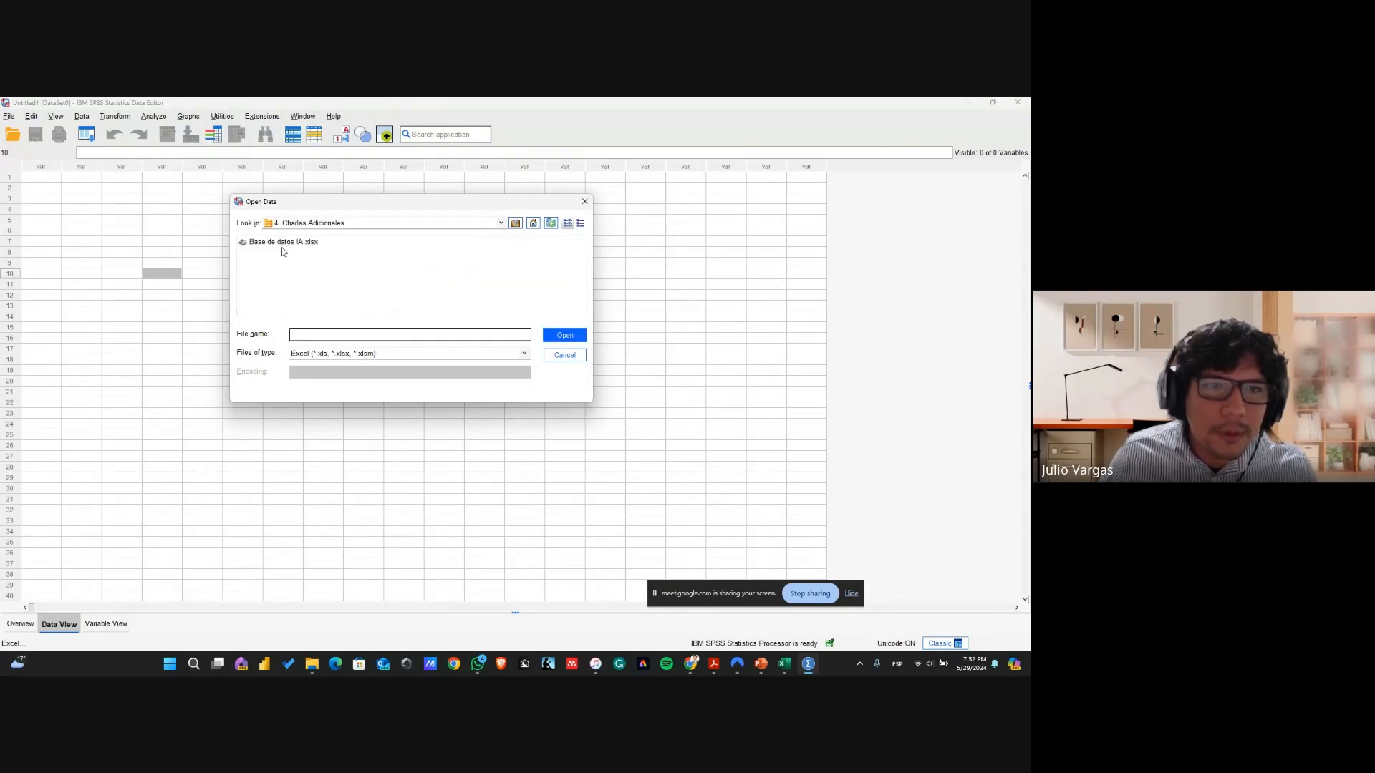
pyautogui.doubleClick(282, 244)
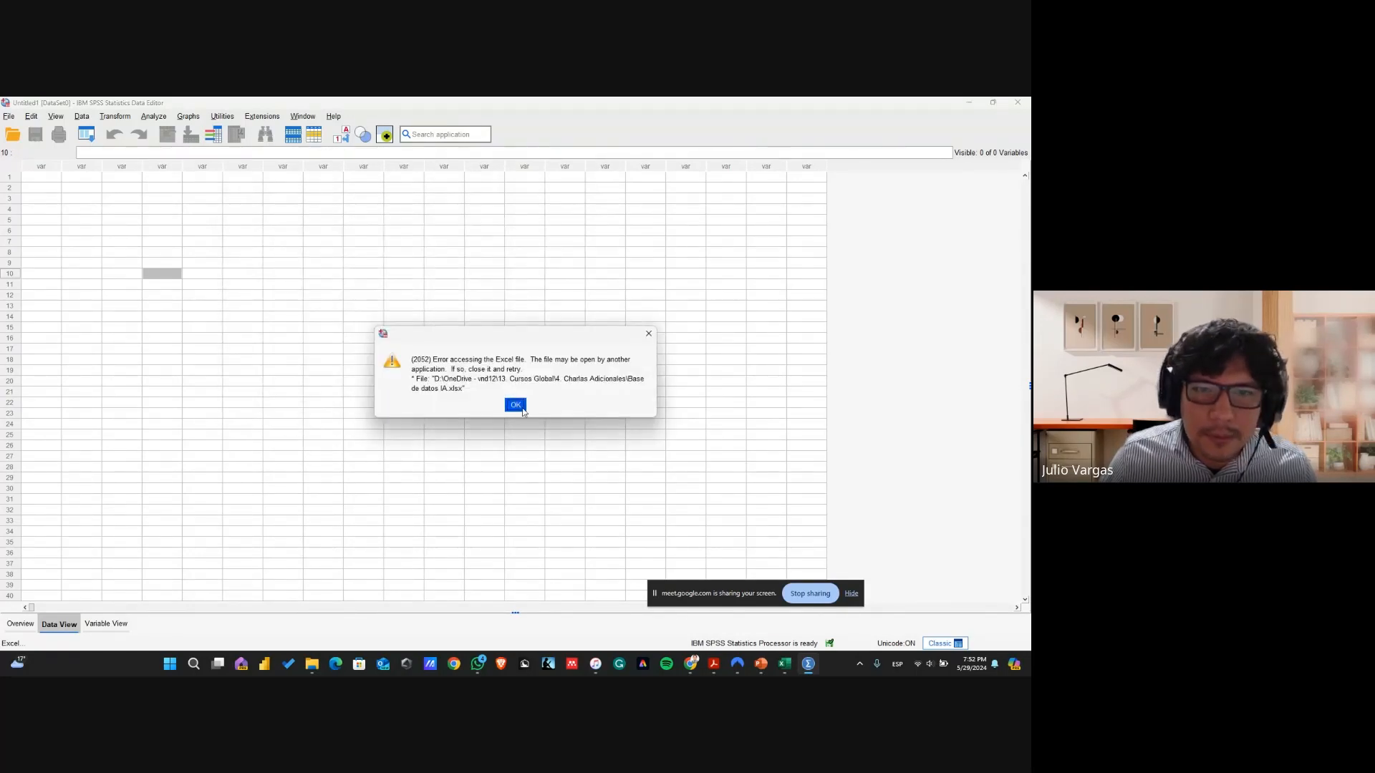
pyautogui.click(515, 405)
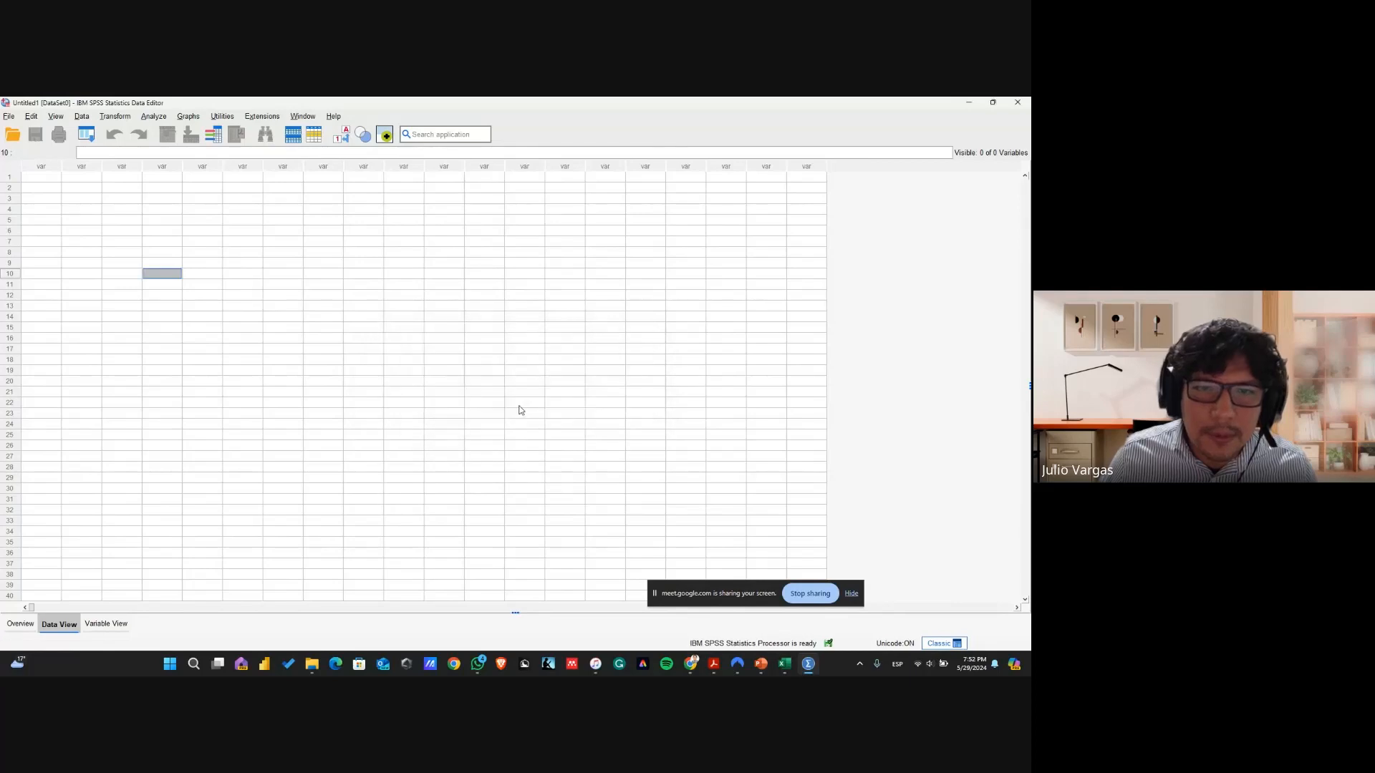
# Try again to import Base de datos IA.xlsx as Excel data, keeping the Excel file type
pyautogui.click(8, 116)
pyautogui.moveTo(72, 158)
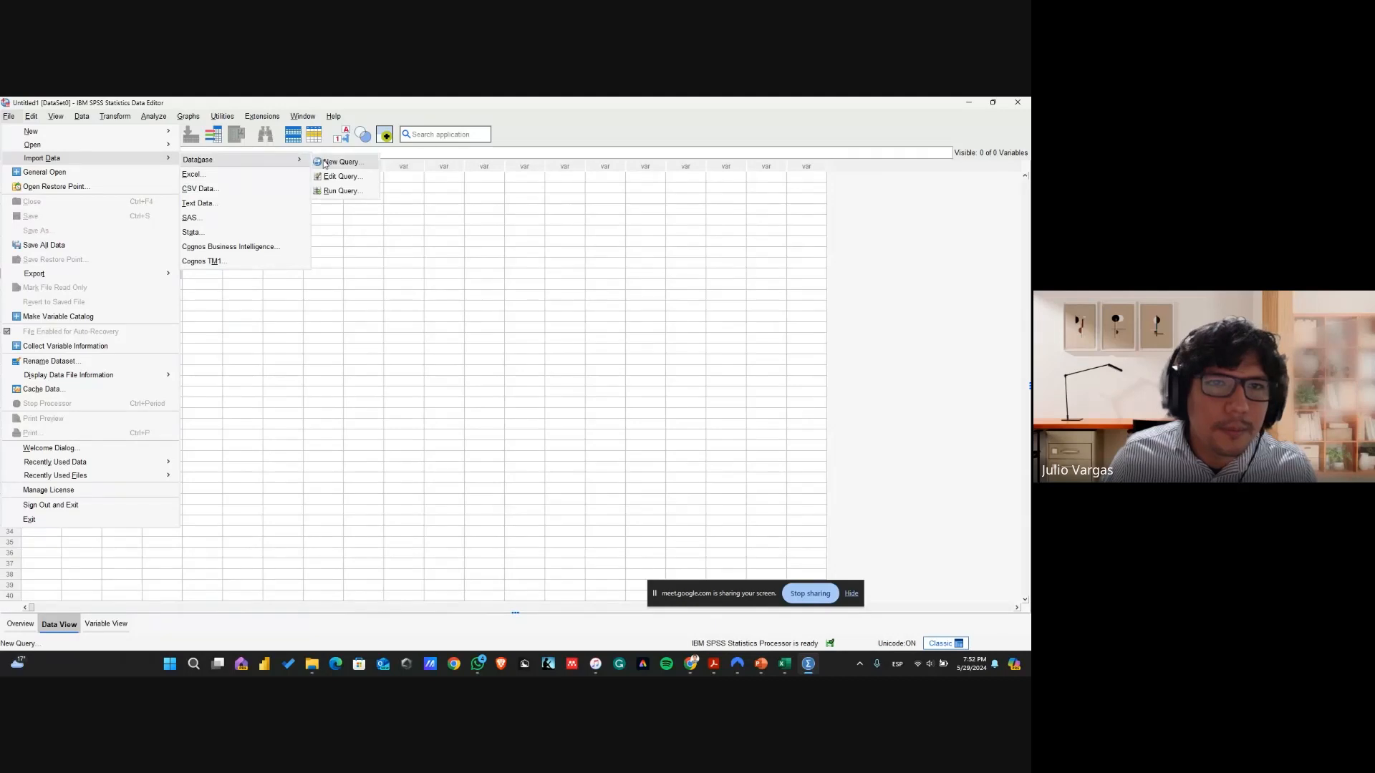
pyautogui.click(222, 175)
pyautogui.click(315, 242)
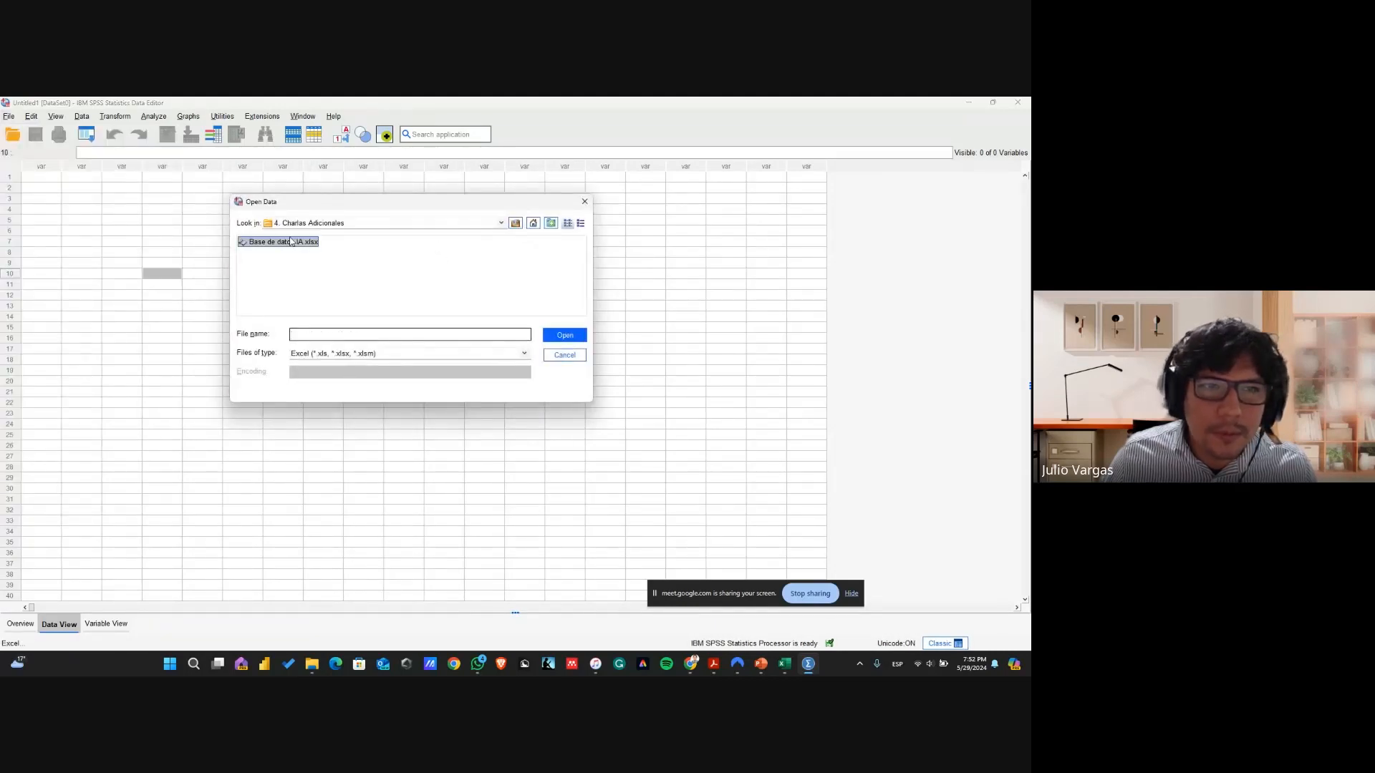
pyautogui.click(484, 358)
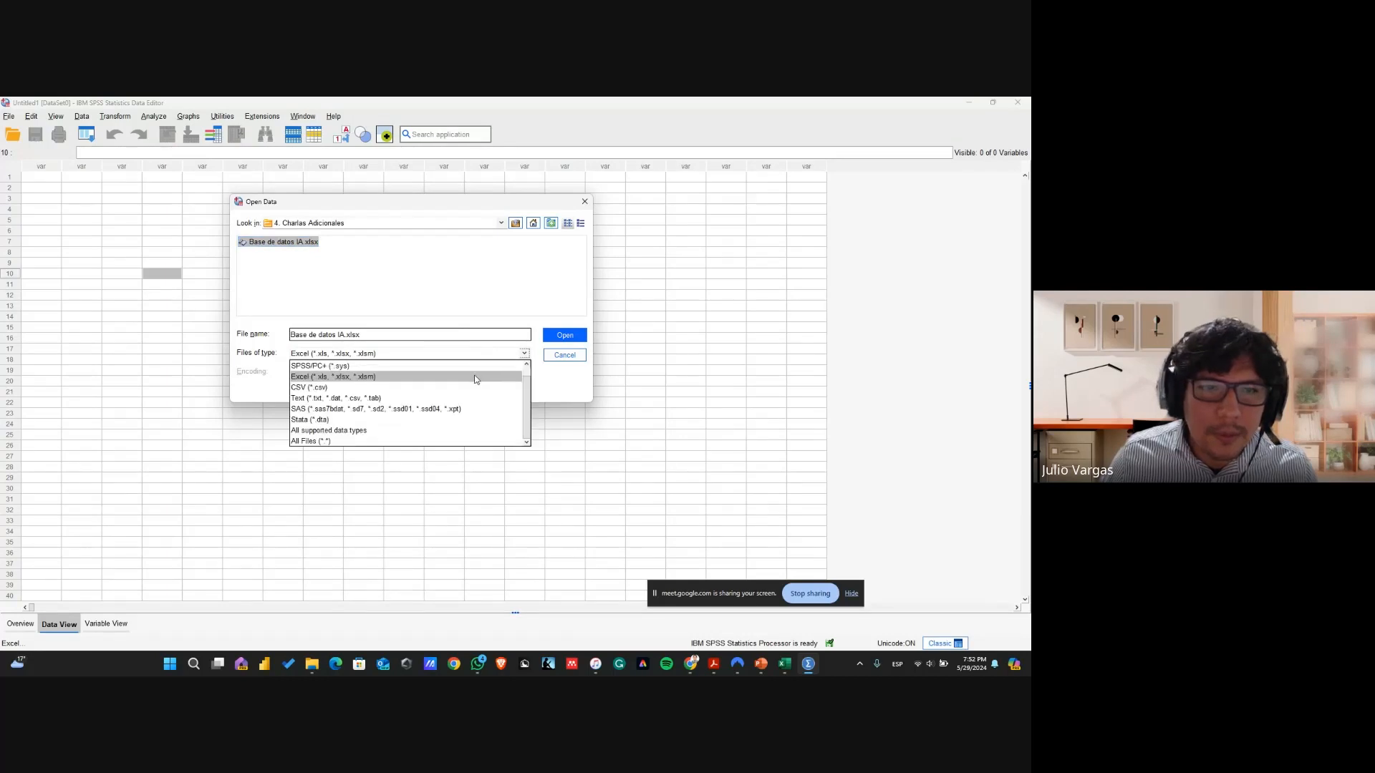
pyautogui.click(474, 375)
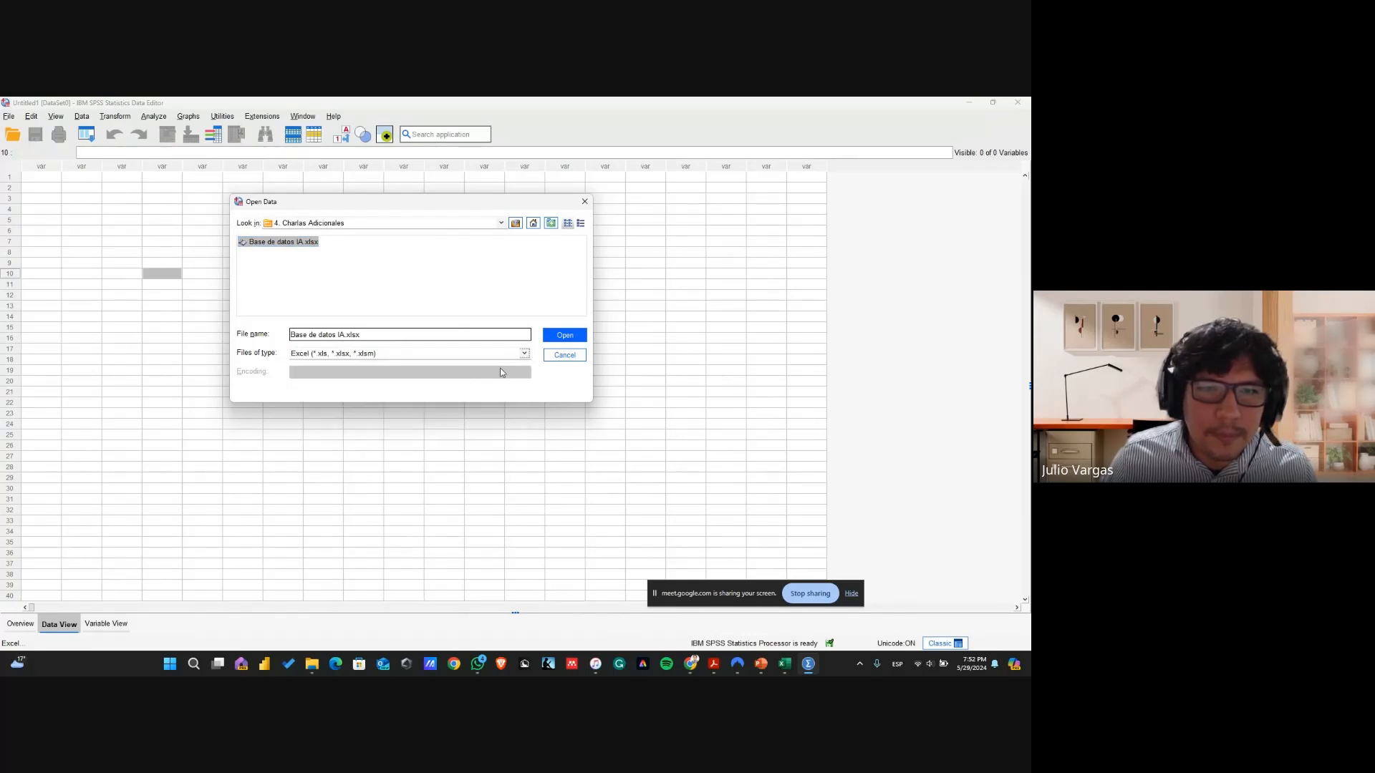
pyautogui.click(552, 335)
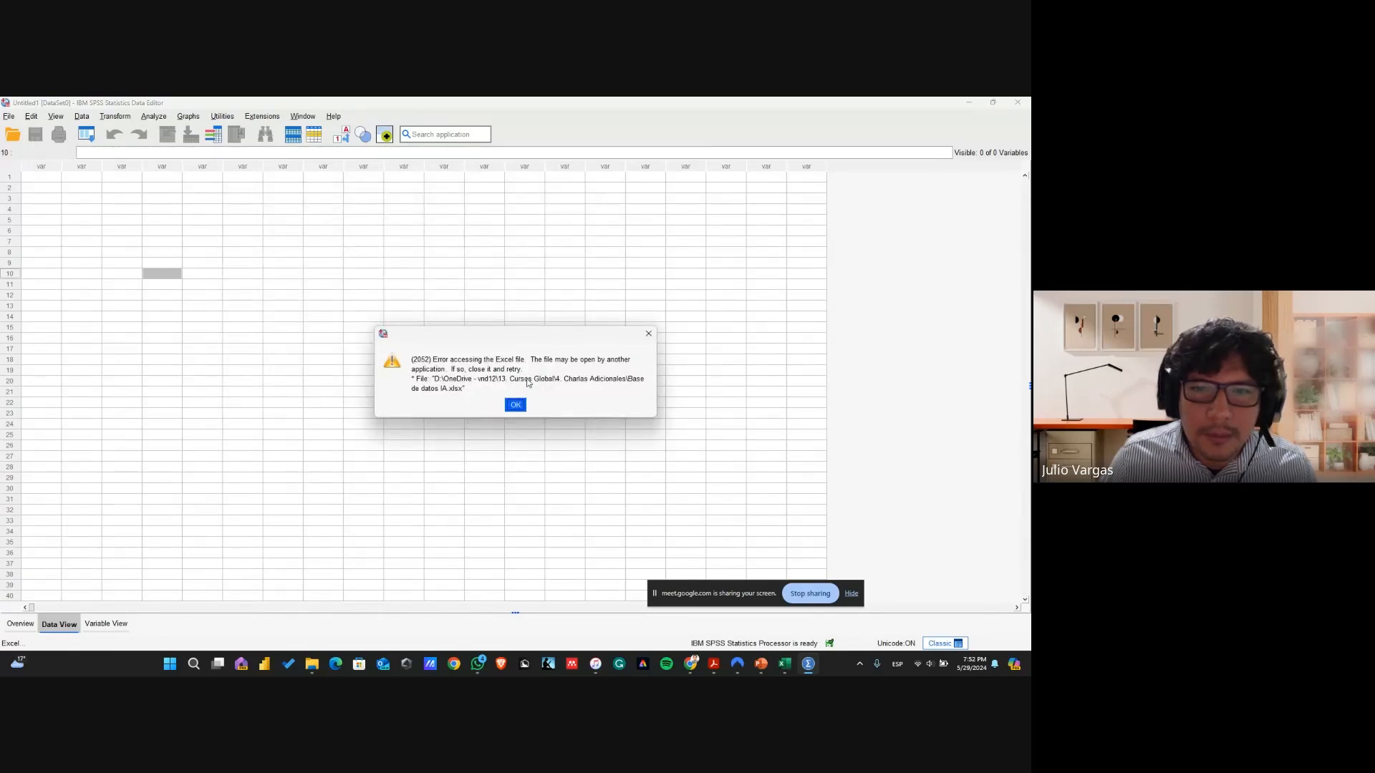
# Switch to Excel, close the Base de datos IA.xlsx workbook, and dismiss the file access error in SPSS Statistics
pyautogui.click(784, 664)
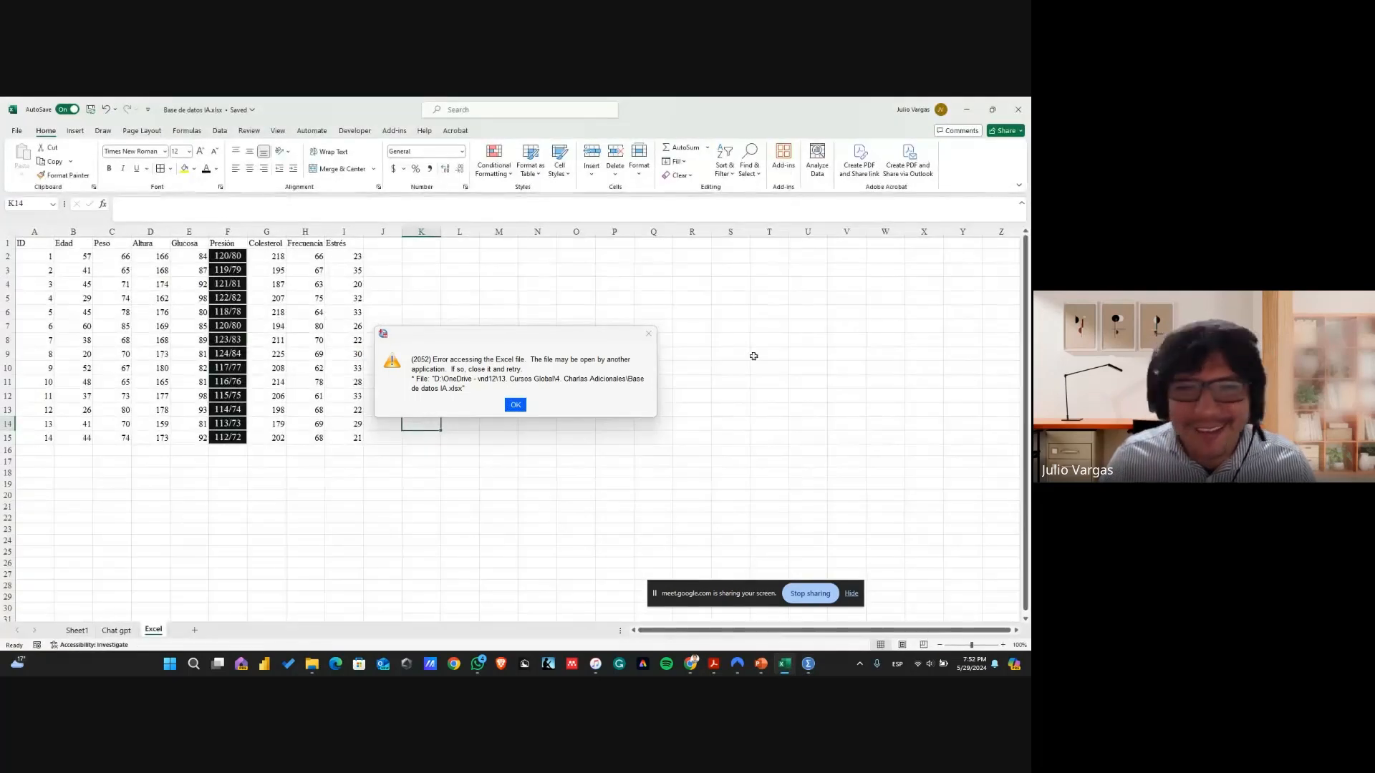
pyautogui.click(730, 310)
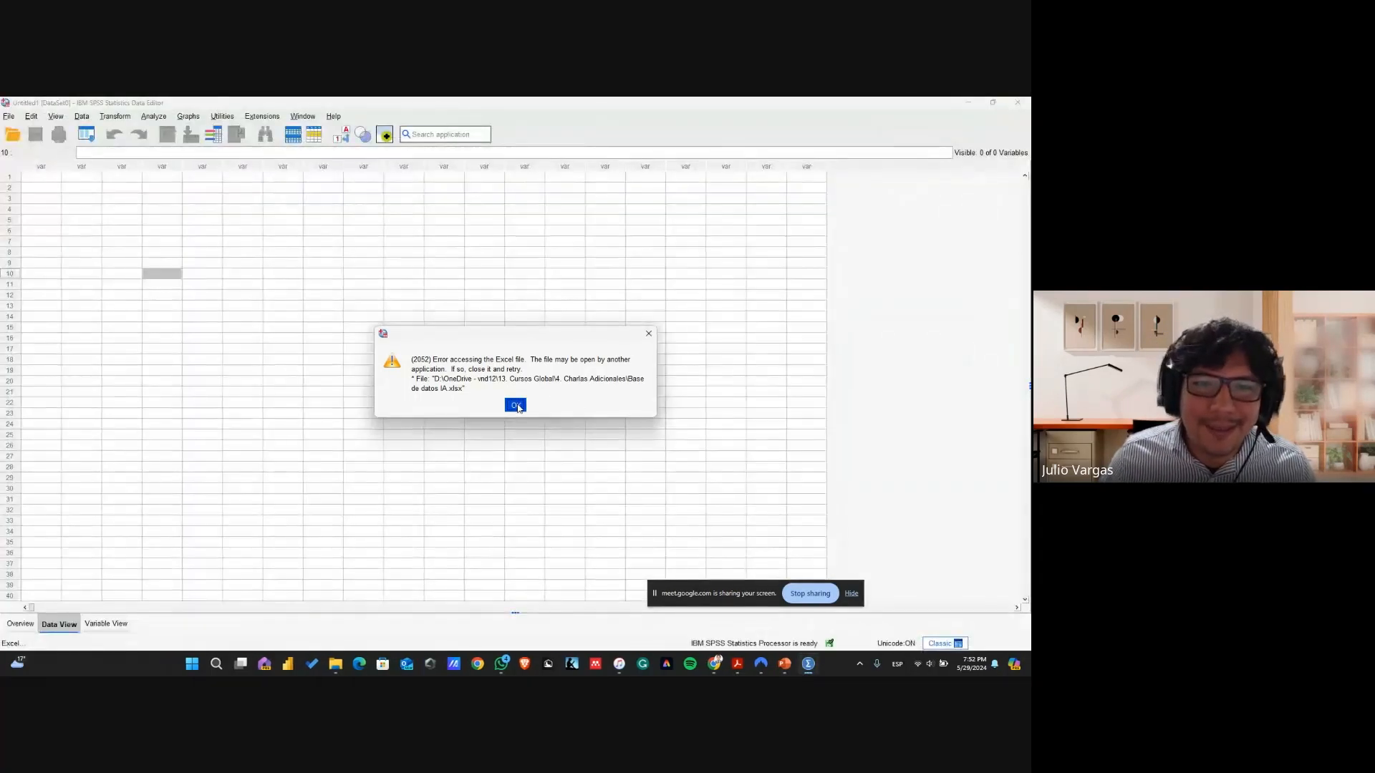
pyautogui.click(515, 405)
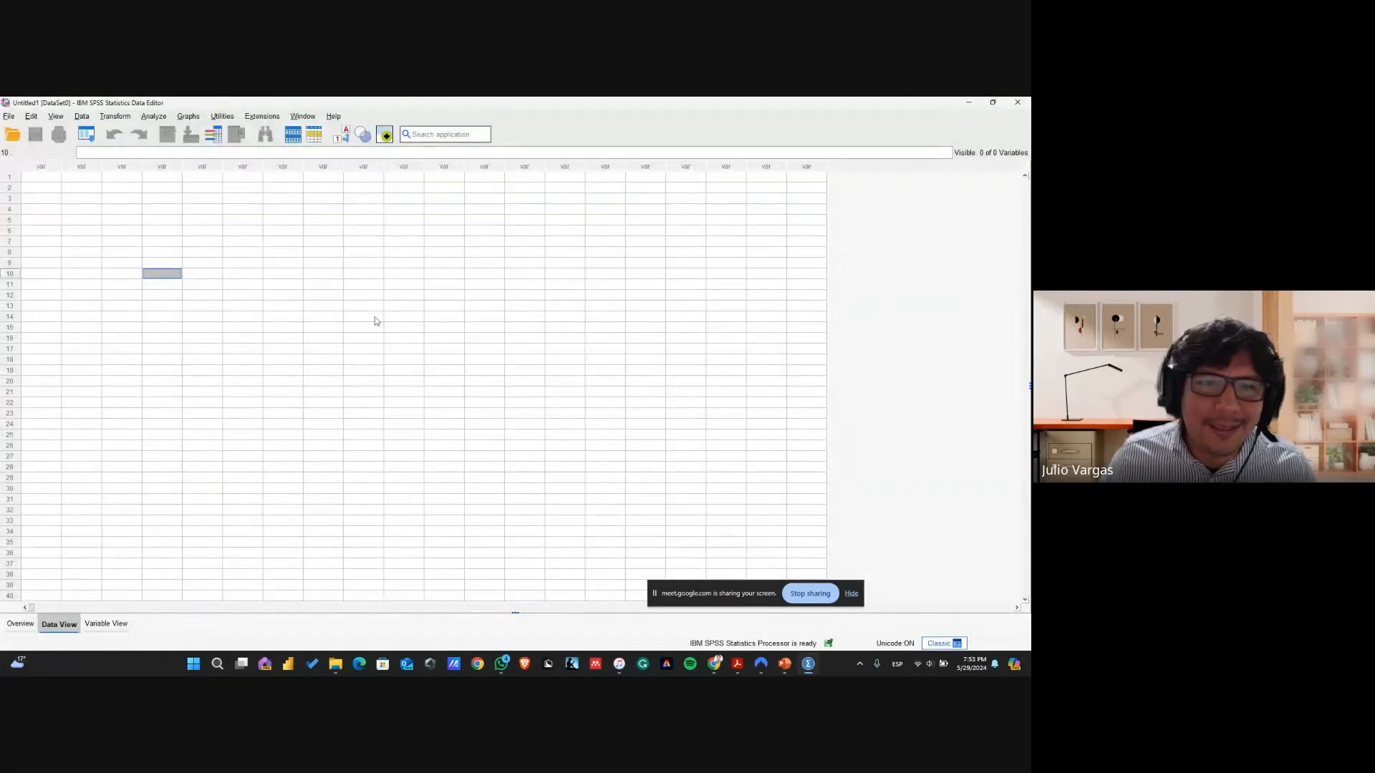
# Open Base de datos IA.xlsx as Excel data and import its Chat gpt worksheet, reading variable names from the first row
pyautogui.click(14, 134)
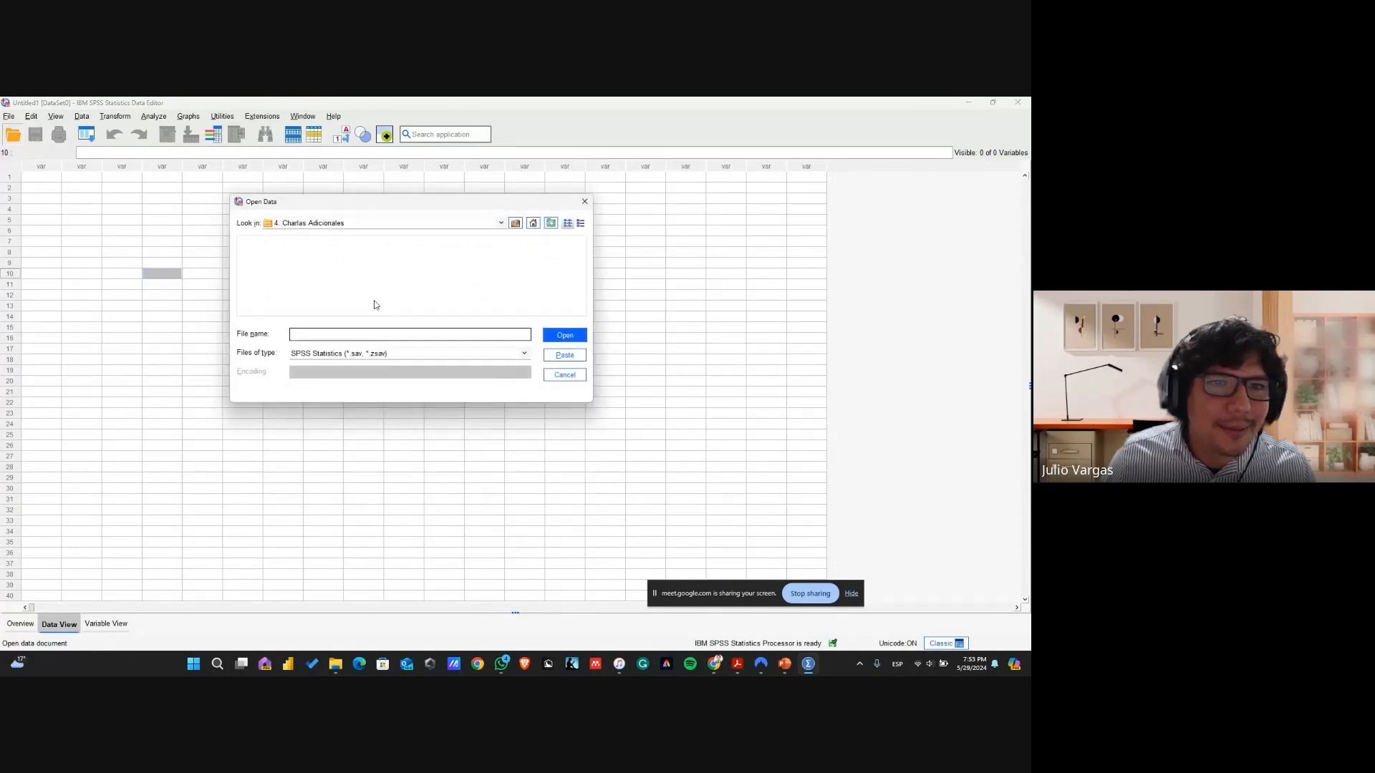
pyautogui.click(496, 357)
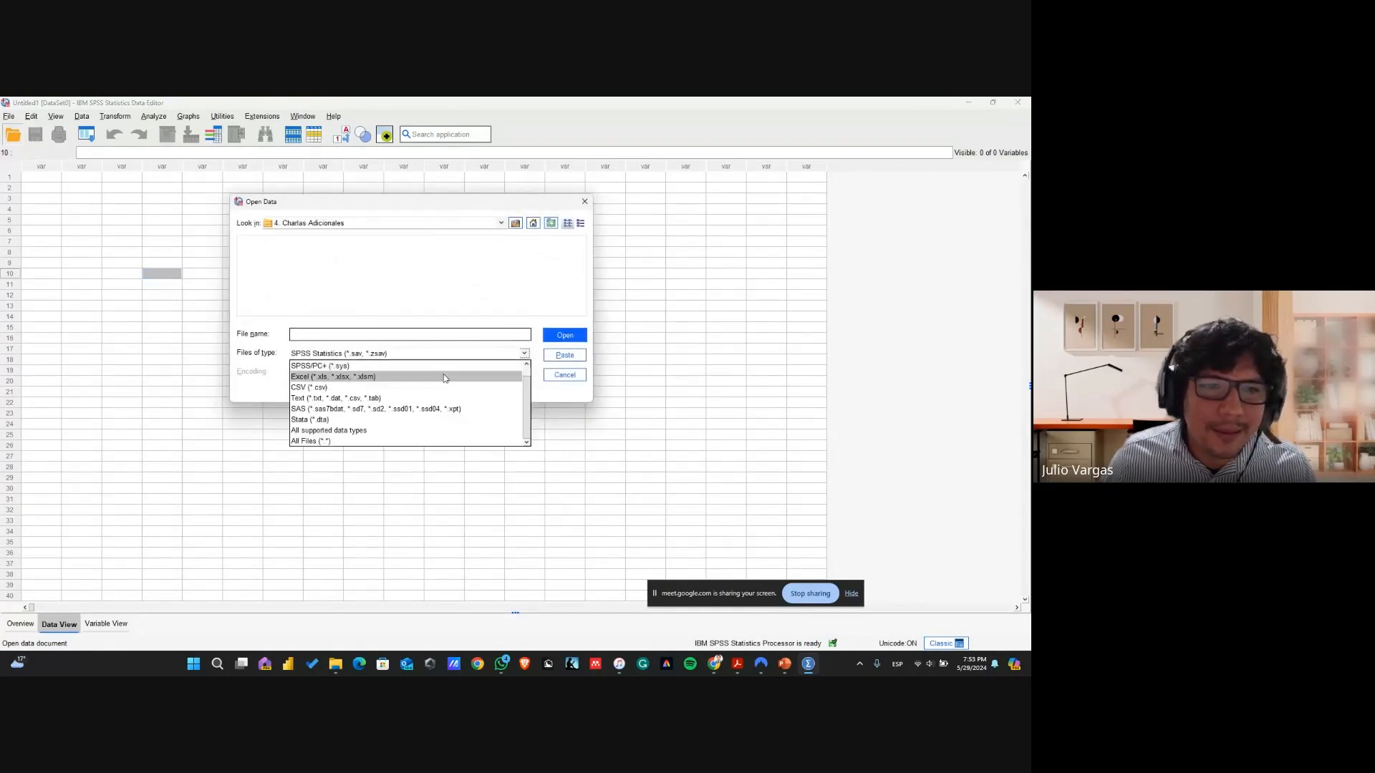
pyautogui.click(437, 378)
pyautogui.click(299, 242)
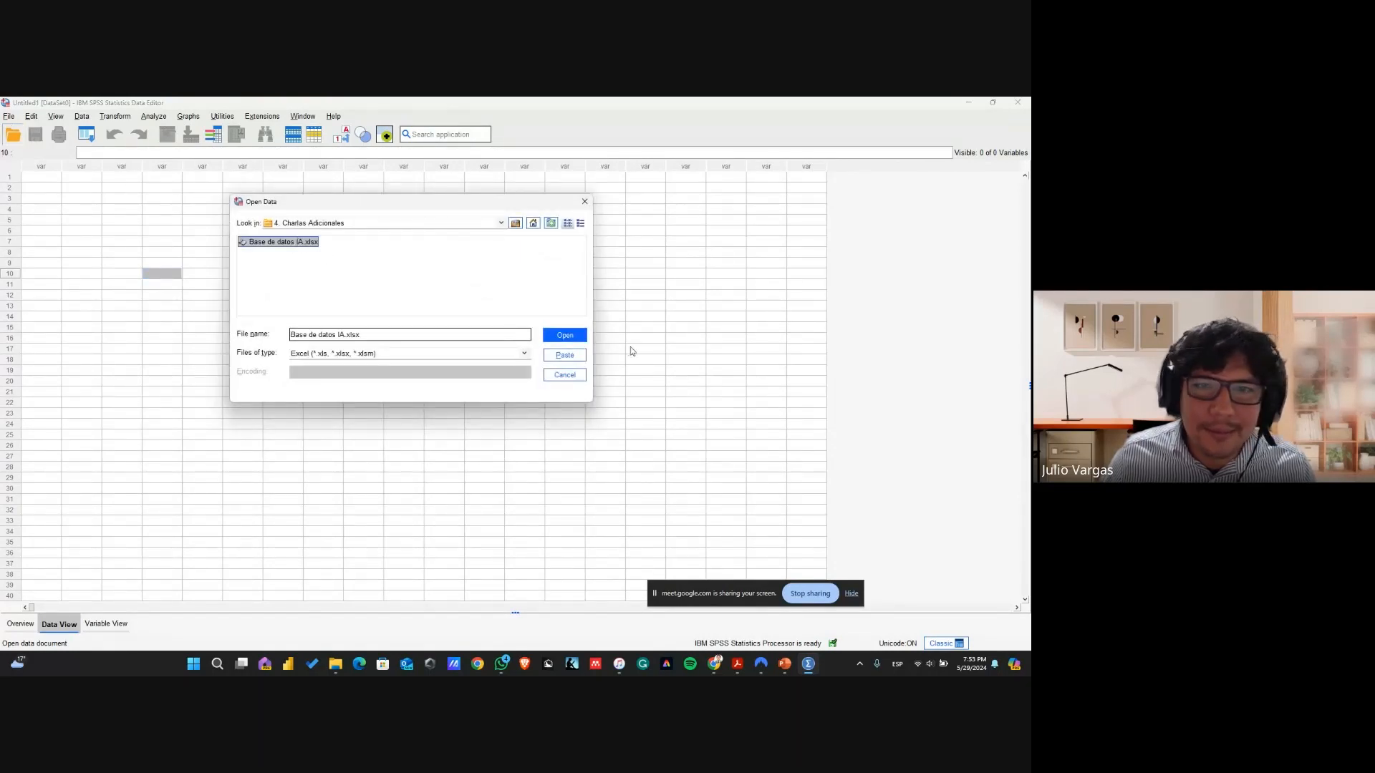
pyautogui.click(565, 335)
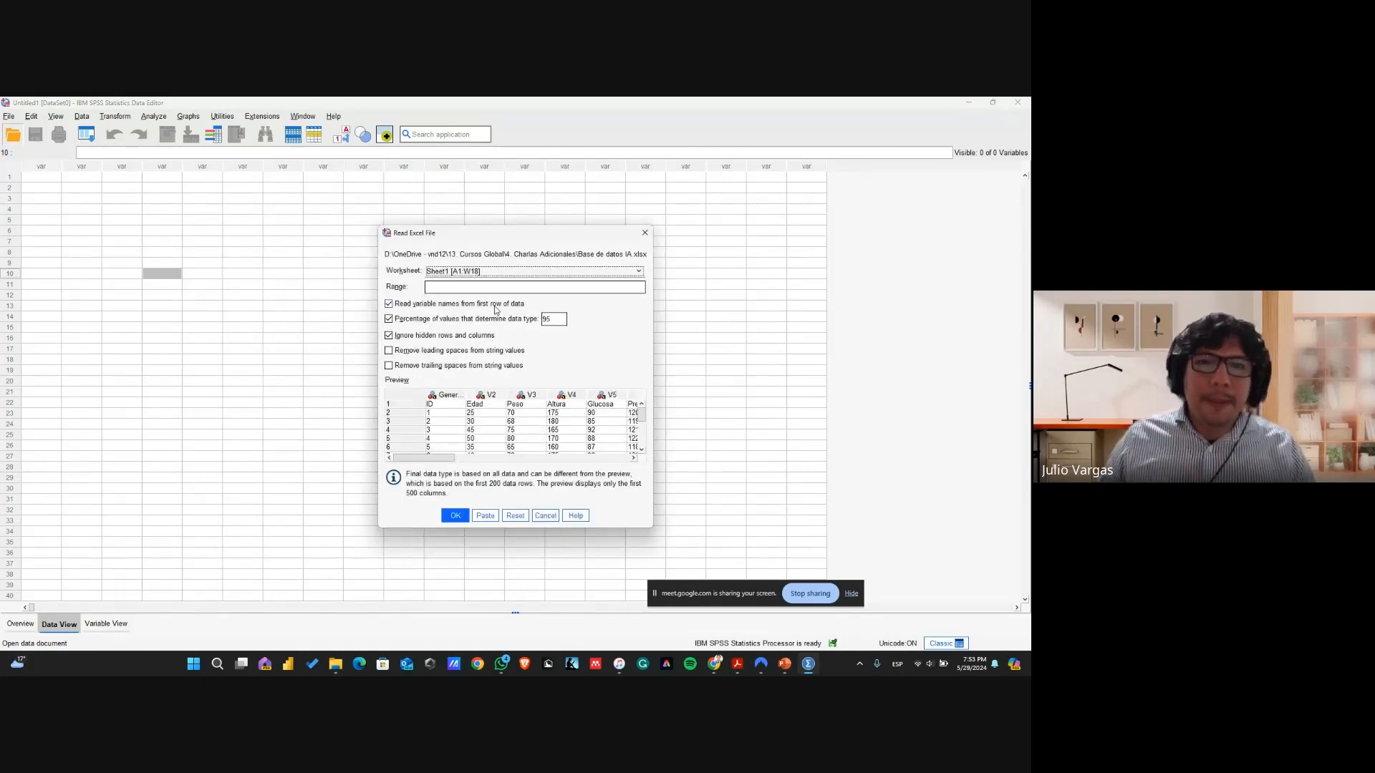
pyautogui.click(577, 272)
pyautogui.click(562, 293)
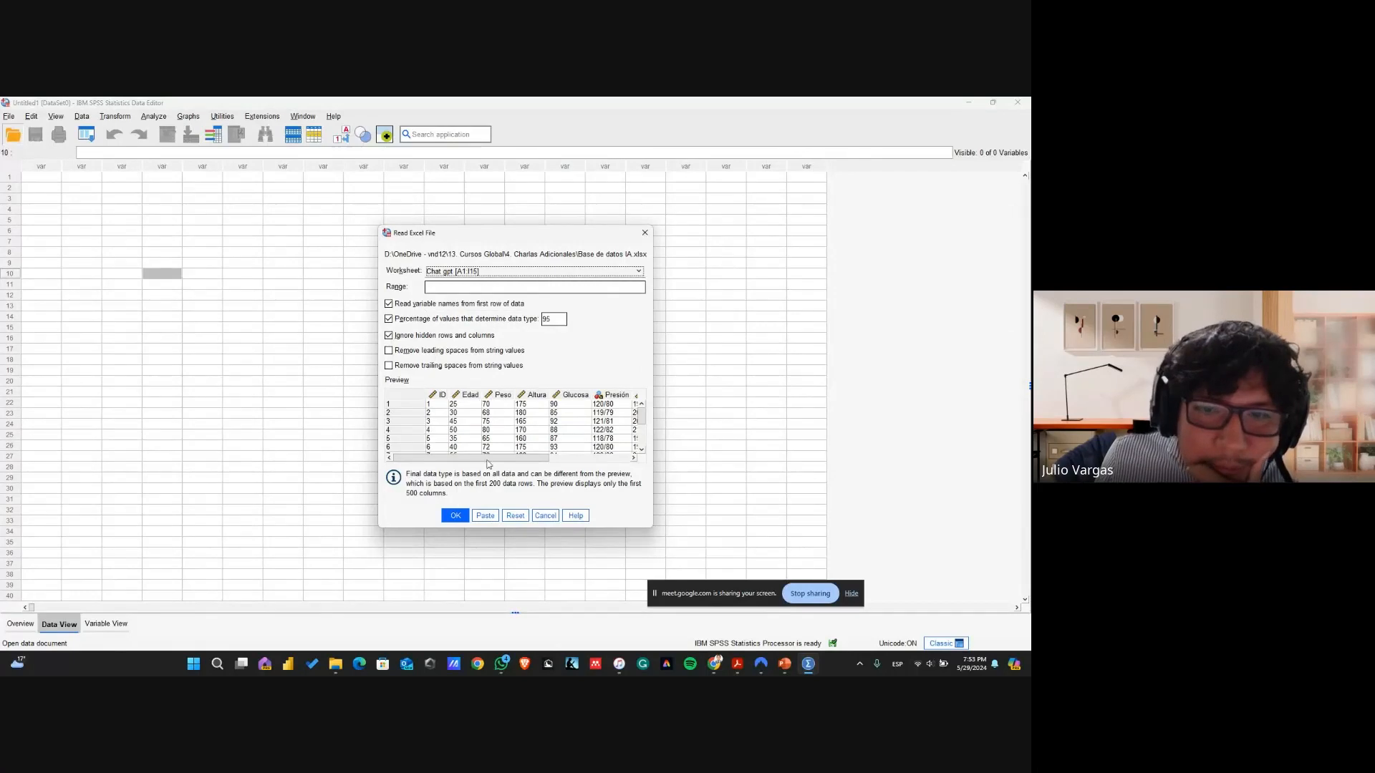
pyautogui.click(454, 515)
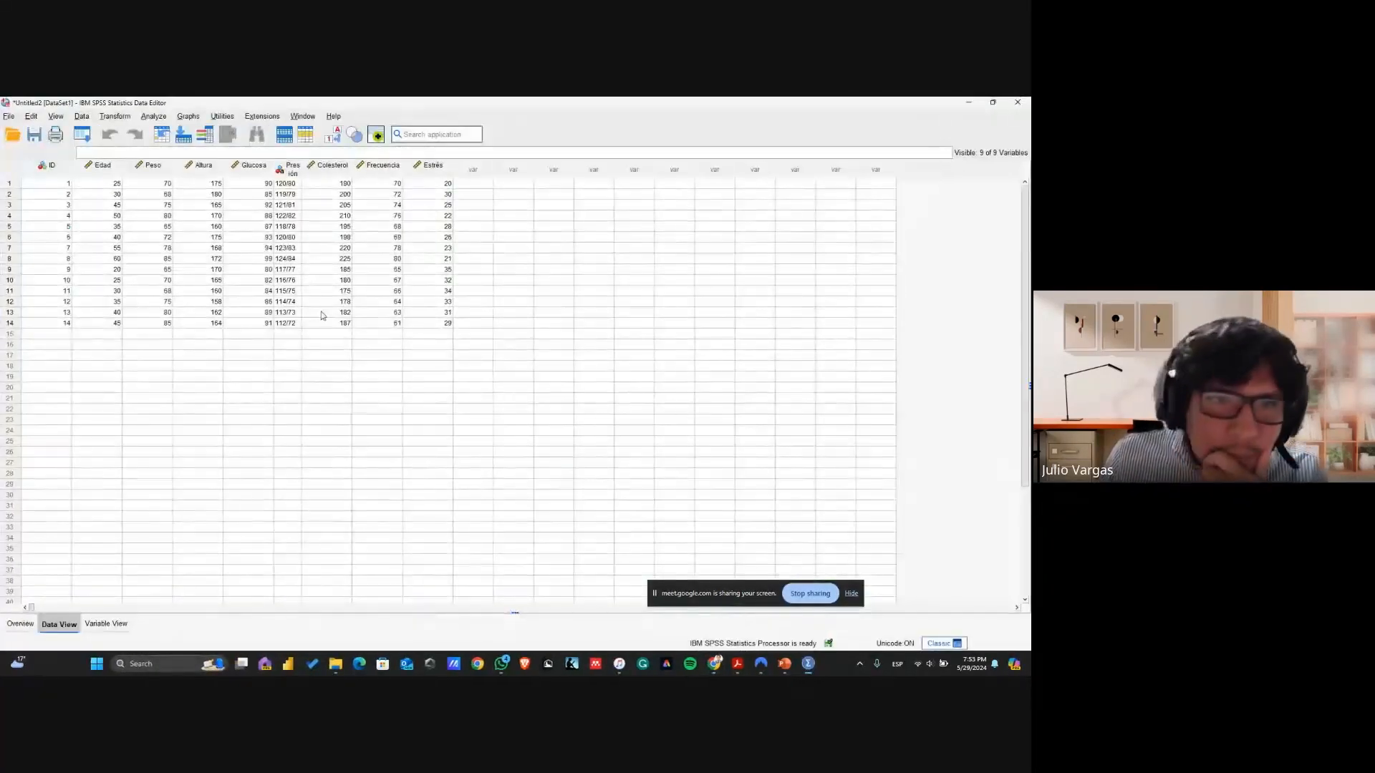
# Save the imported Chat gpt dataset as Chatgpt in SPSS Statistics (*.sav) format in the 4. Charlas Adicionales folder
pyautogui.click(33, 134)
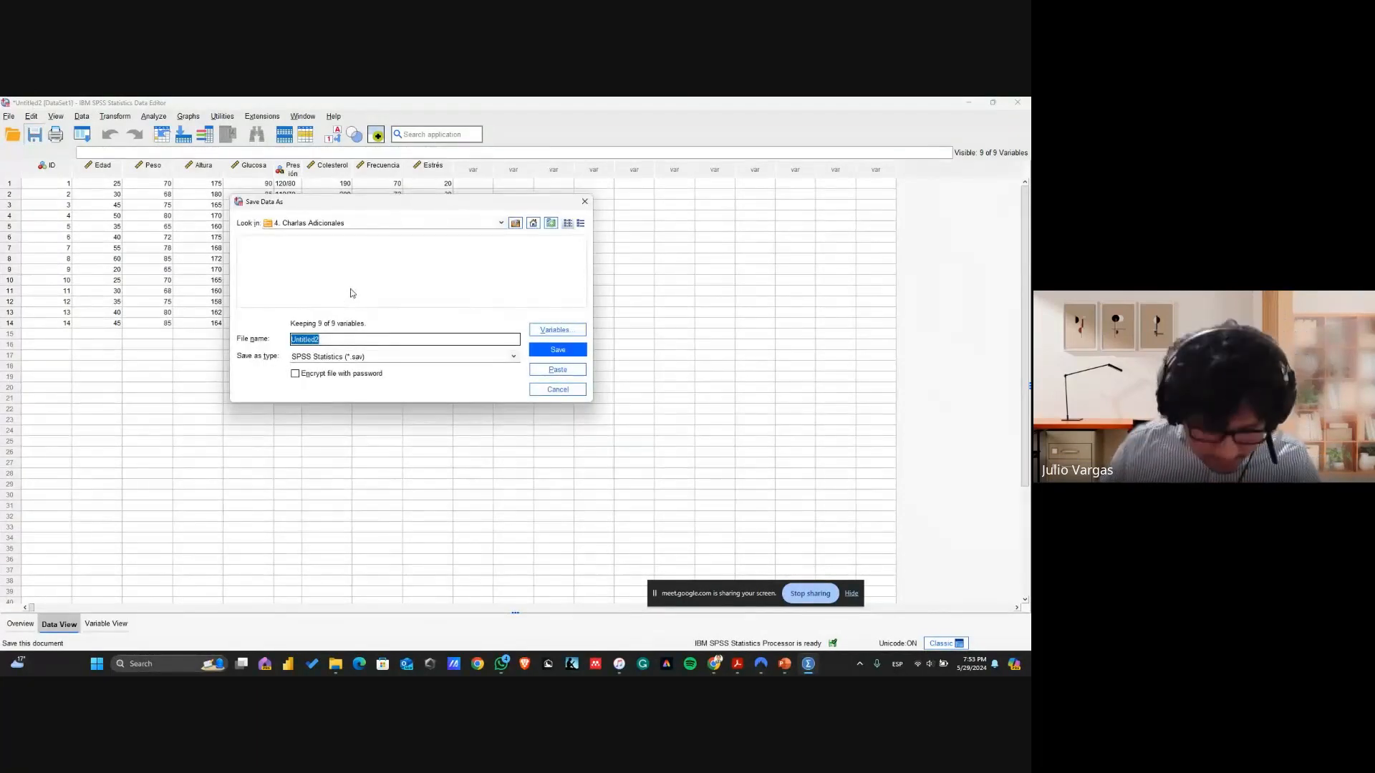
pyautogui.write('Chatgpt')
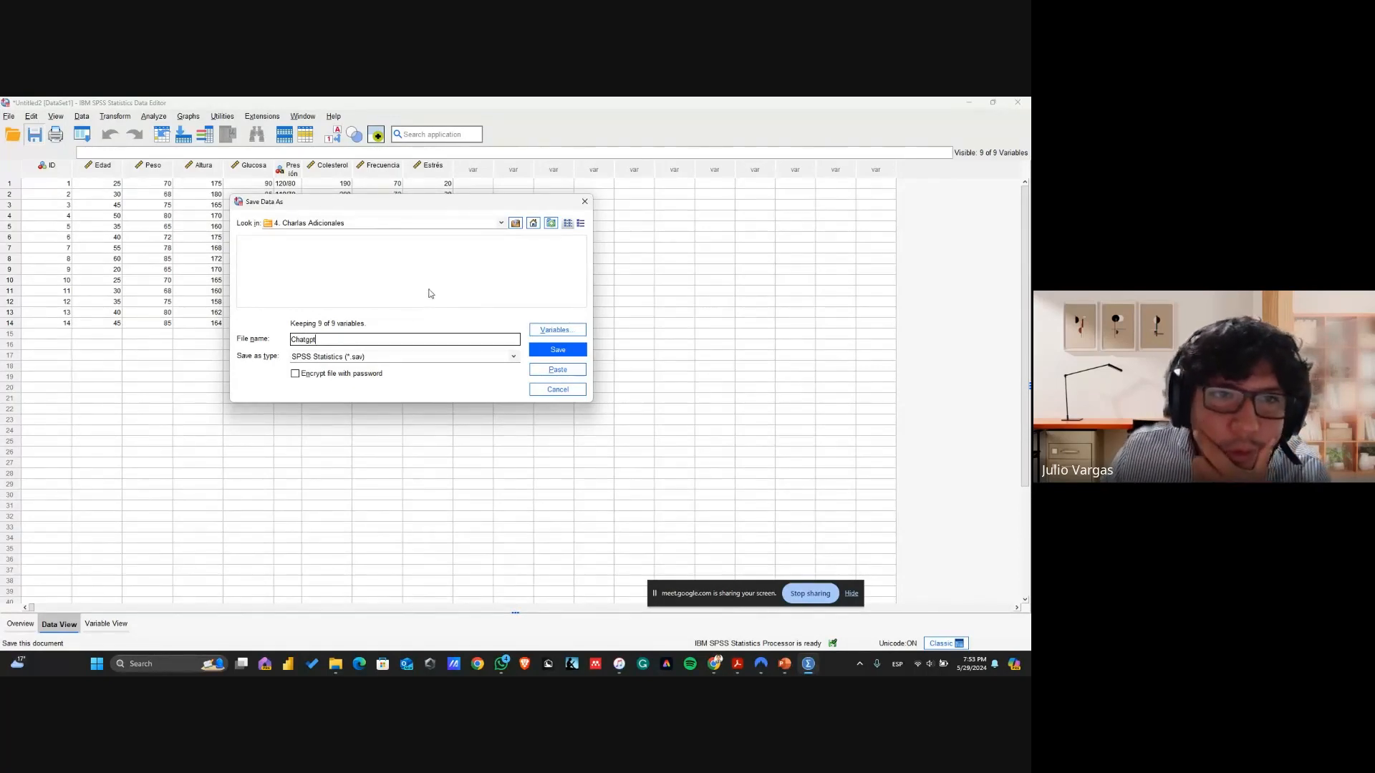
pyautogui.click(555, 349)
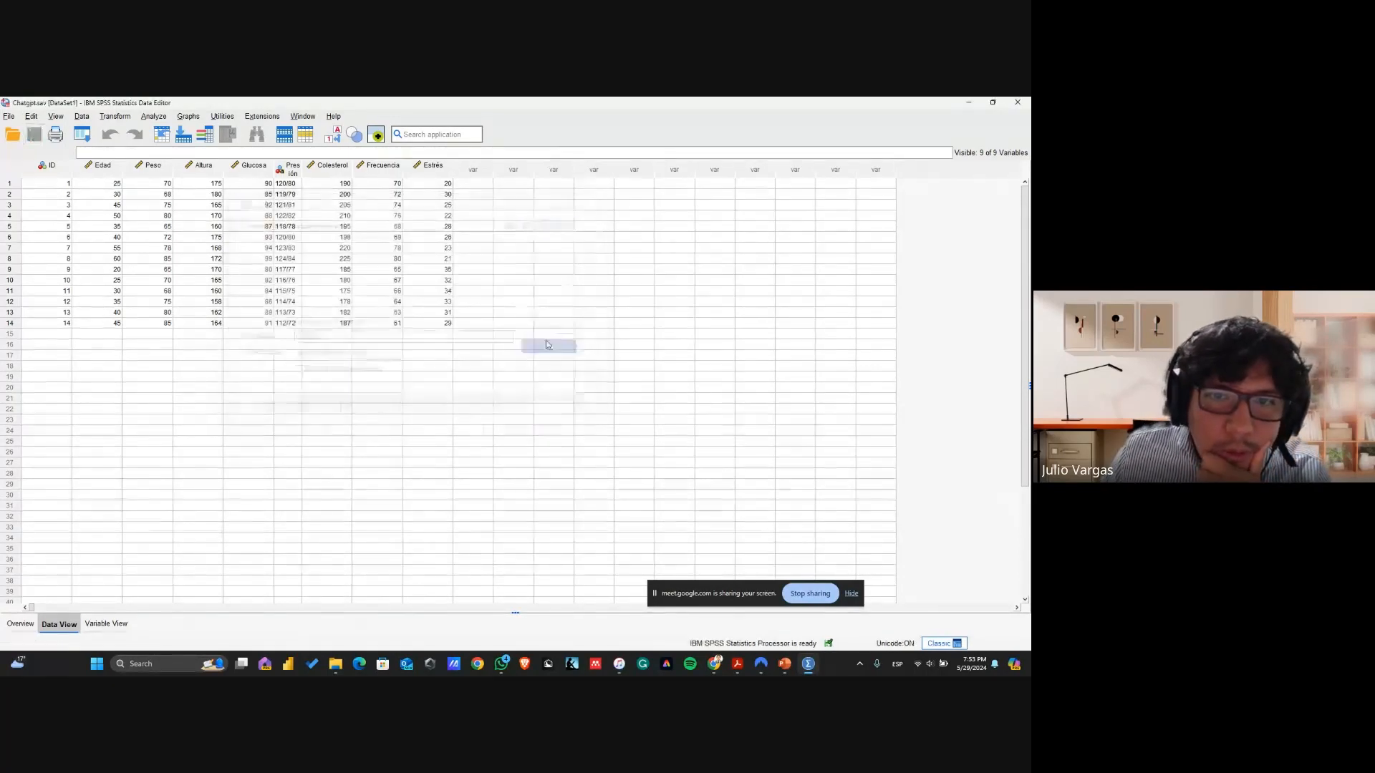
# Import the Excel worksheet of Base de datos IA.xlsx as a second dataset, reading variable names from the first row
pyautogui.click(10, 116)
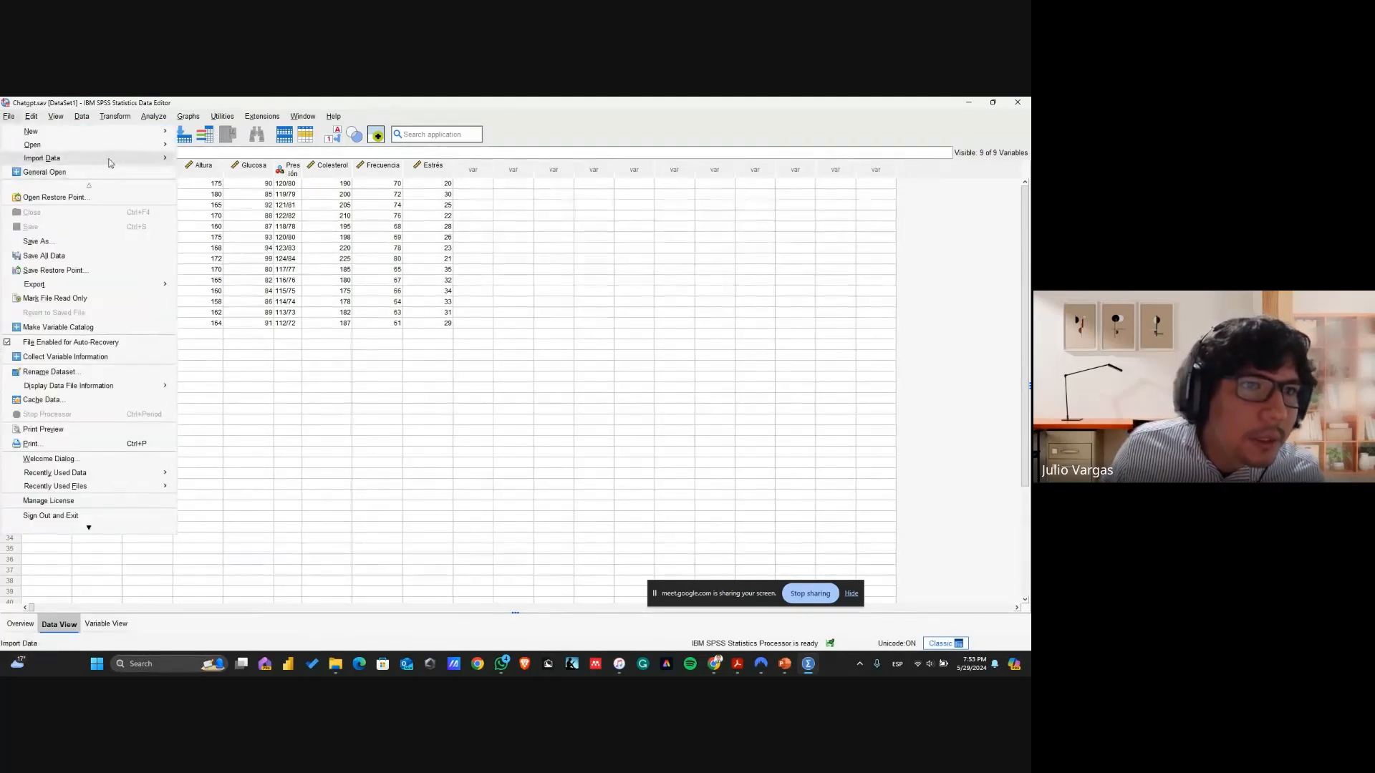
pyautogui.moveTo(107, 159)
pyautogui.click(201, 175)
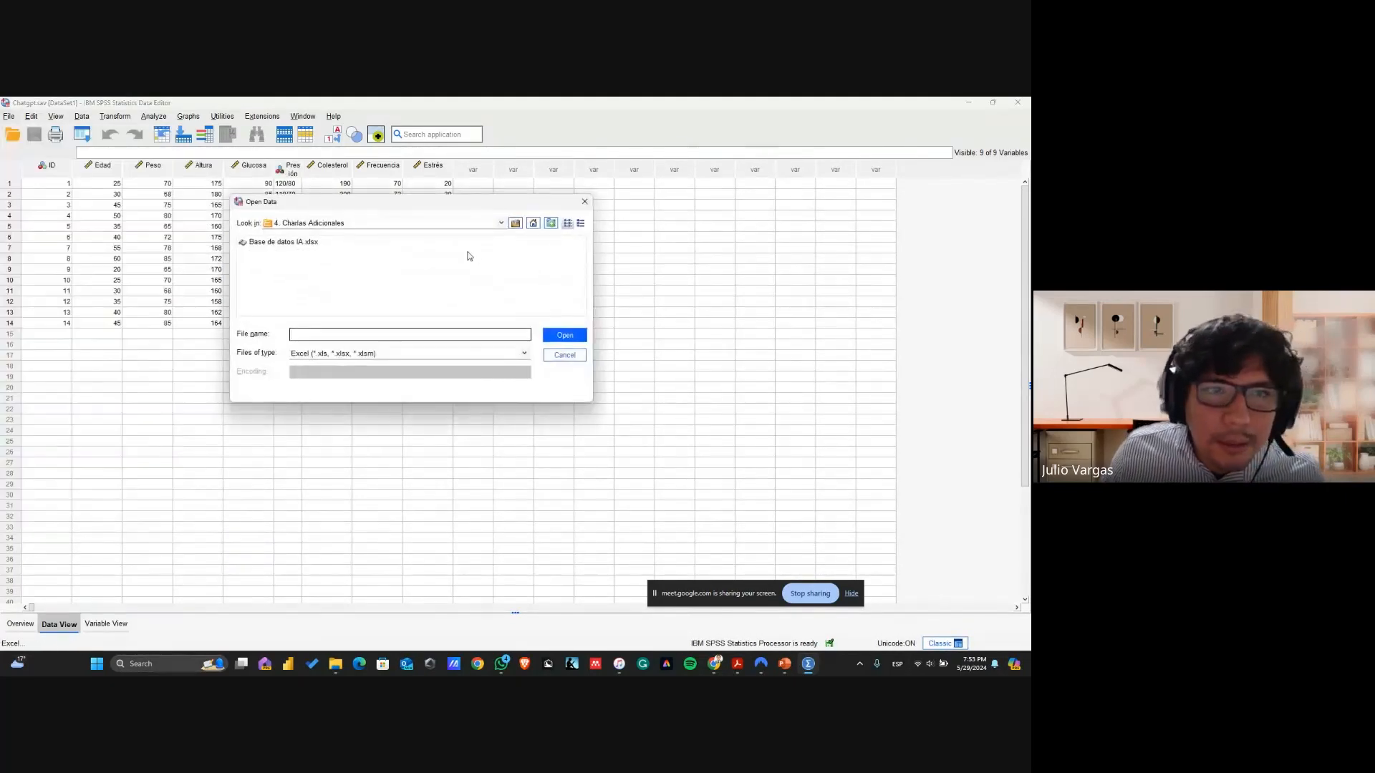
pyautogui.click(311, 242)
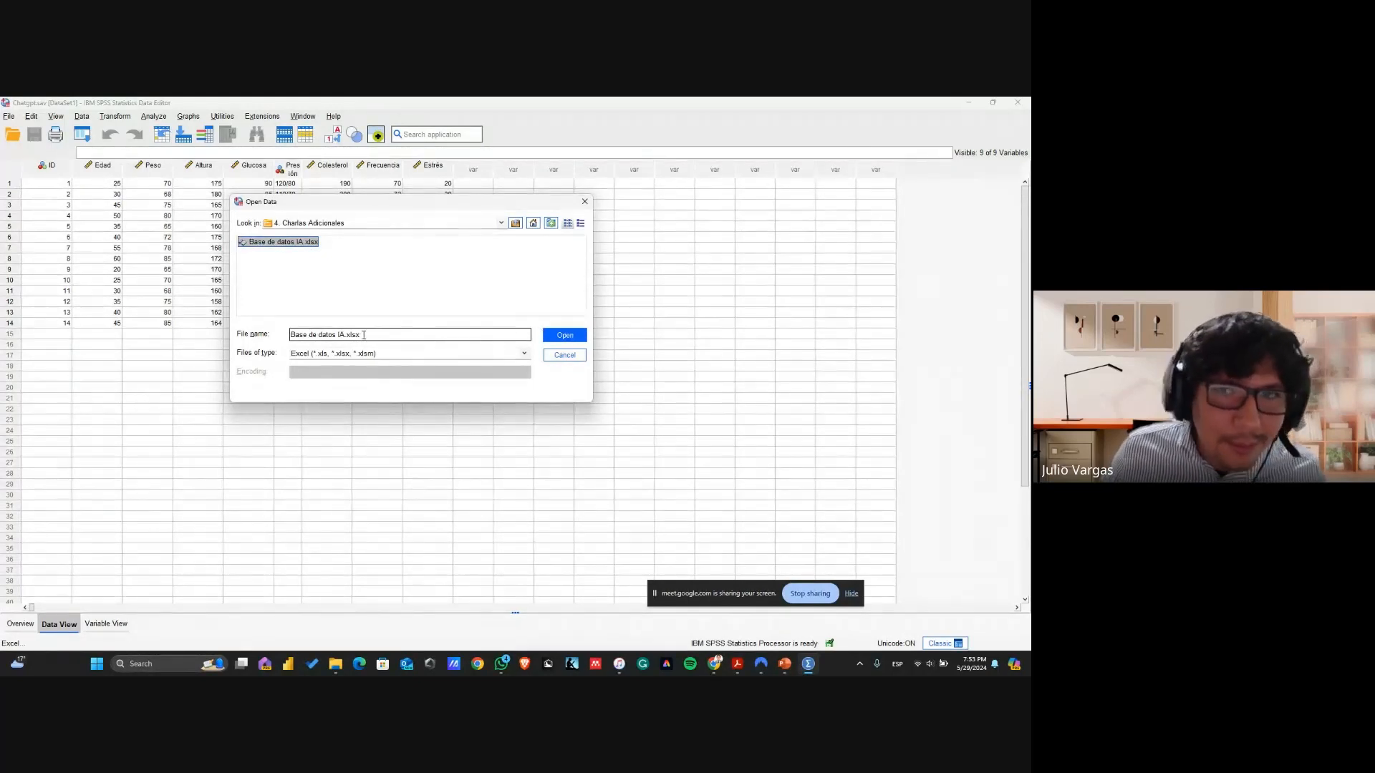
pyautogui.click(545, 335)
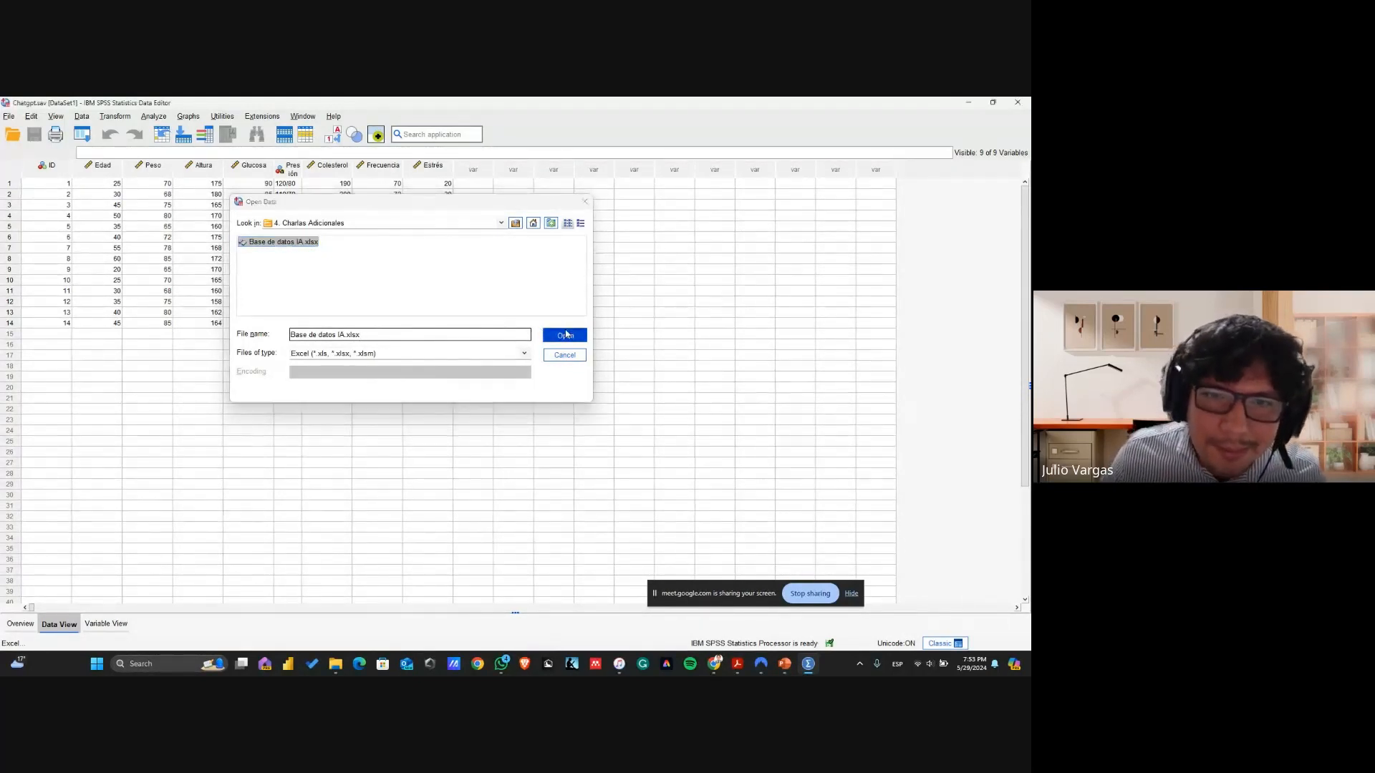
pyautogui.click(476, 271)
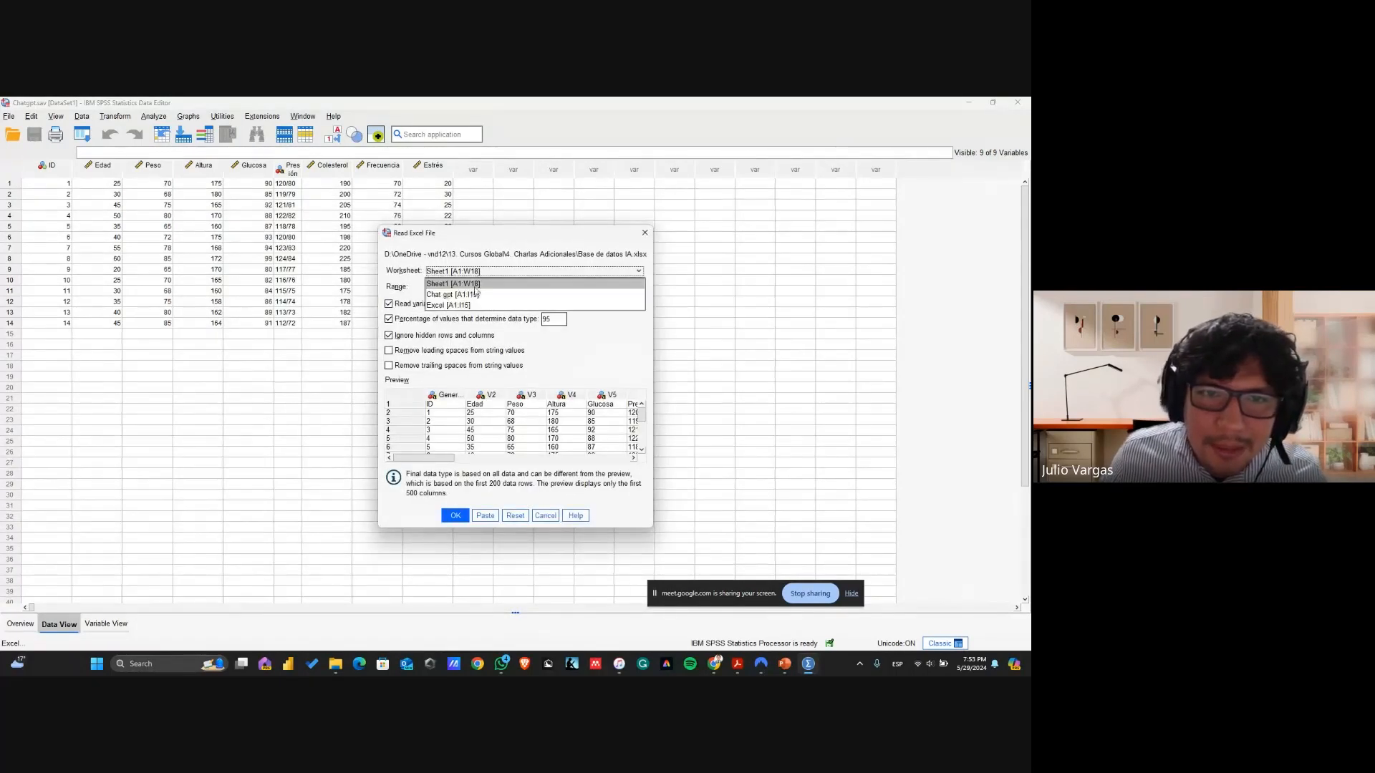
pyautogui.click(466, 303)
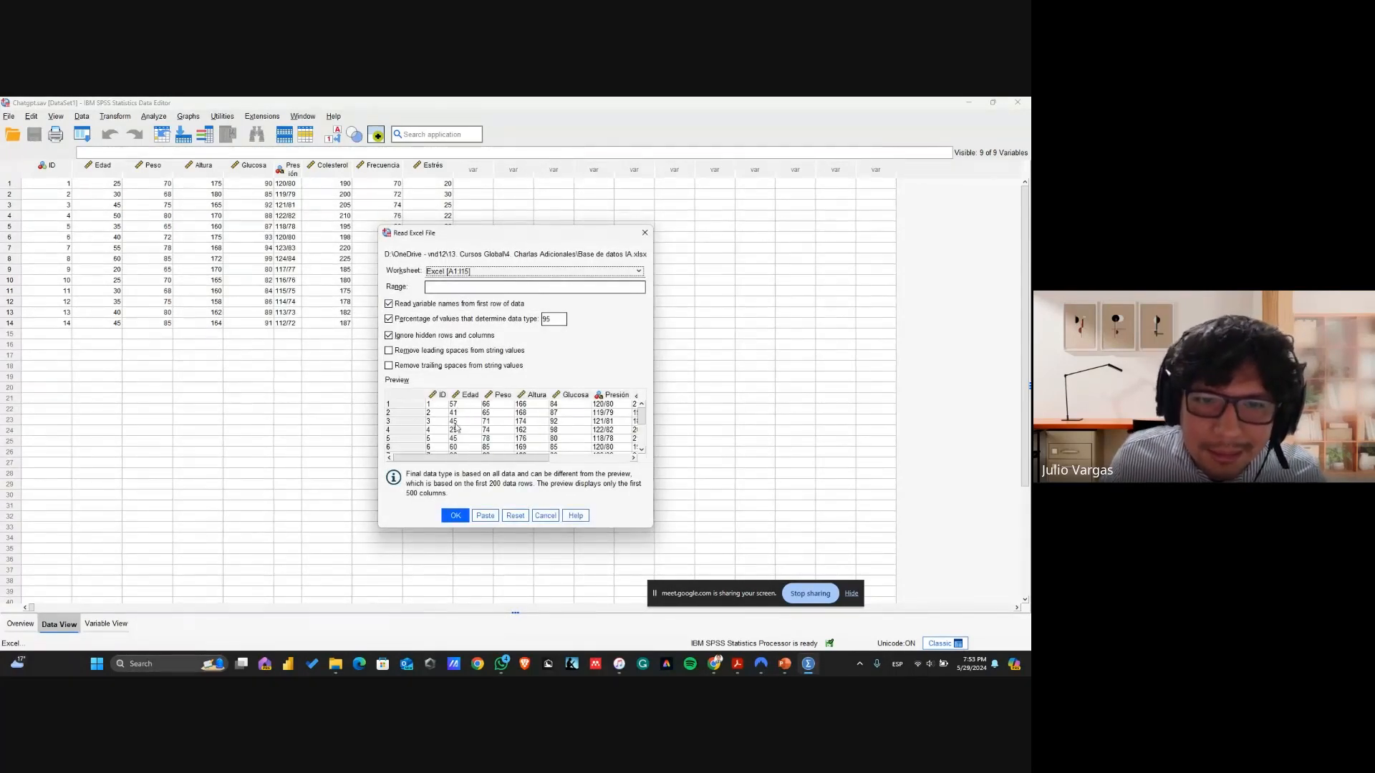
pyautogui.click(455, 515)
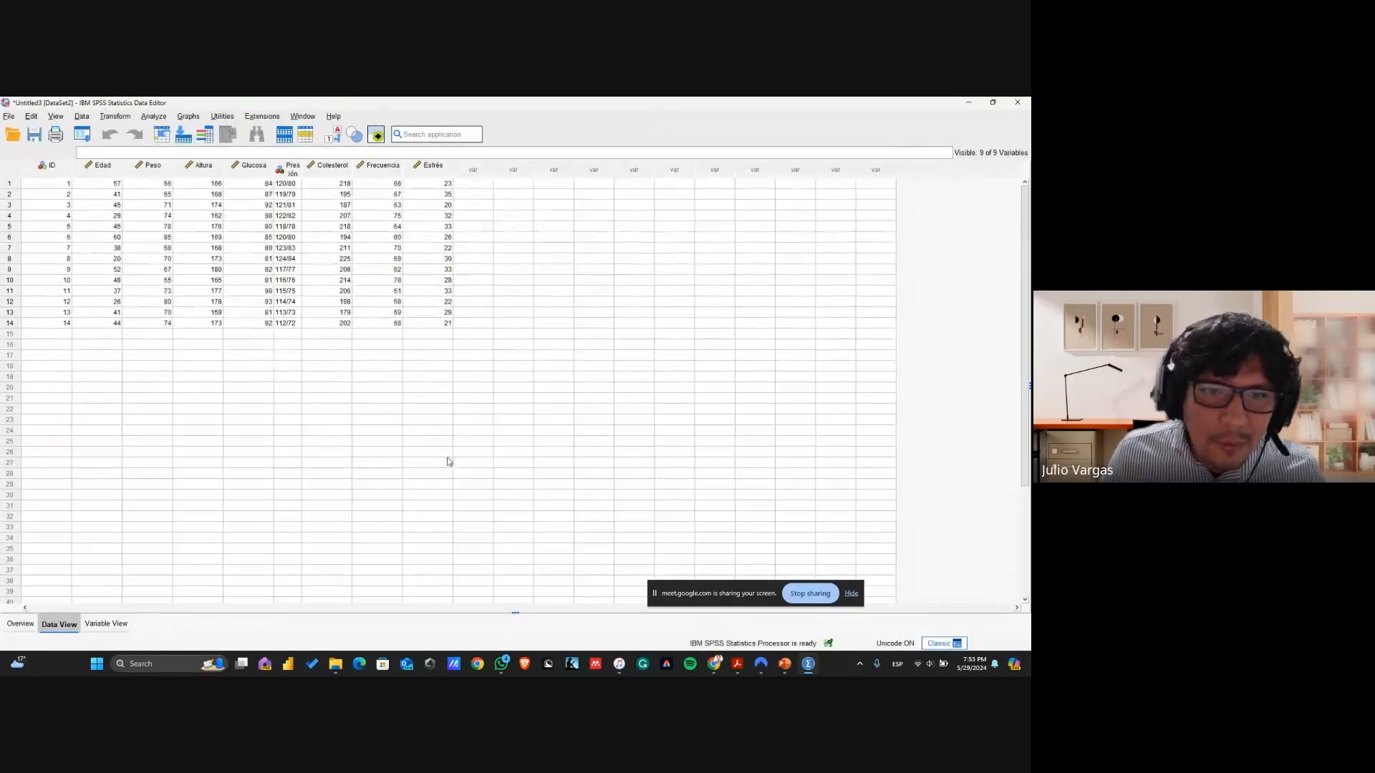
# Save the second imported dataset as Excel in SPSS Statistics (*.sav) format in the 4. Charlas Adicionales folder
pyautogui.click(34, 134)
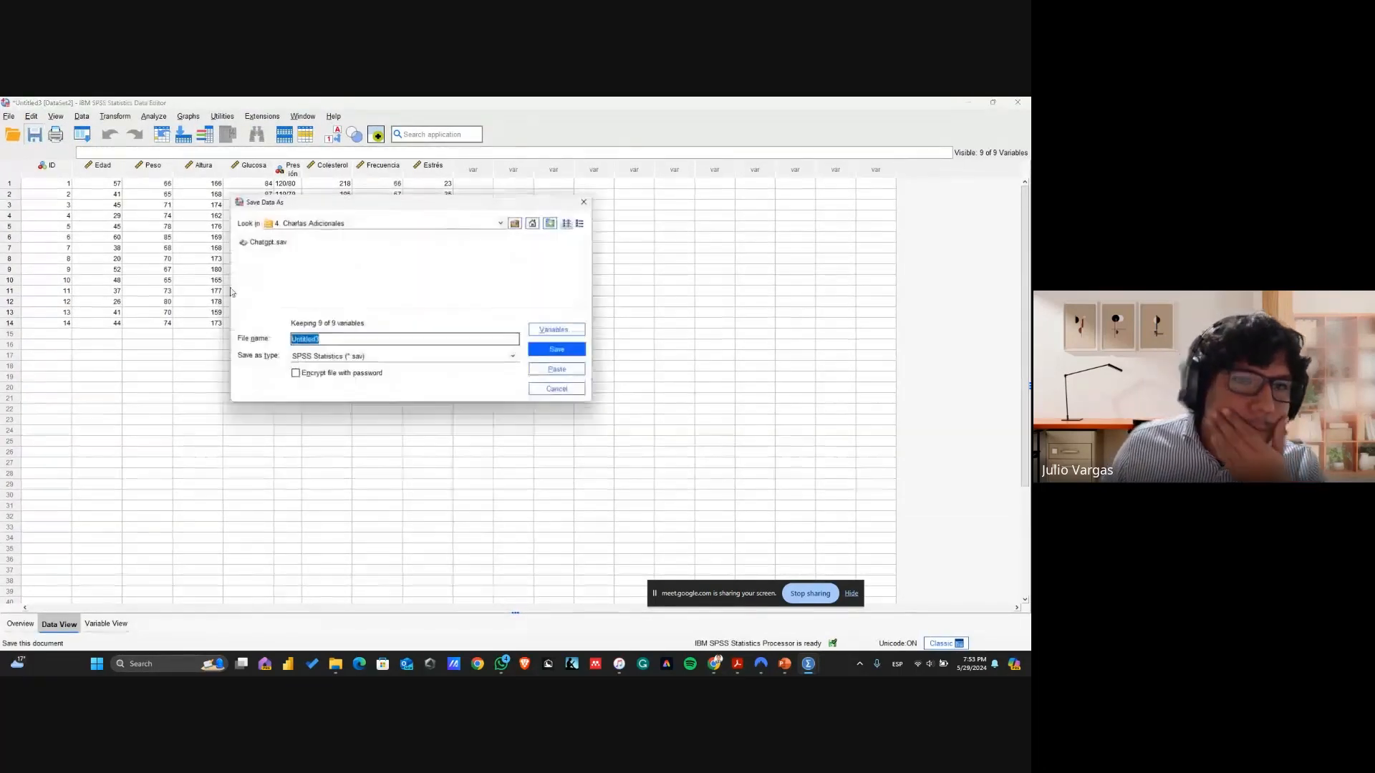
pyautogui.write('E')
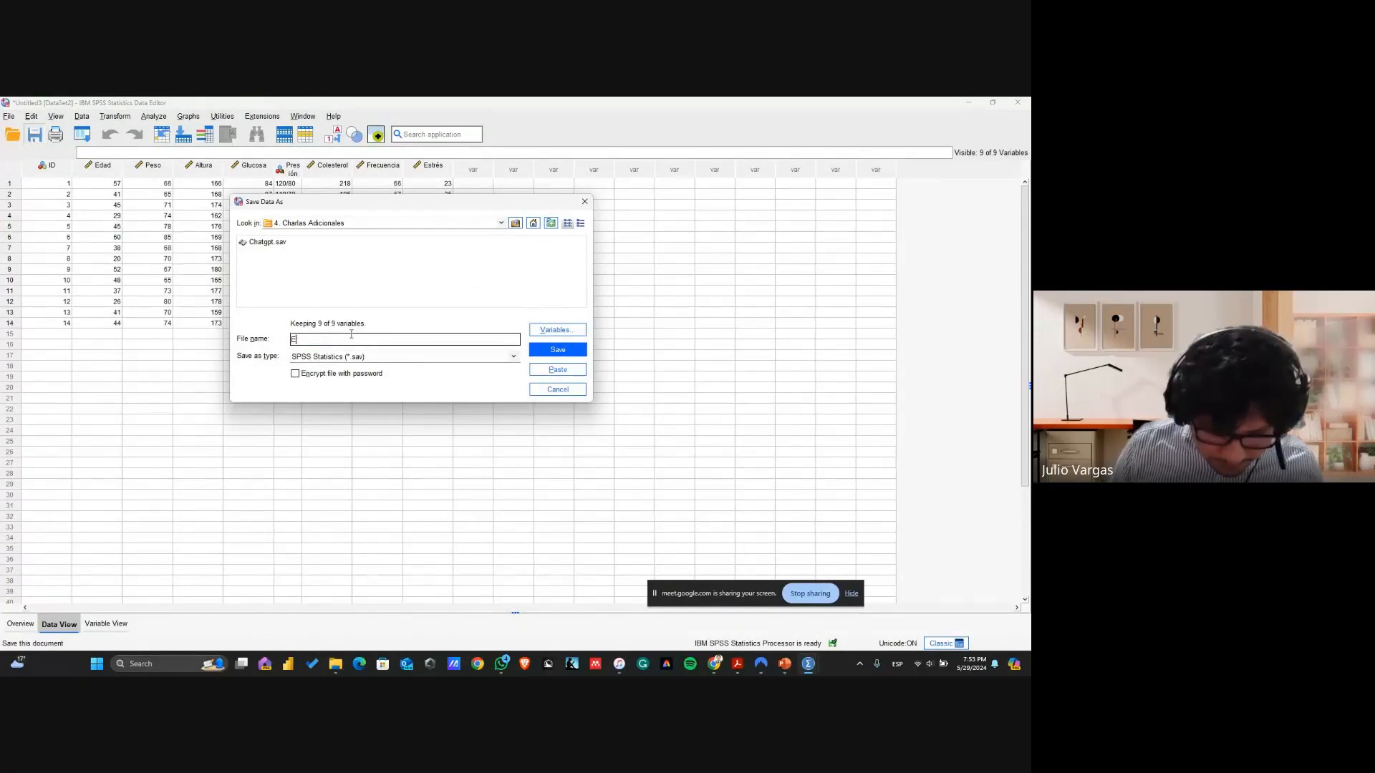
pyautogui.write('xcel')
pyautogui.press('Return')
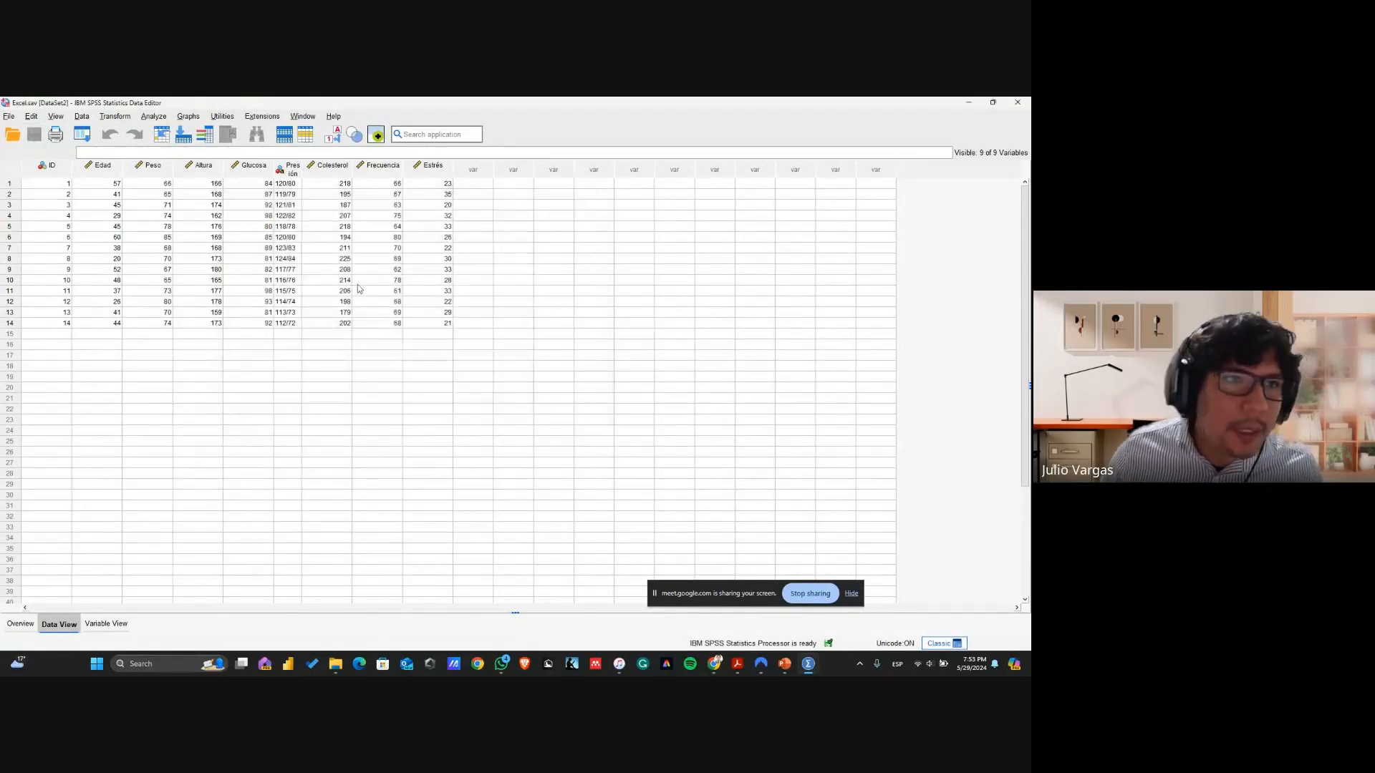
# Switch to the Chatgpt dataset and examine its variable definitions and the case values in the ID to Estrés columns
pyautogui.hotkey('alt', 'Tab')
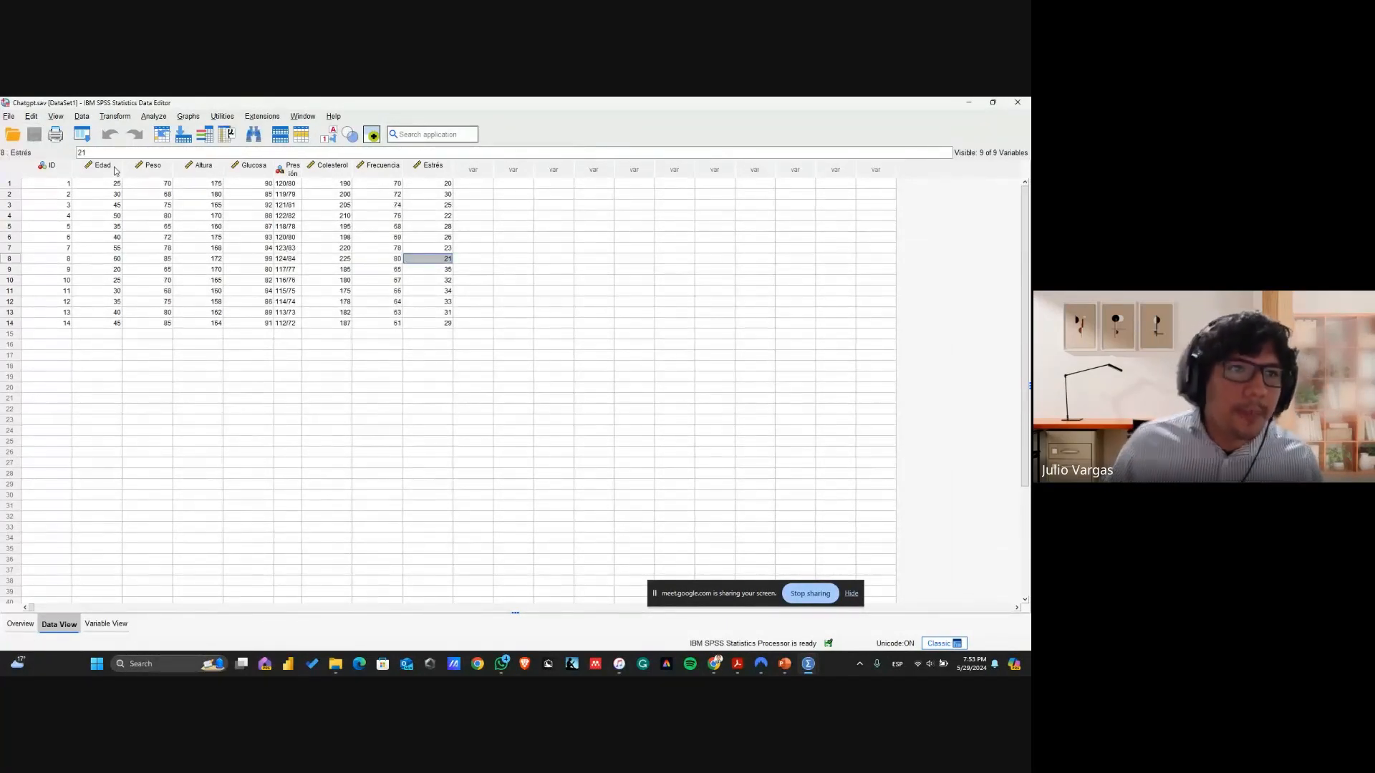
pyautogui.click(53, 168)
pyautogui.doubleClick(53, 168)
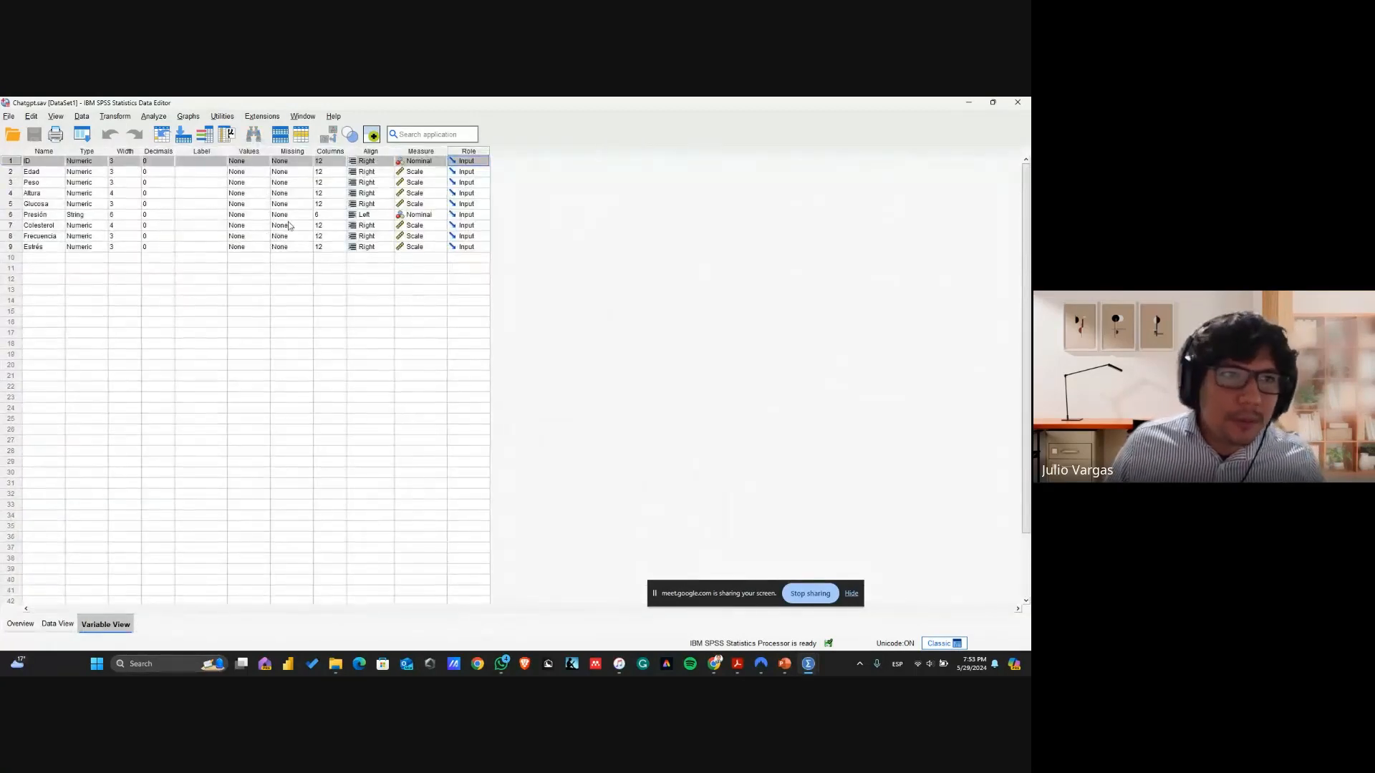
pyautogui.click(57, 623)
pyautogui.click(286, 376)
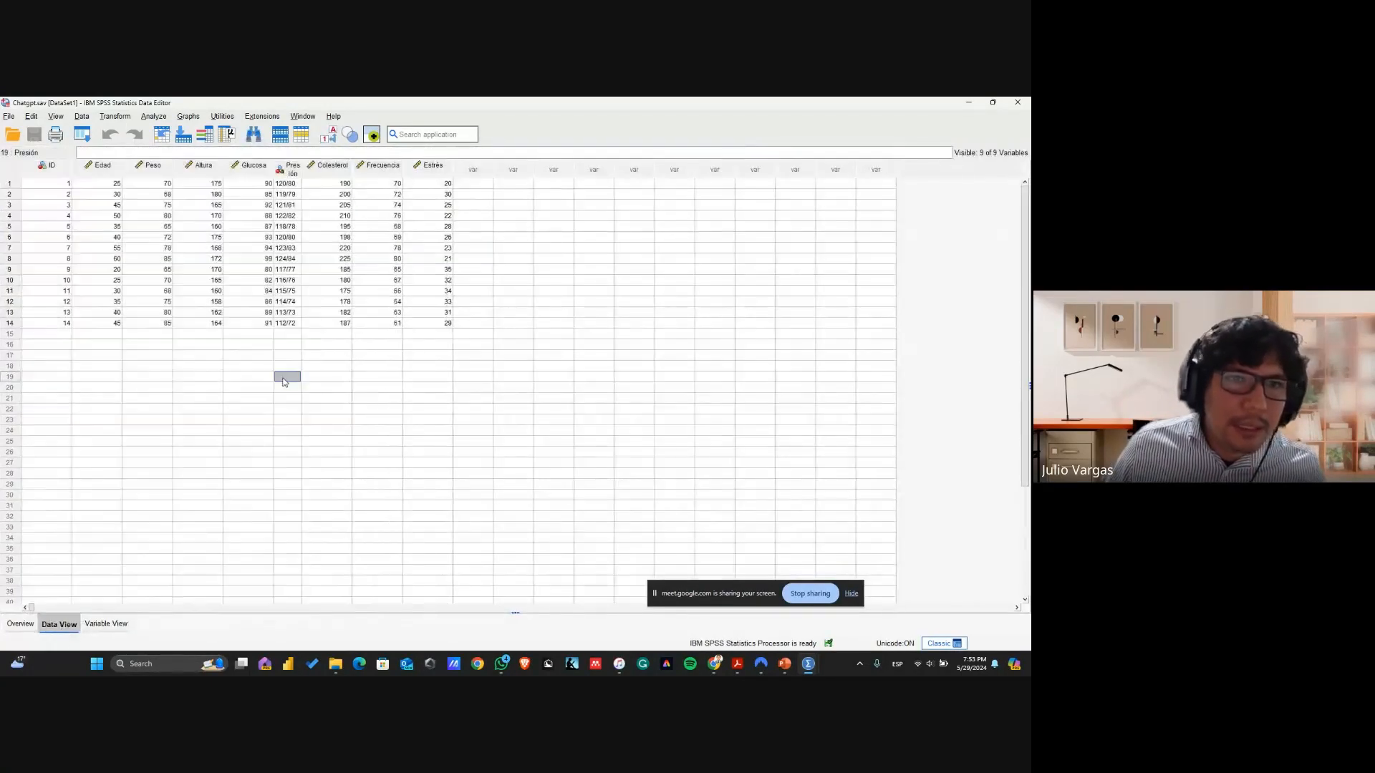
pyautogui.click(423, 170)
pyautogui.moveTo(423, 172); pyautogui.dragTo(39, 176)
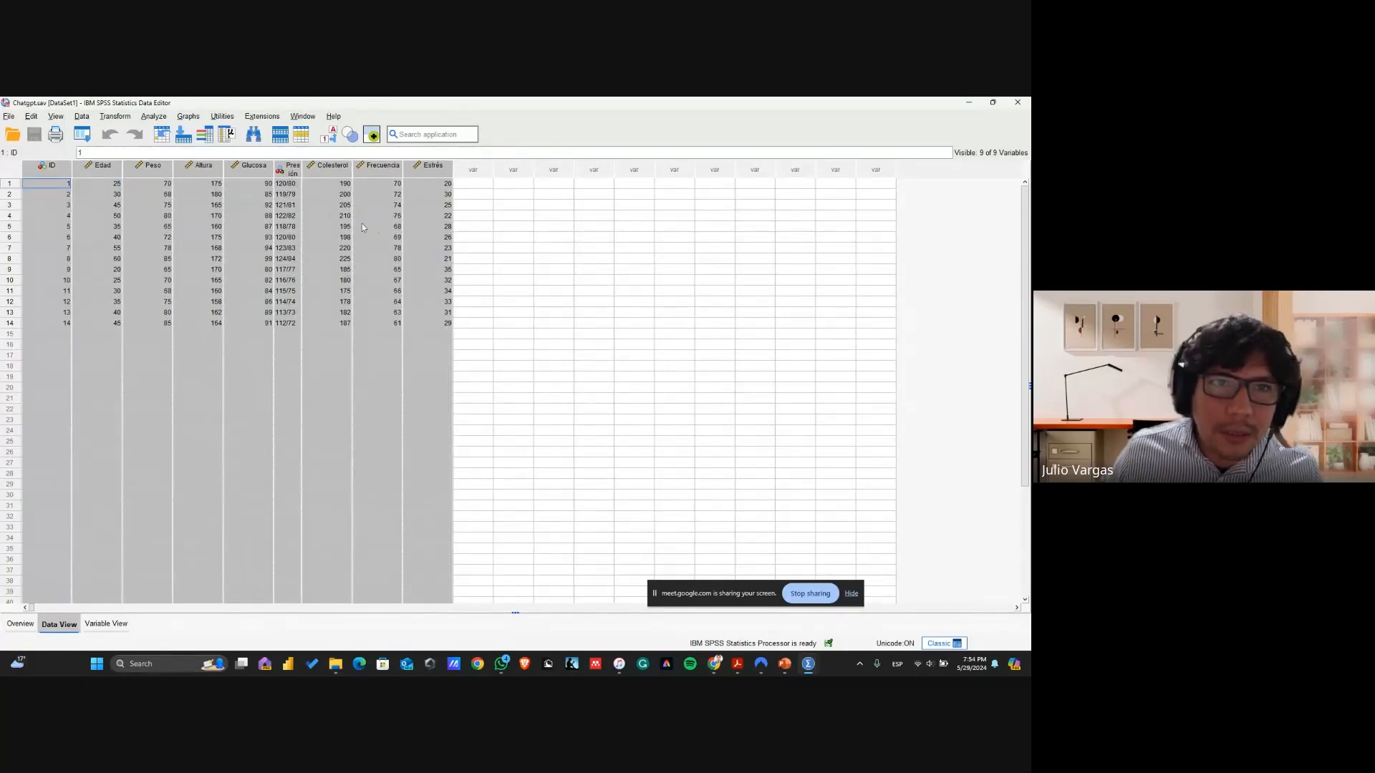
pyautogui.click(315, 196)
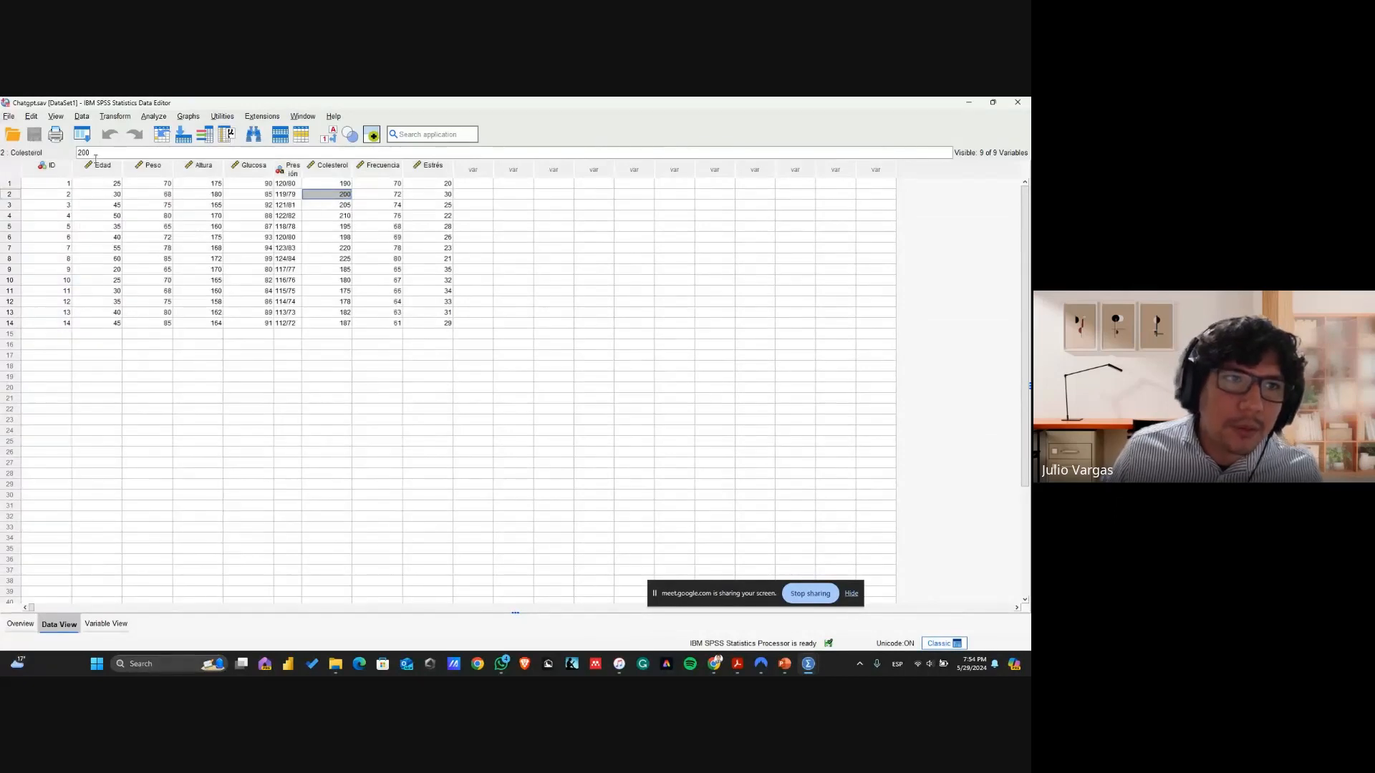
pyautogui.click(93, 167)
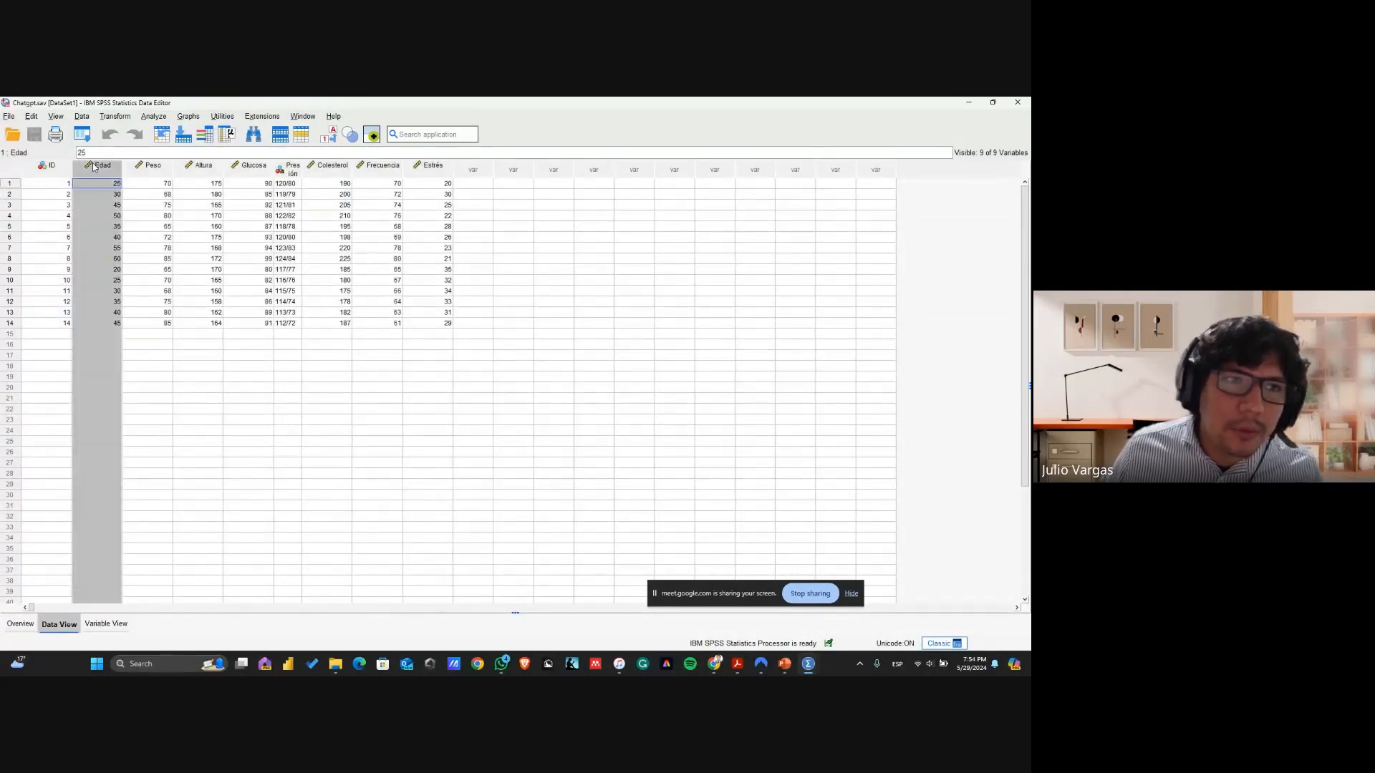
pyautogui.keyDown('ctrl'); pyautogui.click(280, 172); pyautogui.keyUp('ctrl')
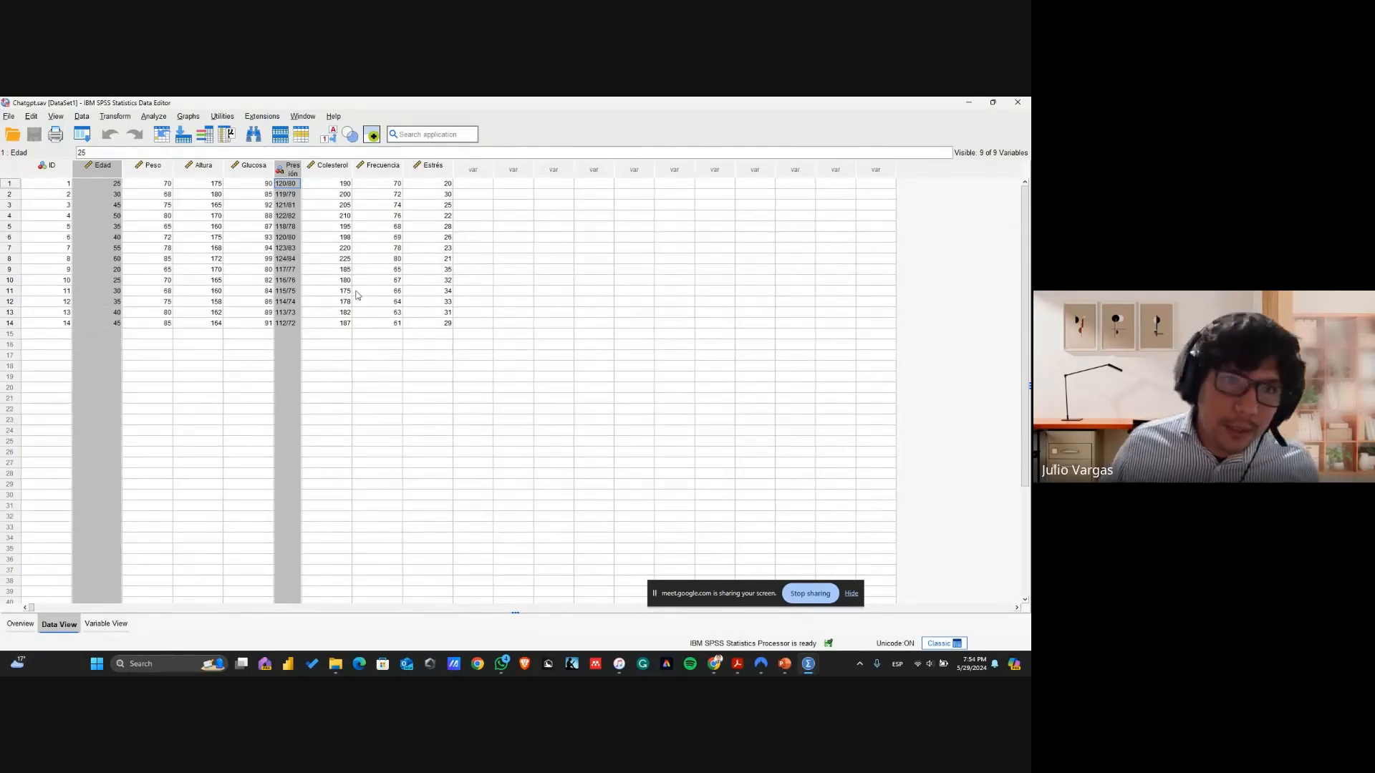
pyautogui.click(438, 323)
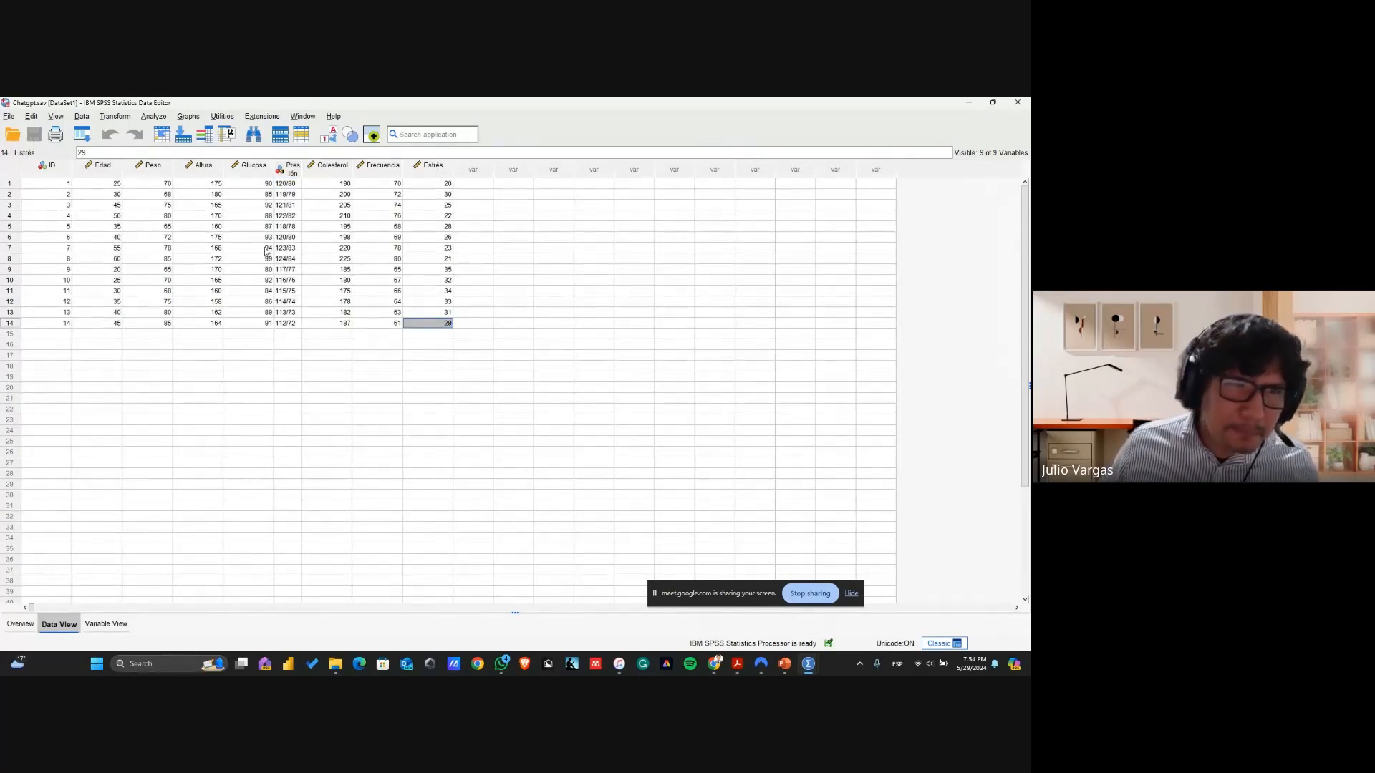
pyautogui.moveTo(111, 172); pyautogui.dragTo(428, 199)
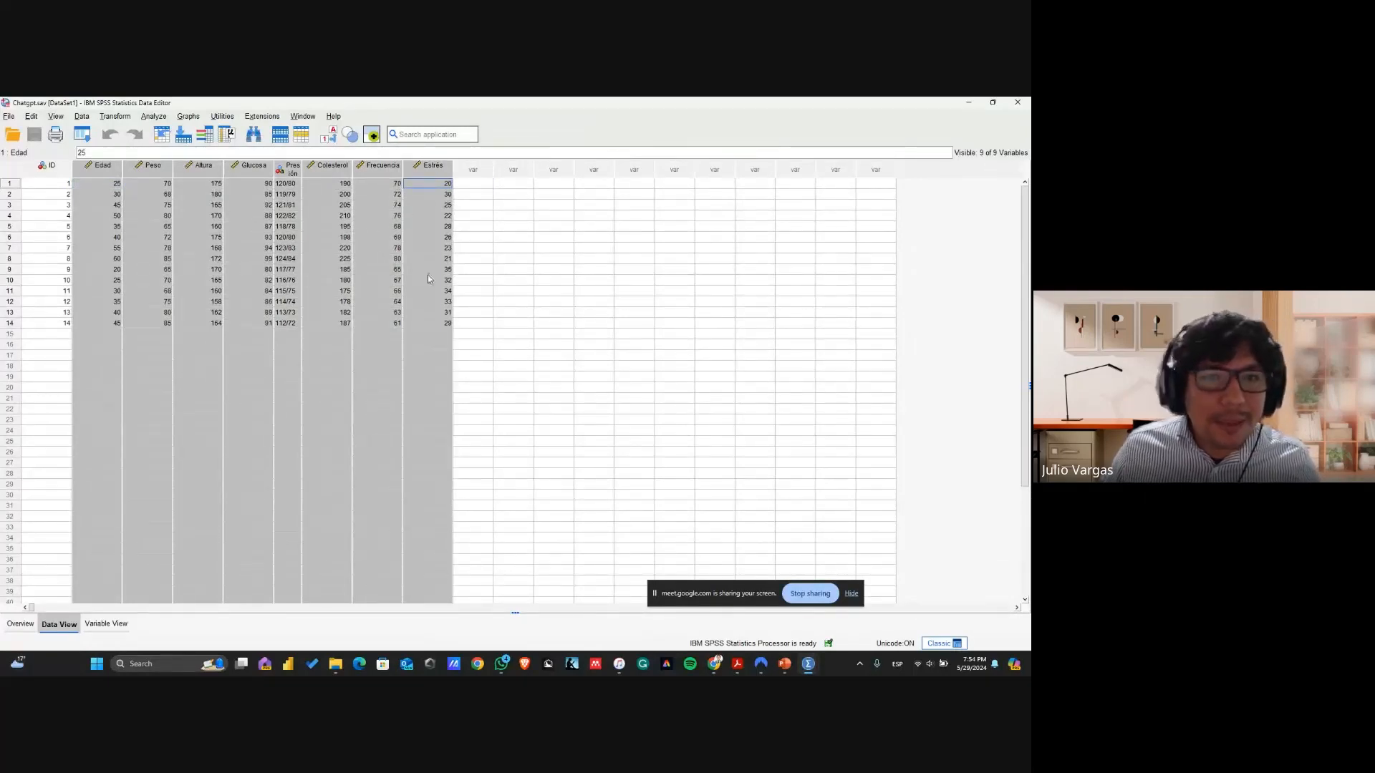
pyautogui.click(428, 323)
pyautogui.moveTo(423, 315); pyautogui.dragTo(201, 300)
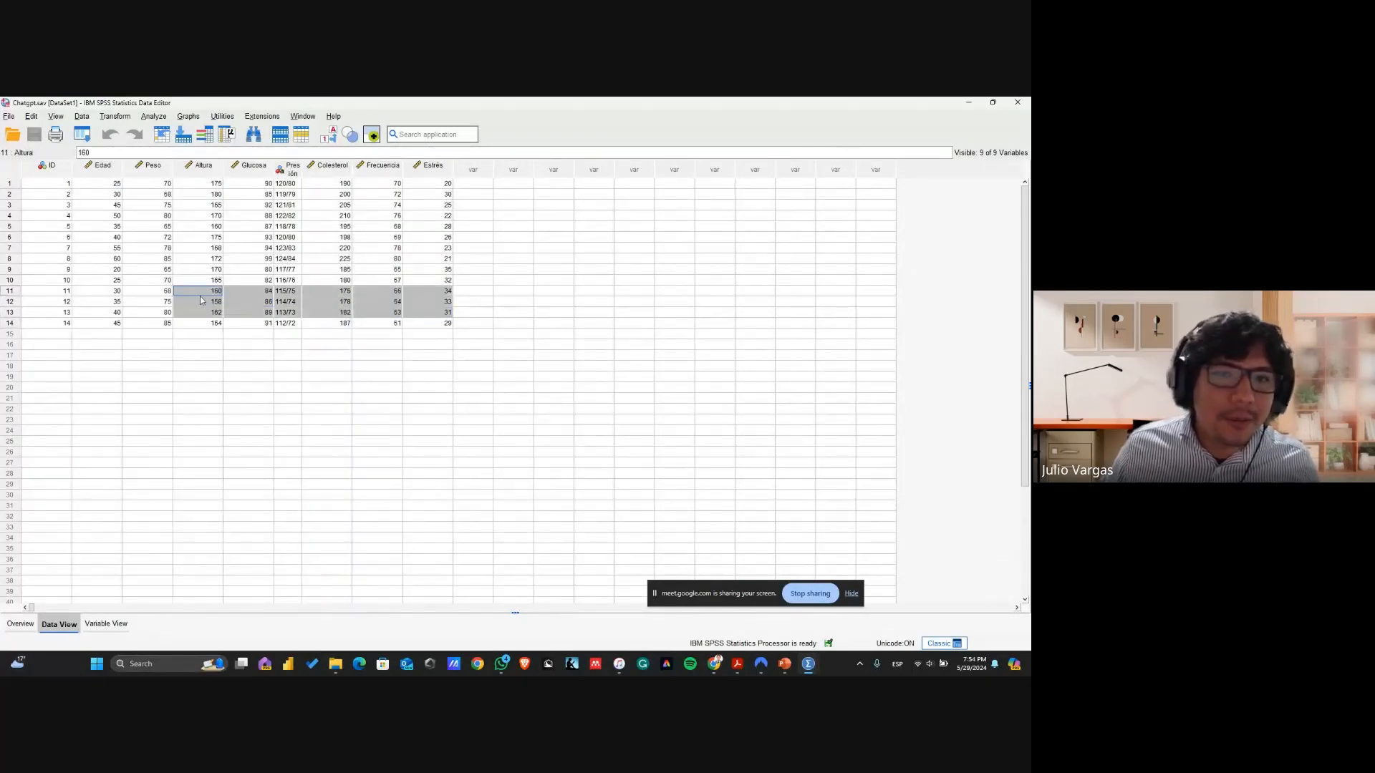
pyautogui.moveTo(428, 323); pyautogui.dragTo(46, 187)
pyautogui.rightClick(47, 186)
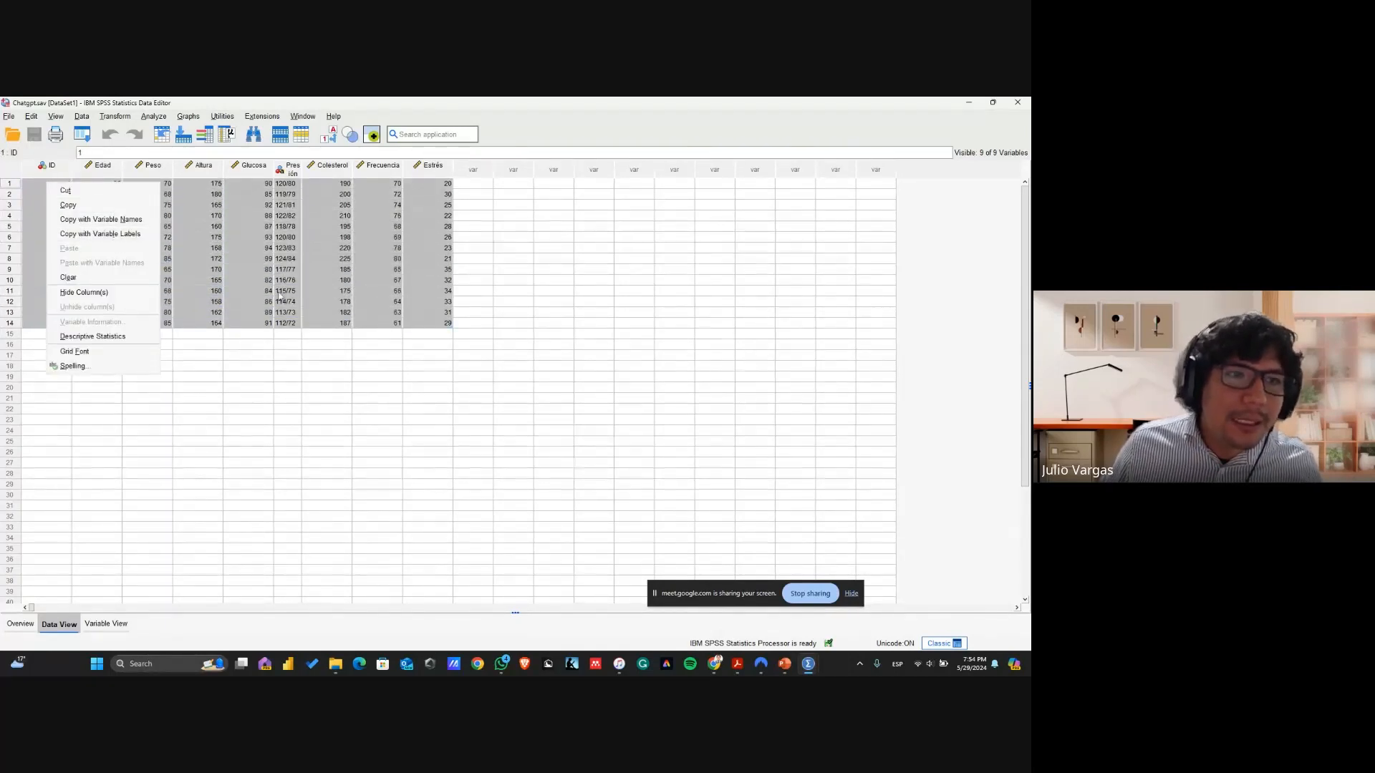
pyautogui.click(292, 282)
pyautogui.moveTo(428, 321); pyautogui.dragTo(51, 186)
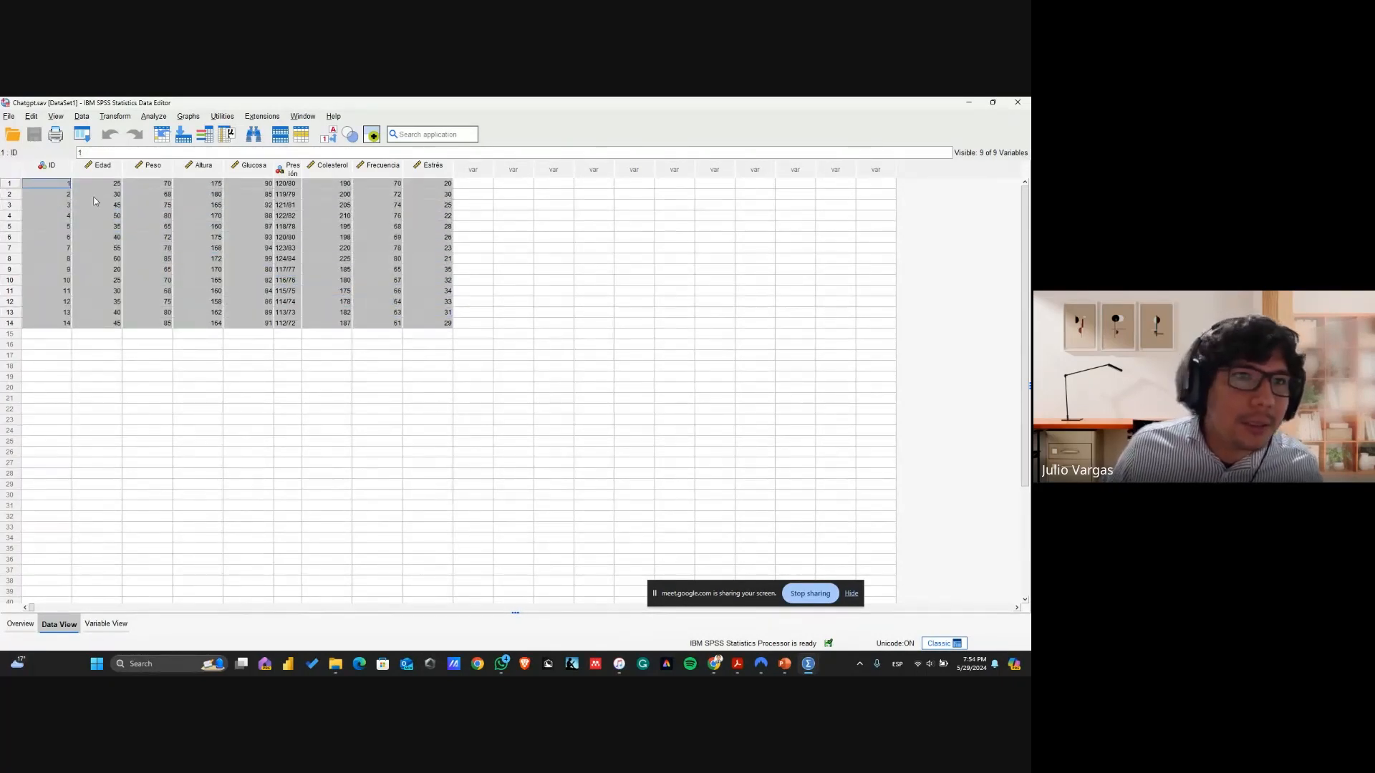
pyautogui.rightClick(201, 203)
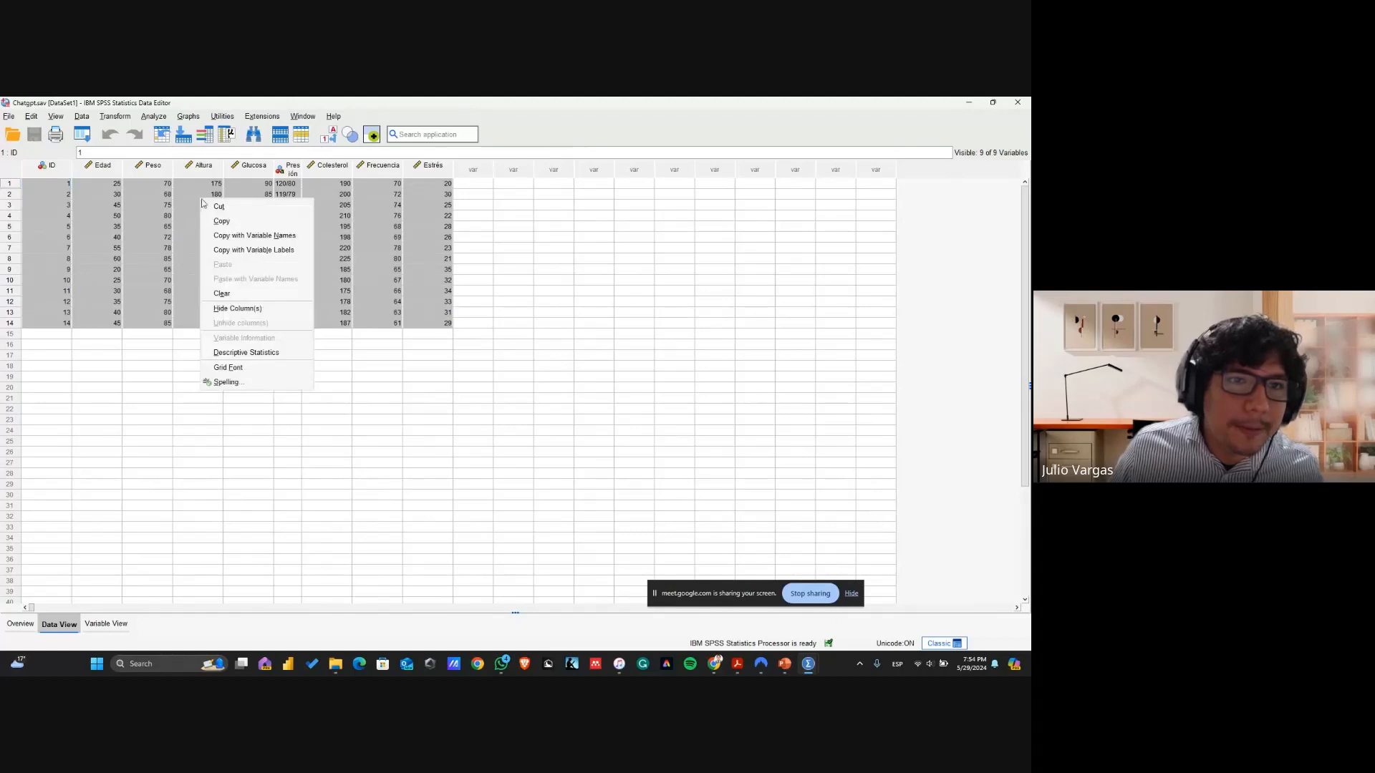
pyautogui.click(187, 204)
pyautogui.click(187, 204)
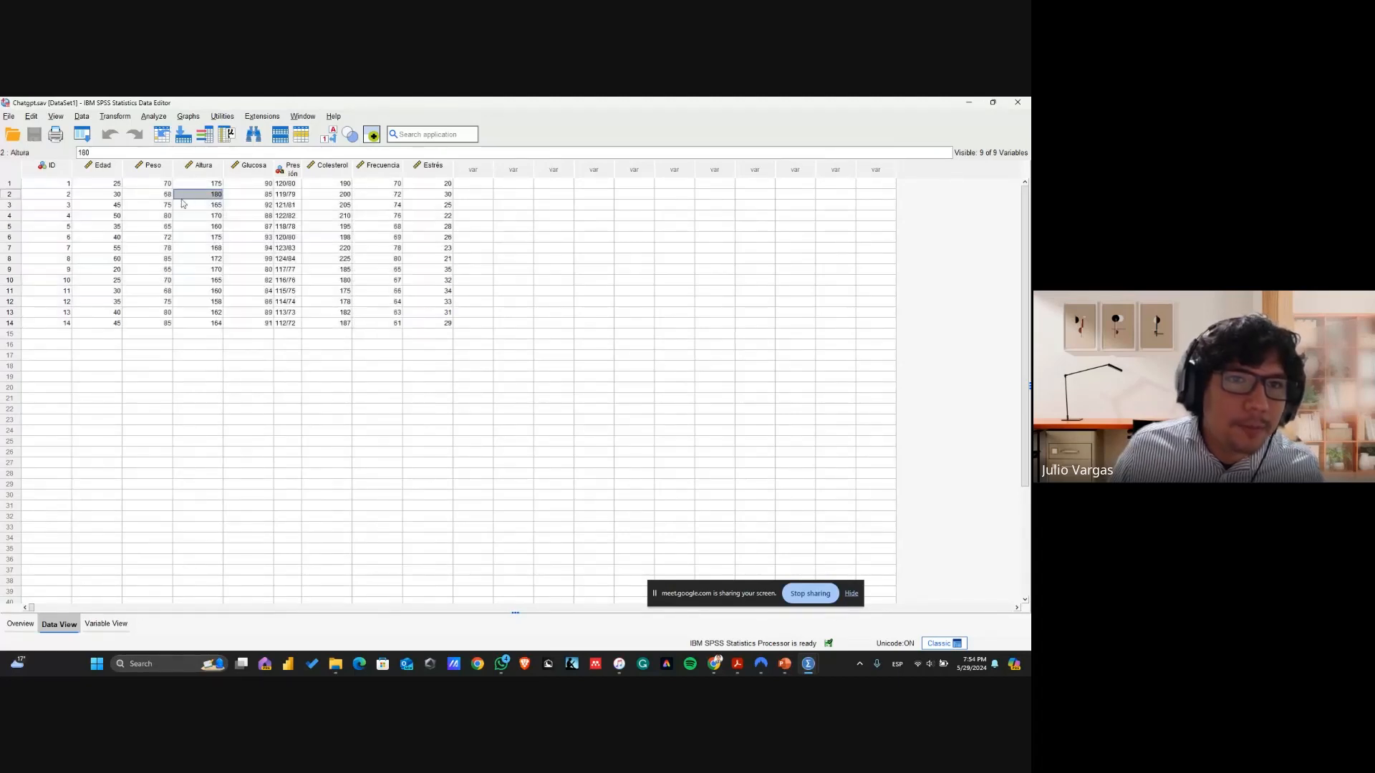
# Try to paste all the Chatgpt variable names into the ID variable's label, then undo the paste
pyautogui.click(98, 625)
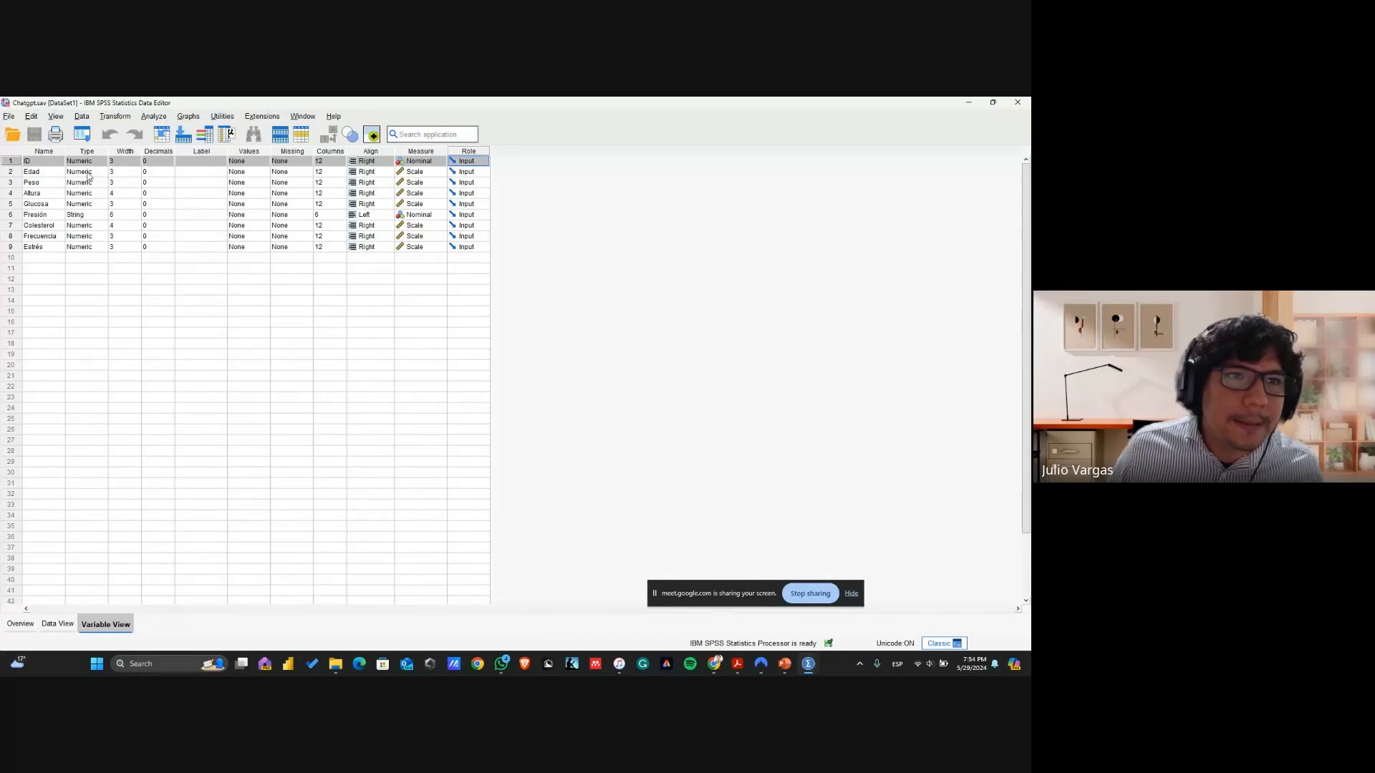
pyautogui.moveTo(34, 161); pyautogui.dragTo(51, 243)
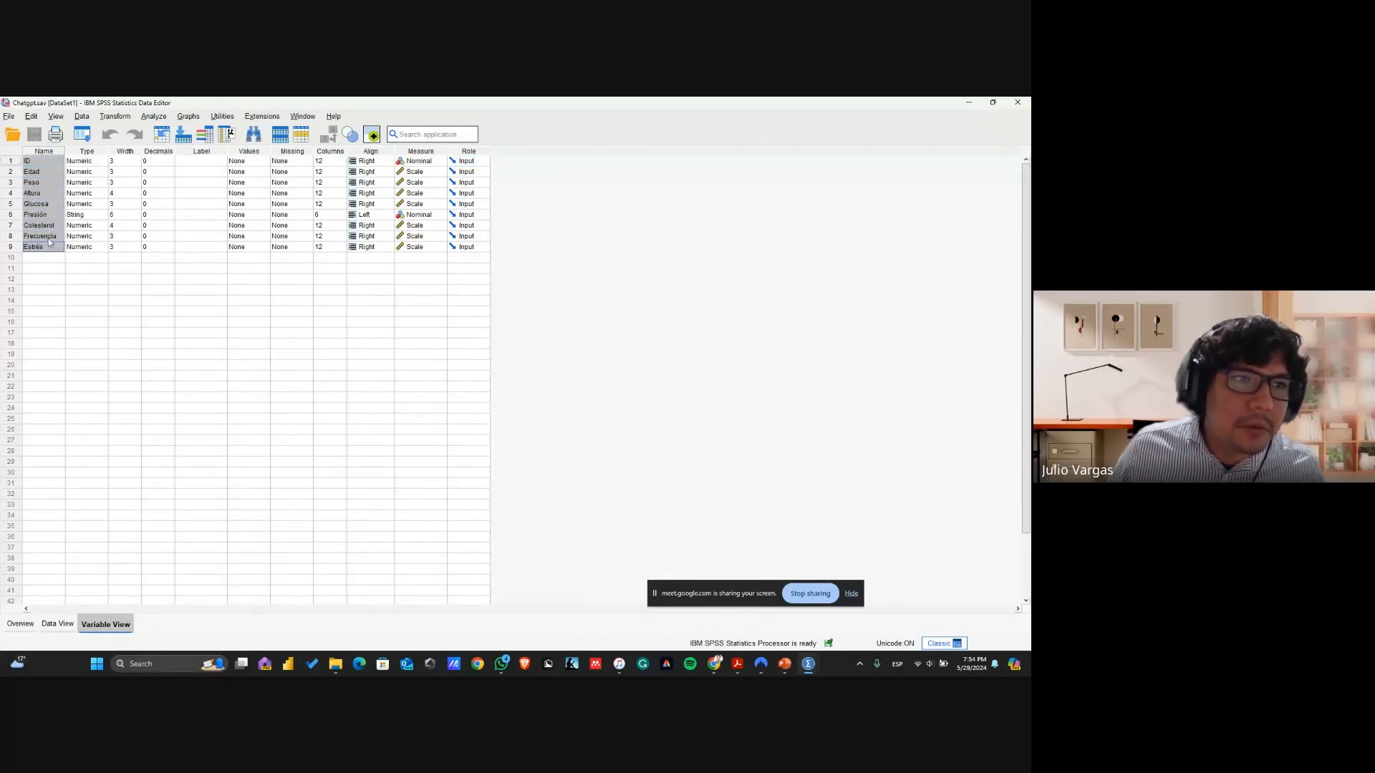
pyautogui.click(207, 166)
pyautogui.hotkey('ctrl', 'v')
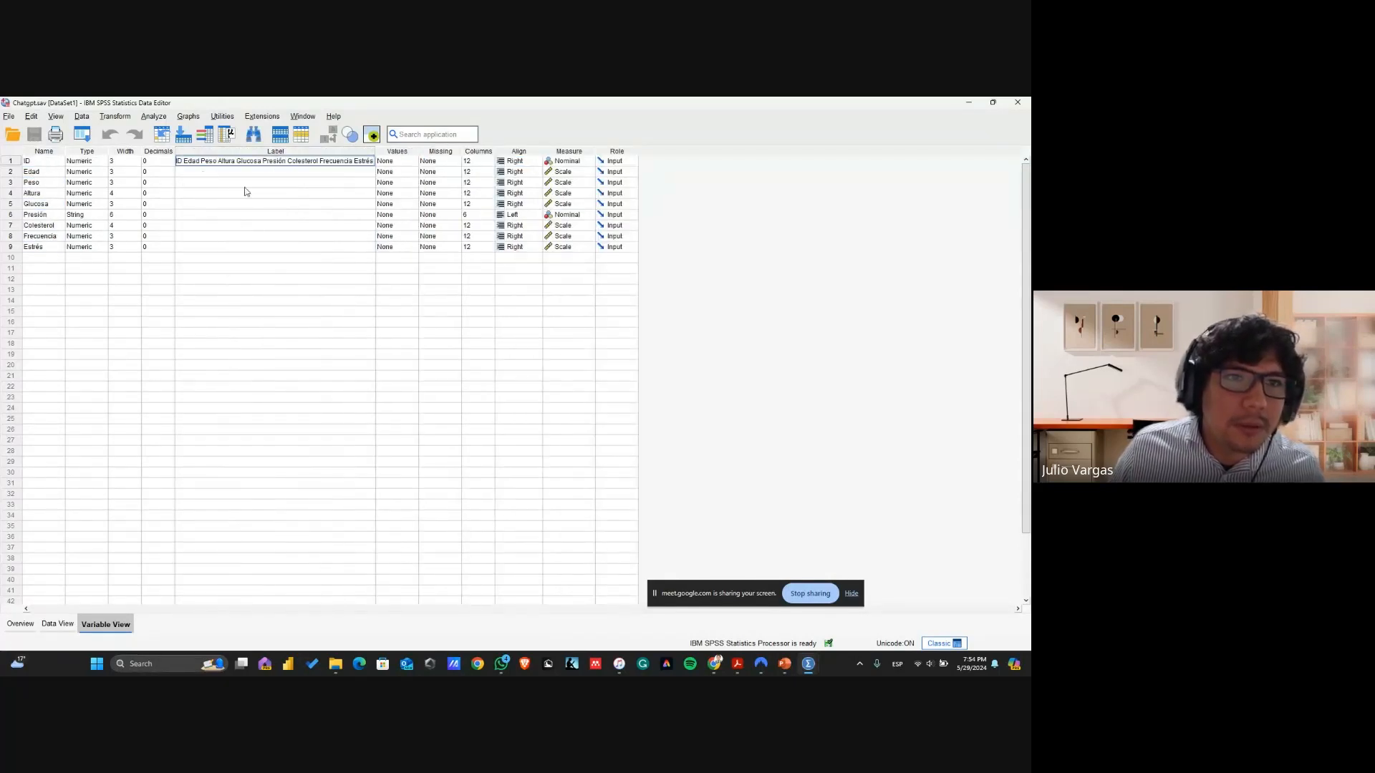
pyautogui.click(259, 255)
pyautogui.hotkey('ctrl', 'z')
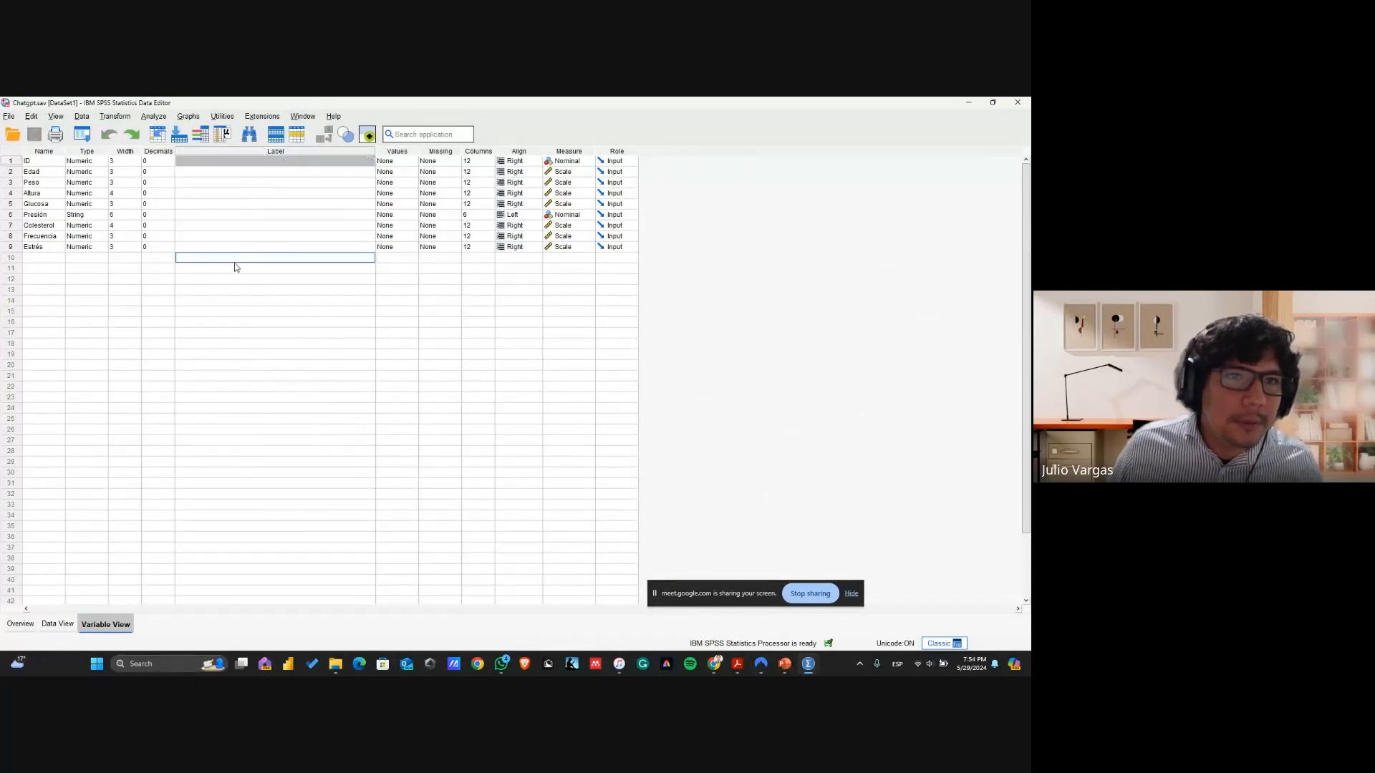
# Copy the names of variables ID to Estrés into their matching Label cells and narrow the Label column
pyautogui.click(212, 151)
pyautogui.moveTo(30, 162); pyautogui.dragTo(59, 248)
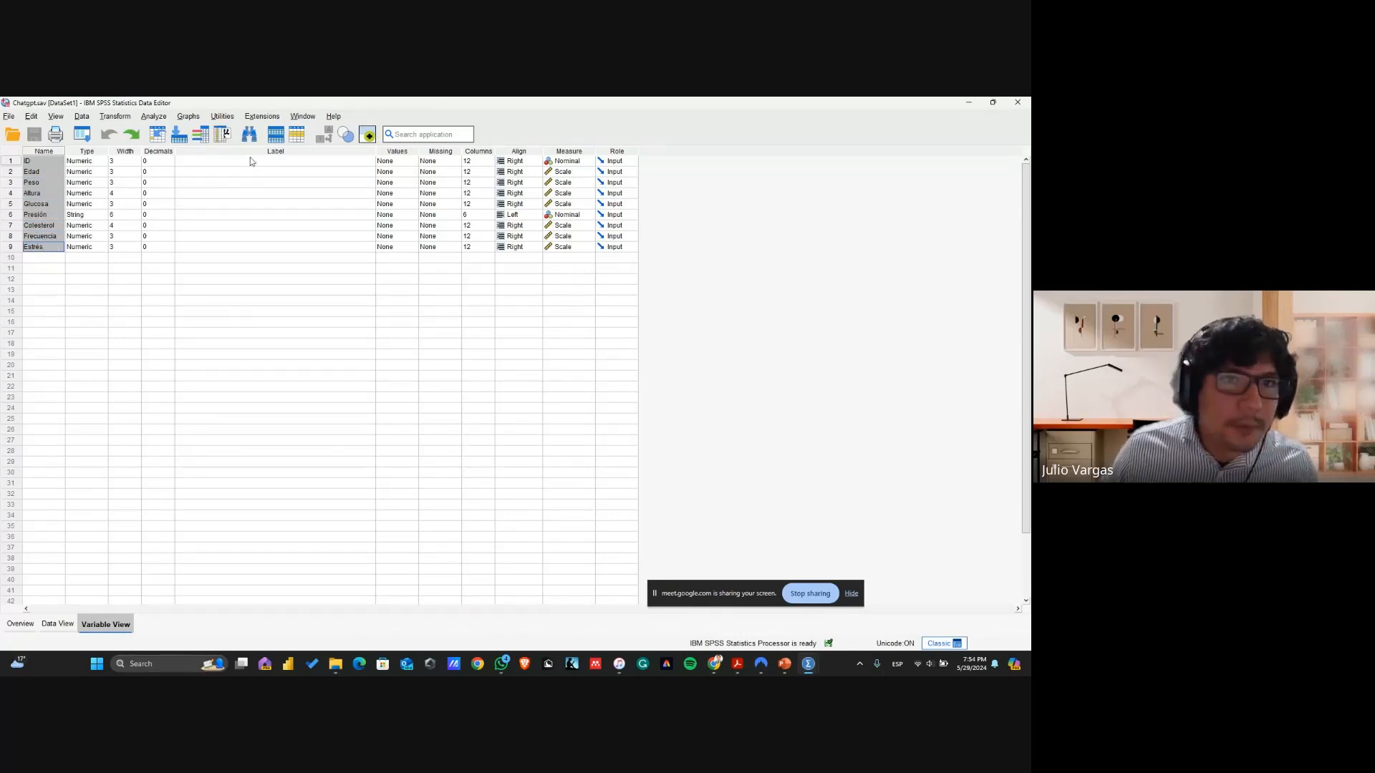
pyautogui.moveTo(250, 161); pyautogui.dragTo(247, 243)
pyautogui.hotkey('ctrl', 'v')
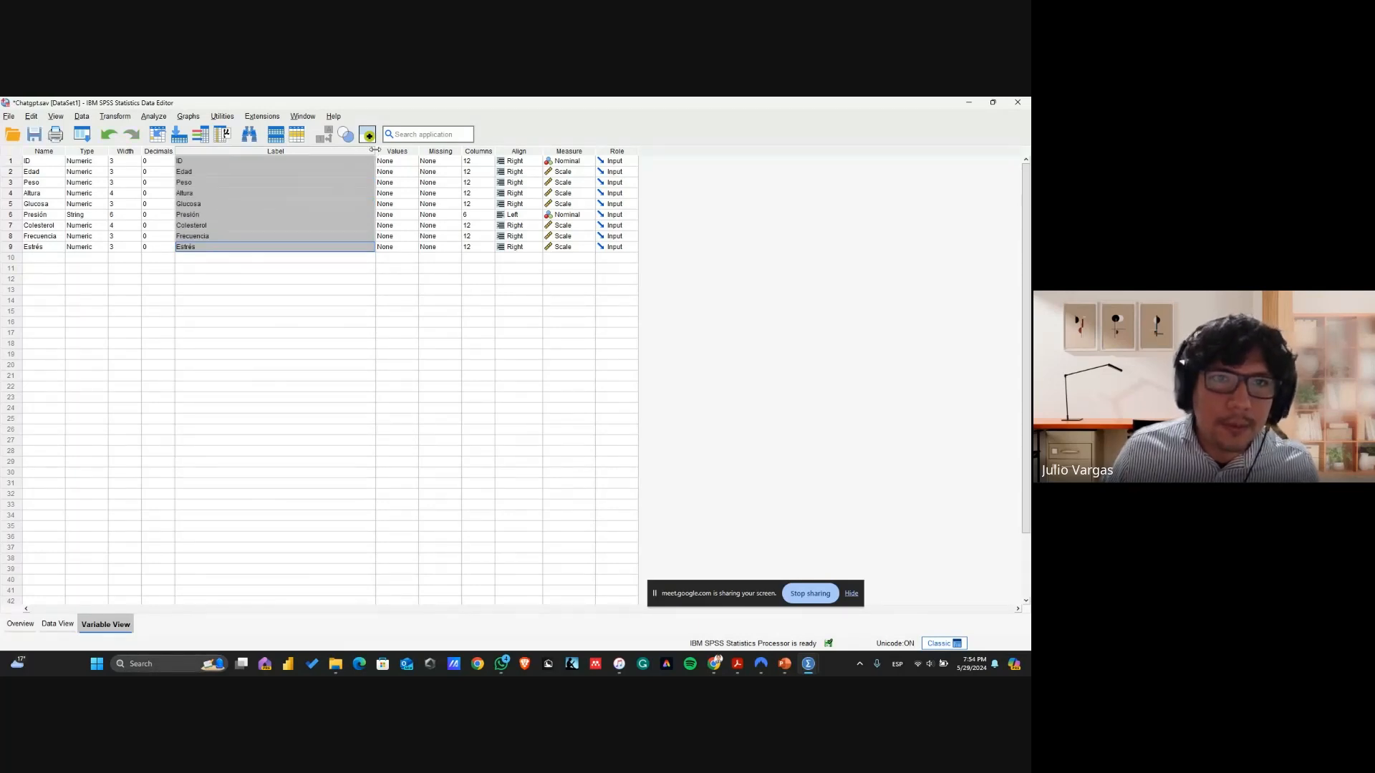
pyautogui.moveTo(375, 149); pyautogui.dragTo(237, 152)
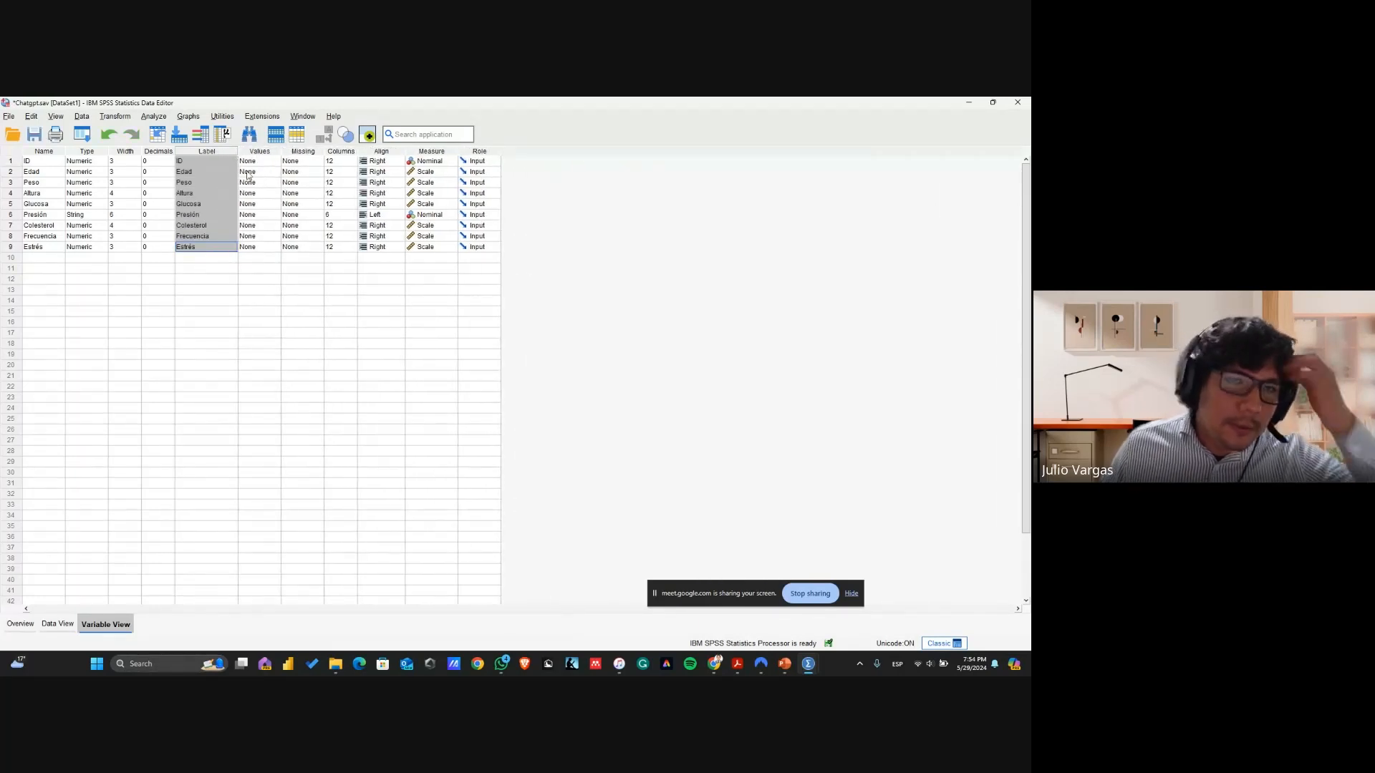
# Check the label and value label cells of the variables from Edad to Estrés in the Chatgpt dataset
pyautogui.click(249, 174)
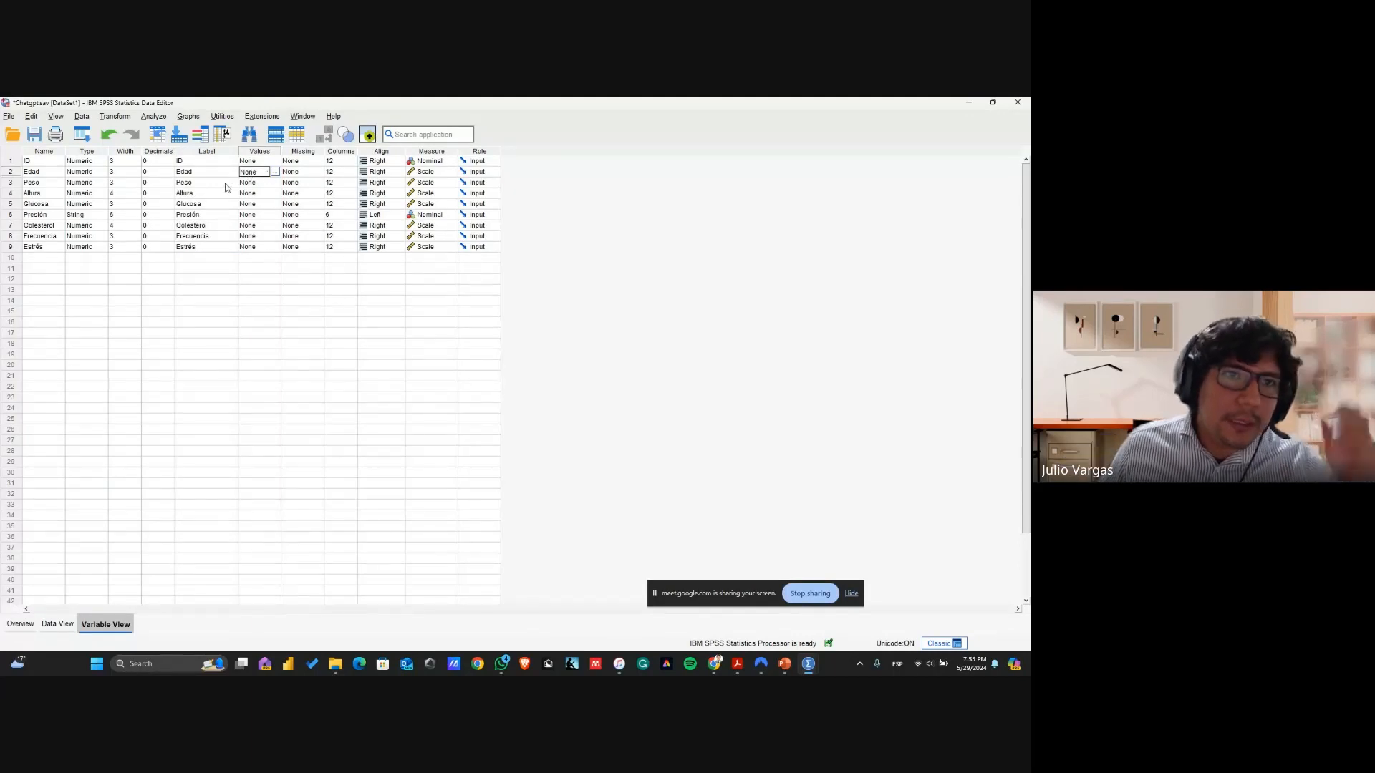
pyautogui.click(224, 184)
pyautogui.click(258, 185)
pyautogui.click(234, 203)
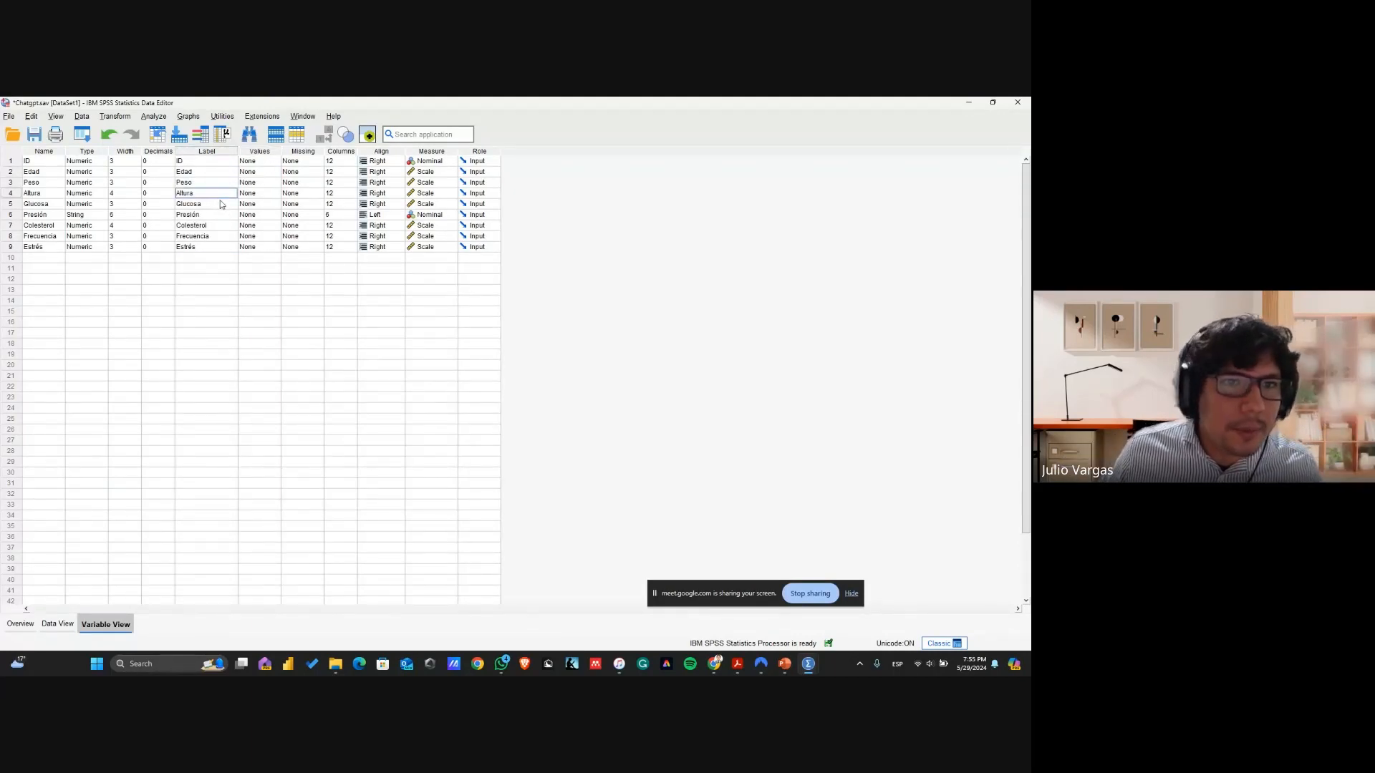
pyautogui.click(220, 216)
pyautogui.click(219, 217)
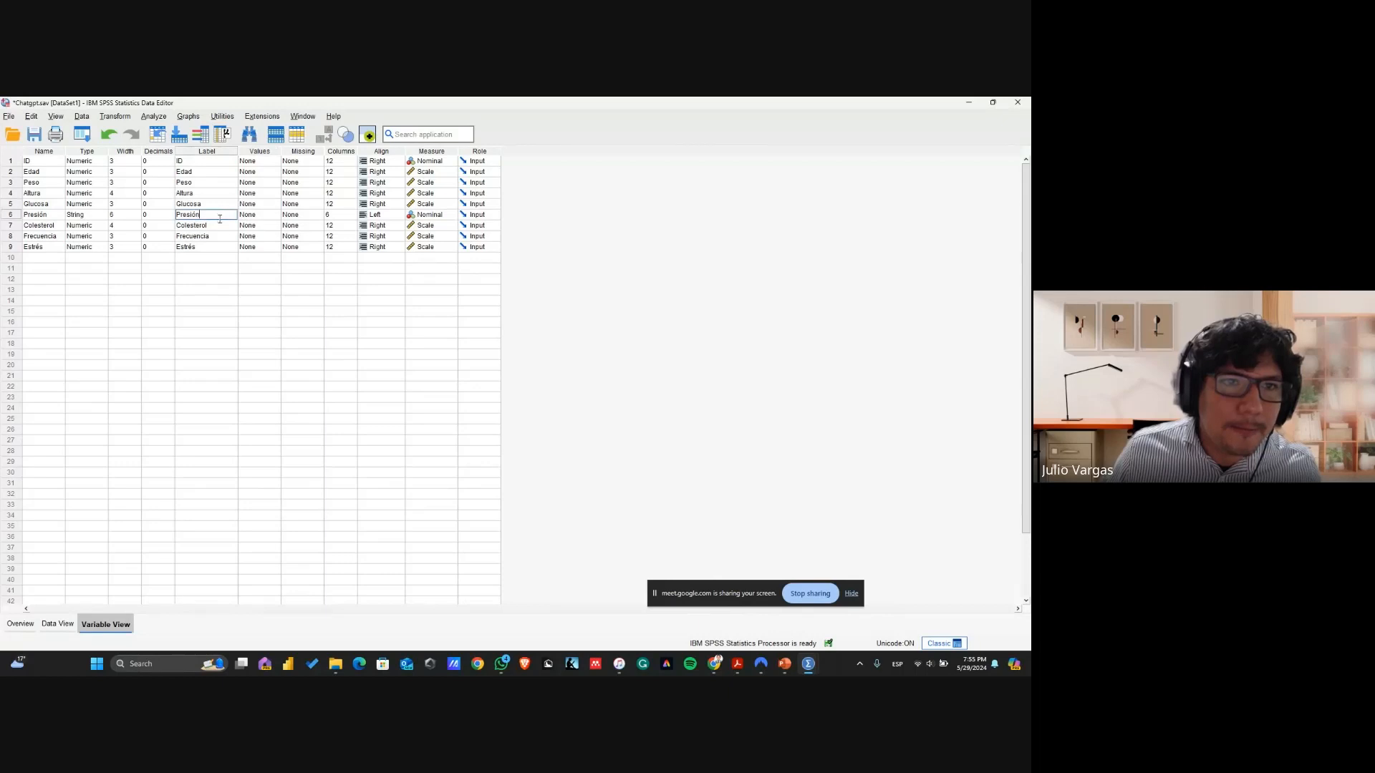
pyautogui.click(255, 218)
pyautogui.click(222, 224)
pyautogui.click(242, 229)
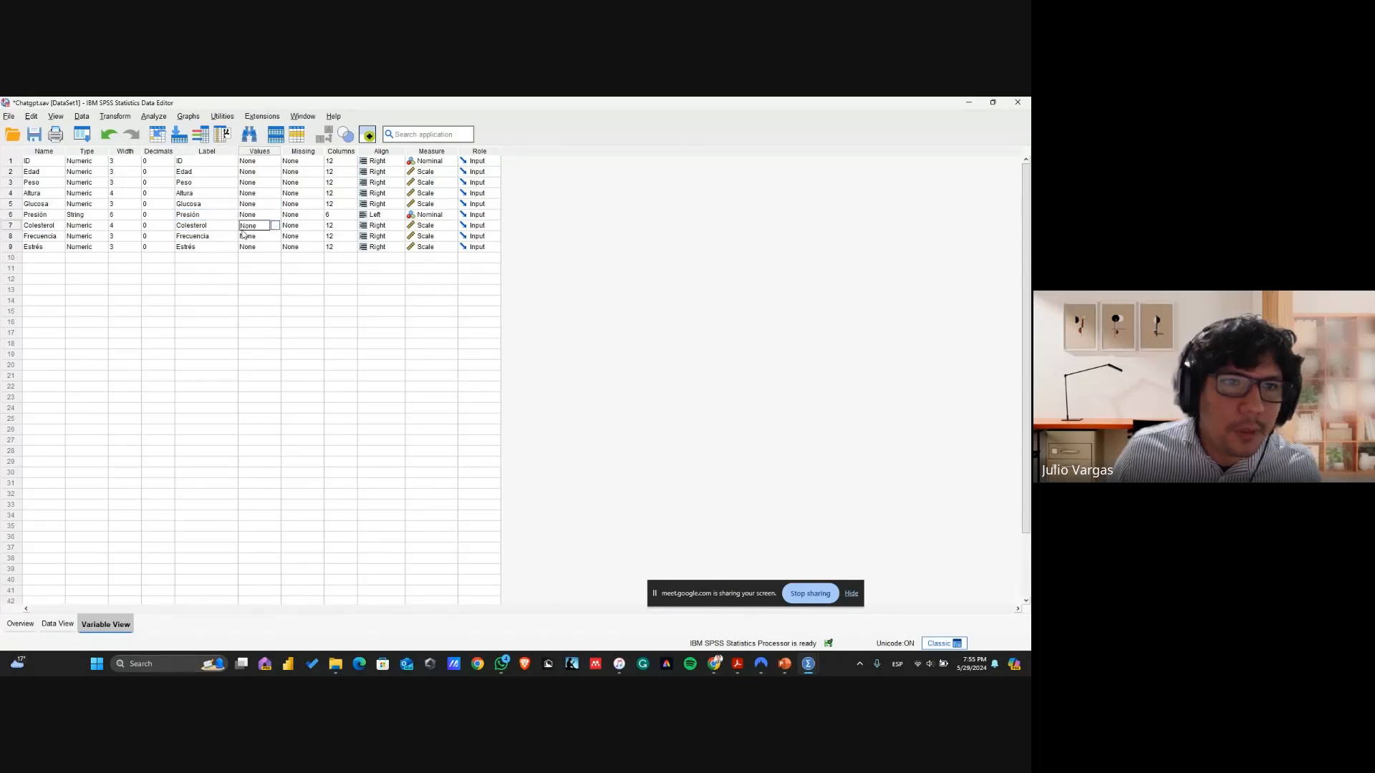
pyautogui.doubleClick(217, 238)
pyautogui.click(262, 246)
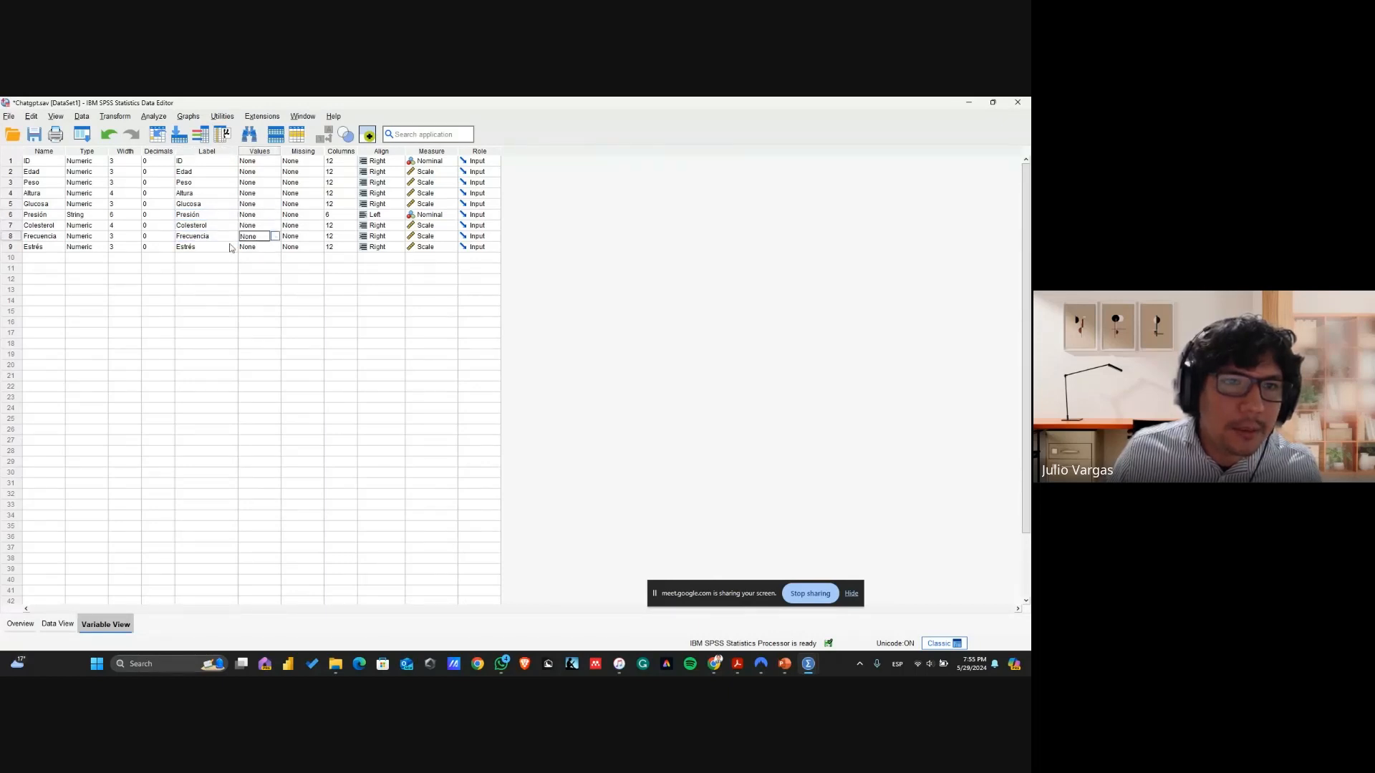
pyautogui.click(208, 249)
pyautogui.click(249, 248)
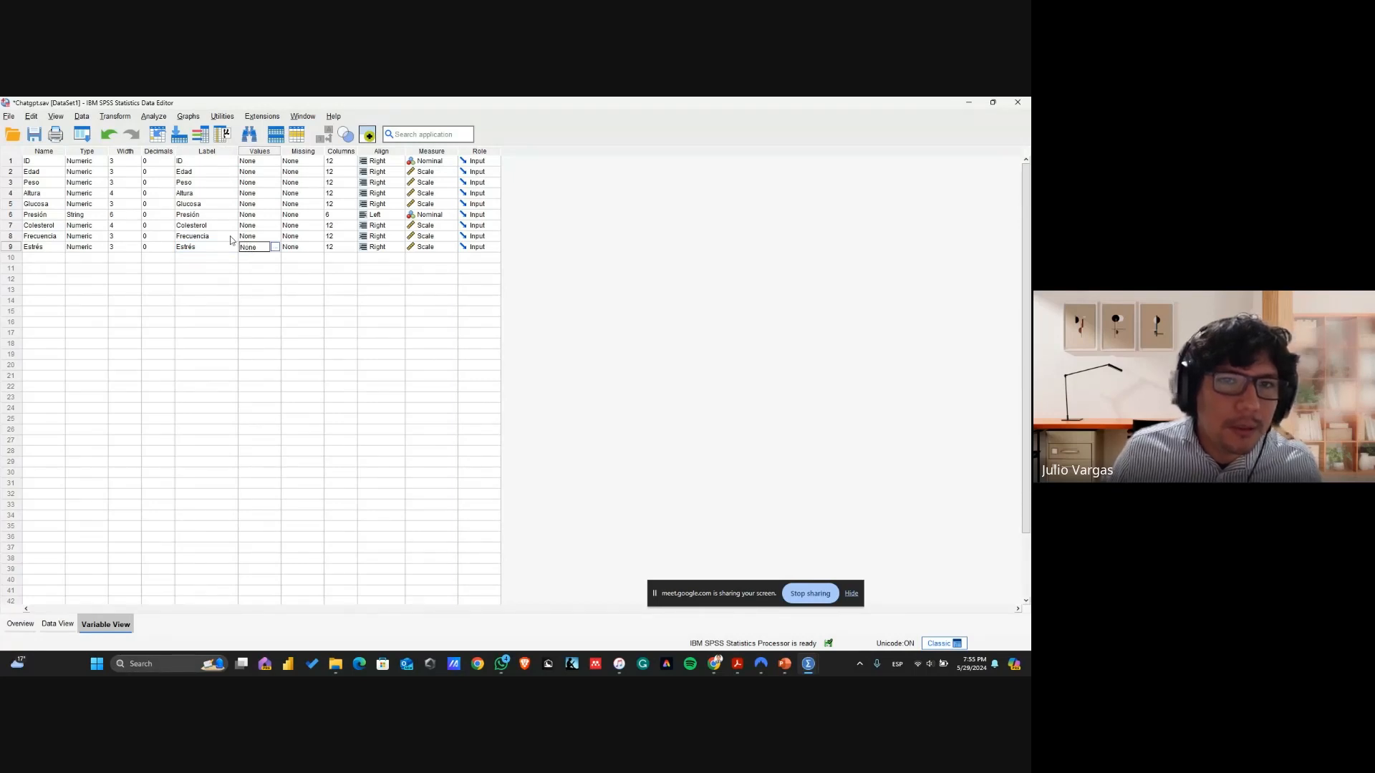
# Save the labelled Chatgpt dataset and display its case data
pyautogui.click(34, 133)
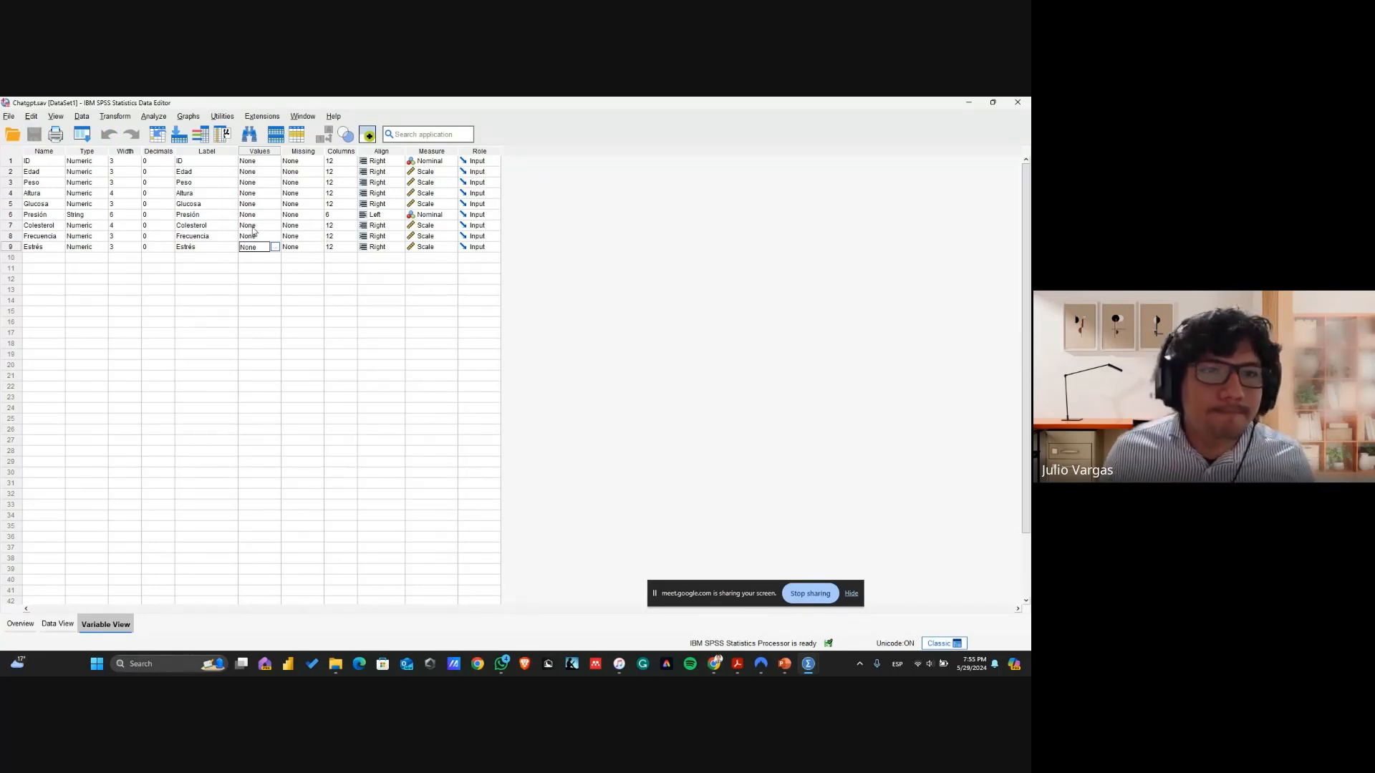
pyautogui.hotkey('alt', 'Tab')
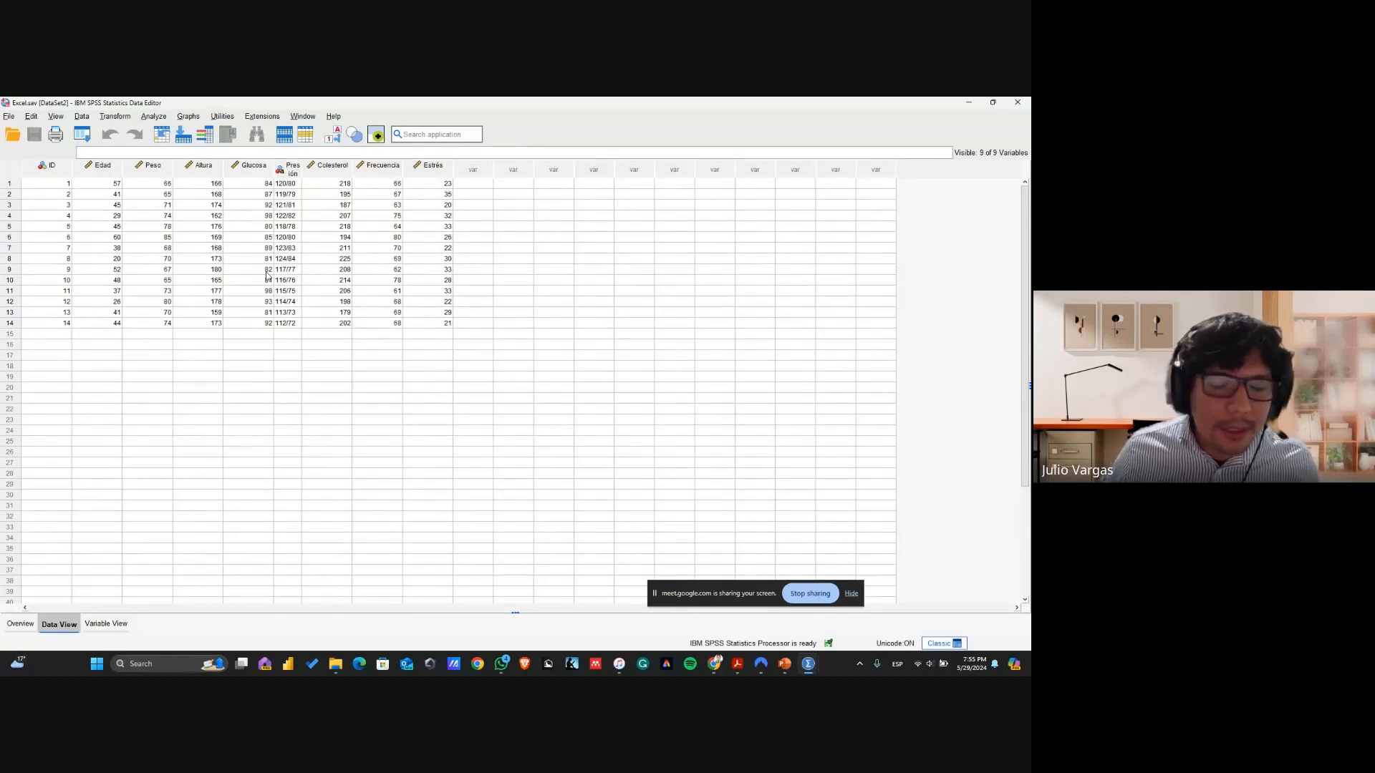
pyautogui.hotkey('alt', 'Tab')
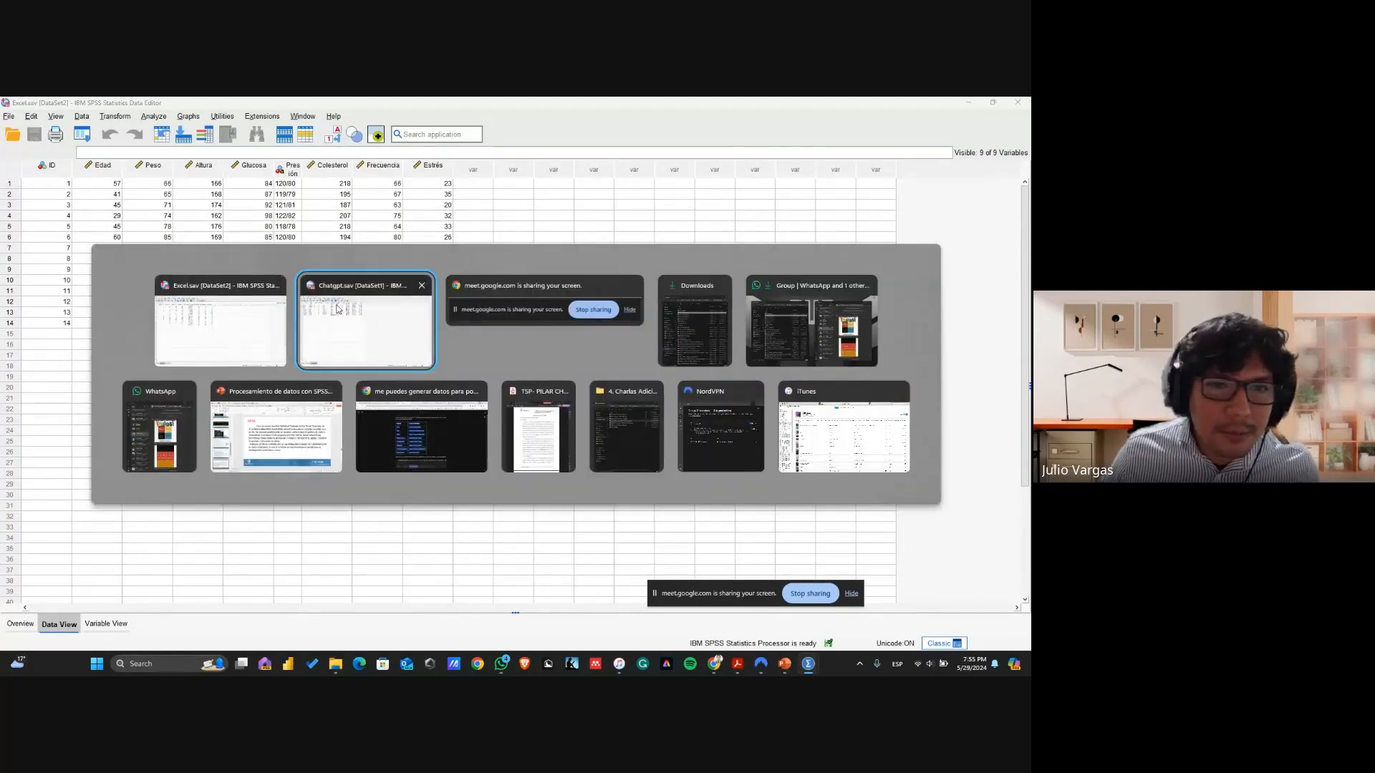
pyautogui.click(207, 290)
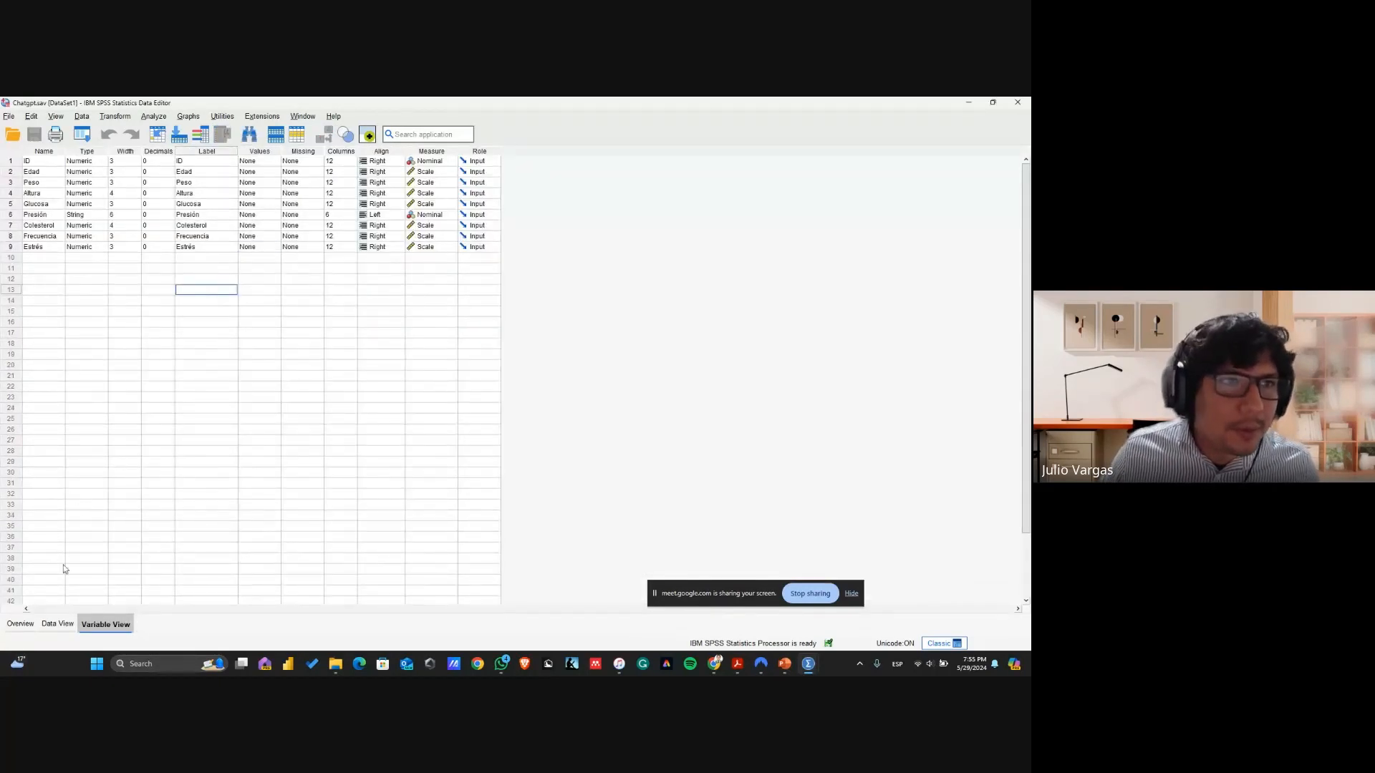
pyautogui.click(58, 623)
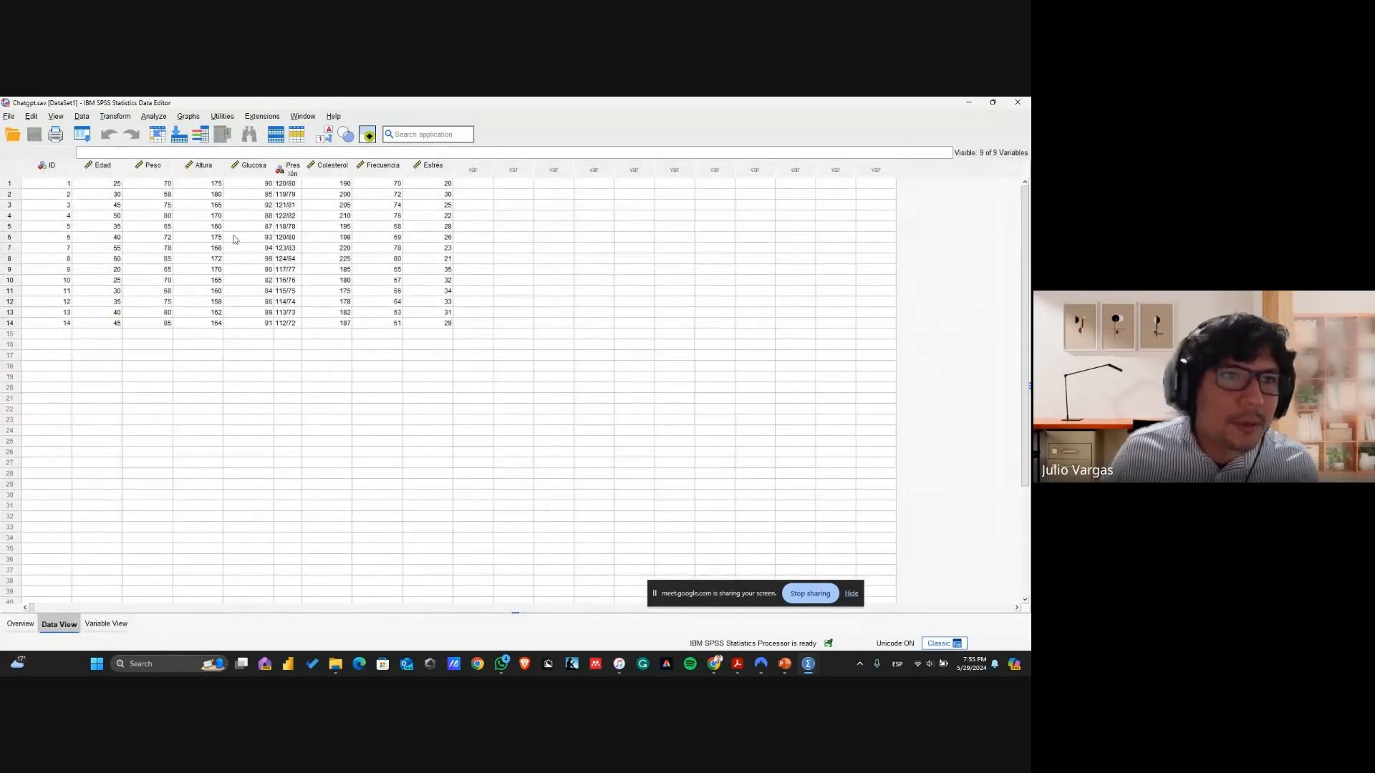
pyautogui.click(59, 167)
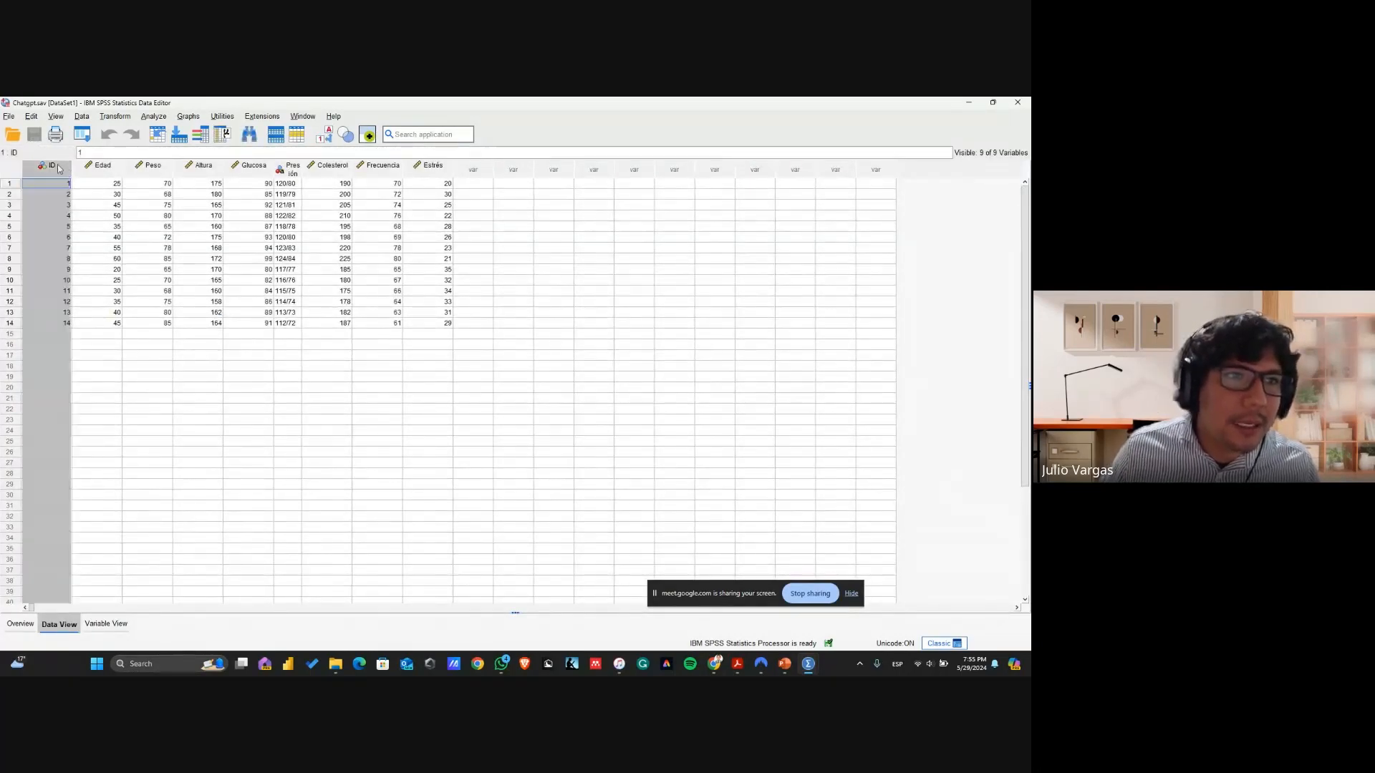
pyautogui.click(147, 204)
pyautogui.click(153, 116)
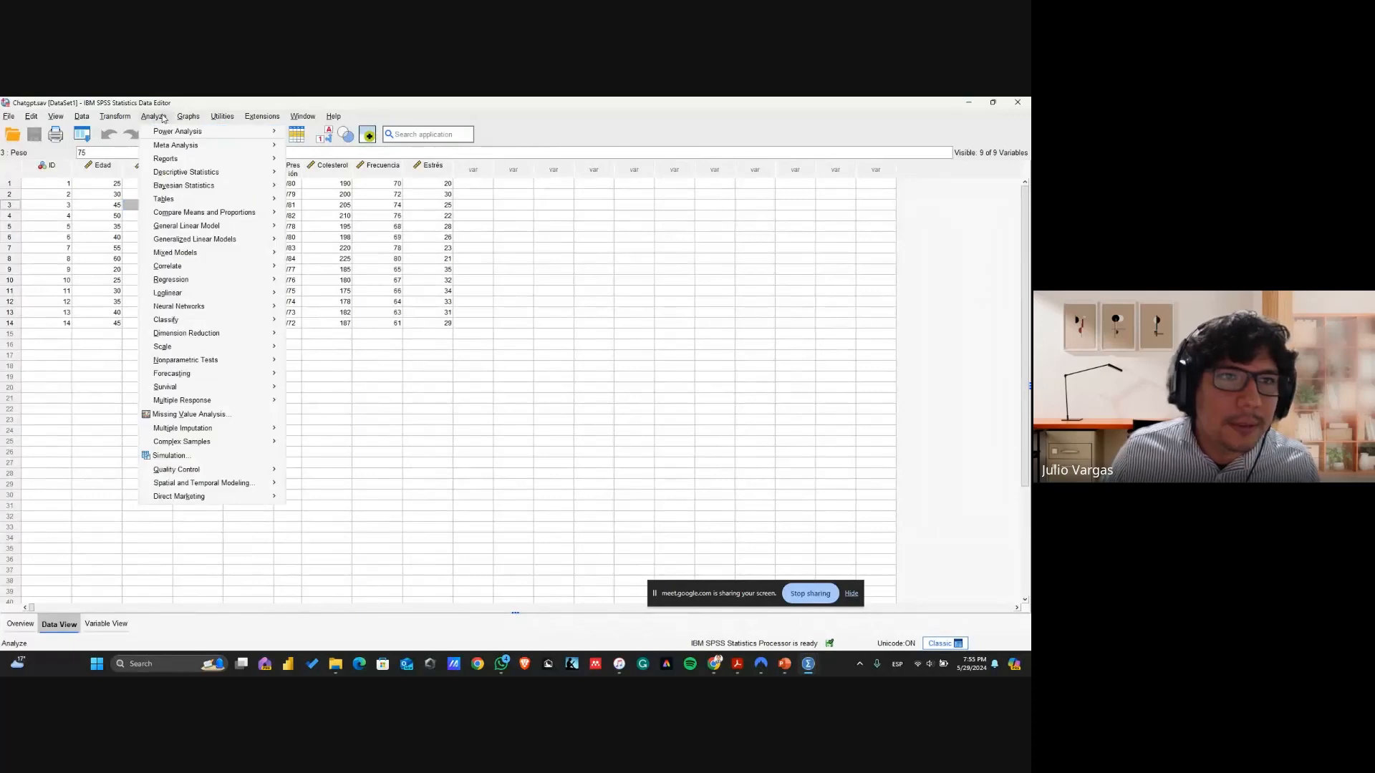
pyautogui.moveTo(256, 173)
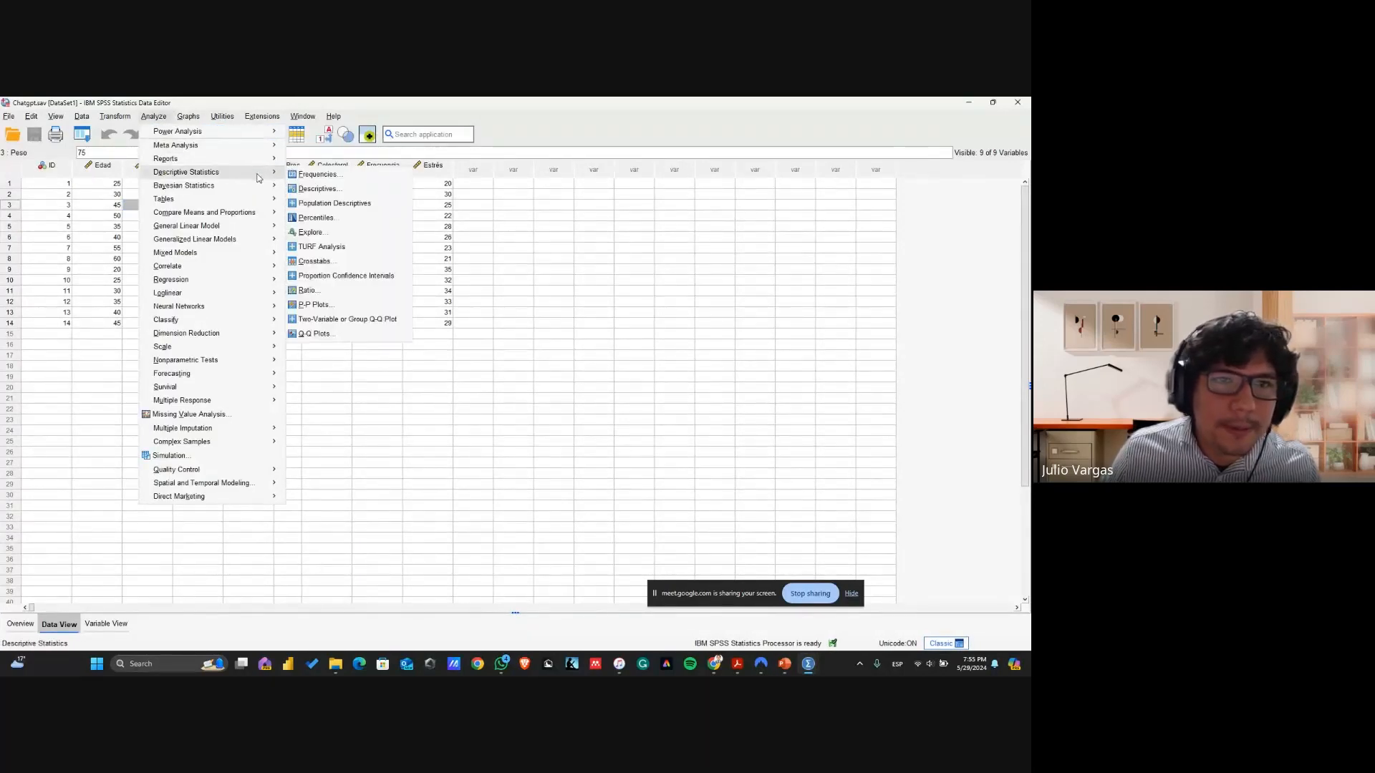
pyautogui.click(322, 175)
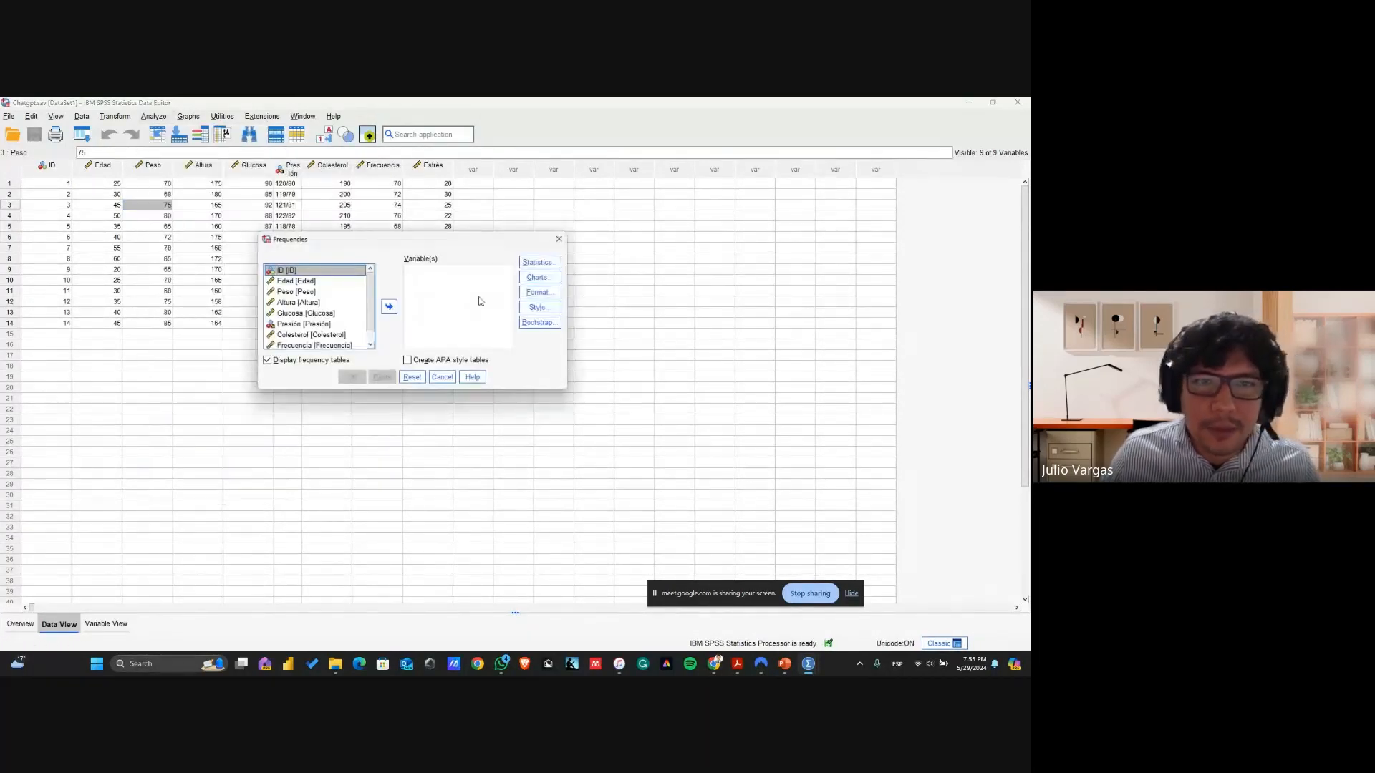
pyautogui.click(333, 283)
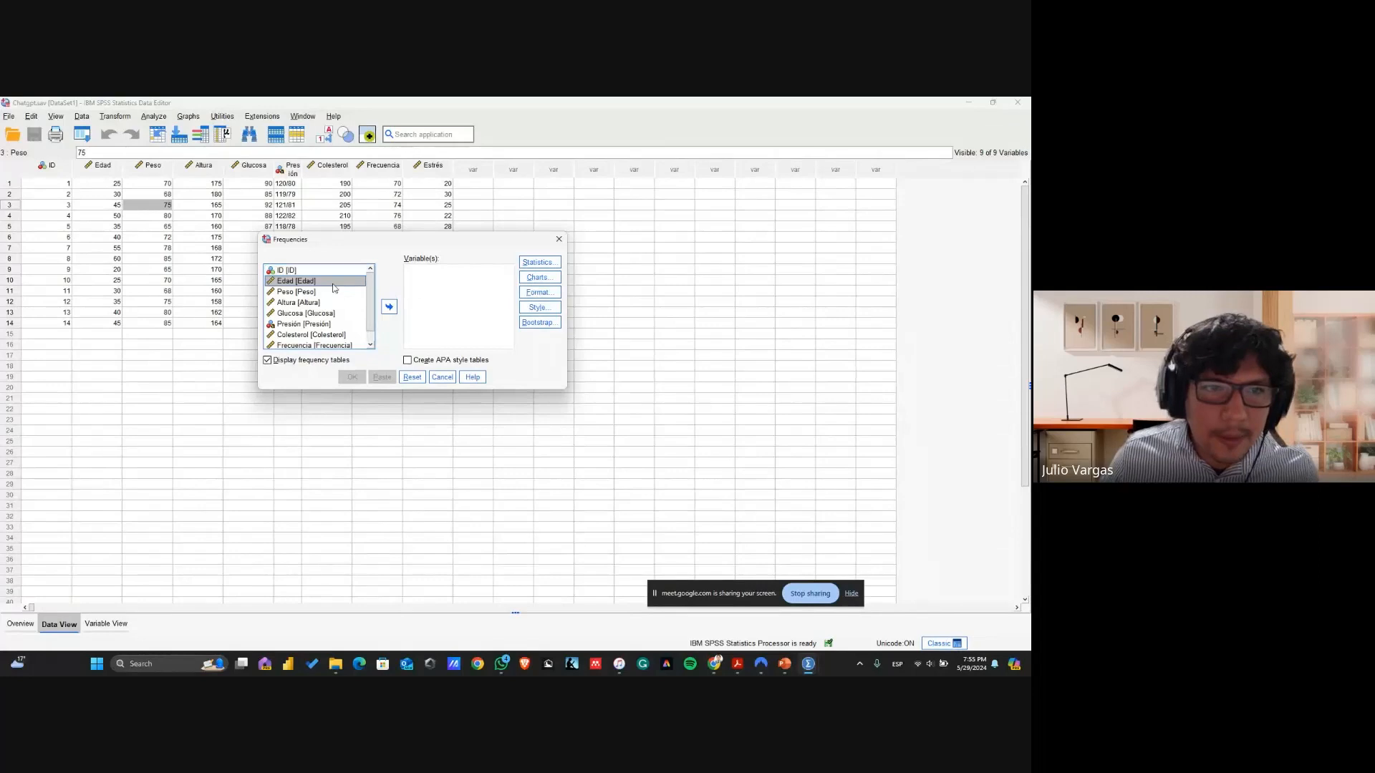
pyautogui.click(558, 238)
# Open a Reliability Analysis for the Chatgpt dataset and try to add all variables from Edad to Estrés as items
pyautogui.click(104, 117)
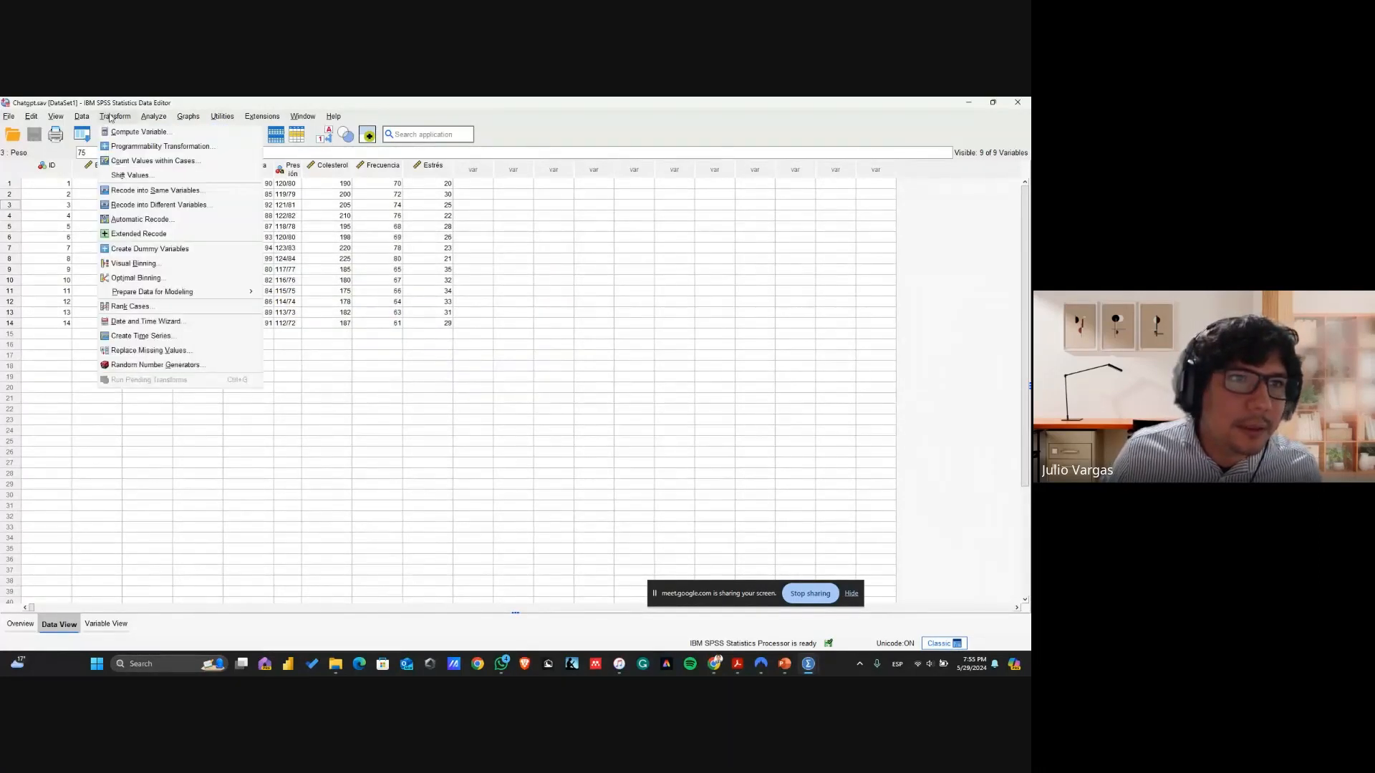
pyautogui.moveTo(166, 118)
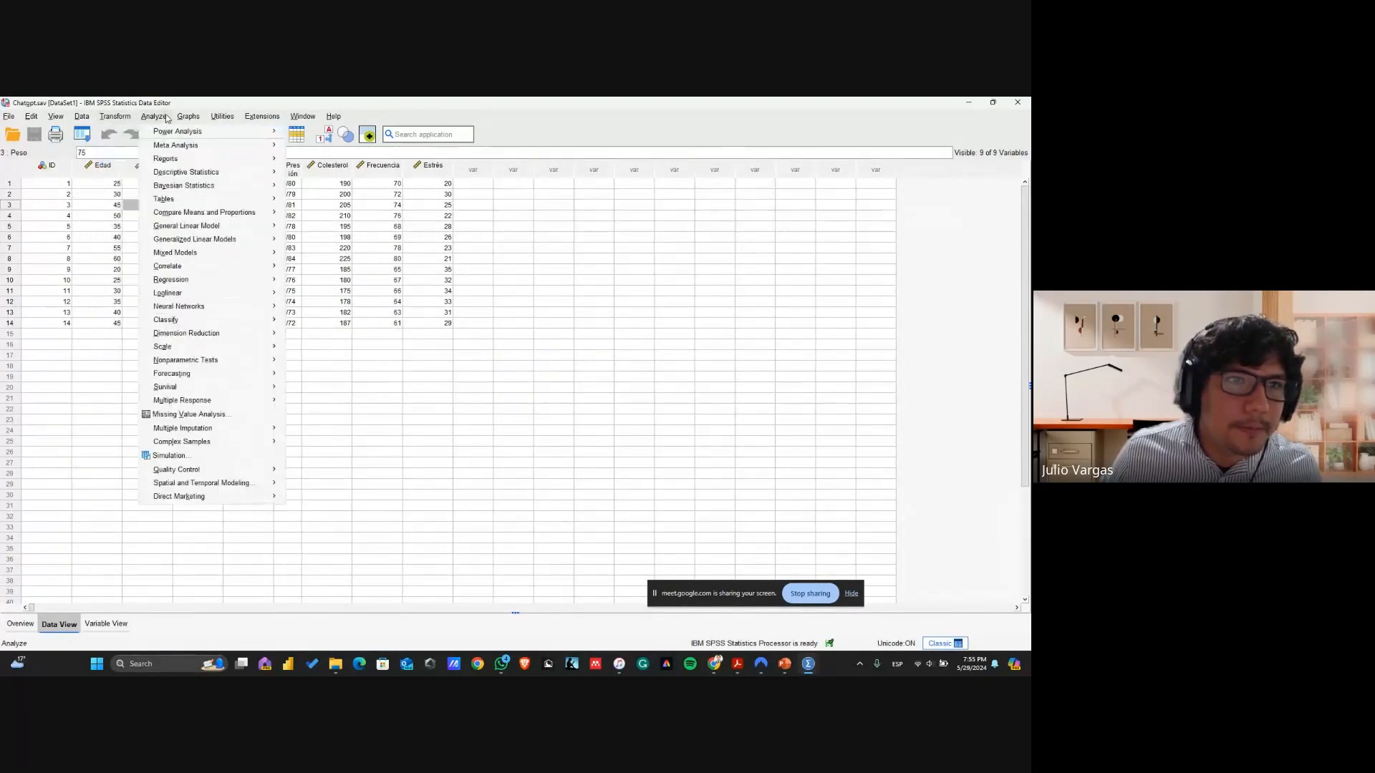
pyautogui.moveTo(243, 351)
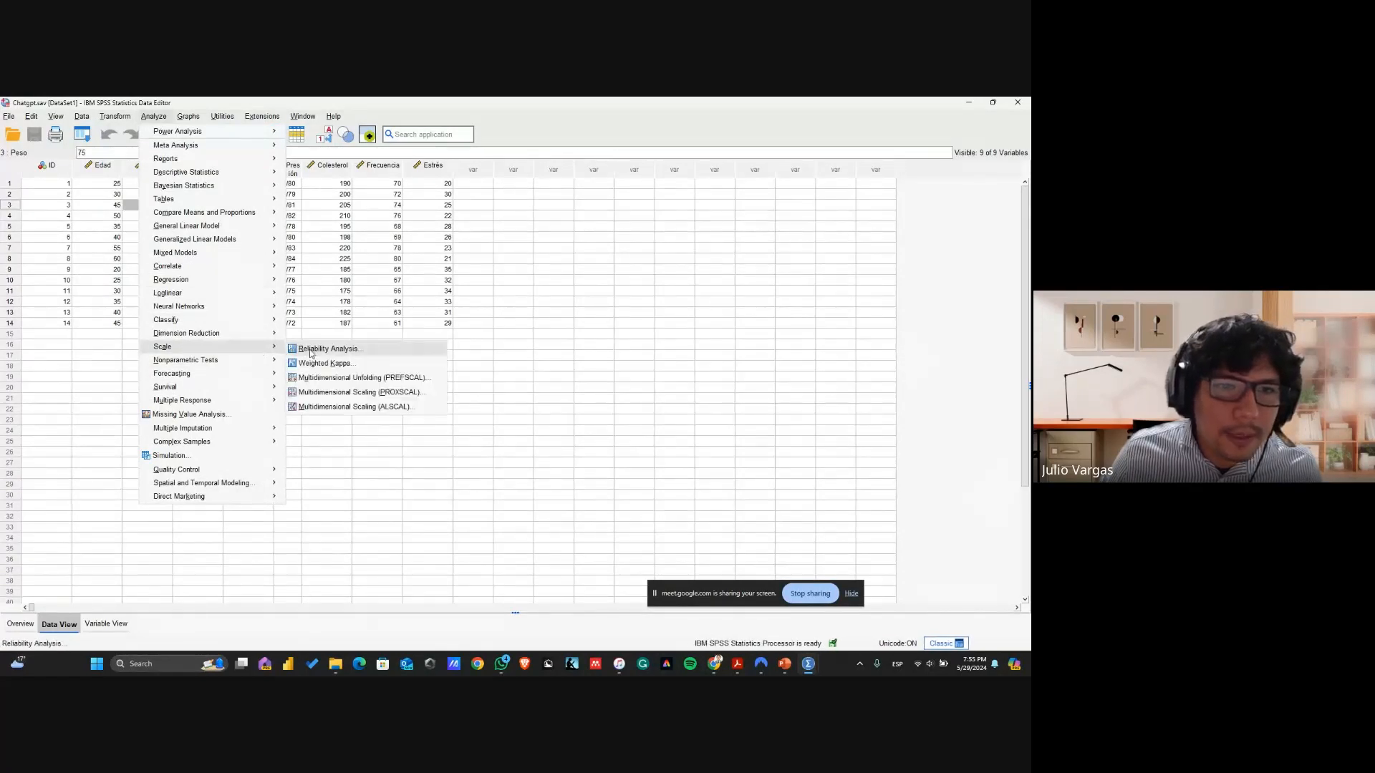
pyautogui.click(328, 349)
pyautogui.click(334, 267)
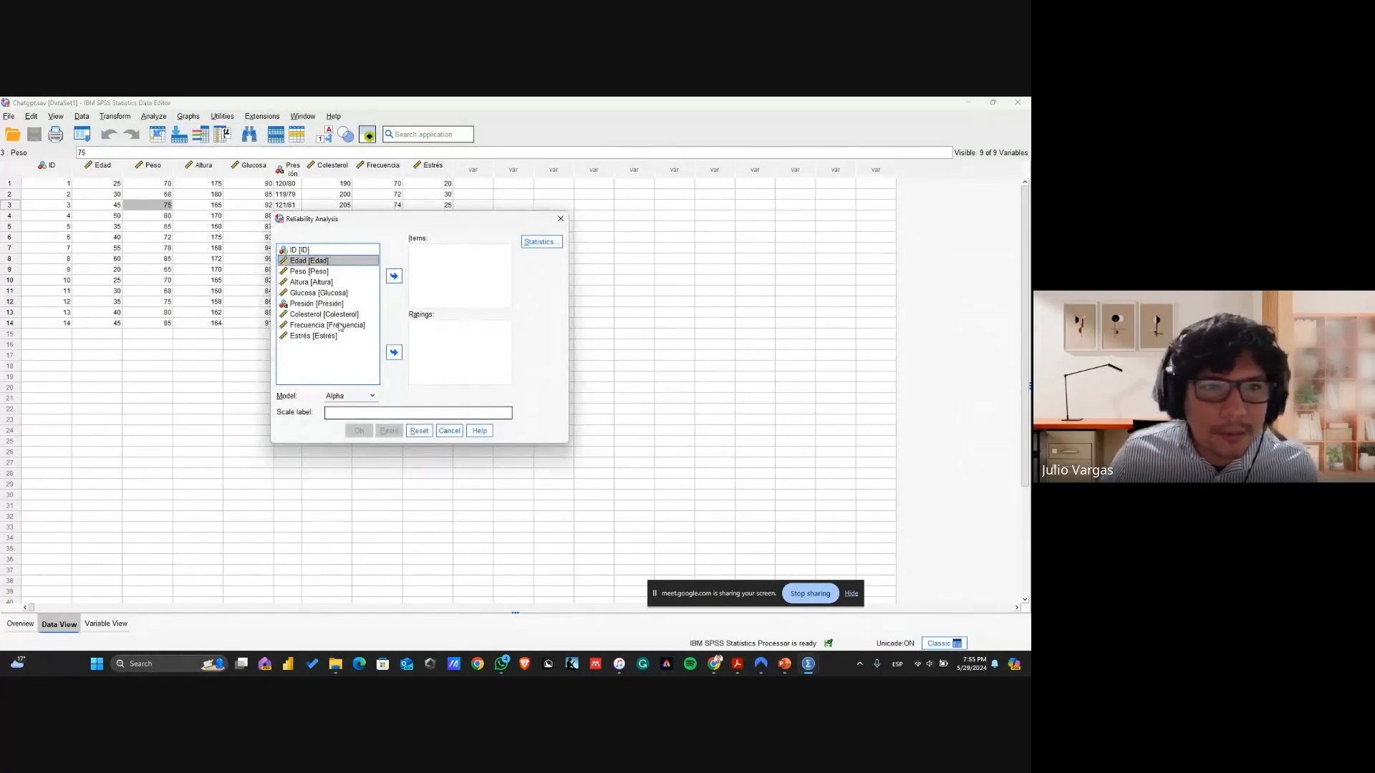
pyautogui.keyDown('shift'); pyautogui.click(350, 338); pyautogui.keyUp('shift')
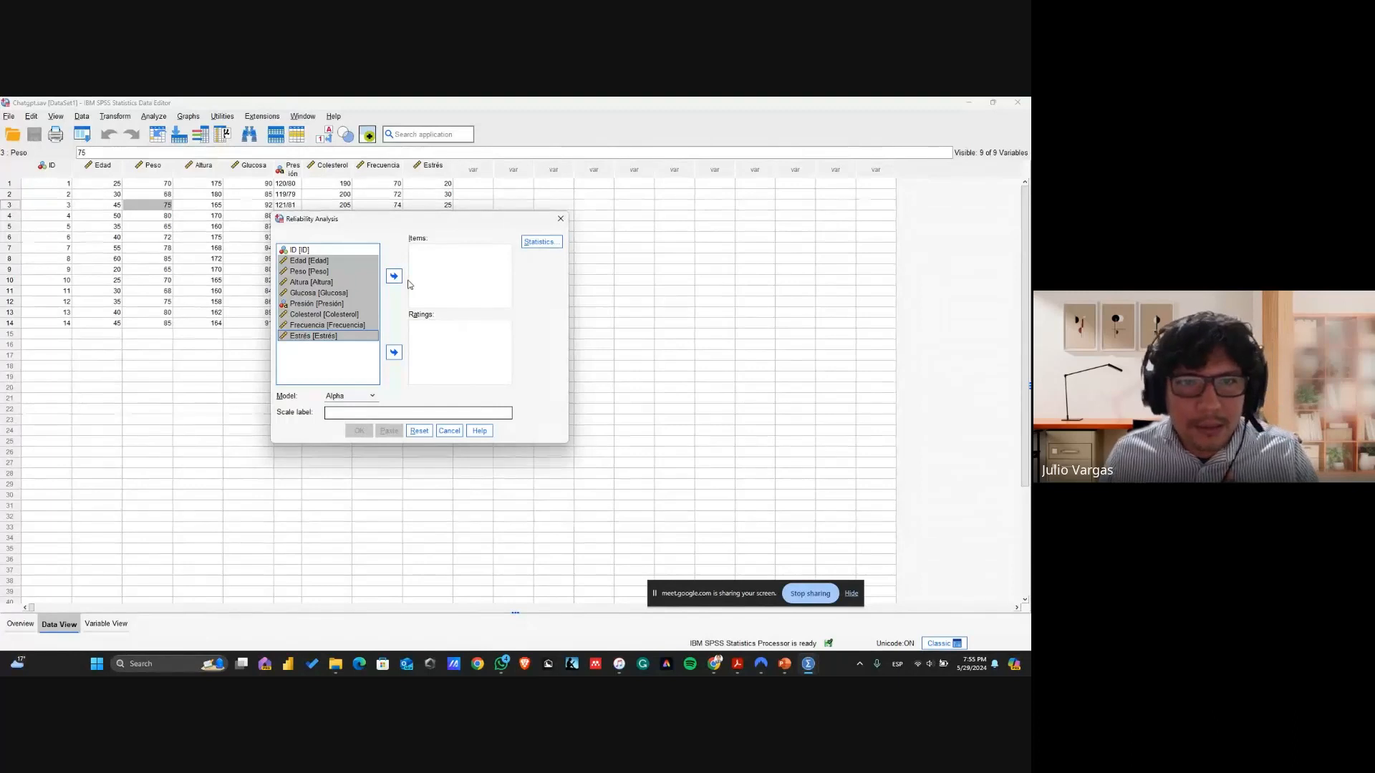
pyautogui.click(394, 275)
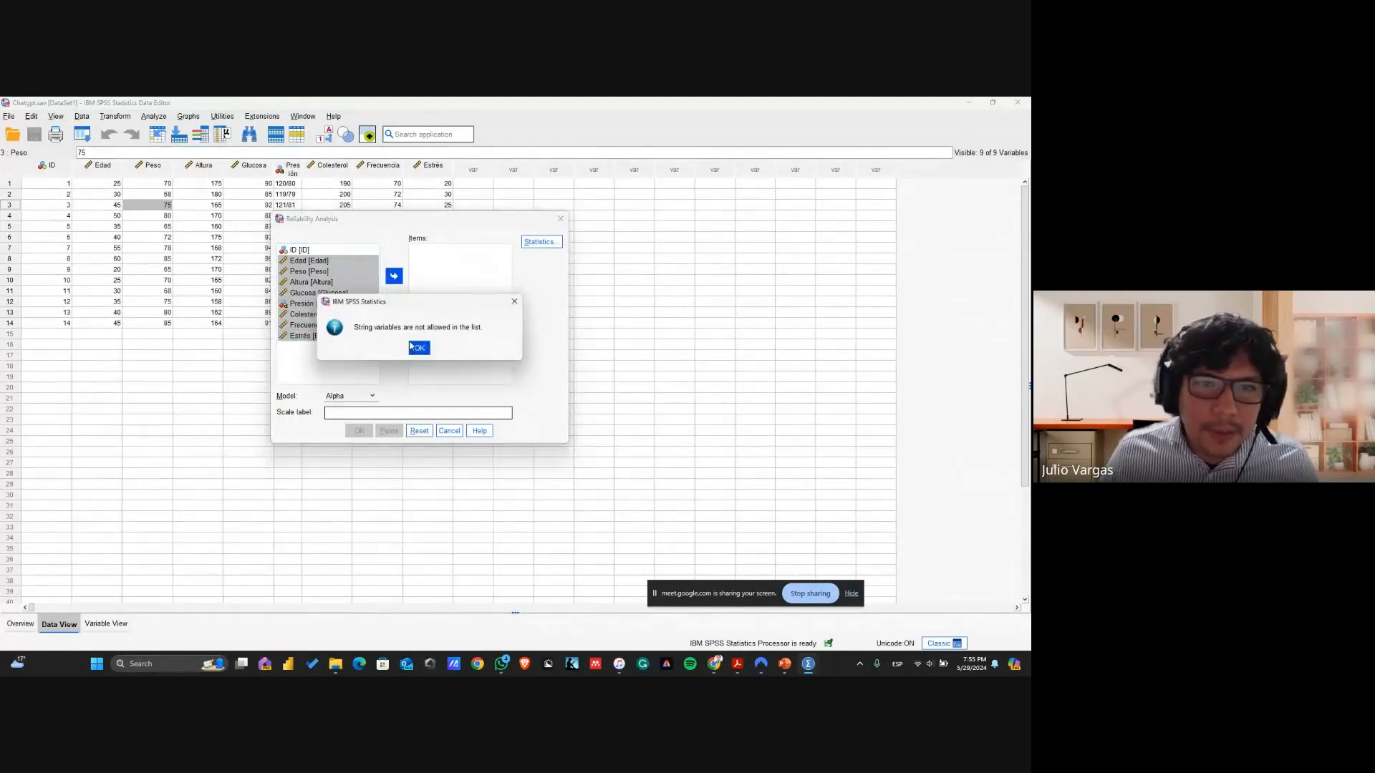
pyautogui.click(413, 348)
# Run the Alpha reliability analysis with Edad, Peso, Altura, Glucosa, Colesterol, Frecuencia and Estrés as items, leaving out Presión
pyautogui.click(333, 304)
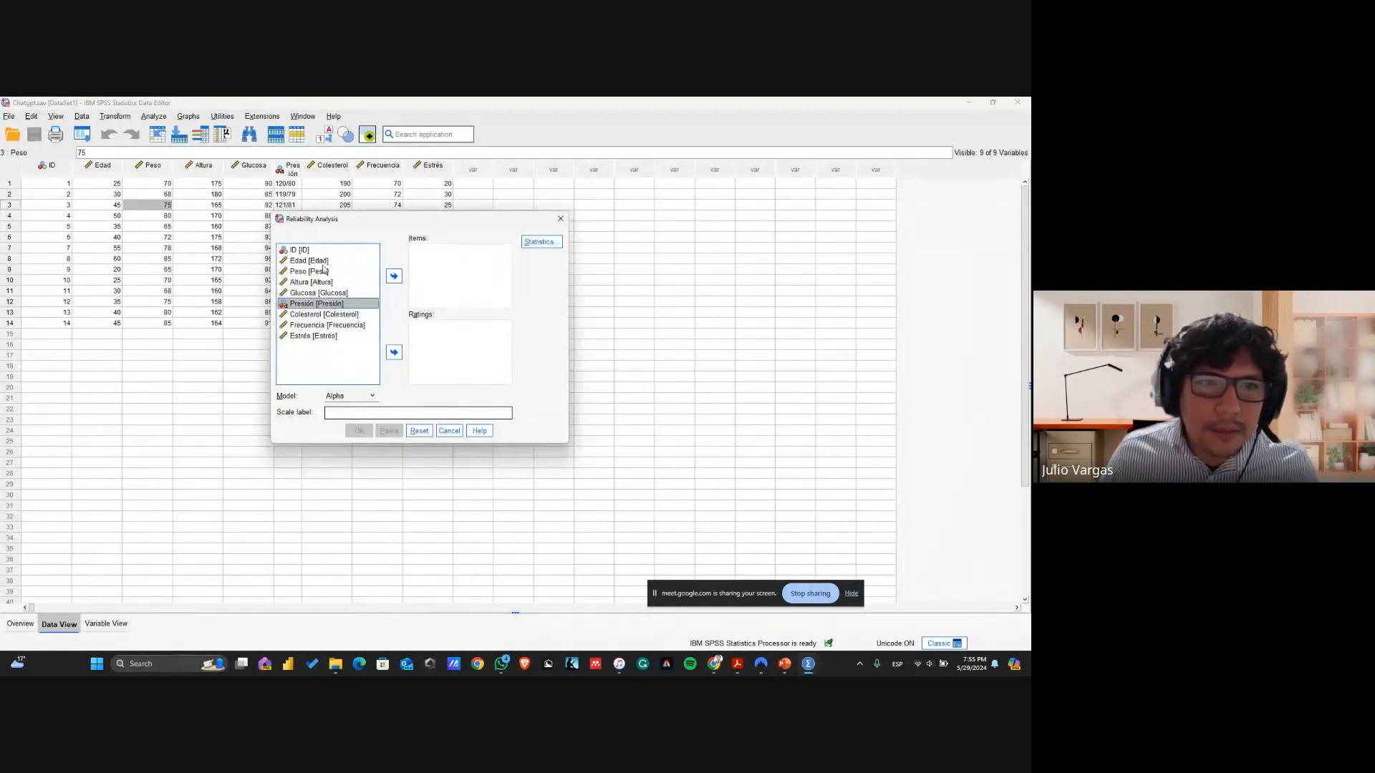
pyautogui.moveTo(322, 261); pyautogui.dragTo(324, 271)
pyautogui.keyDown('shift'); pyautogui.click(322, 293); pyautogui.keyUp('shift')
pyautogui.click(393, 276)
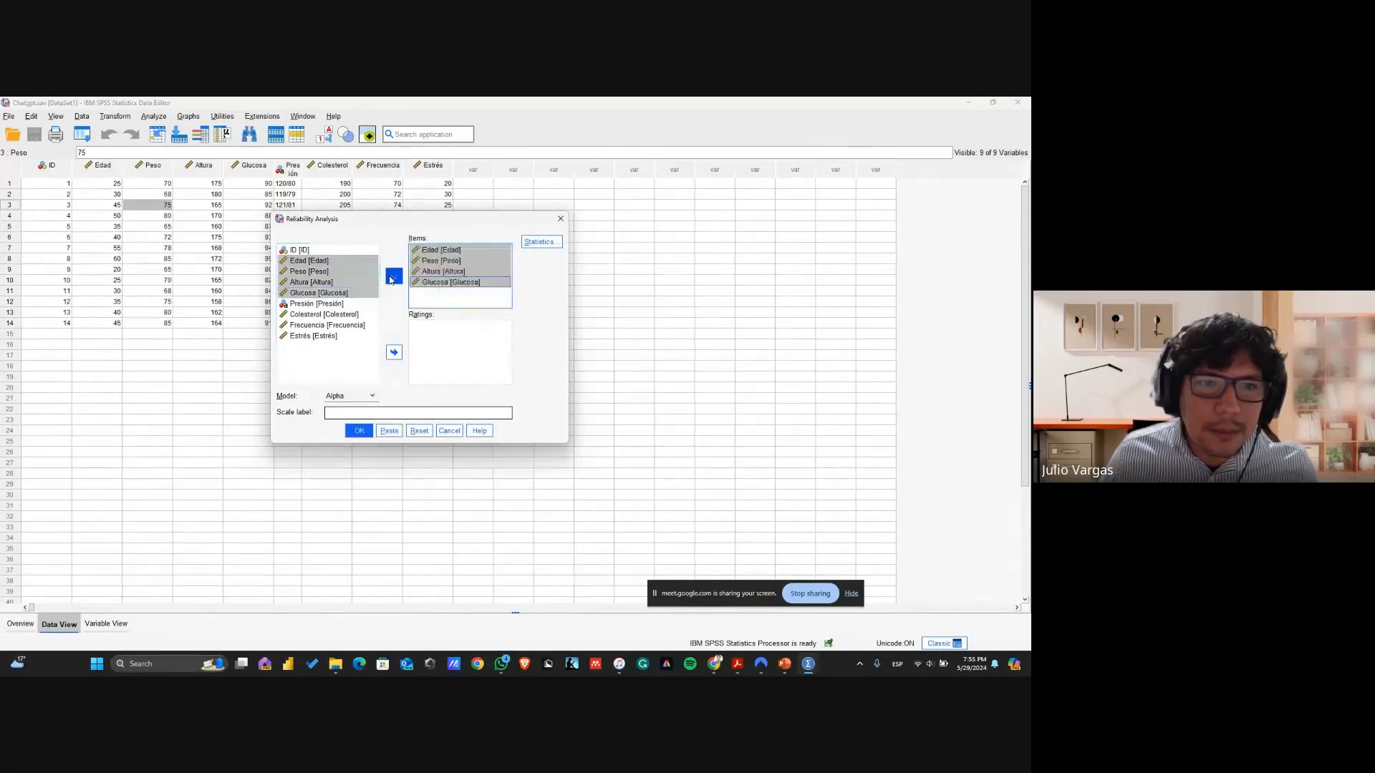
pyautogui.click(323, 314)
pyautogui.click(394, 276)
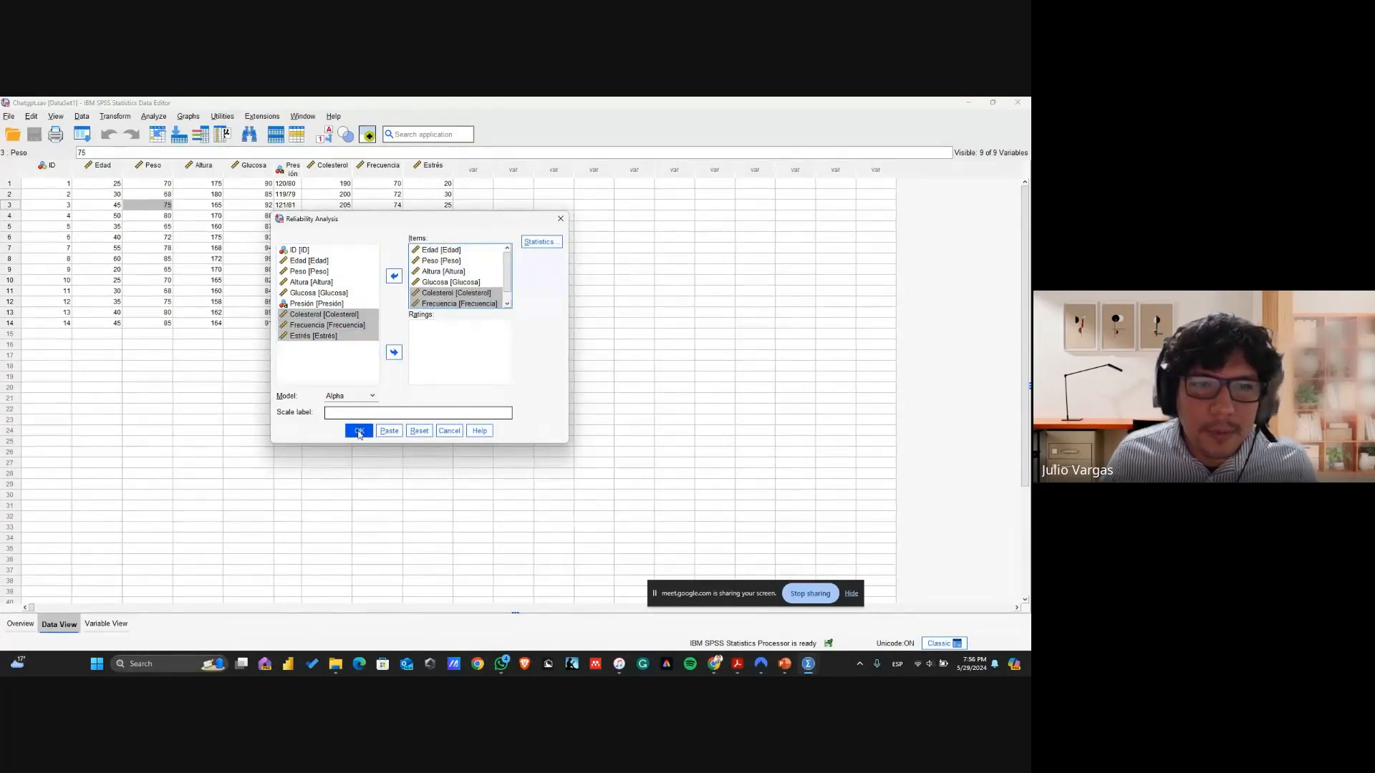
pyautogui.click(359, 430)
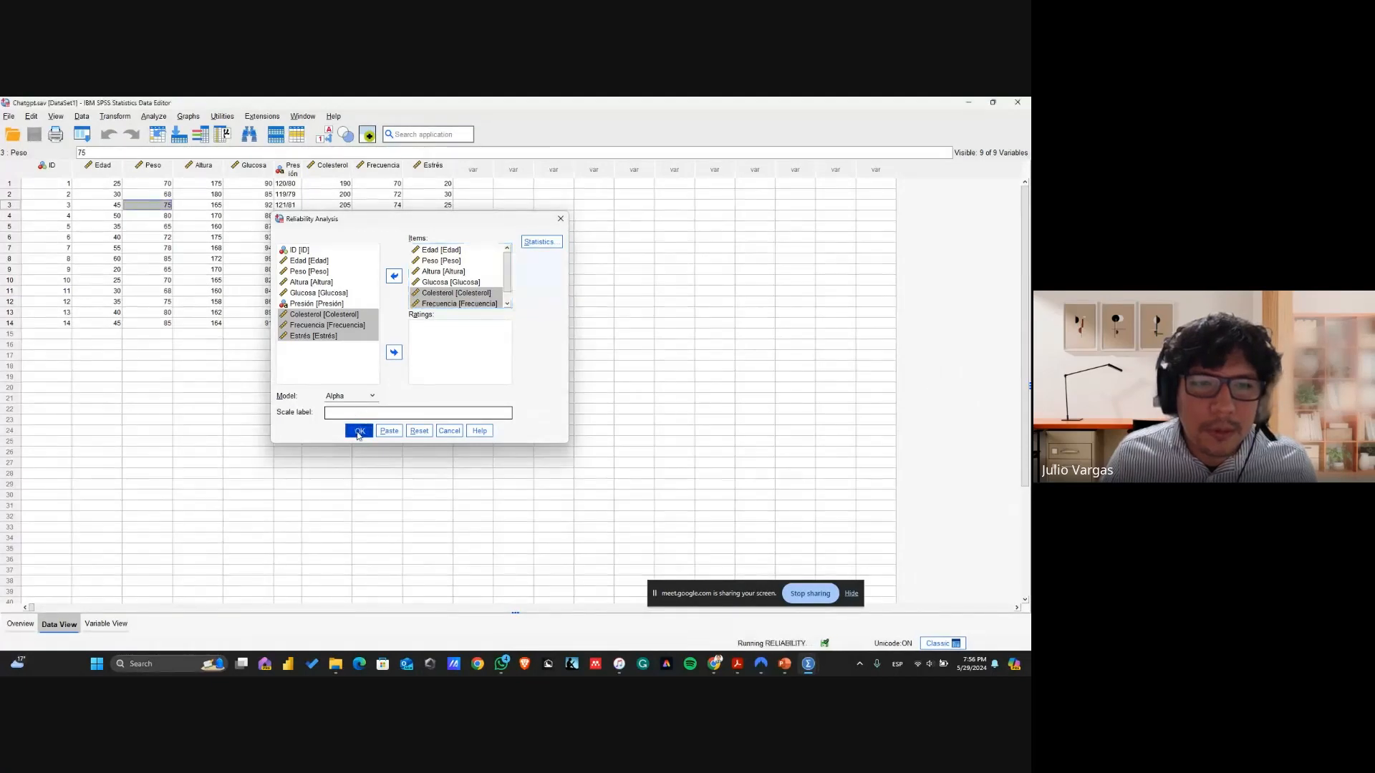
pyautogui.click(164, 415)
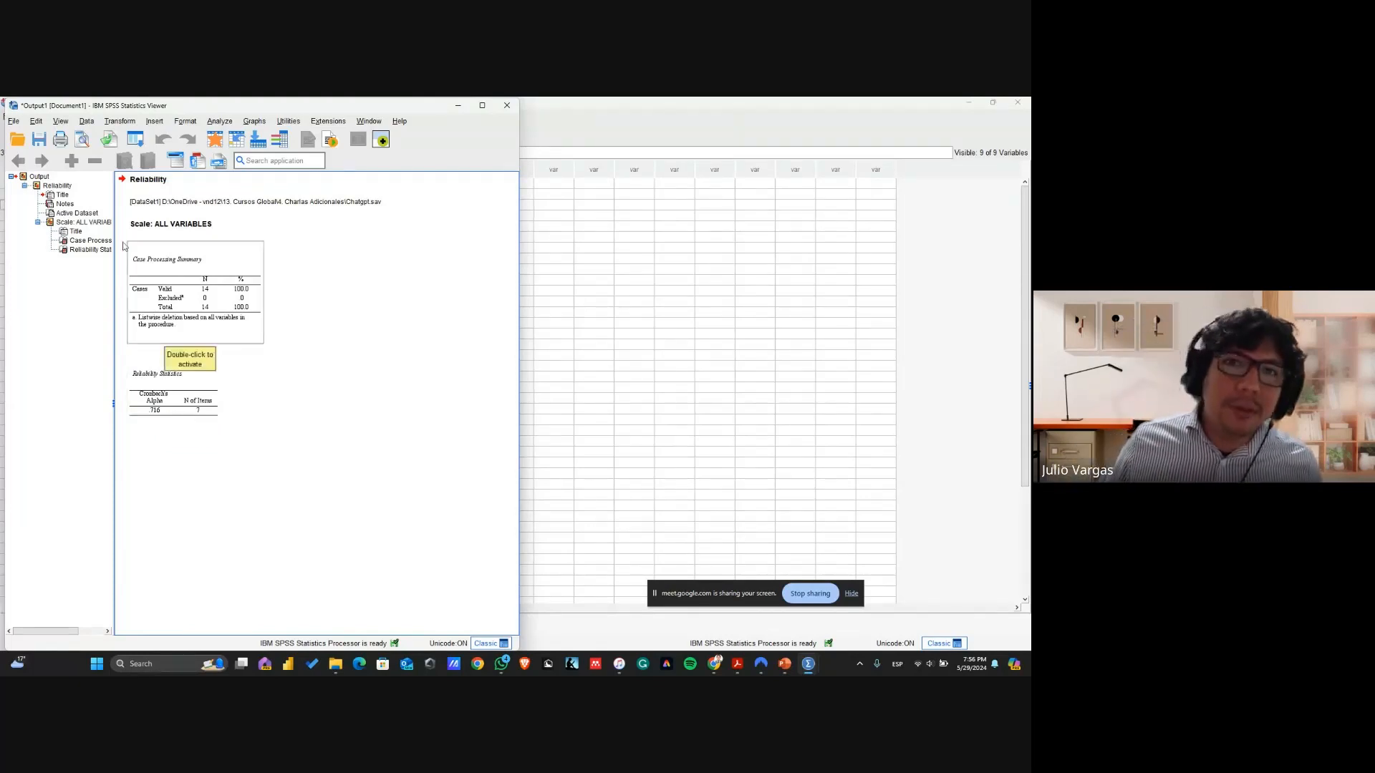
# Save the reliability output as Chatgpt in the 4. Charlas Adicionales folder inside 13. Cursos Global
pyautogui.click(40, 141)
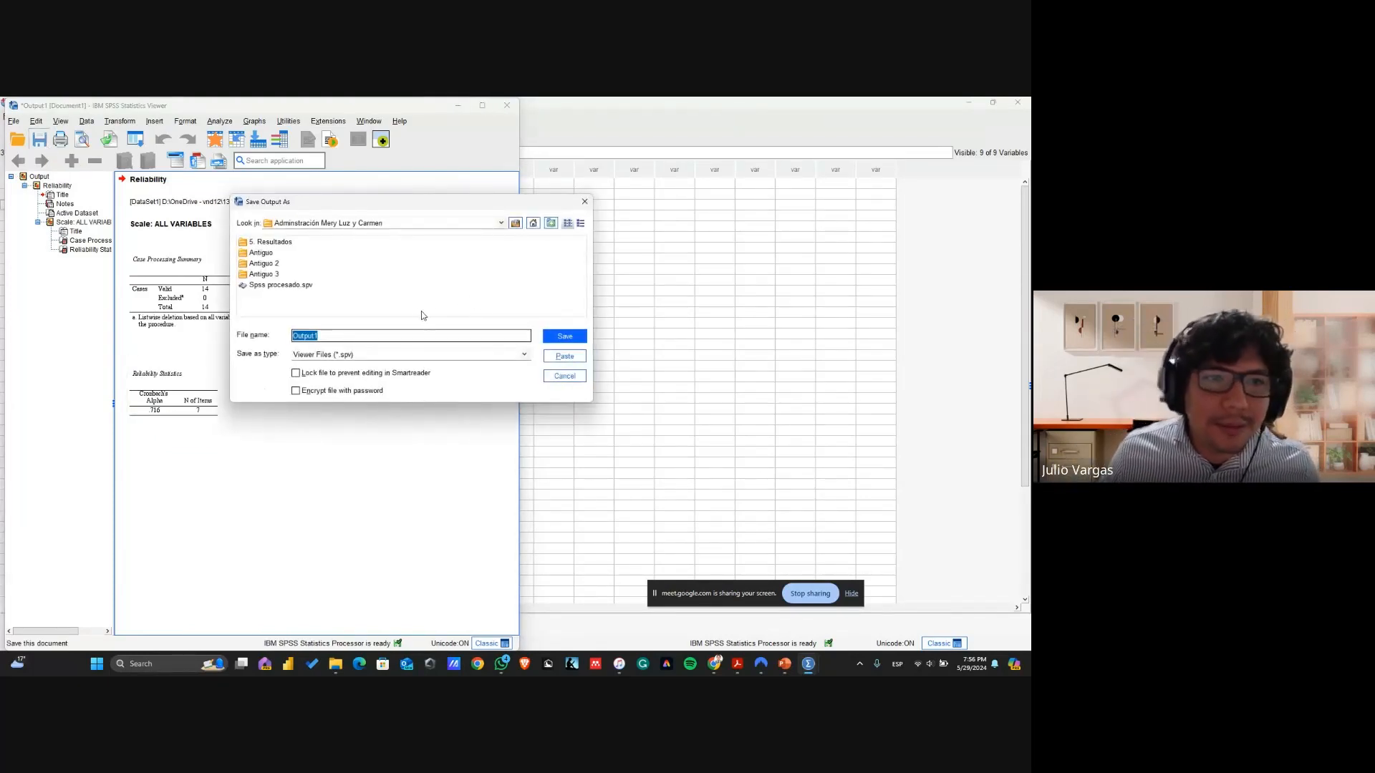
pyautogui.click(516, 223)
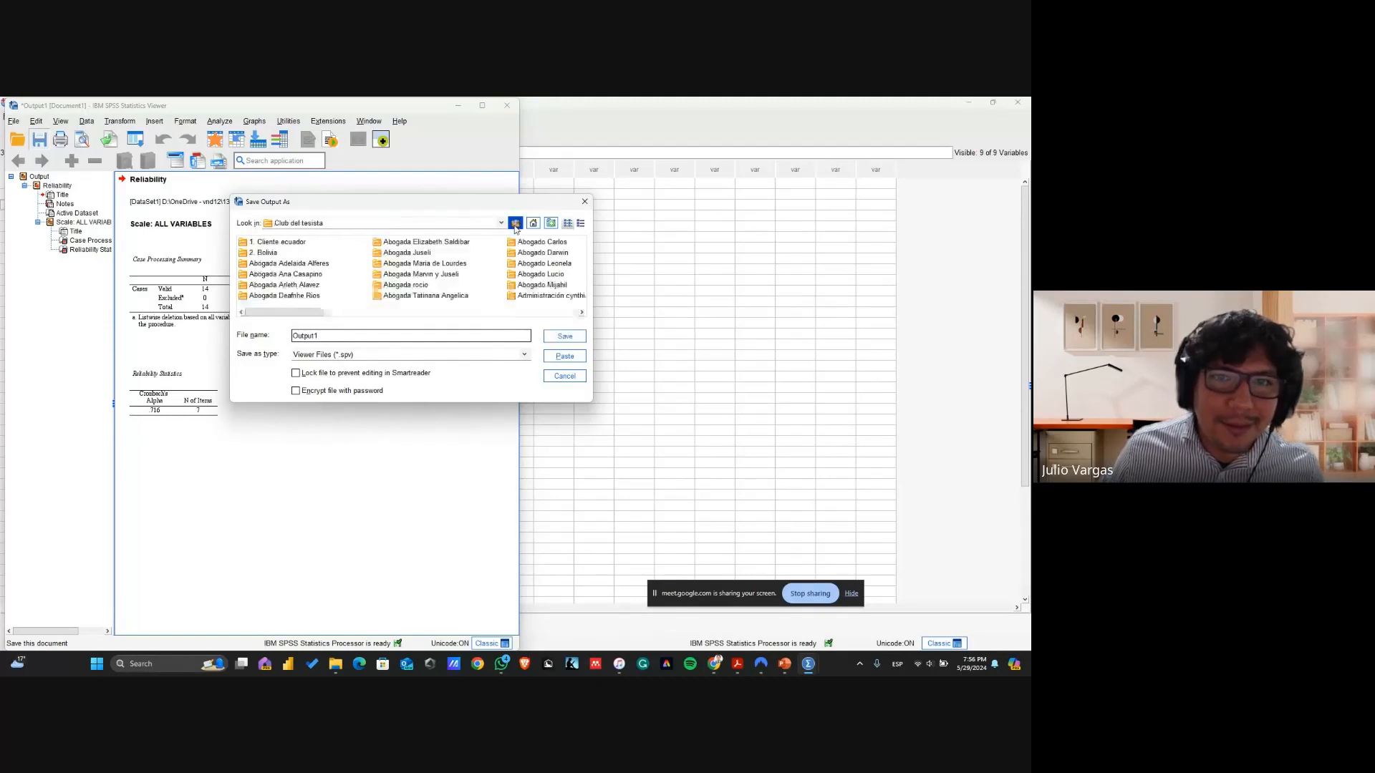
pyautogui.click(516, 222)
pyautogui.click(516, 223)
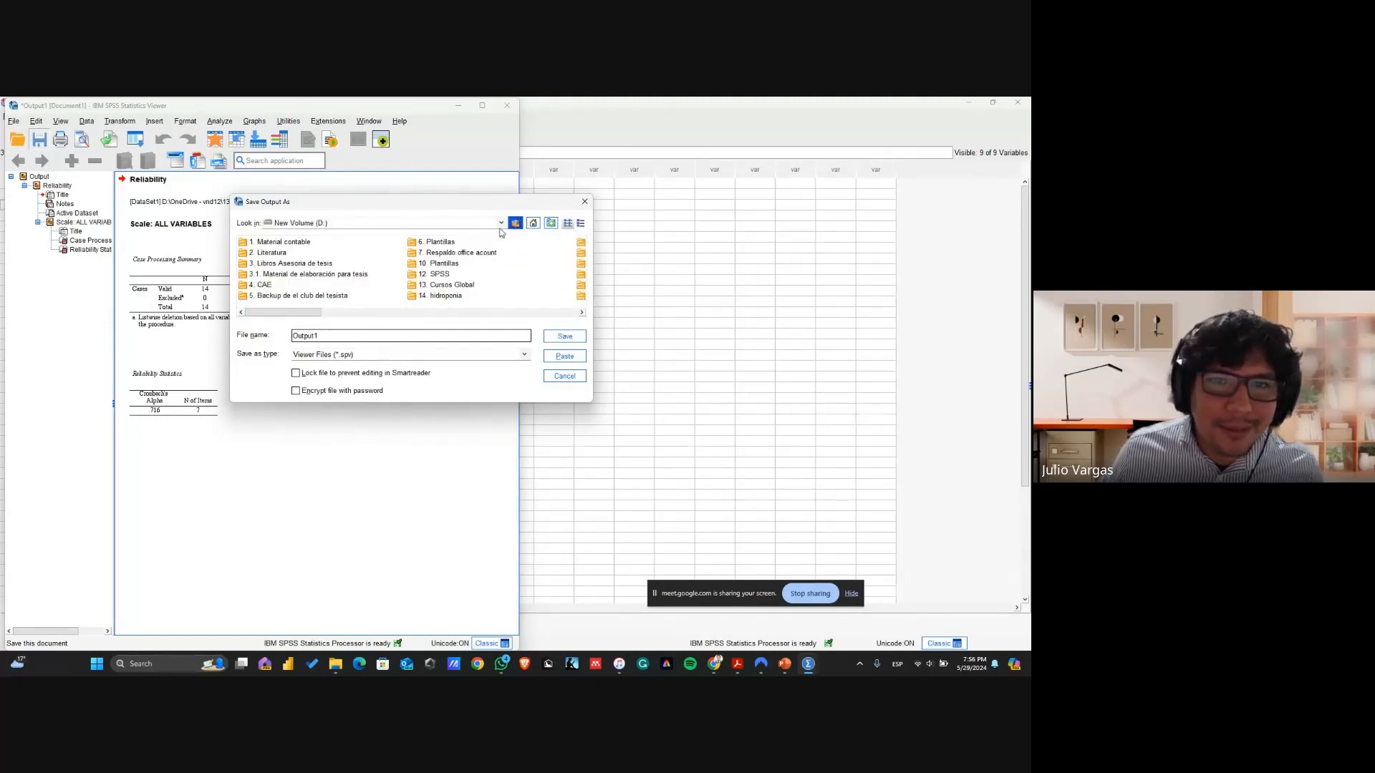
pyautogui.click(515, 223)
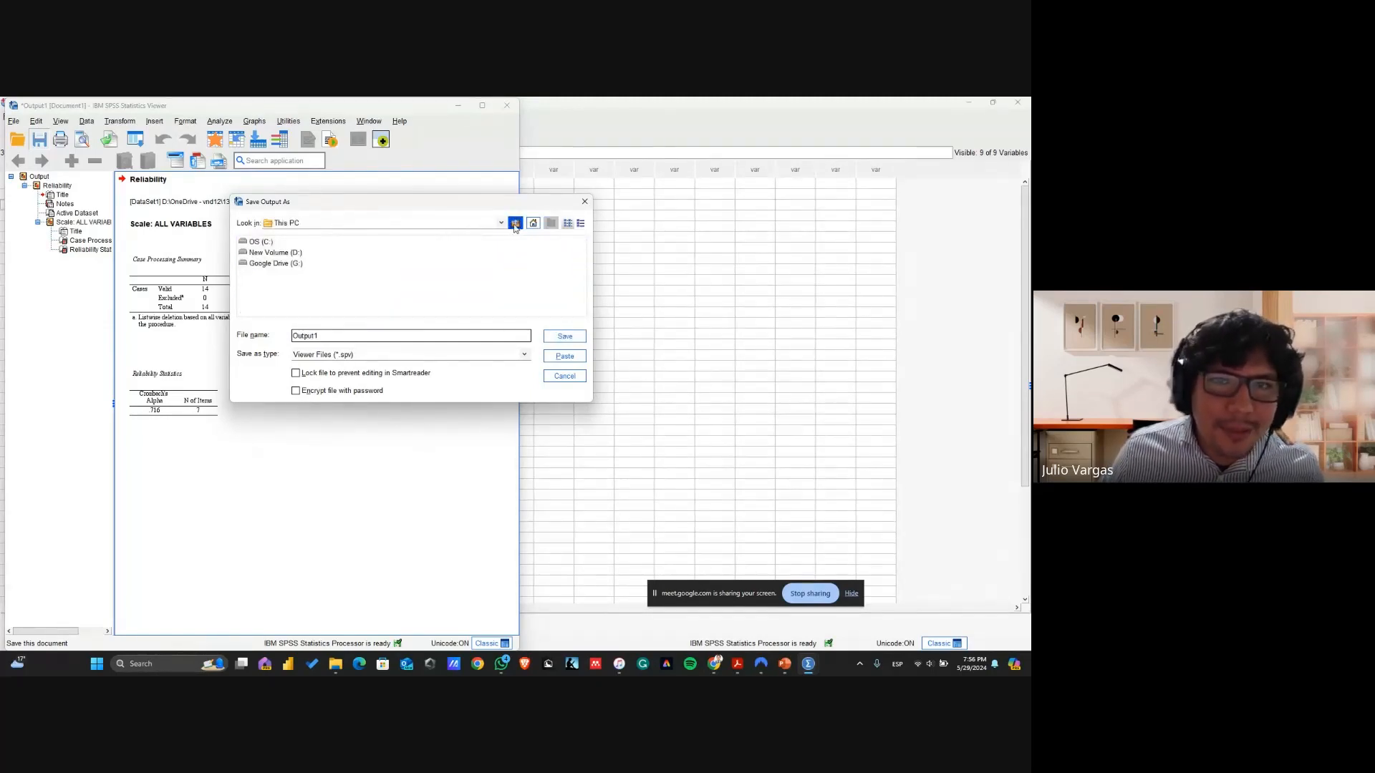
pyautogui.click(516, 224)
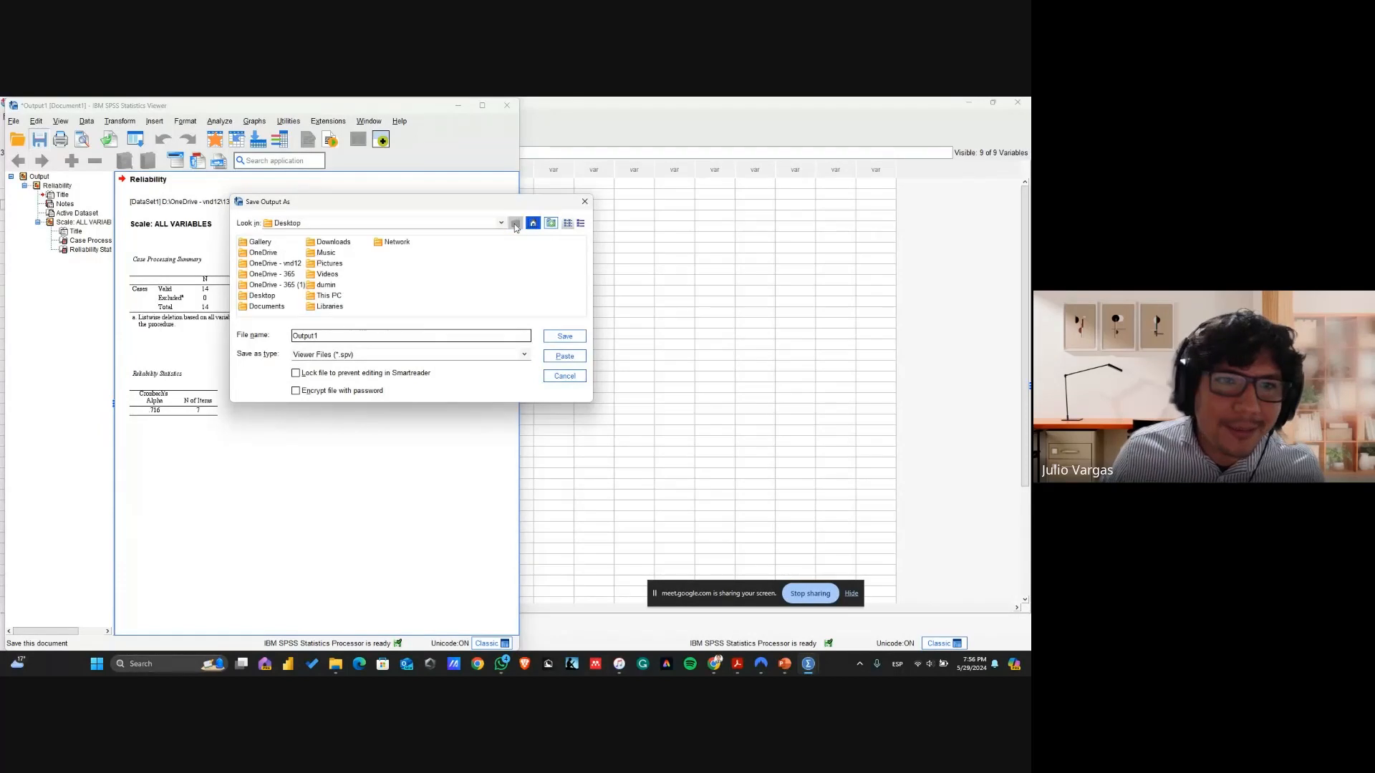
pyautogui.doubleClick(289, 264)
pyautogui.doubleClick(295, 264)
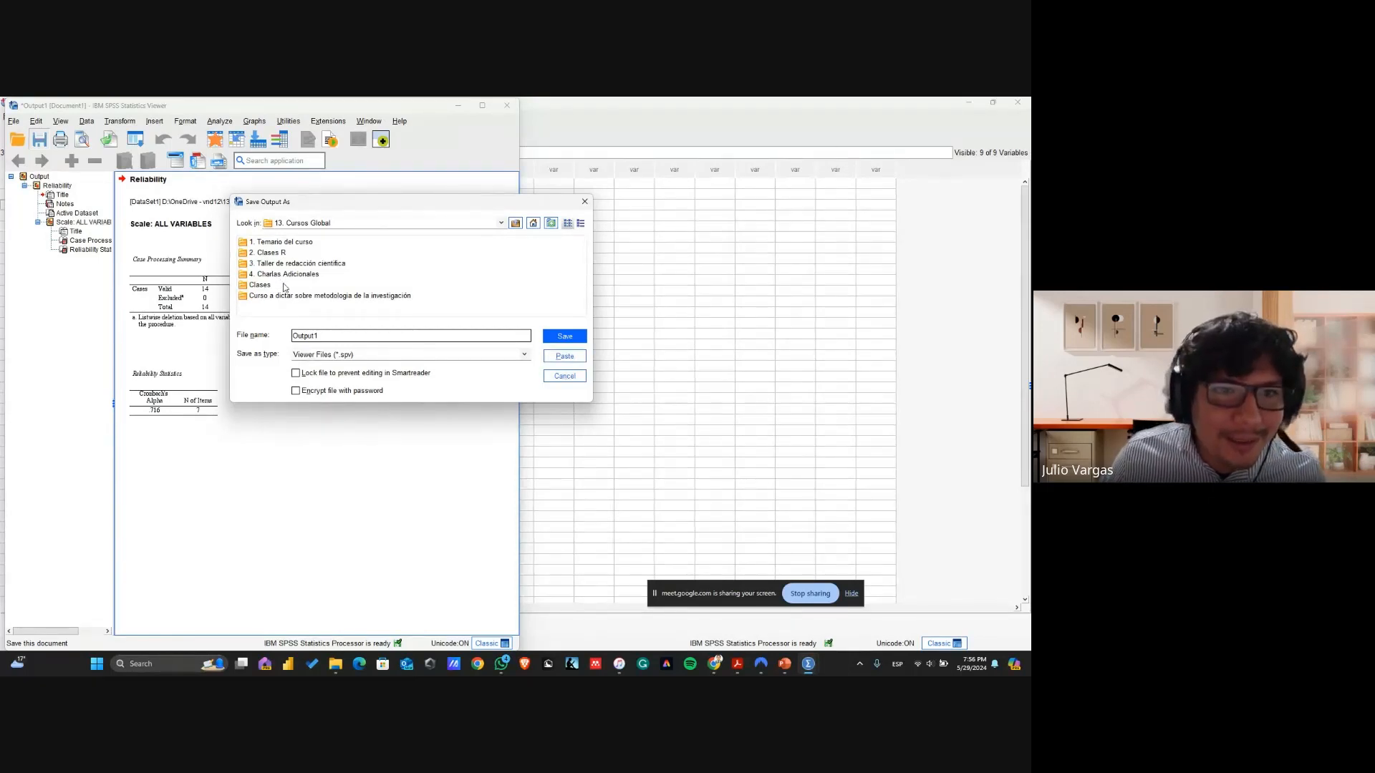
pyautogui.doubleClick(287, 275)
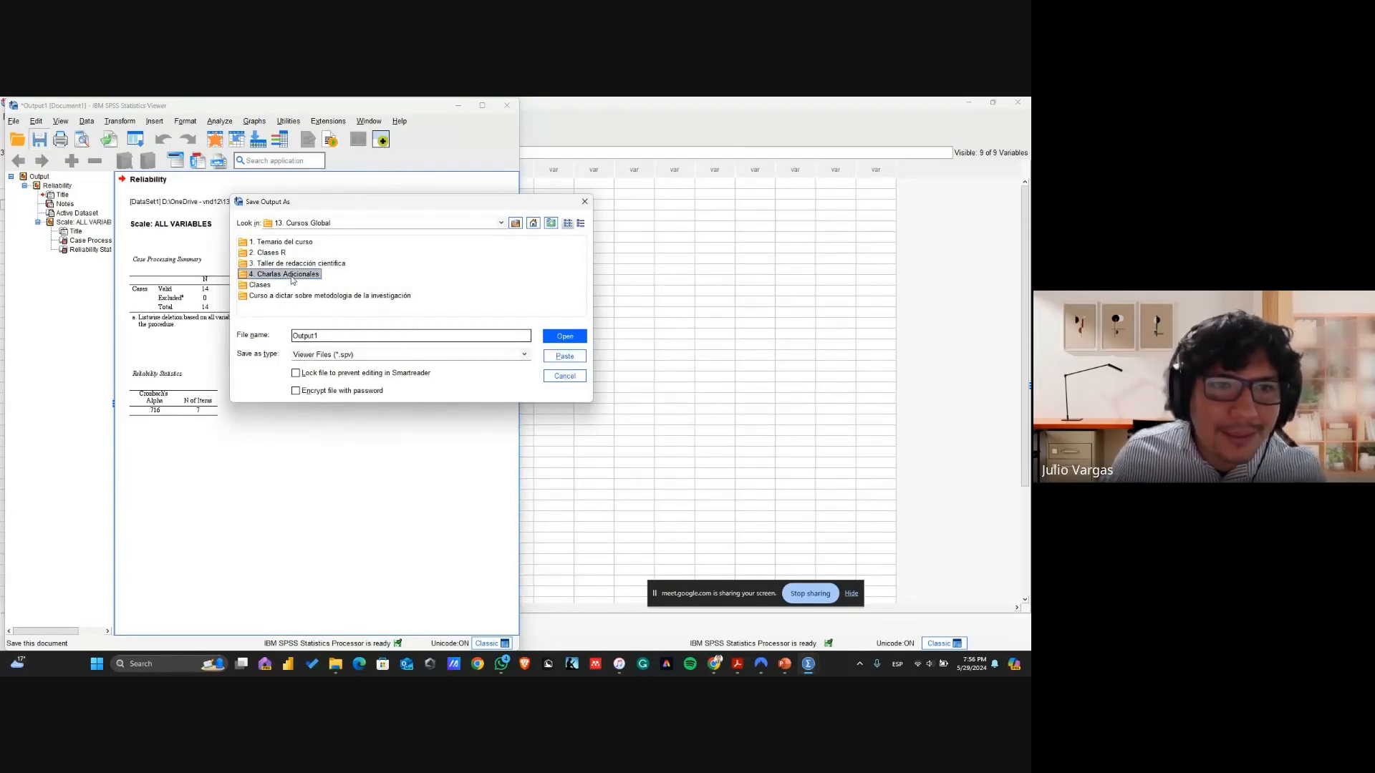
pyautogui.doubleClick(337, 336)
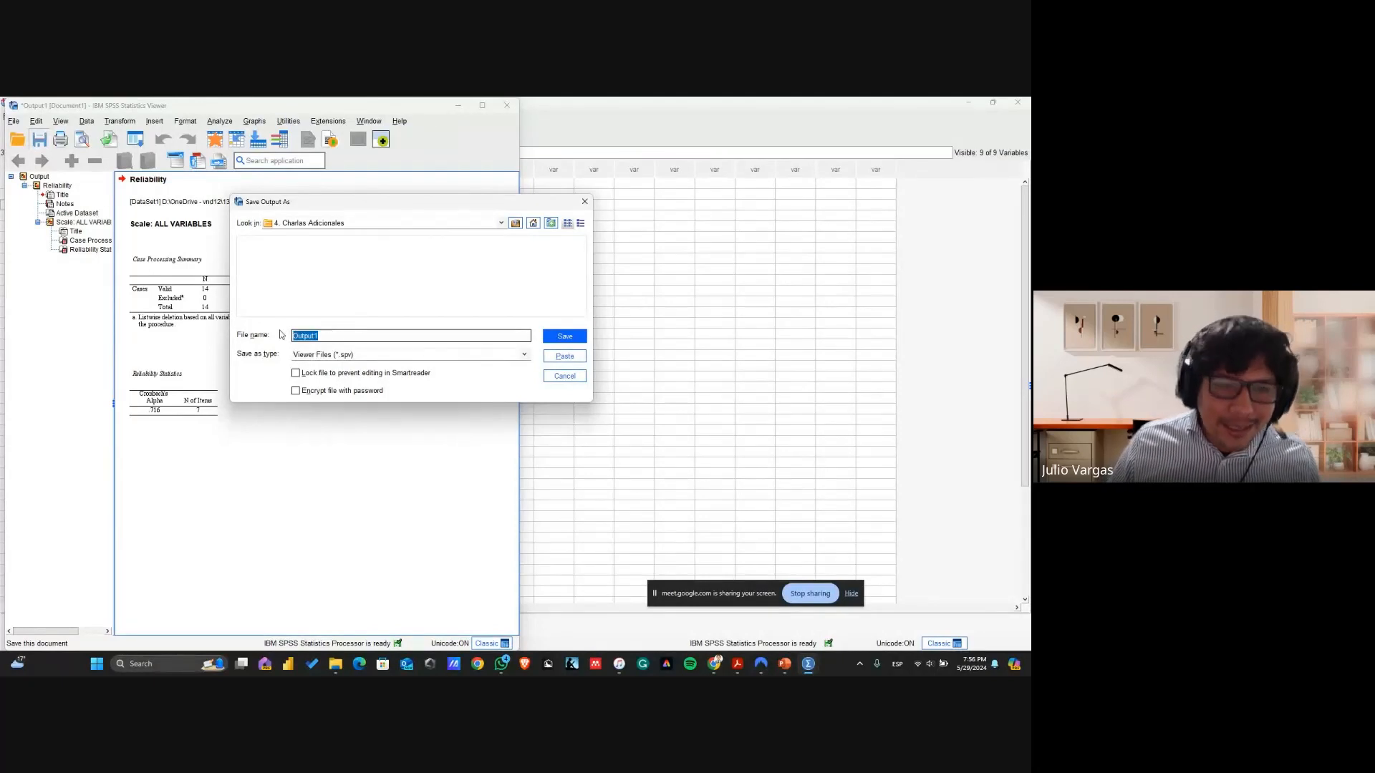
pyautogui.write('Chatgpt')
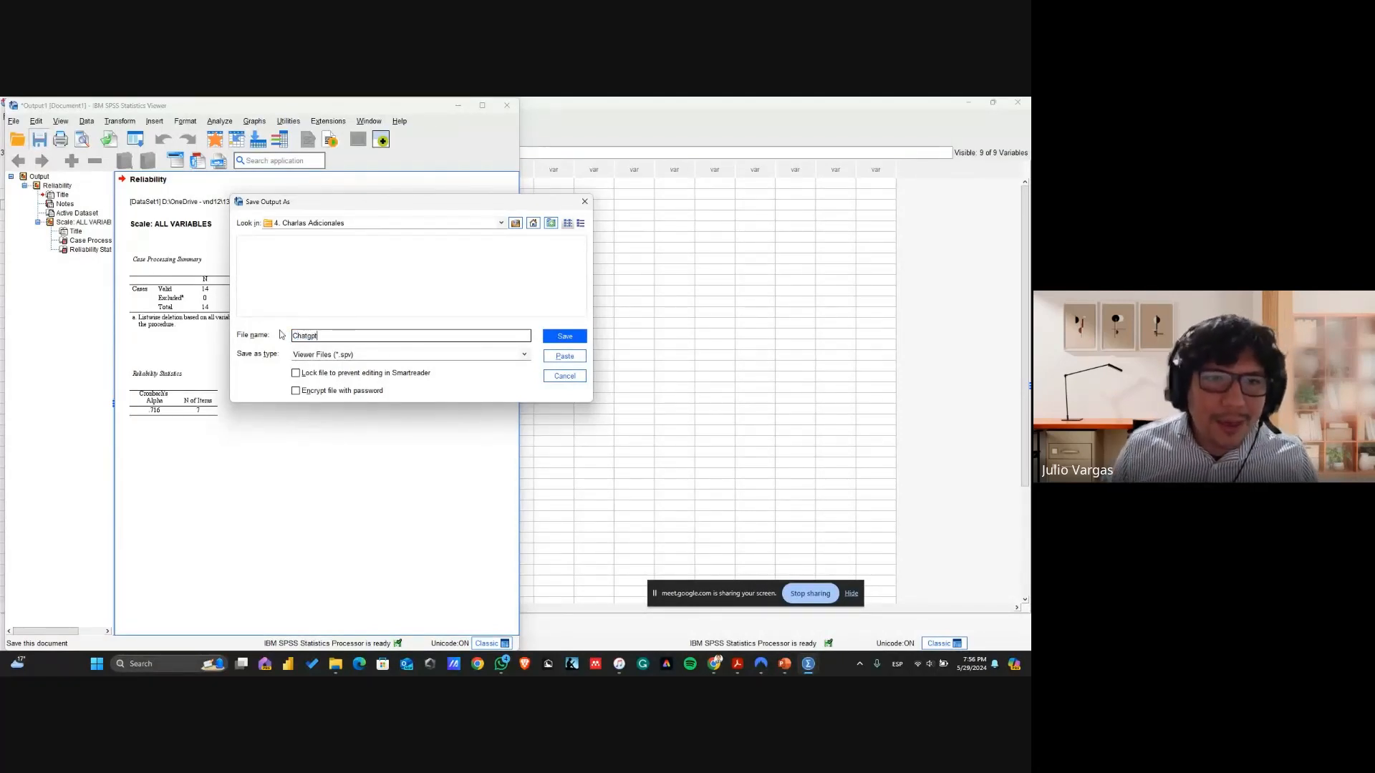
pyautogui.click(548, 335)
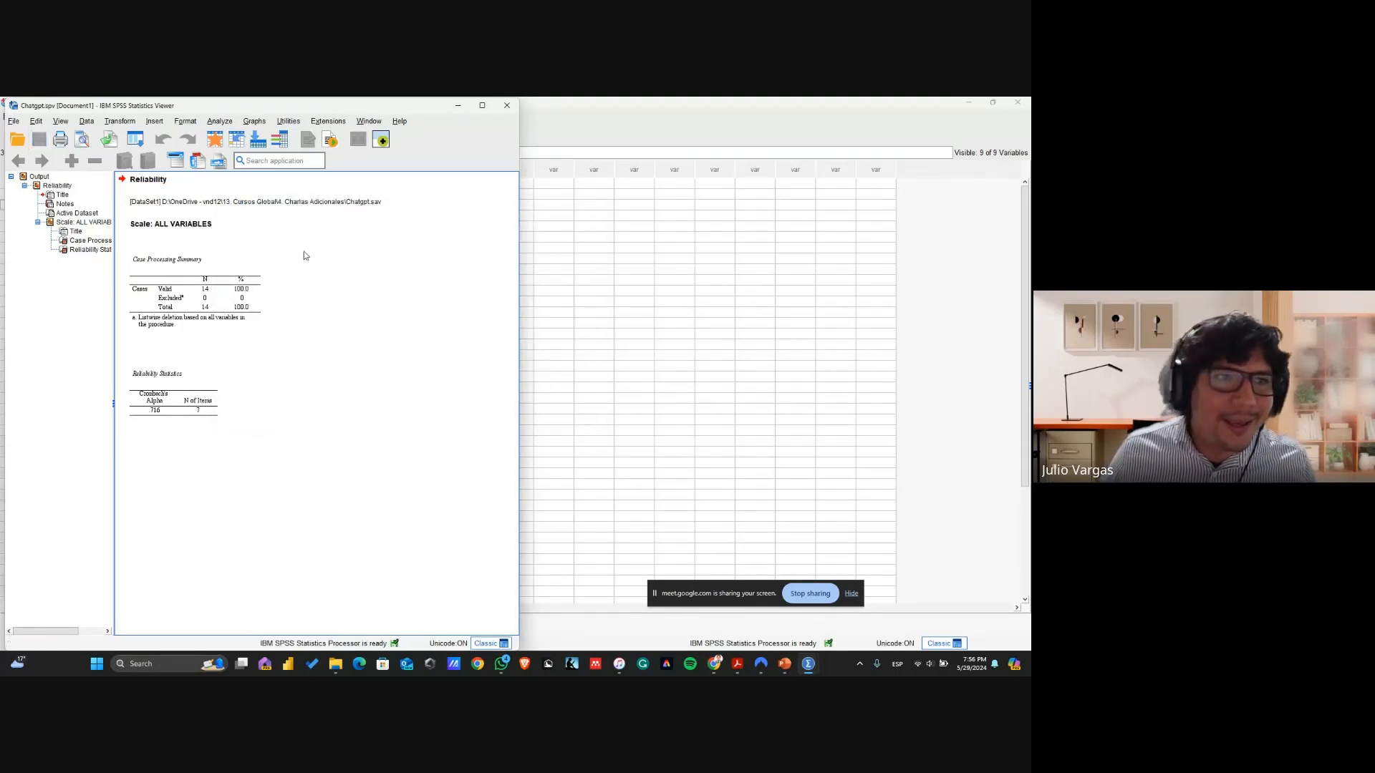
# Switch from the saved reliability output to the case data of the Excel dataset
pyautogui.click(482, 106)
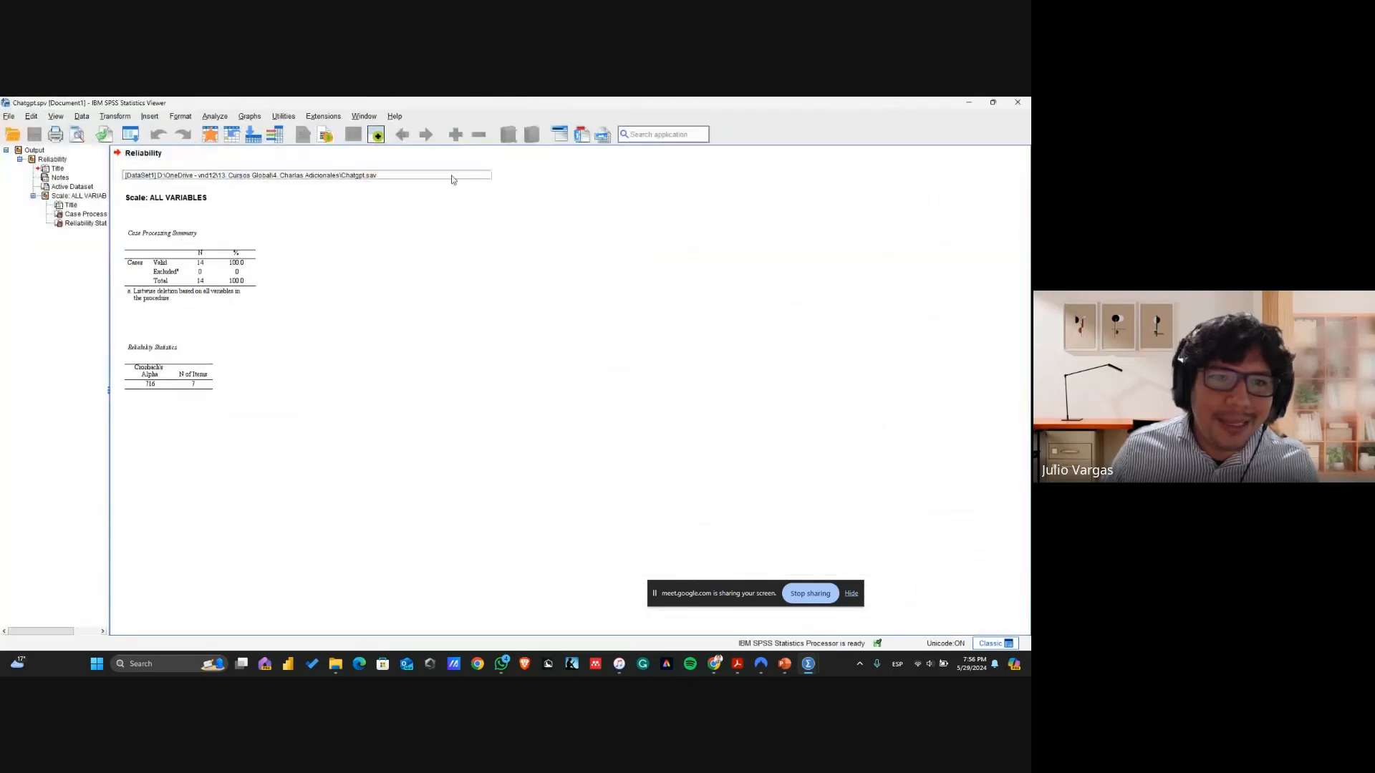
pyautogui.press('super+Left')
pyautogui.press('Escape')
pyautogui.hotkey('alt', 'Tab')
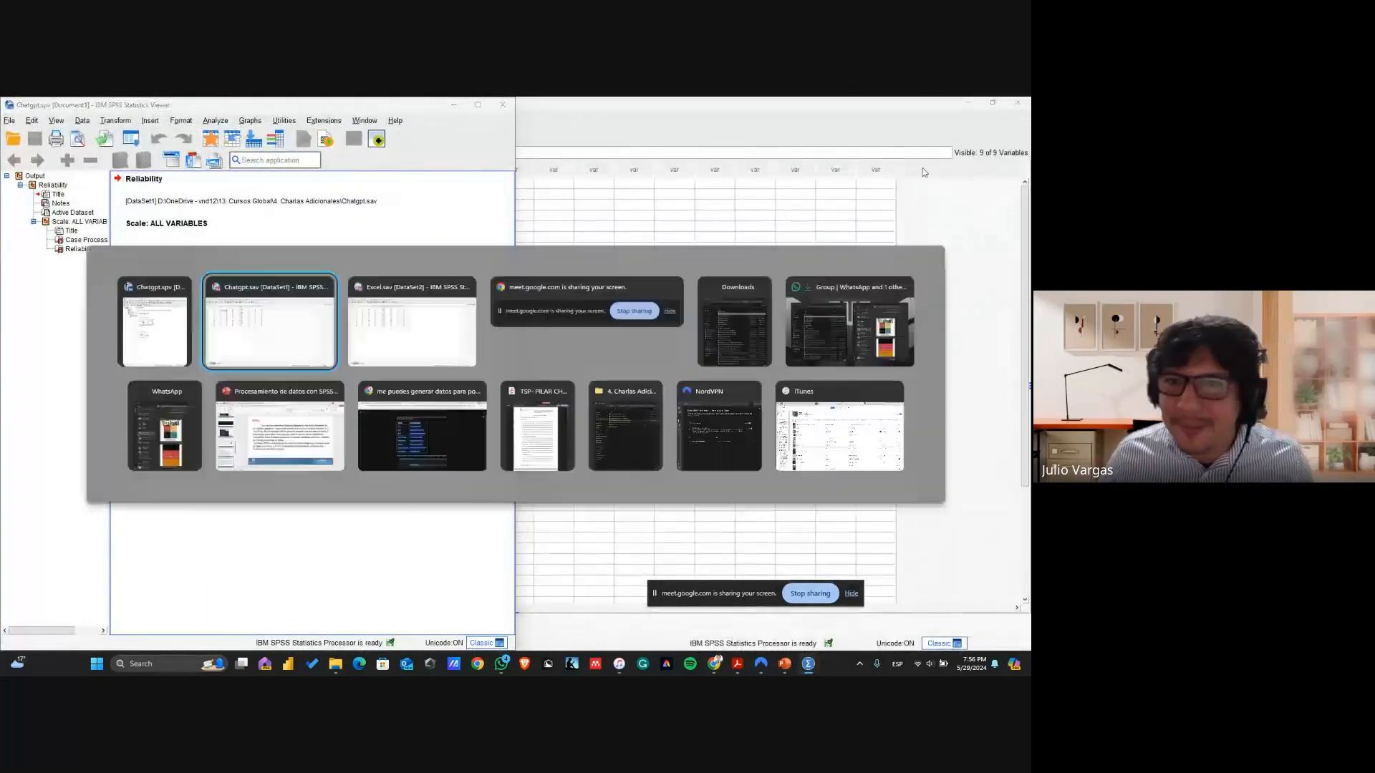
pyautogui.click(552, 259)
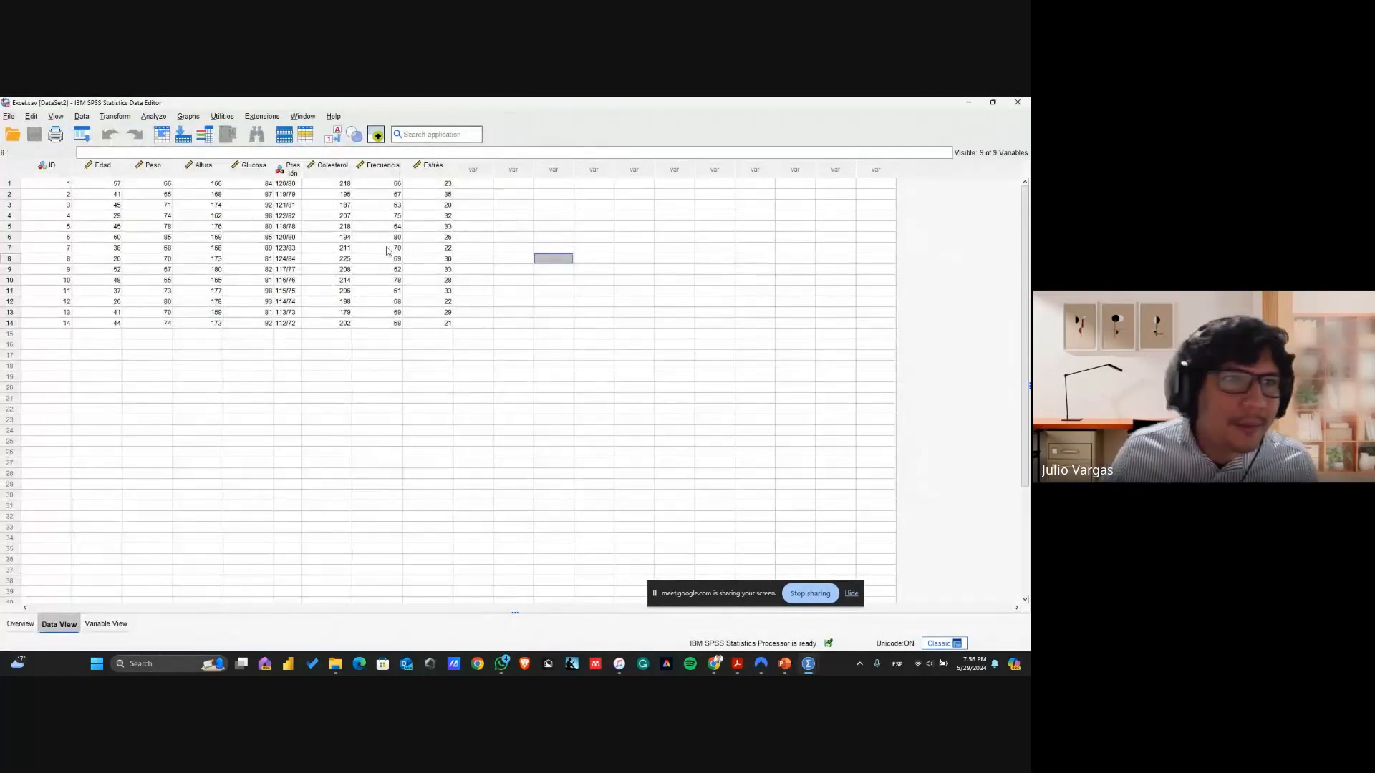
# Run the Alpha reliability analysis on the Excel dataset with Edad, Peso, Altura, Glucosa, Colesterol, Frecuencia and Estrés as items, leaving out Presión
pyautogui.click(112, 117)
pyautogui.moveTo(153, 116)
pyautogui.moveTo(231, 366)
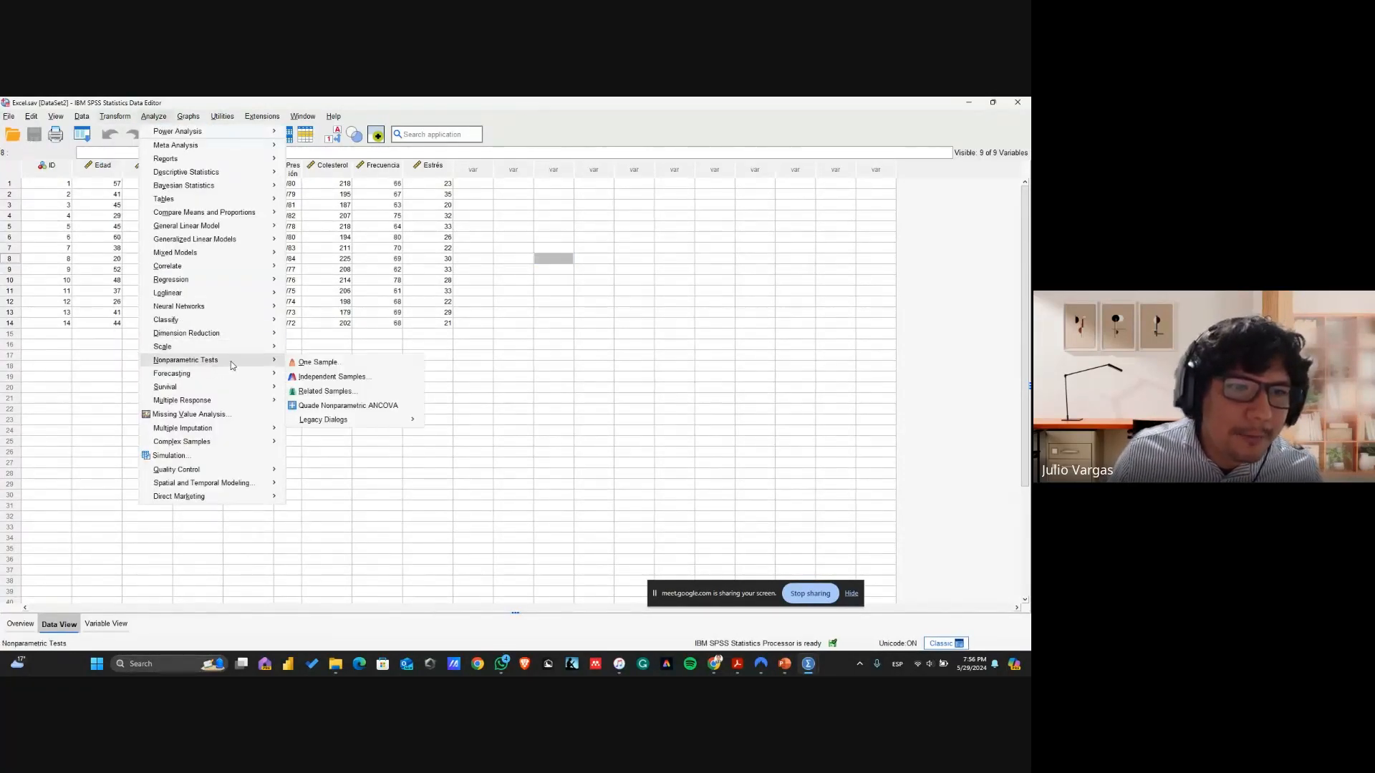
pyautogui.moveTo(265, 348)
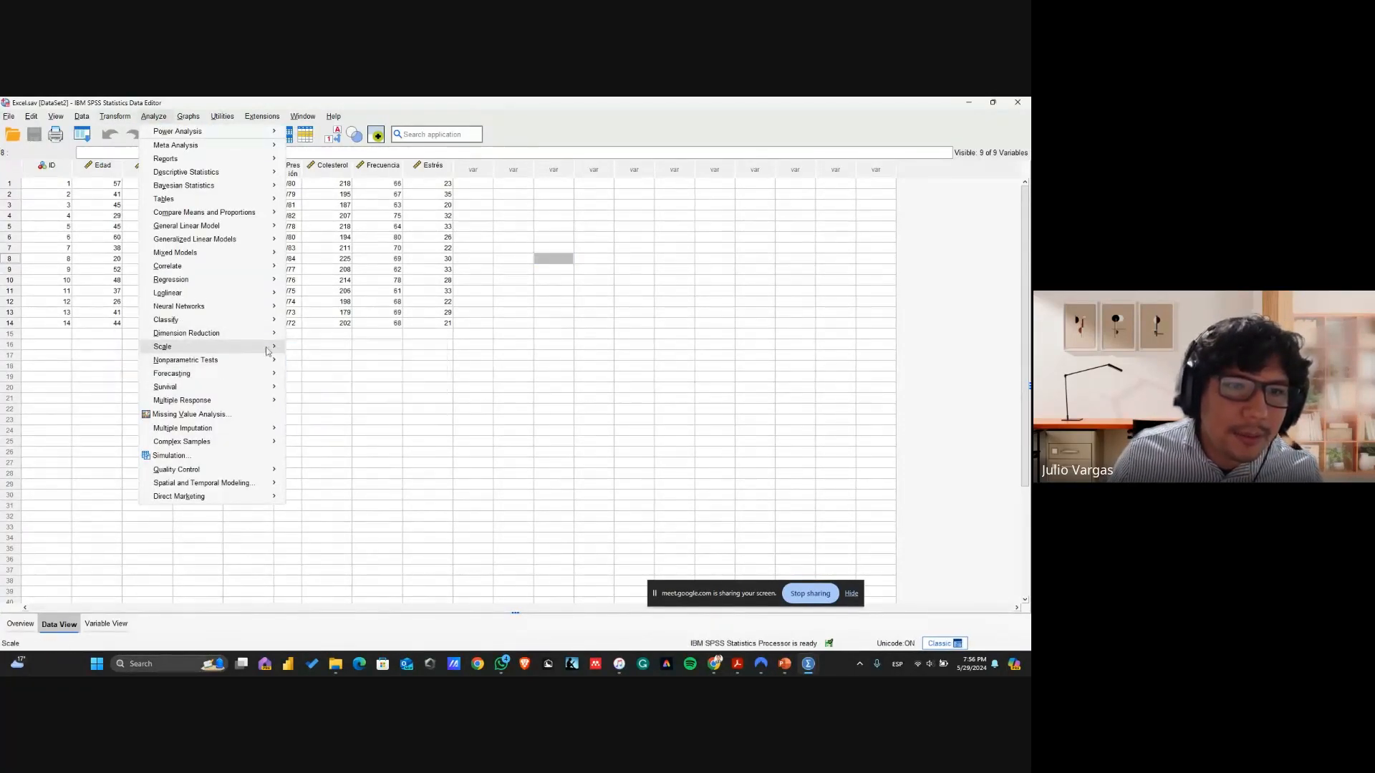
pyautogui.click(322, 349)
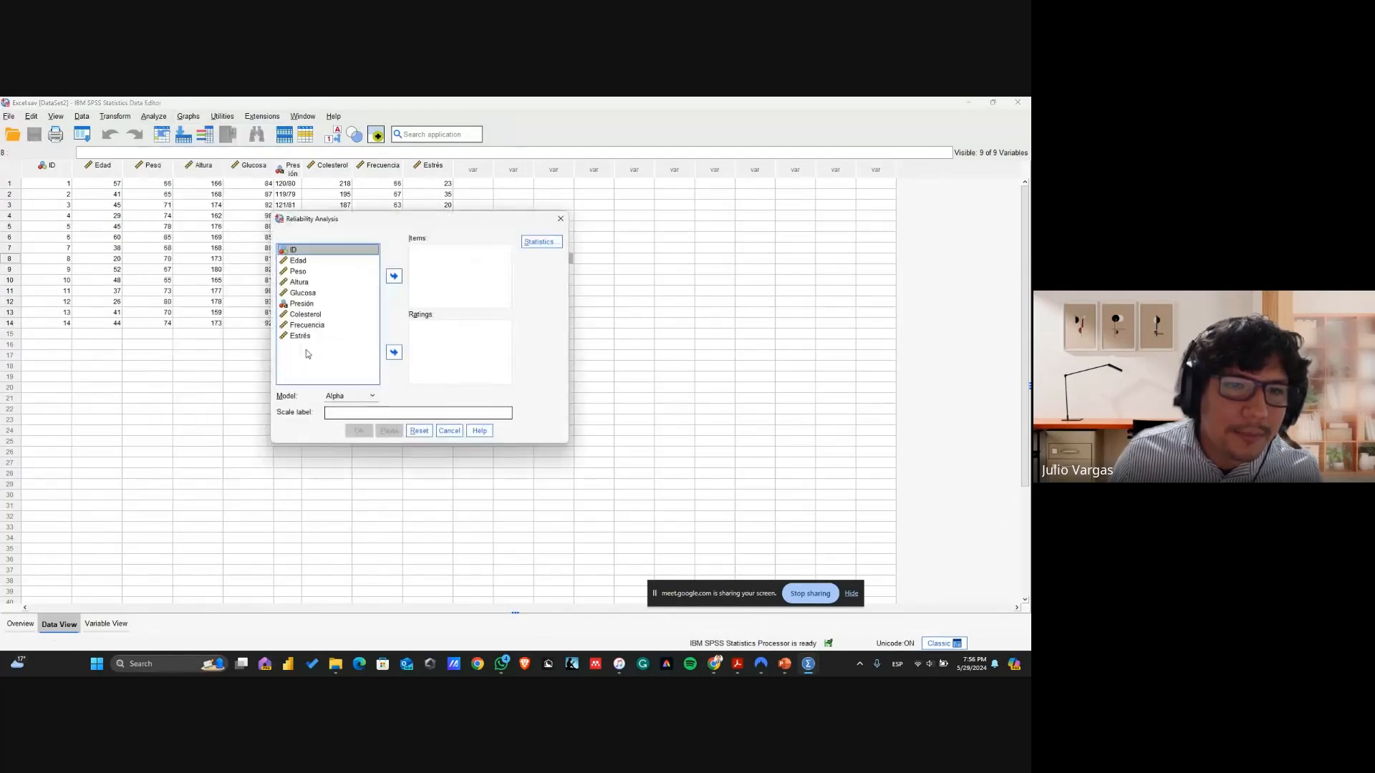
pyautogui.click(315, 260)
pyautogui.keyDown('shift'); pyautogui.click(313, 291); pyautogui.keyUp('shift')
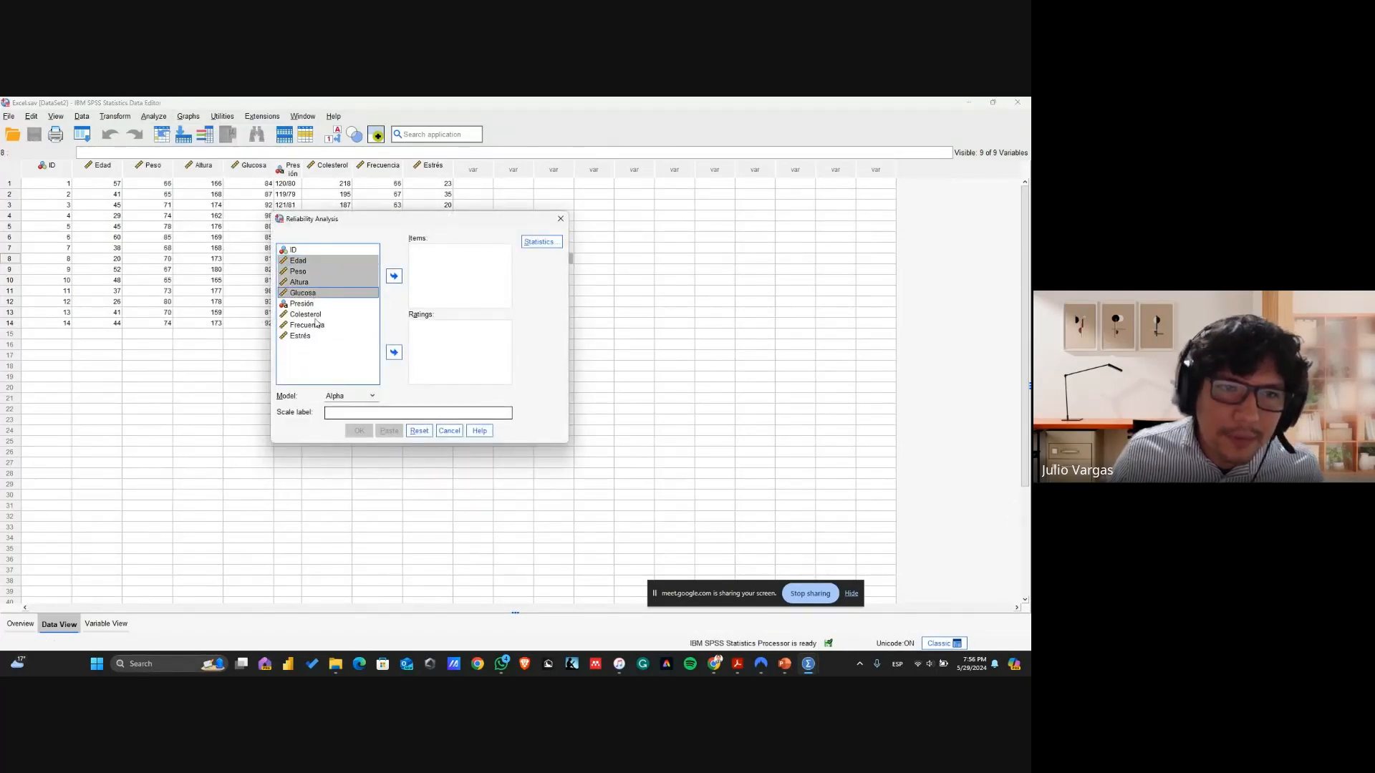
pyautogui.keyDown('shift'); pyautogui.click(315, 324); pyautogui.keyUp('shift')
pyautogui.keyDown('shift'); pyautogui.click(301, 337); pyautogui.keyUp('shift')
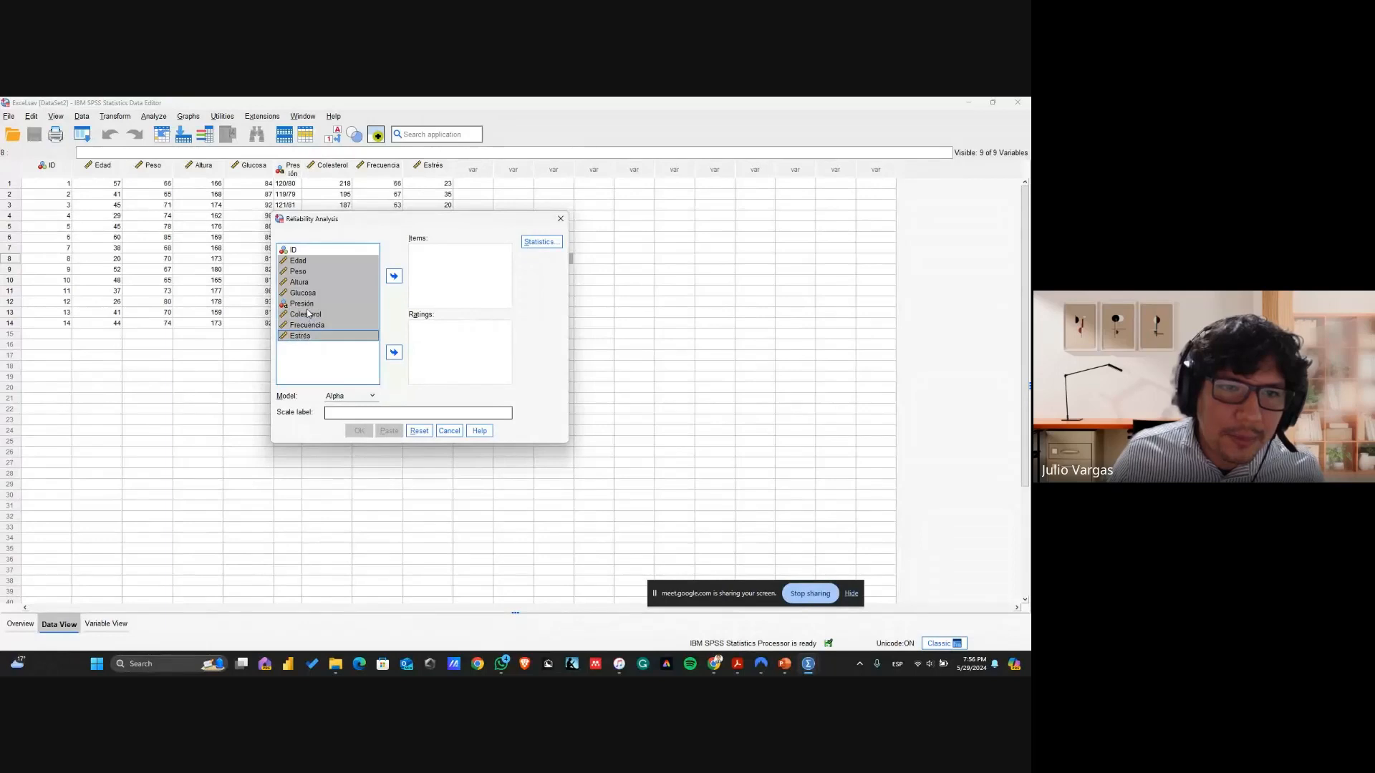
pyautogui.keyDown('ctrl'); pyautogui.click(306, 303); pyautogui.keyUp('ctrl')
pyautogui.click(394, 276)
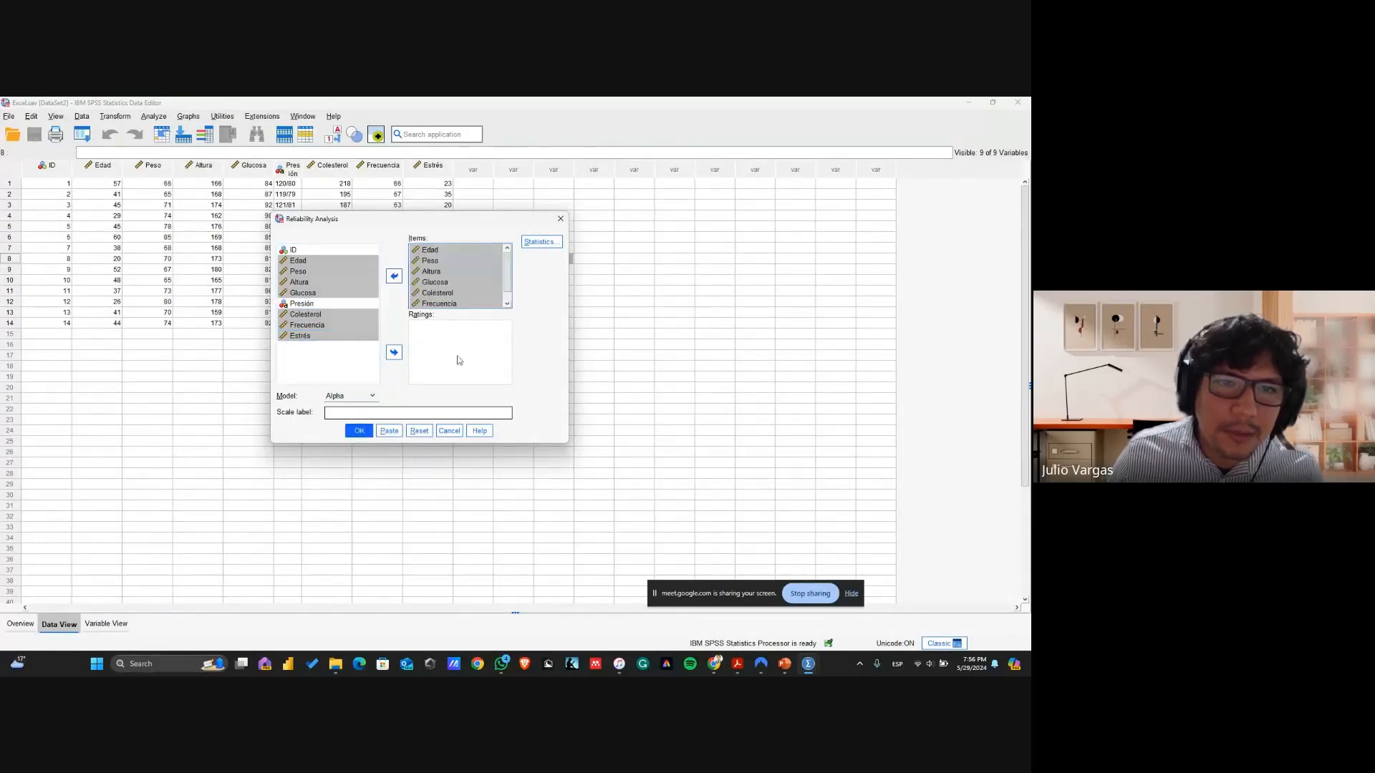
pyautogui.click(359, 430)
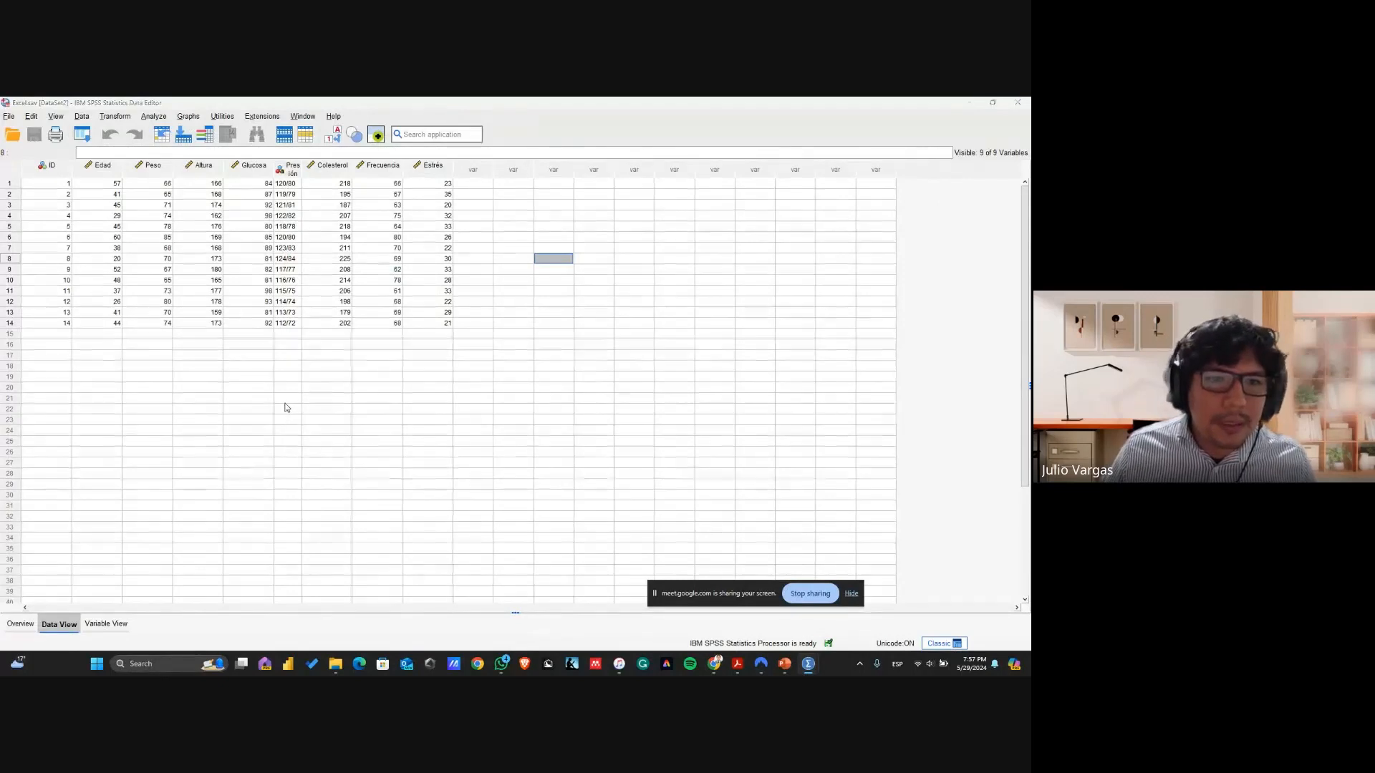
# Bring up the output viewer at full size and review the reliability results of the Chatgpt and Excel datasets
pyautogui.hotkey('alt', 'Tab')
pyautogui.scroll(-1, 298, 414)
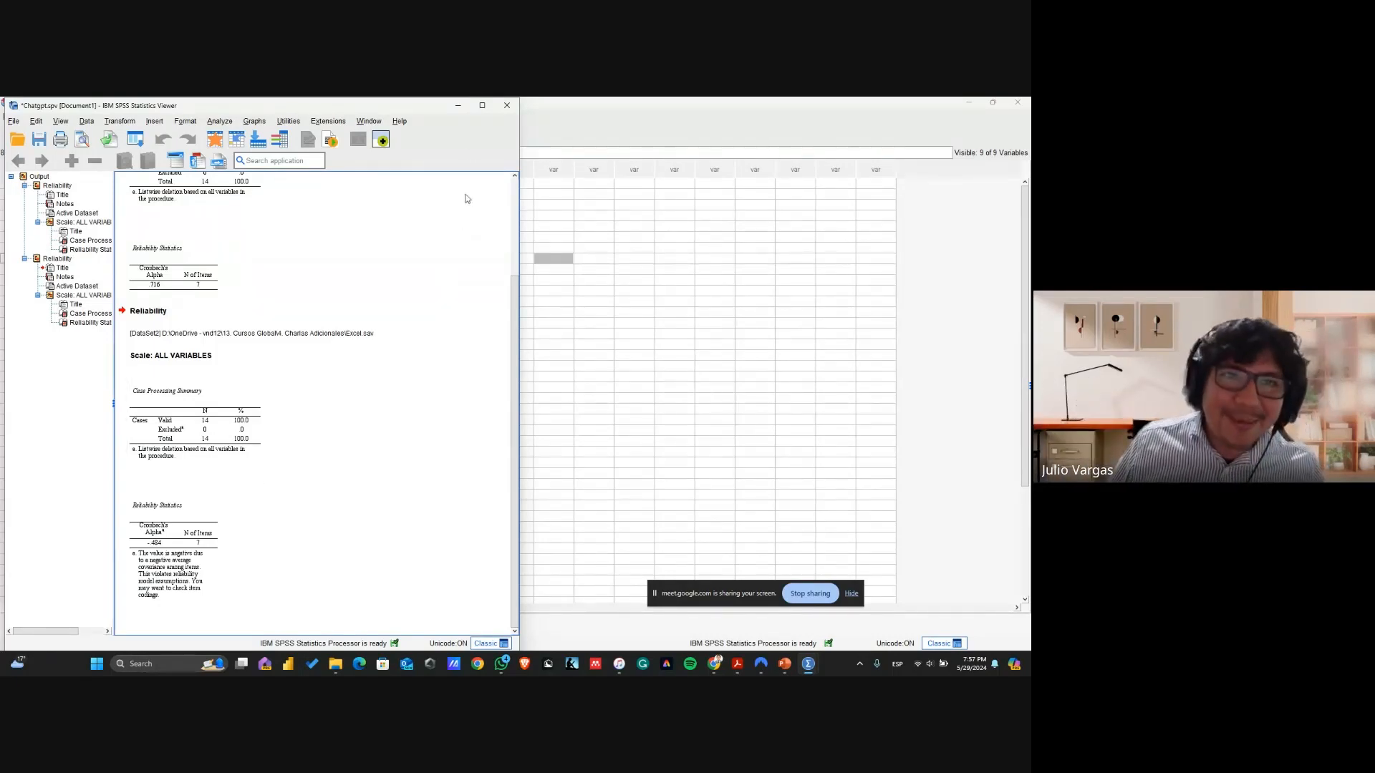
pyautogui.click(482, 107)
pyautogui.scroll(3, 312, 466)
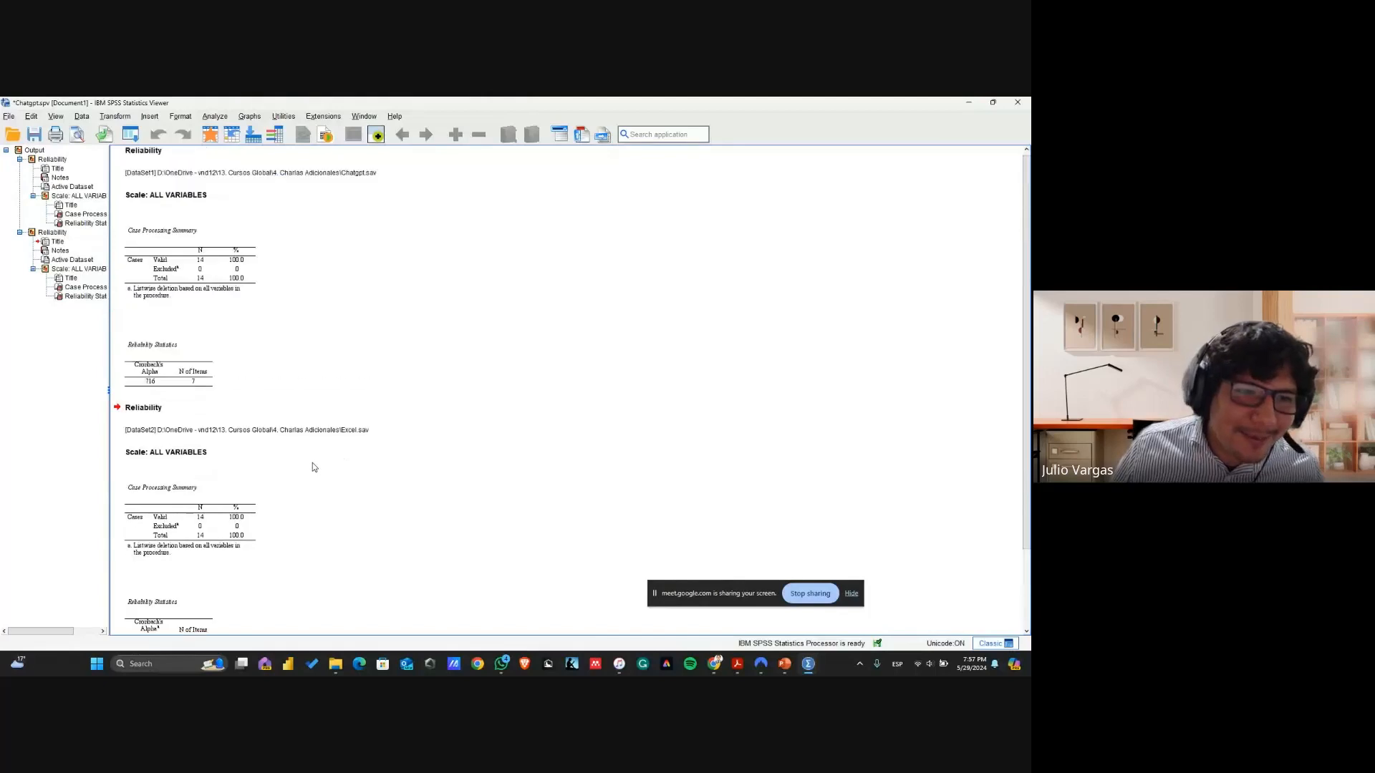
pyautogui.scroll(-1, 312, 467)
pyautogui.scroll(-2, 312, 467)
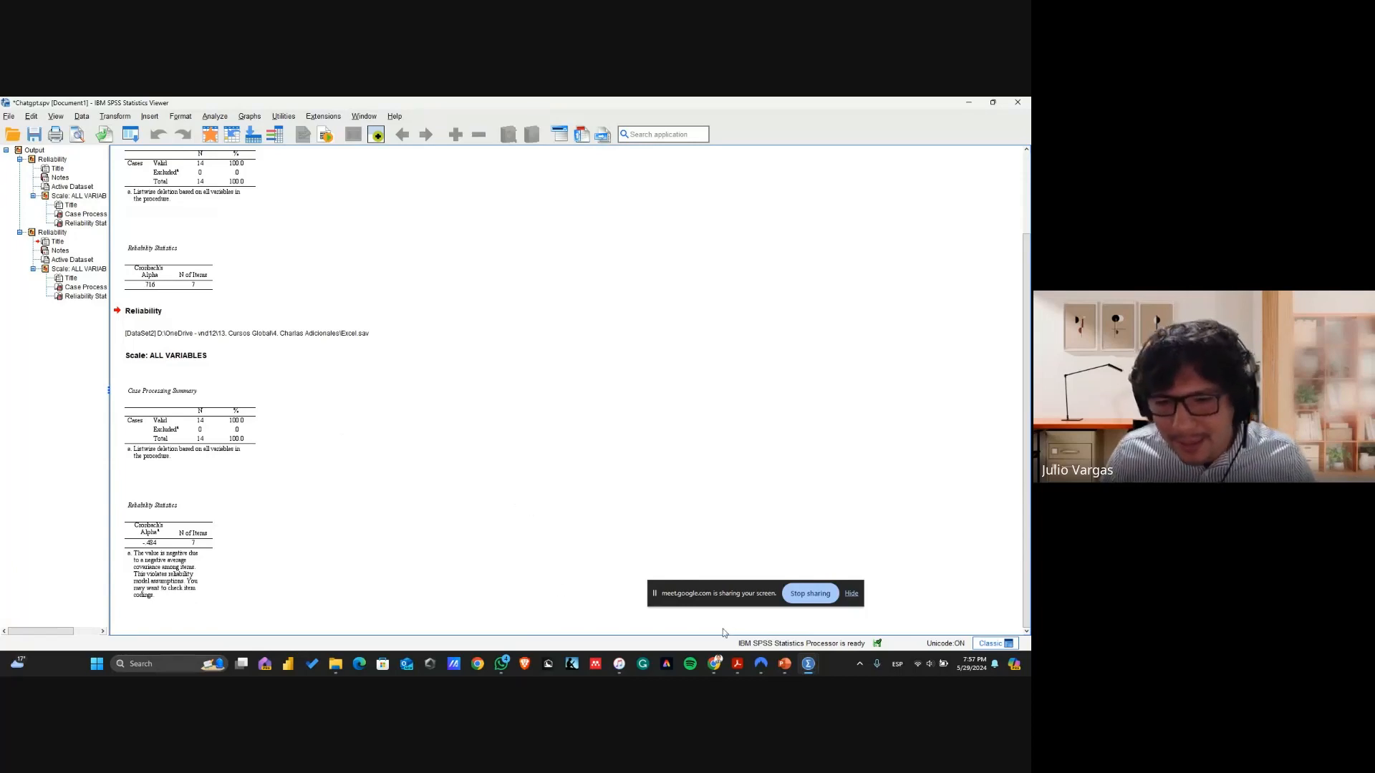
# Switch to Chrome and check the in-call messages of the Google Meet session
pyautogui.click(717, 662)
pyautogui.click(687, 598)
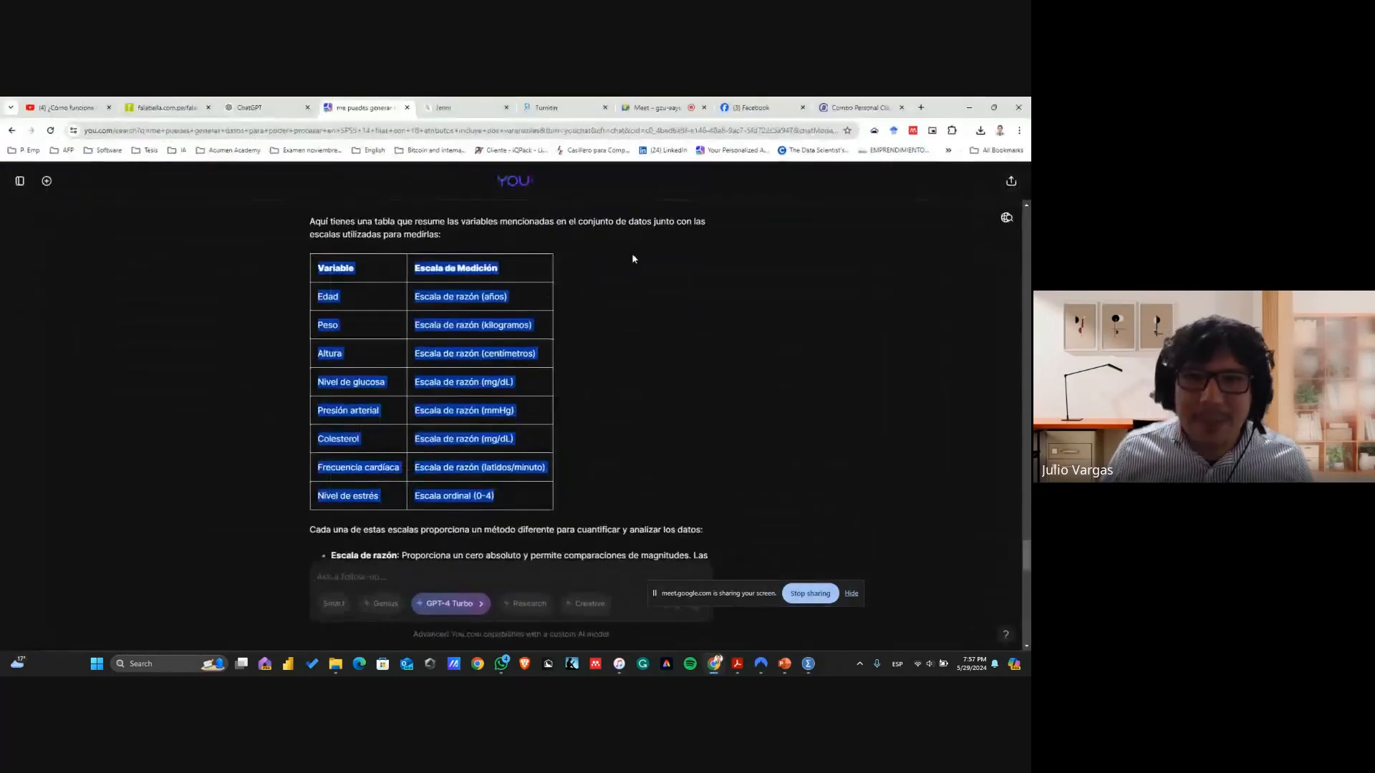
pyautogui.click(698, 102)
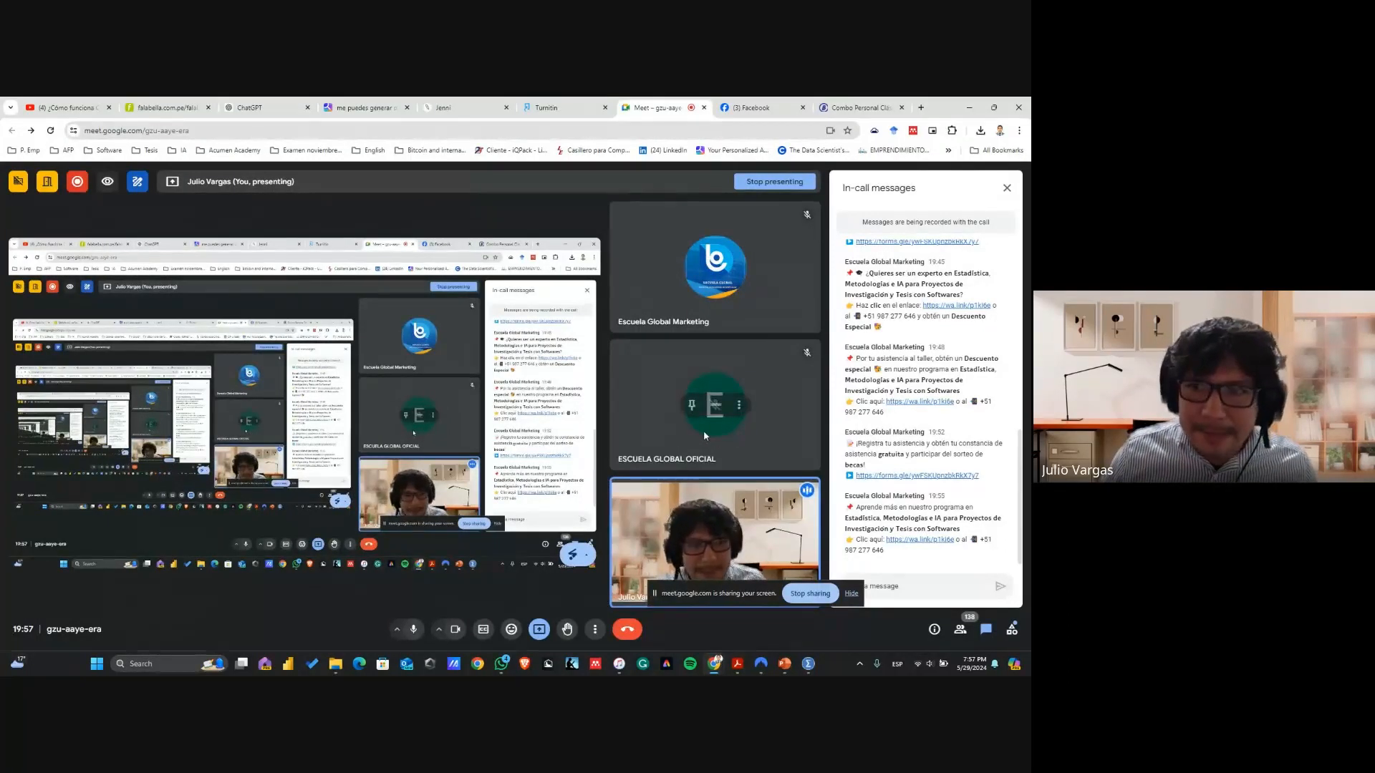
# Return to the SPSS output, select the Excel dataset's Reliability Statistics table and save the updated Chatgpt output file
pyautogui.hotkey('alt', 'Tab')
pyautogui.click(185, 545)
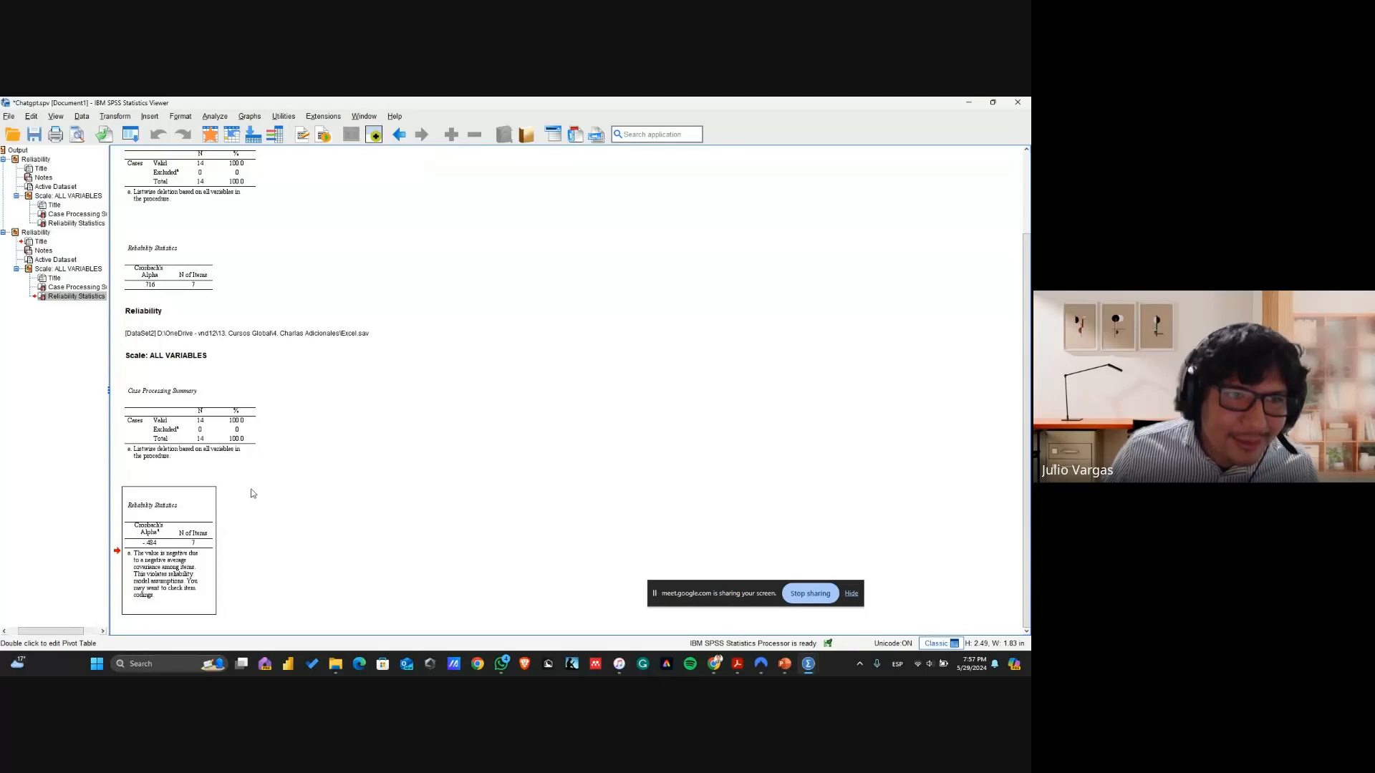
pyautogui.hotkey('ctrl', 's')
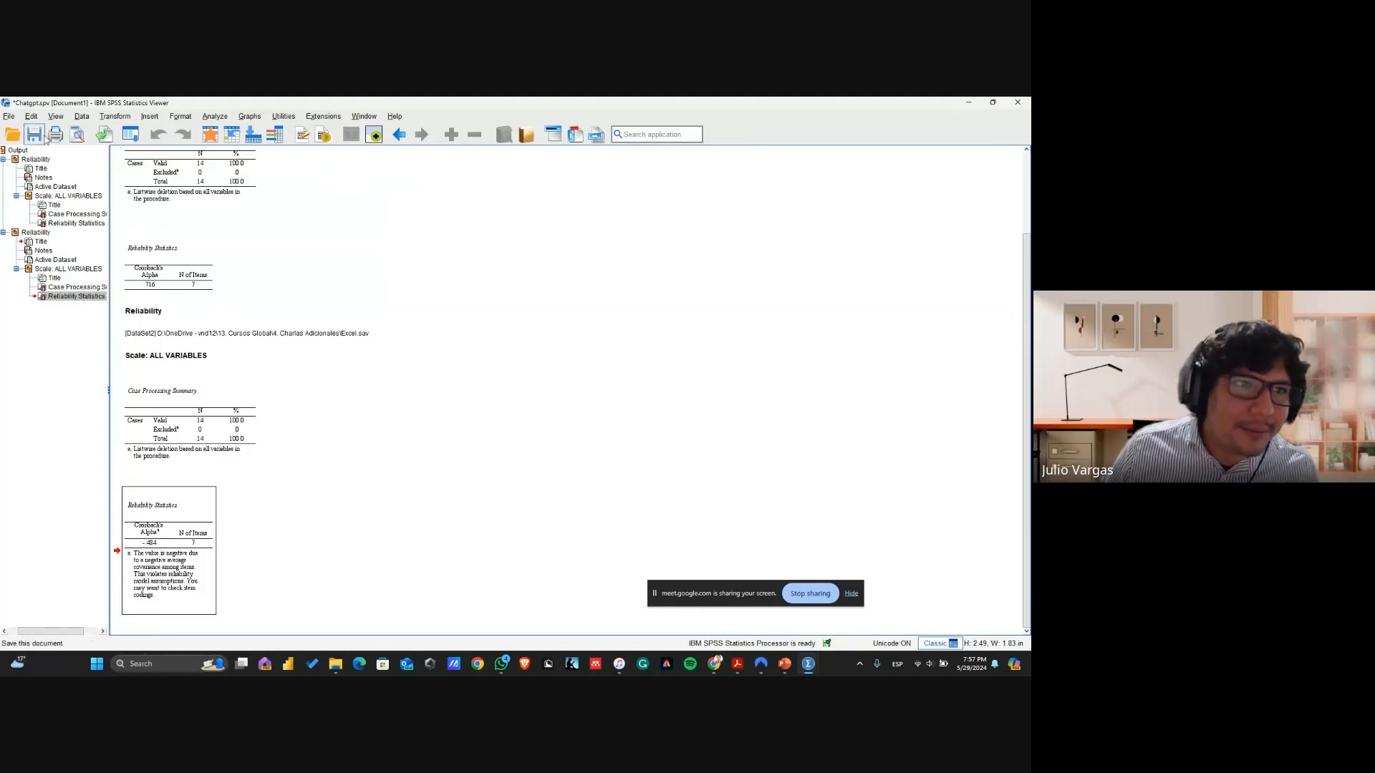
# Compare the Cronbach's alpha tables of the Chatgpt and Excel datasets in the output
pyautogui.click(212, 270)
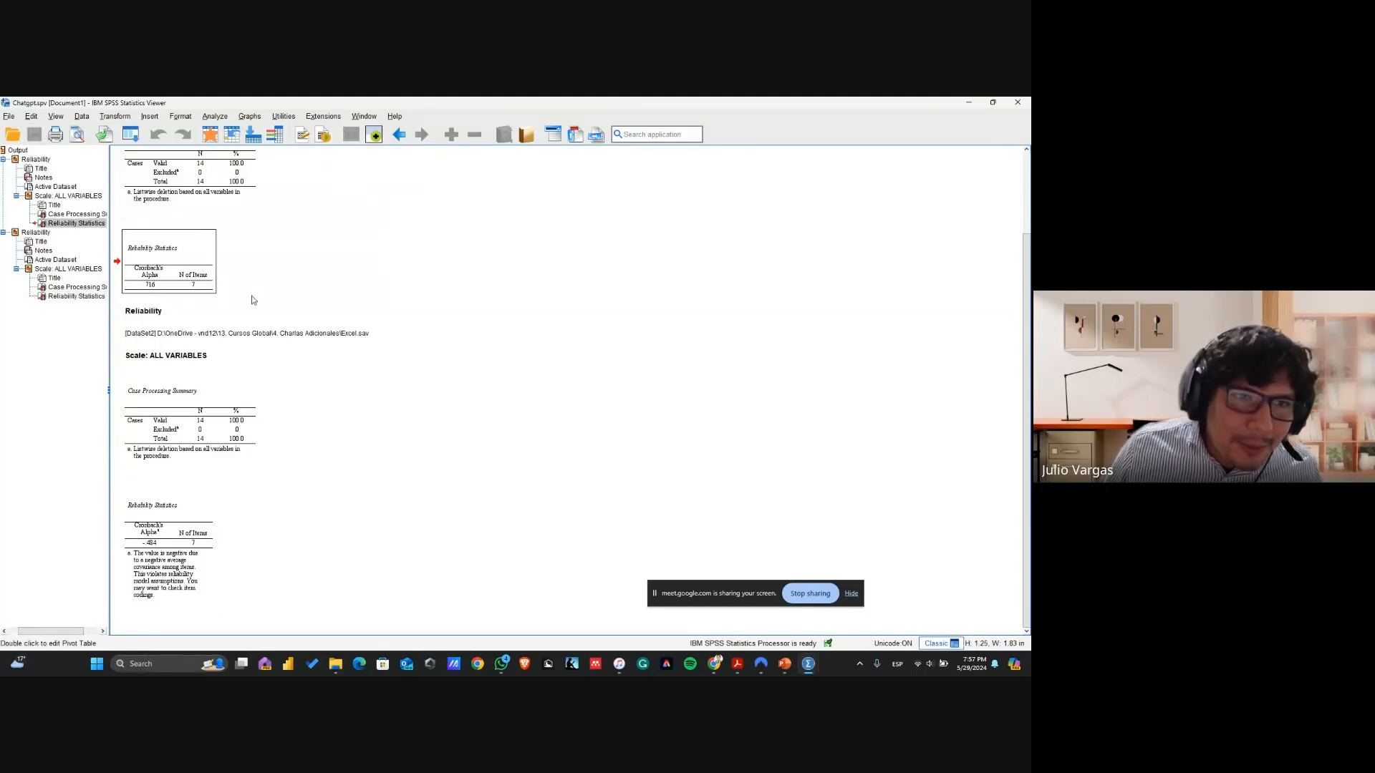
pyautogui.scroll(1, 252, 299)
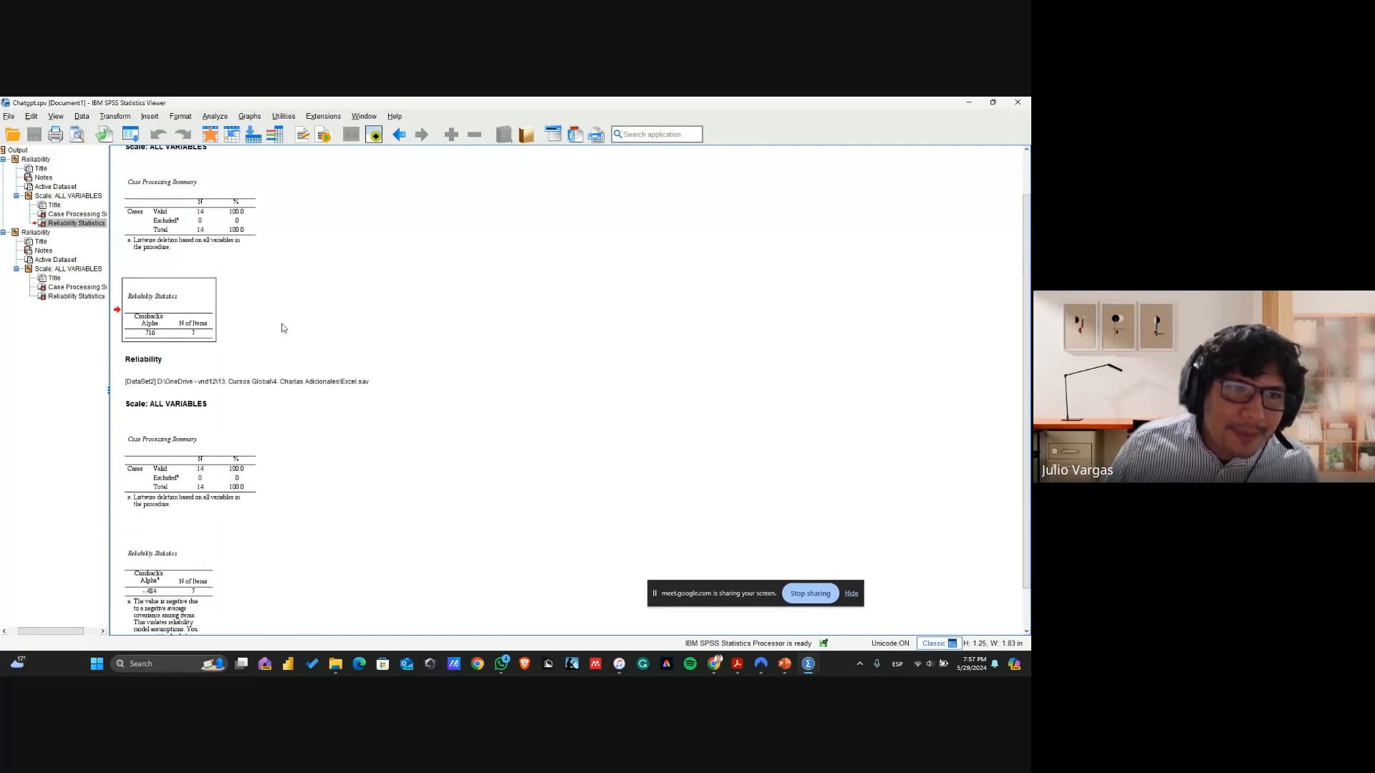
pyautogui.scroll(-1, 280, 328)
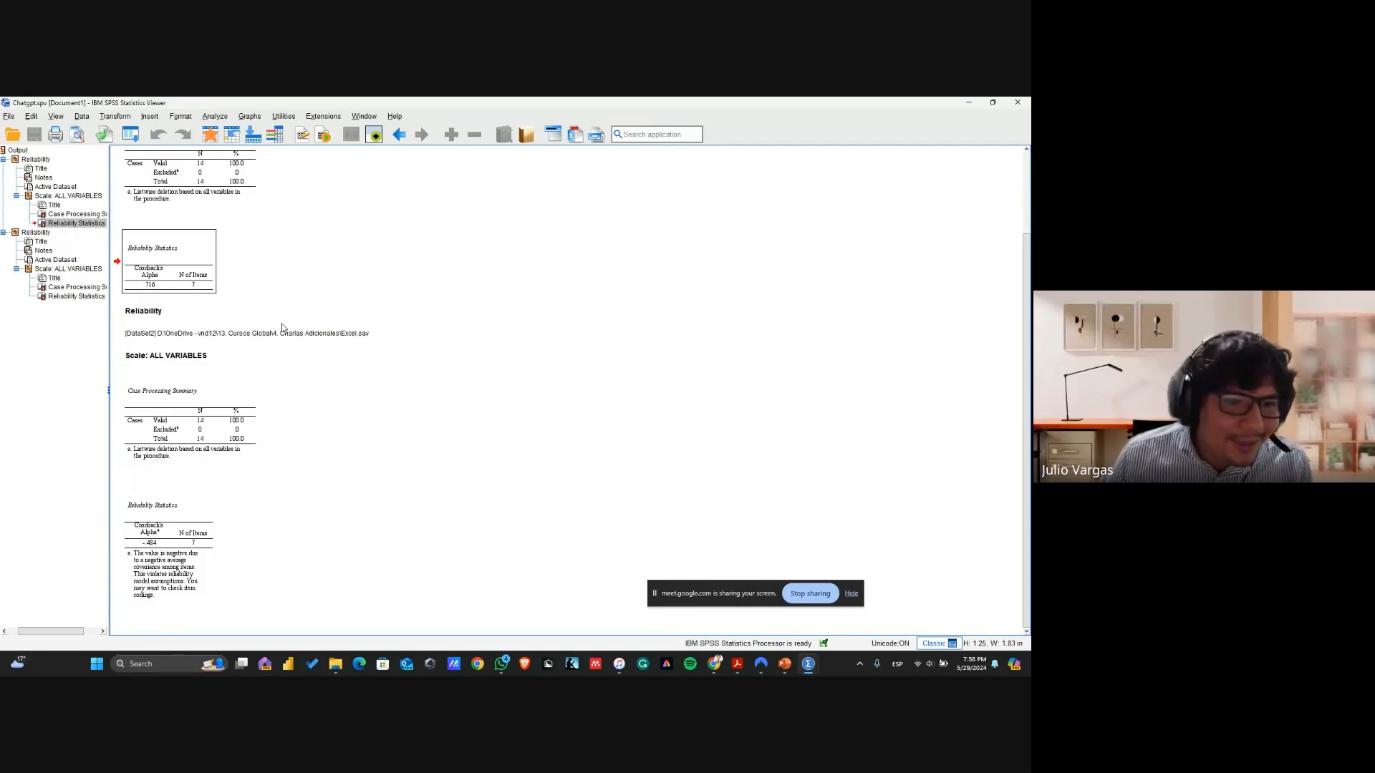
pyautogui.click(181, 540)
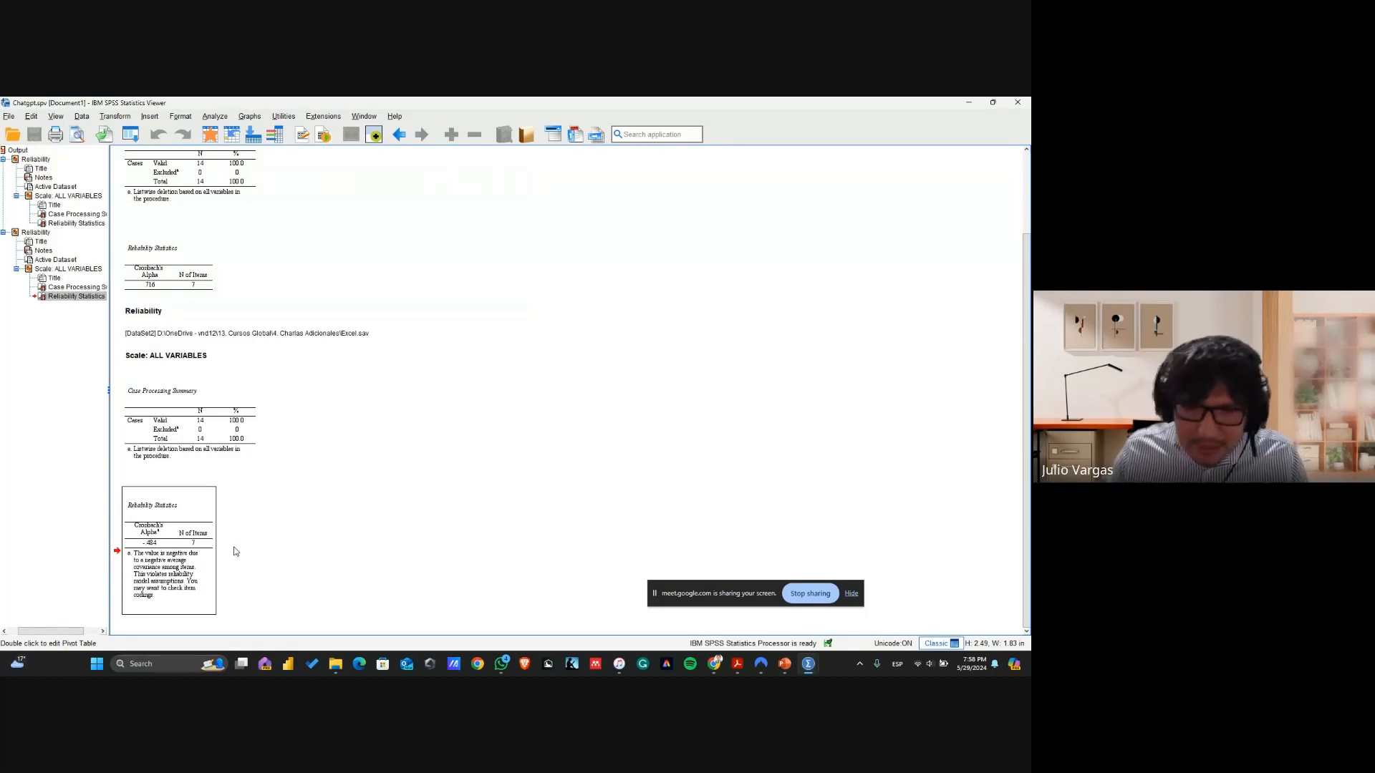
# Open the workbook Base de datos IA.xlsx from the 4. Charlas Adicionales folder in Excel
pyautogui.hotkey('alt', 'Tab')
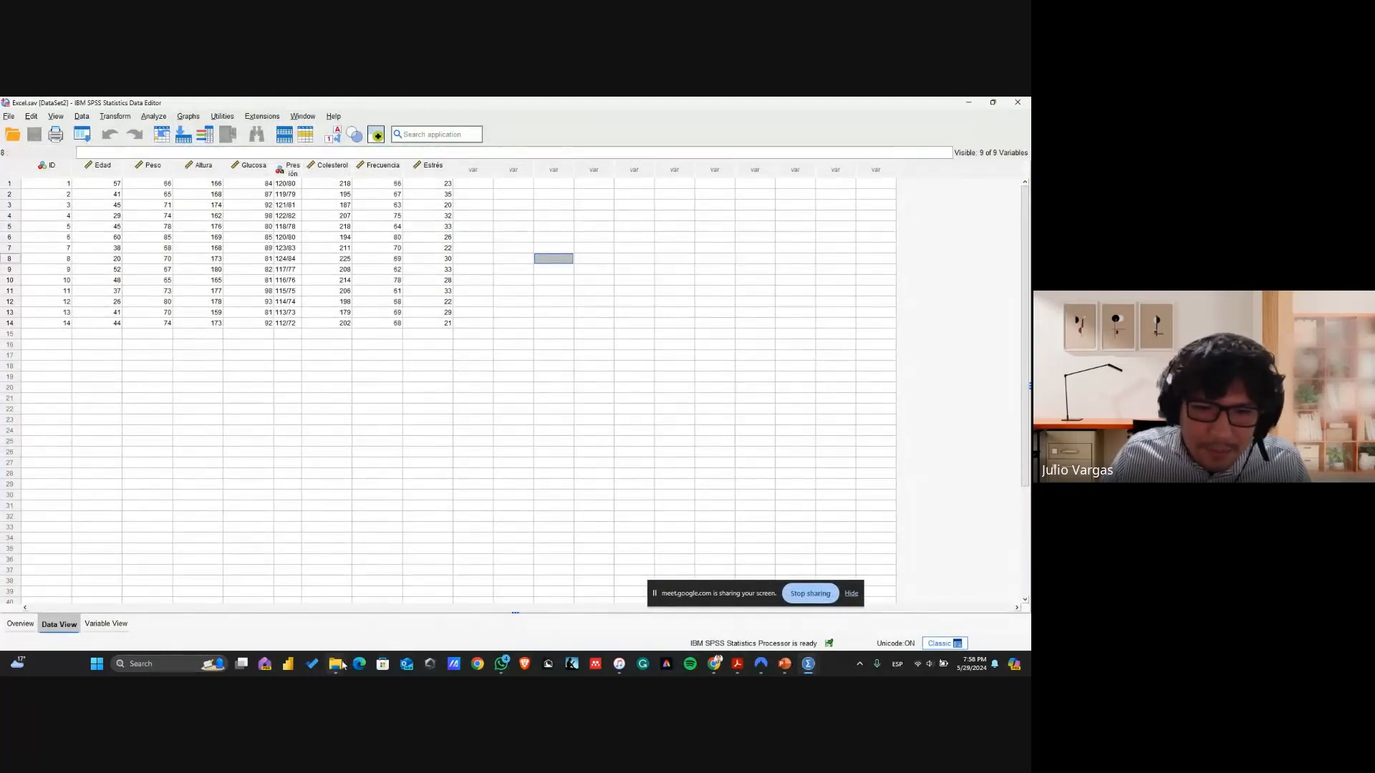
pyautogui.click(372, 609)
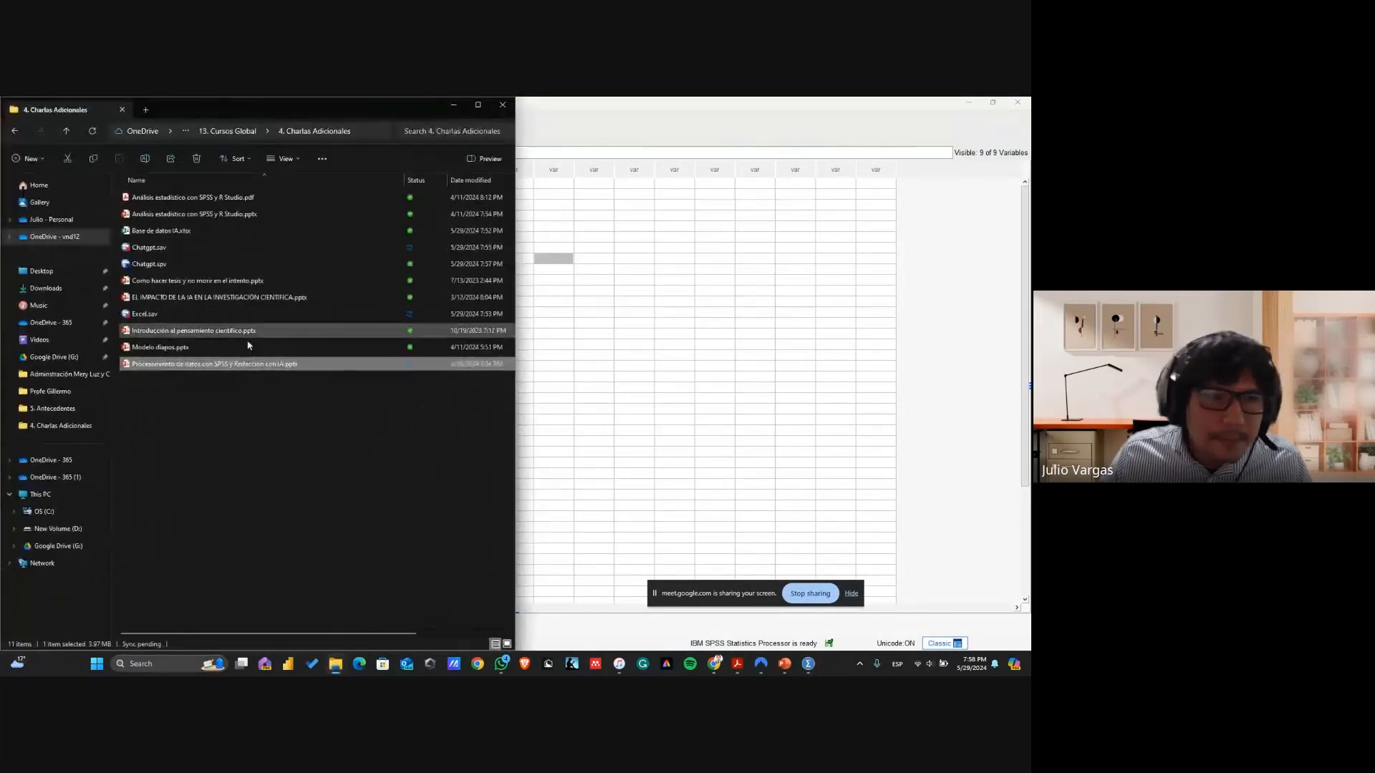
pyautogui.click(241, 231)
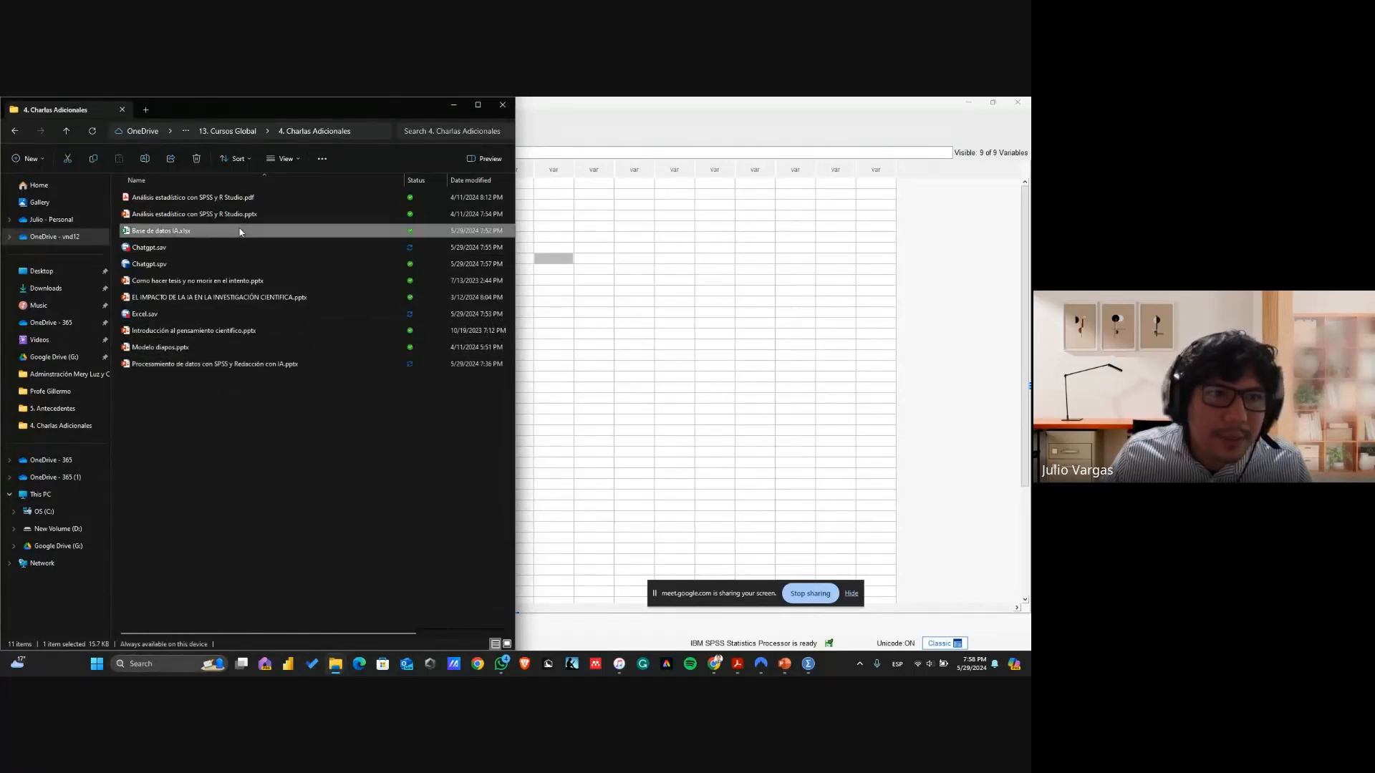
pyautogui.doubleClick(240, 231)
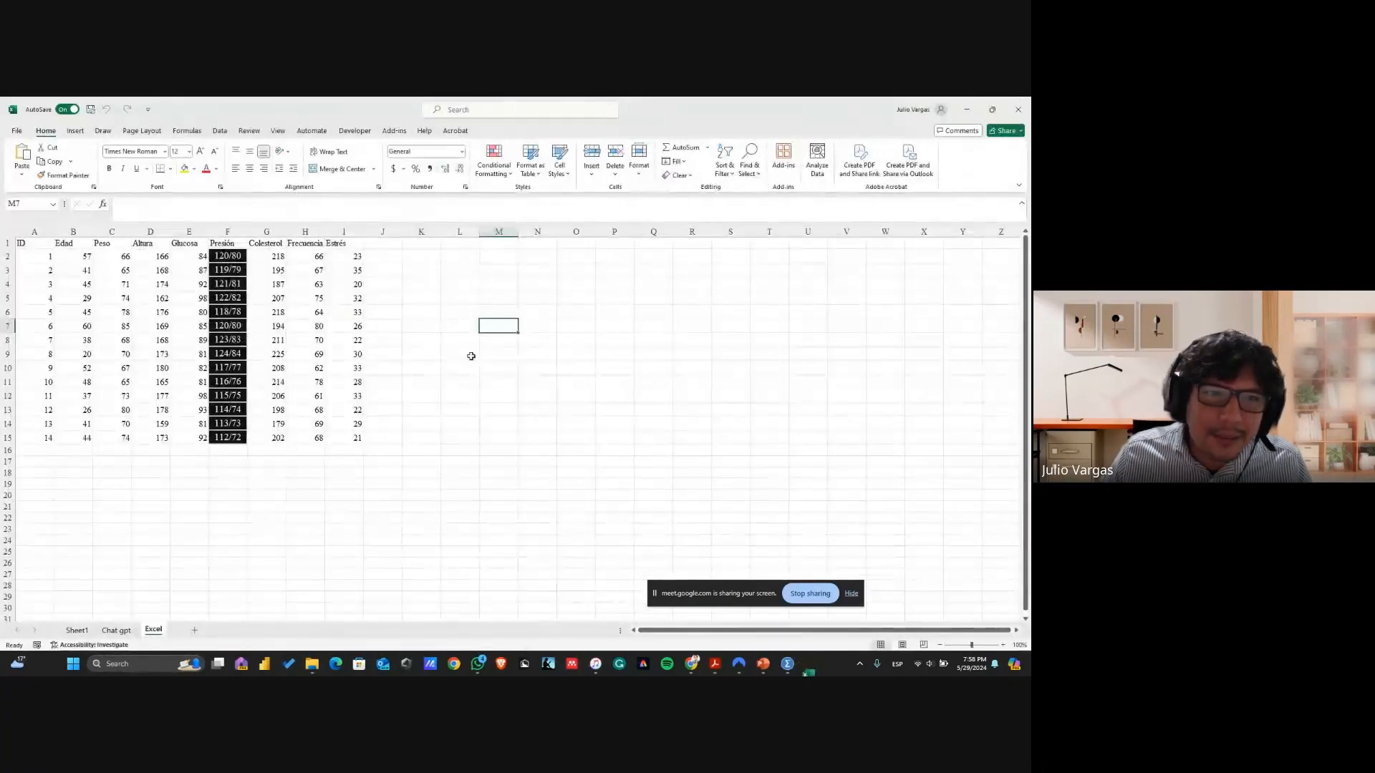
pyautogui.click(469, 366)
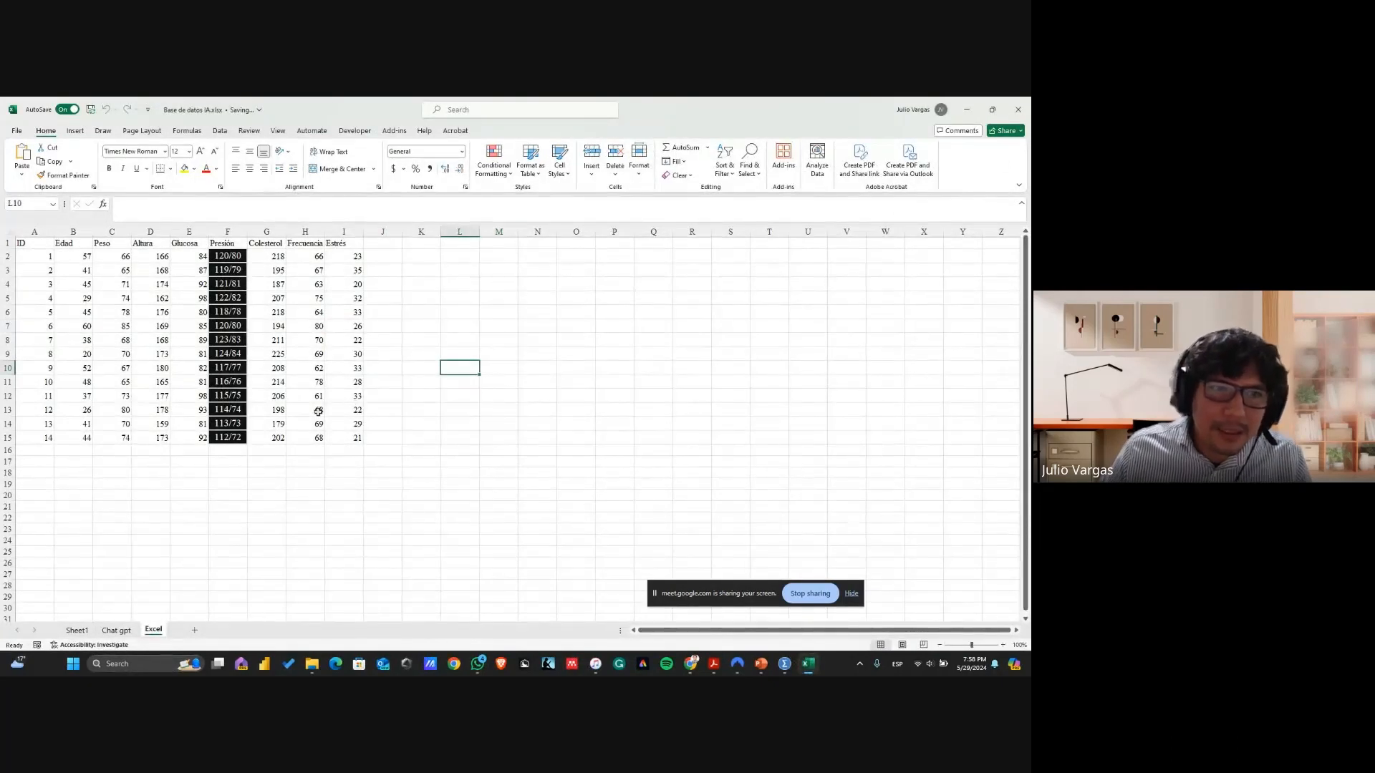
# Examine the RANDBETWEEN formula behind the first Edad value in the random data table on Sheet1
pyautogui.click(78, 631)
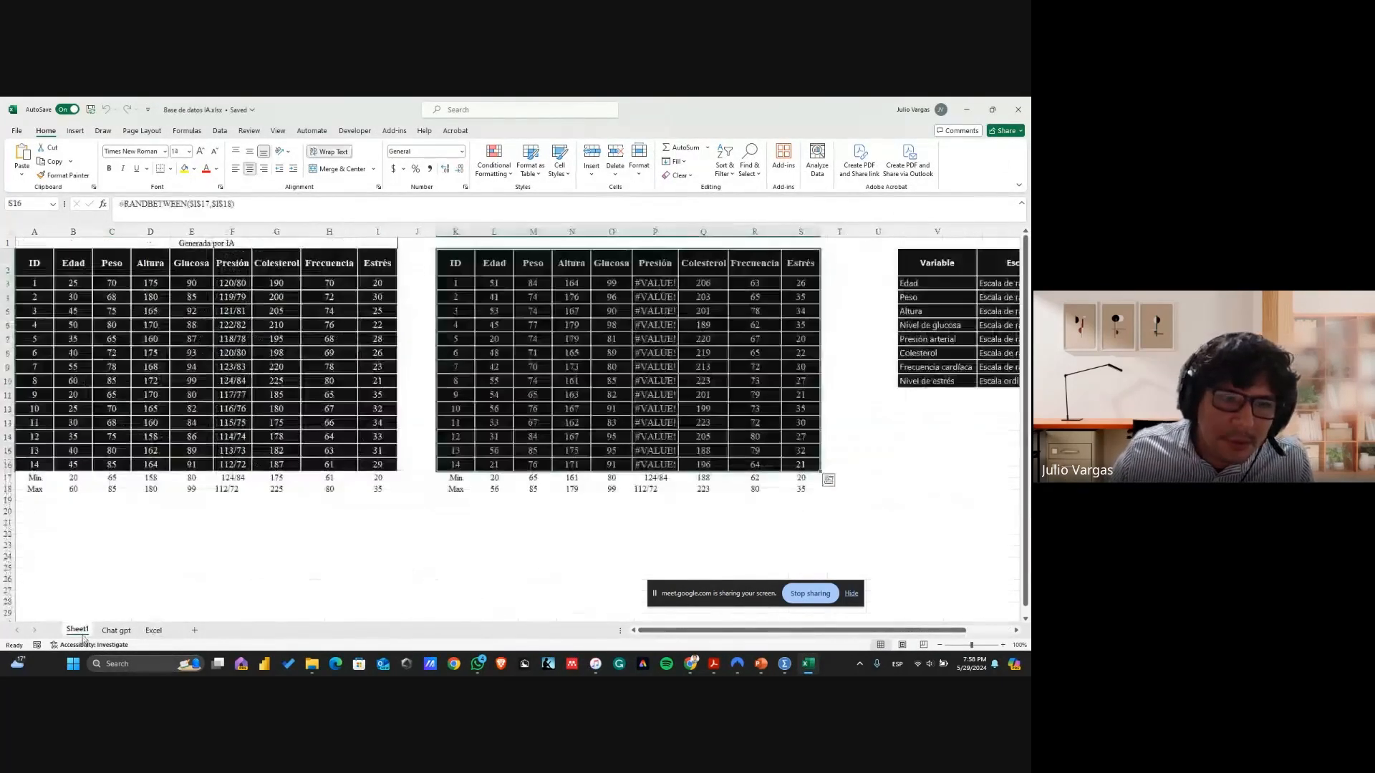
pyautogui.click(486, 282)
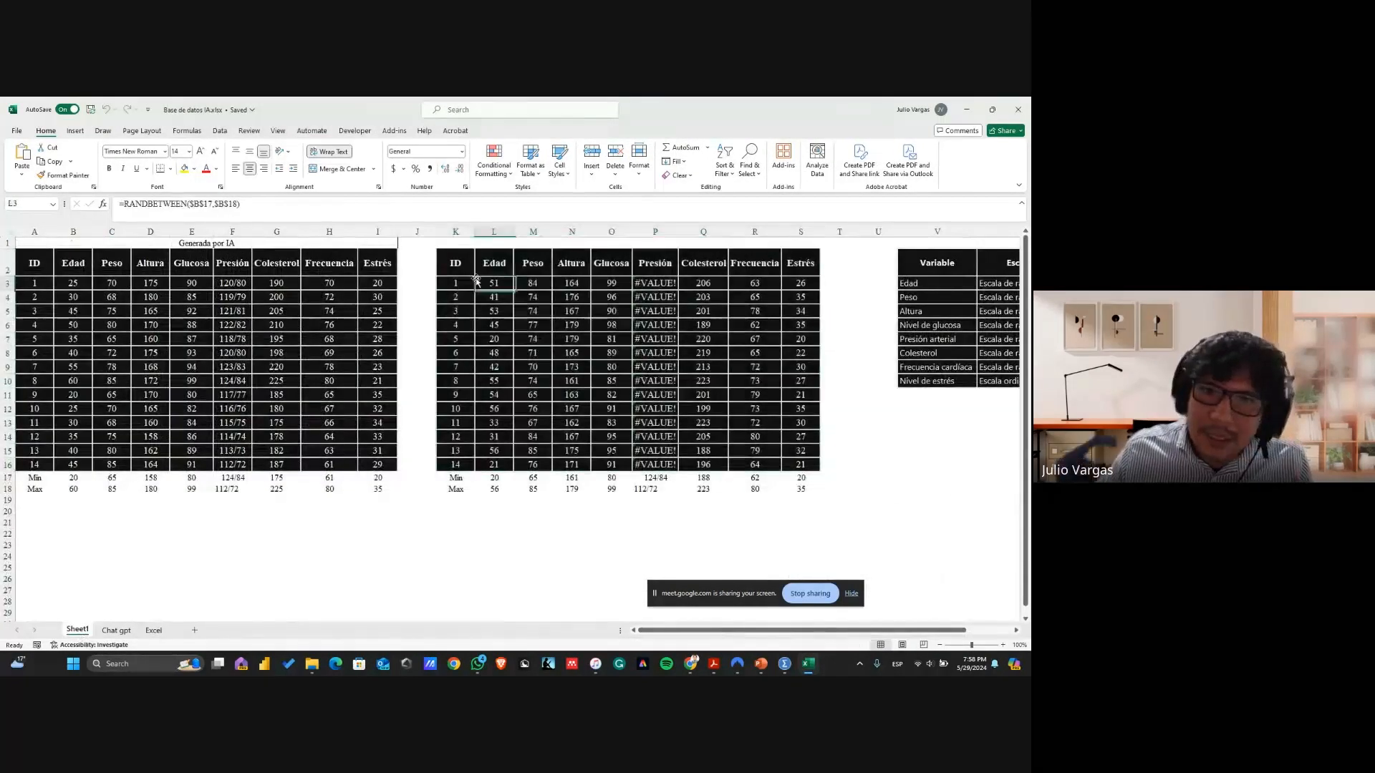
pyautogui.click(194, 206)
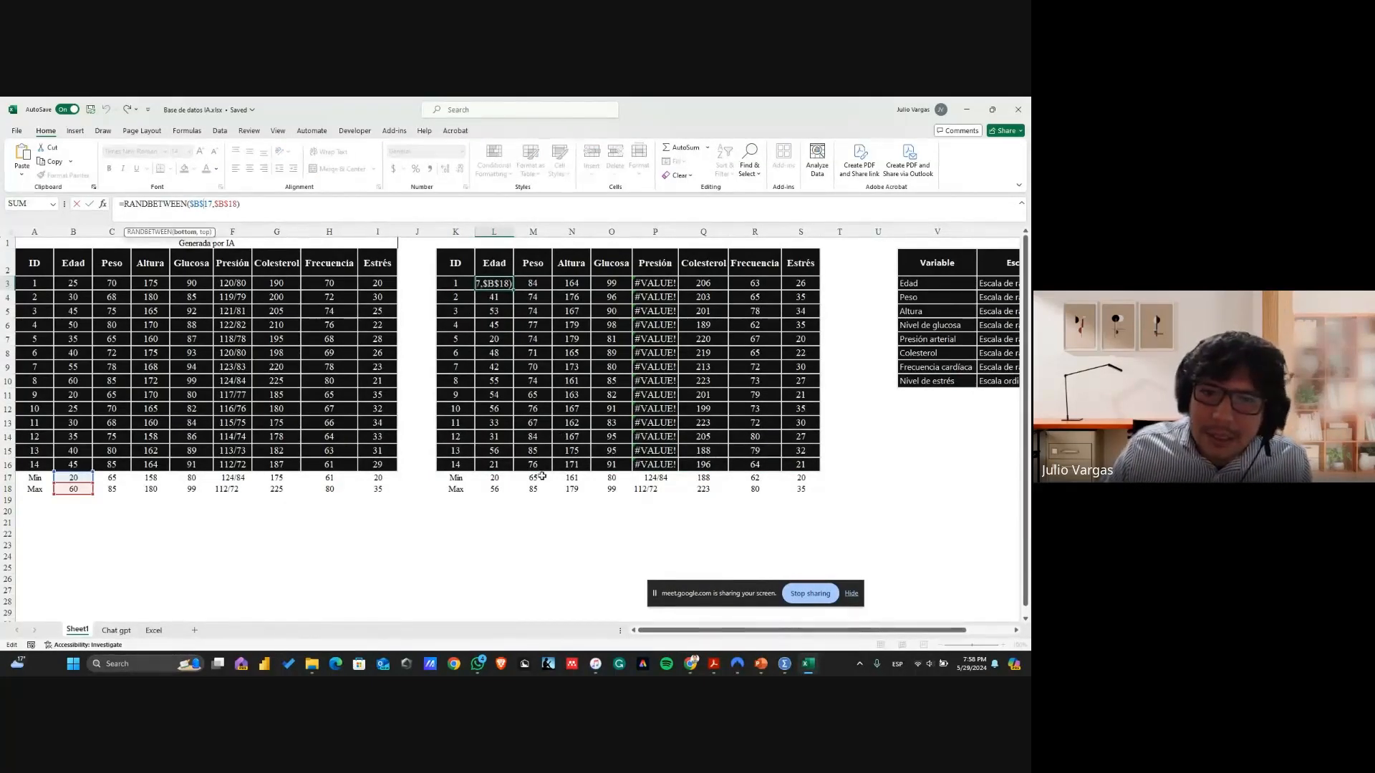
pyautogui.press('Escape')
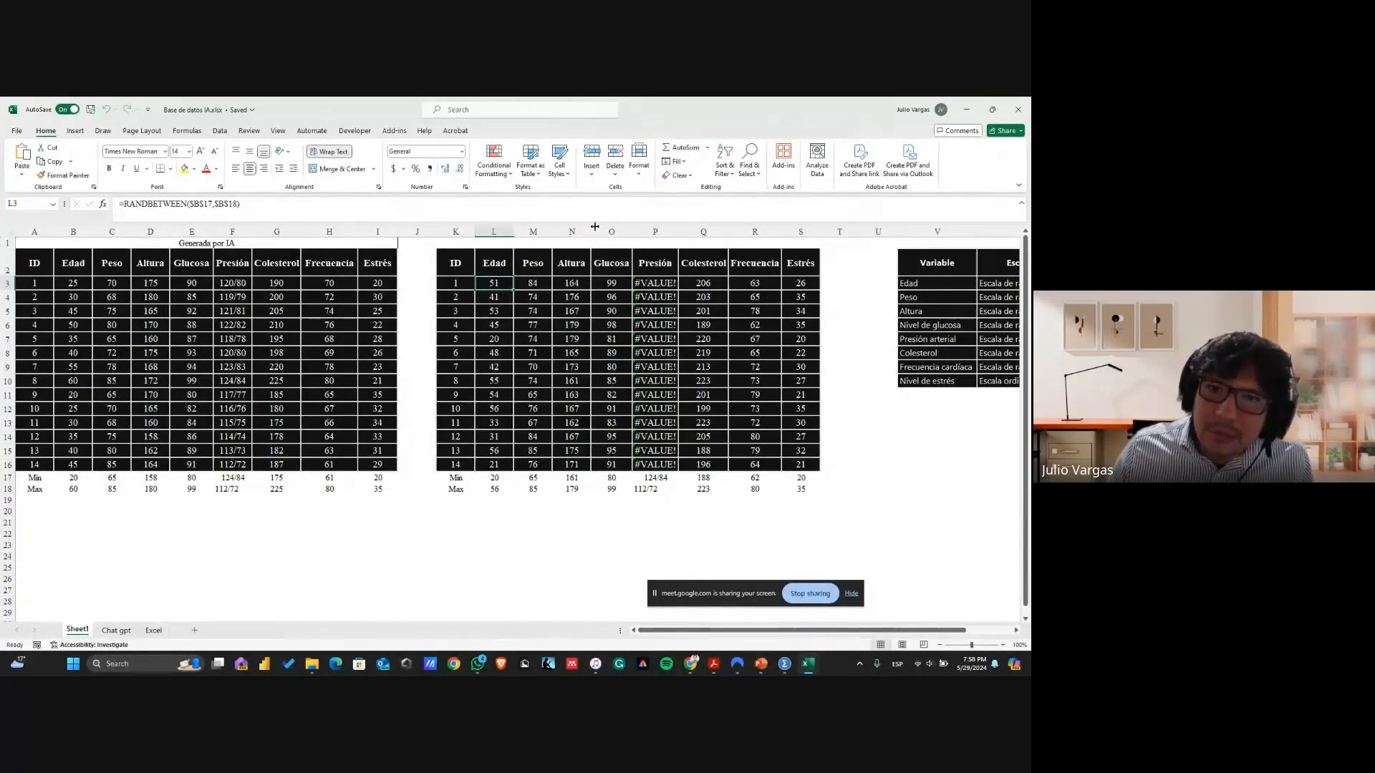
pyautogui.moveTo(593, 224); pyautogui.dragTo(586, 205)
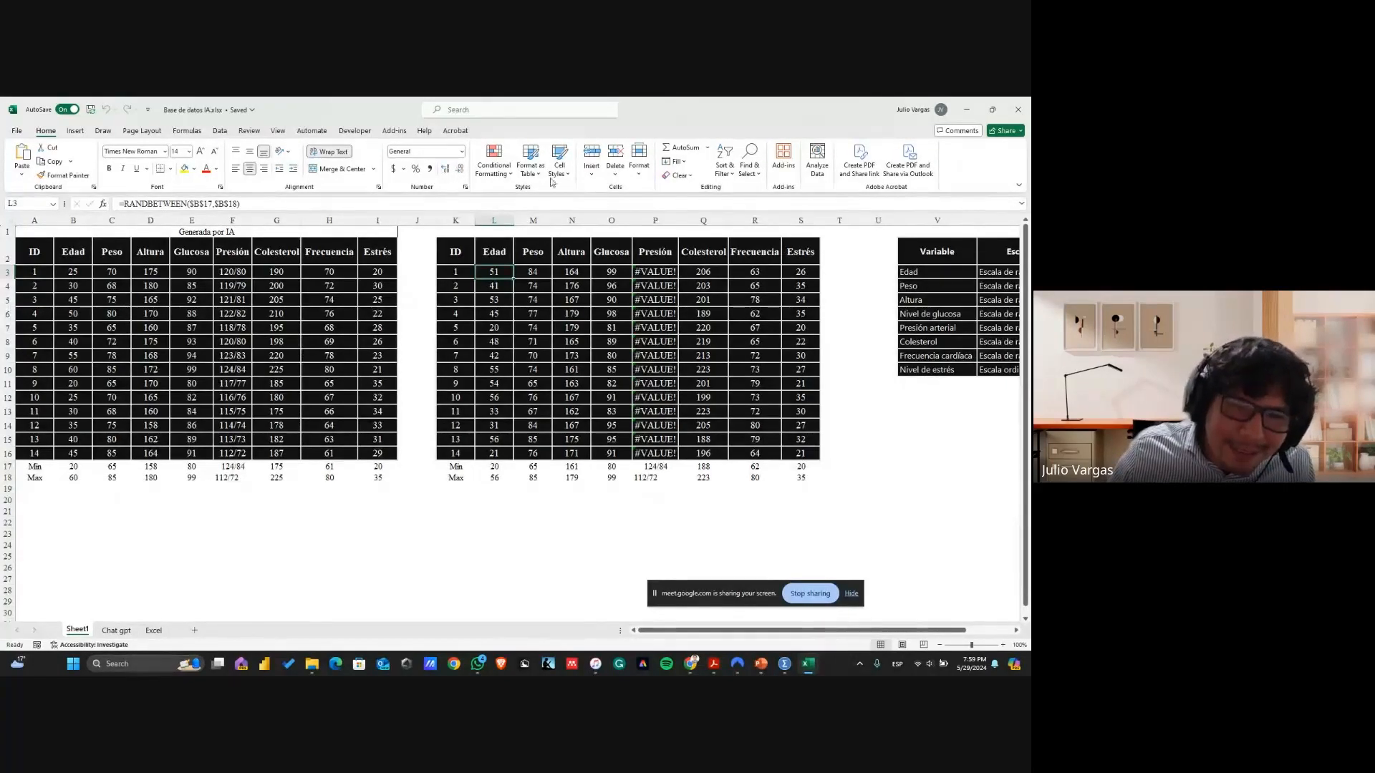
# Minimize the workbook and folder windows, and return to the Chatgpt dataset's Reliability Statistics table in the SPSS output
pyautogui.click(966, 110)
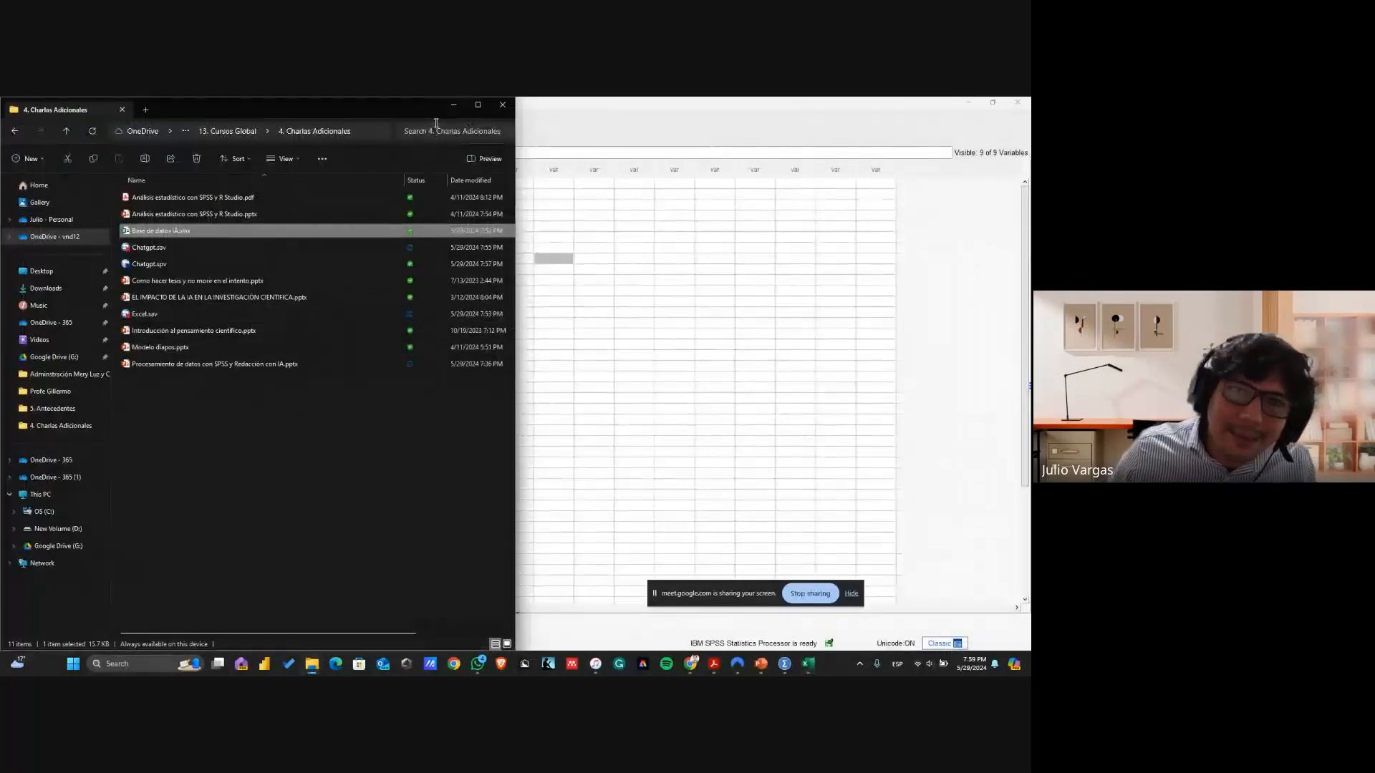
pyautogui.click(454, 104)
pyautogui.press('super+Tab')
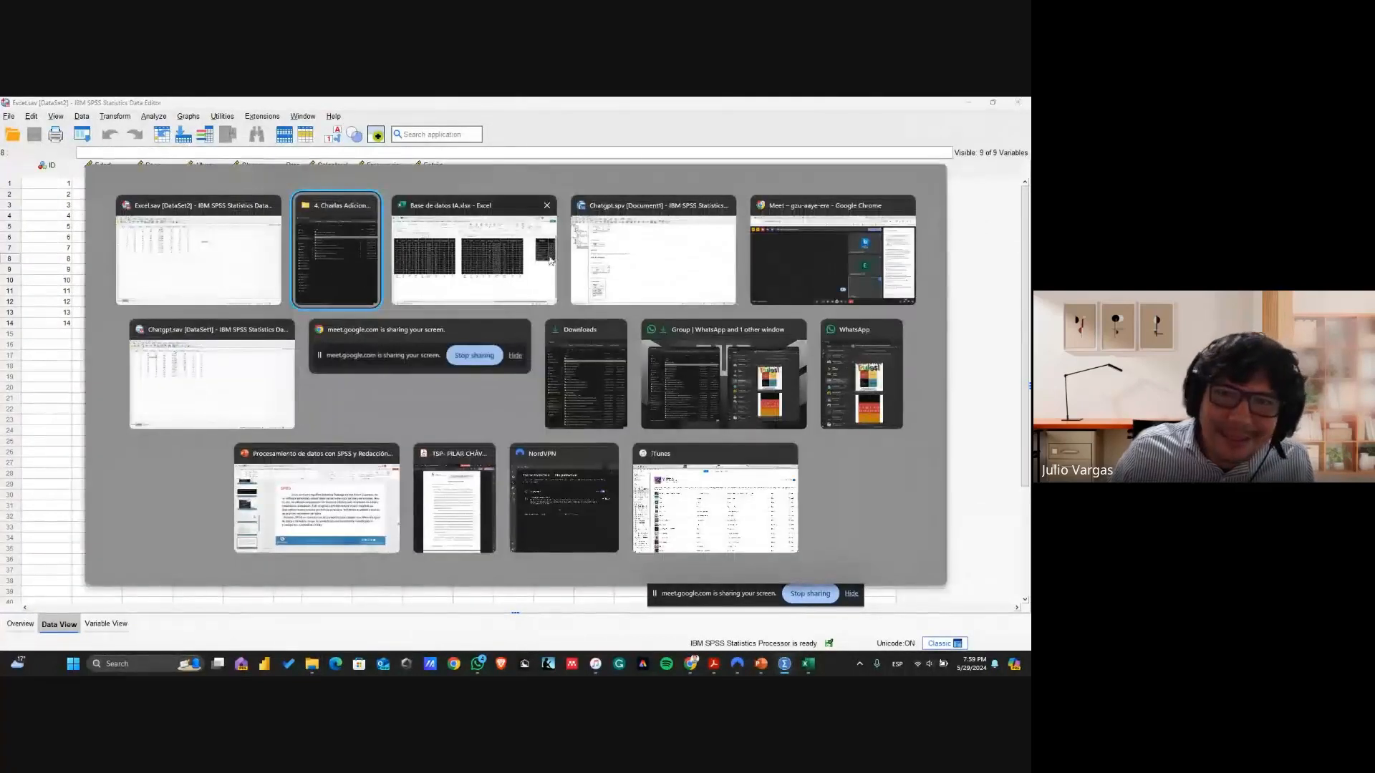
pyautogui.click(652, 250)
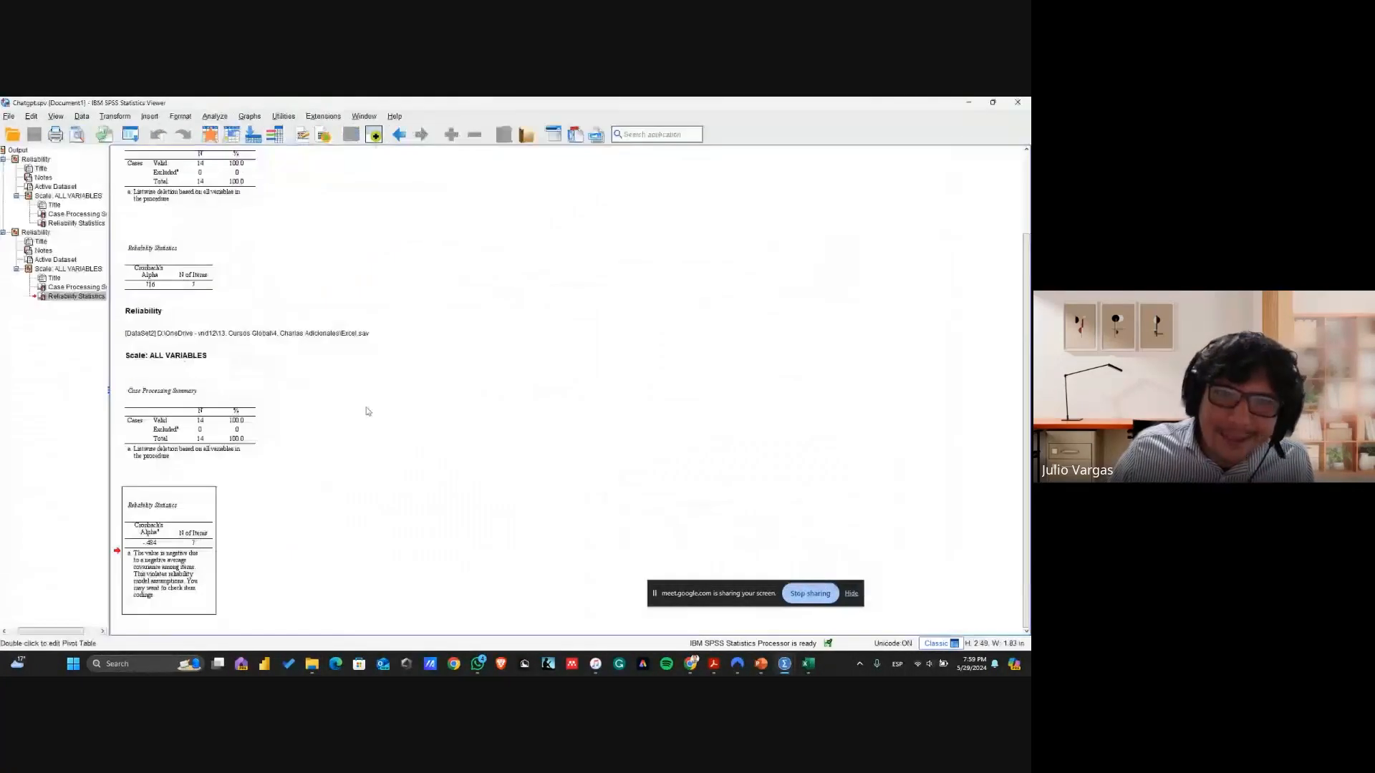
pyautogui.click(172, 287)
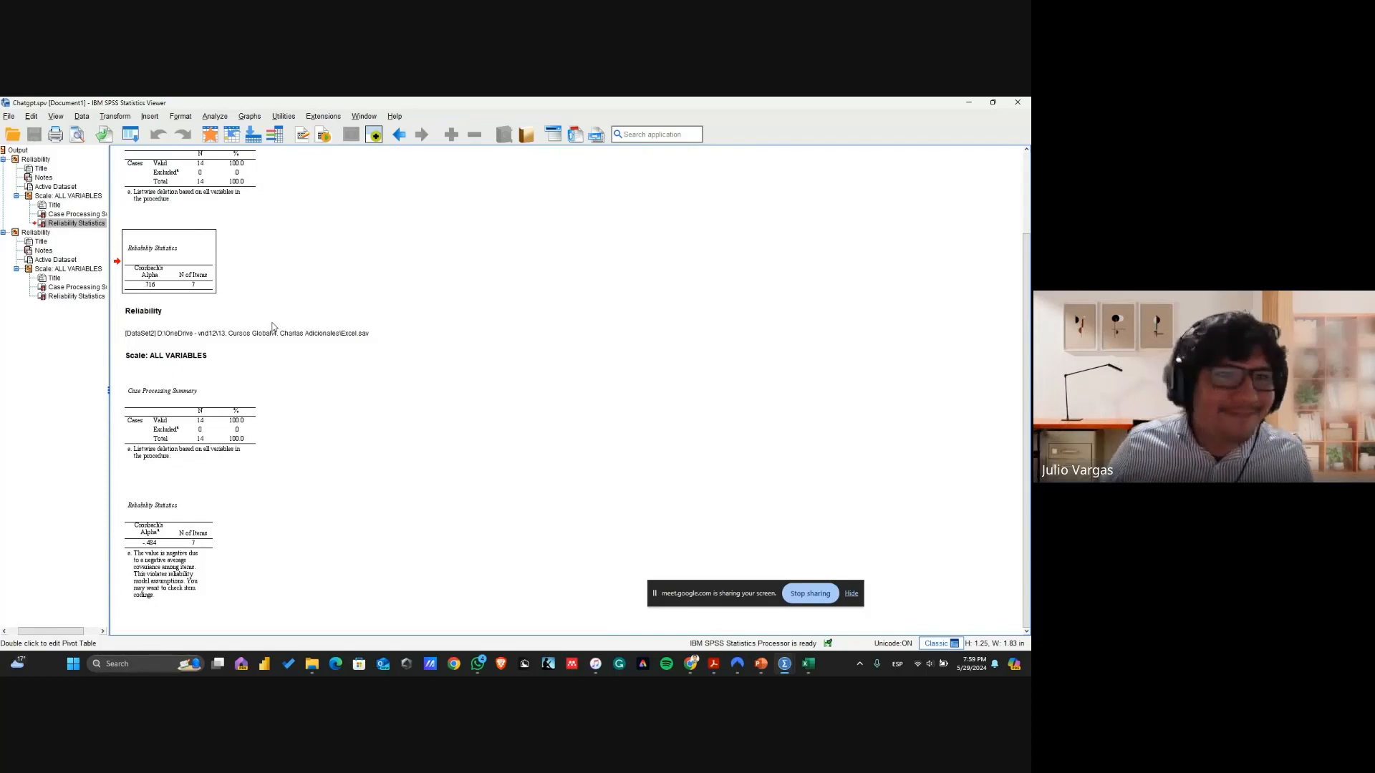
# Switch to the Google Meet call in Chrome, and show the YOU chat's table of variables and measurement scales
pyautogui.hotkey('alt', 'Tab')
pyautogui.hotkey('alt', 'Tab')
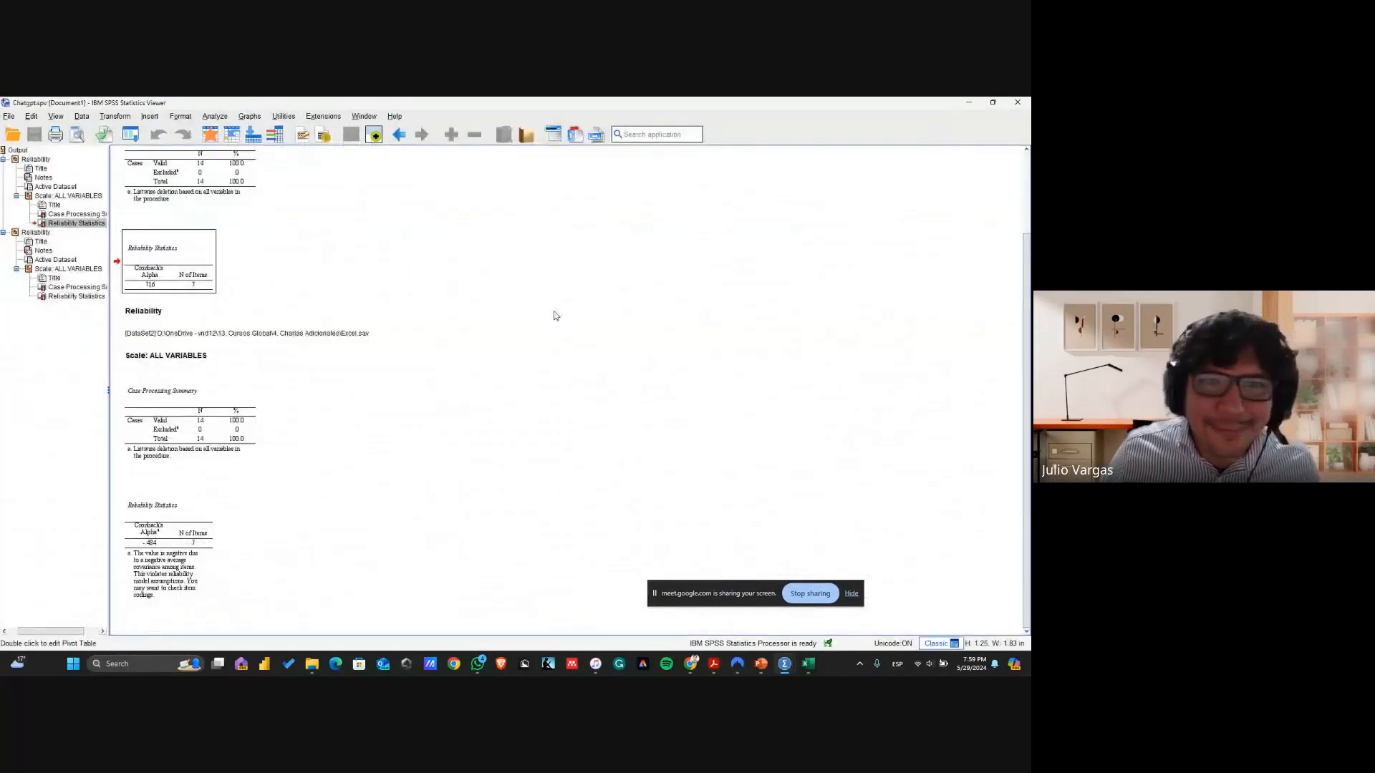
pyautogui.hotkey('alt', 'Tab')
pyautogui.click(828, 264)
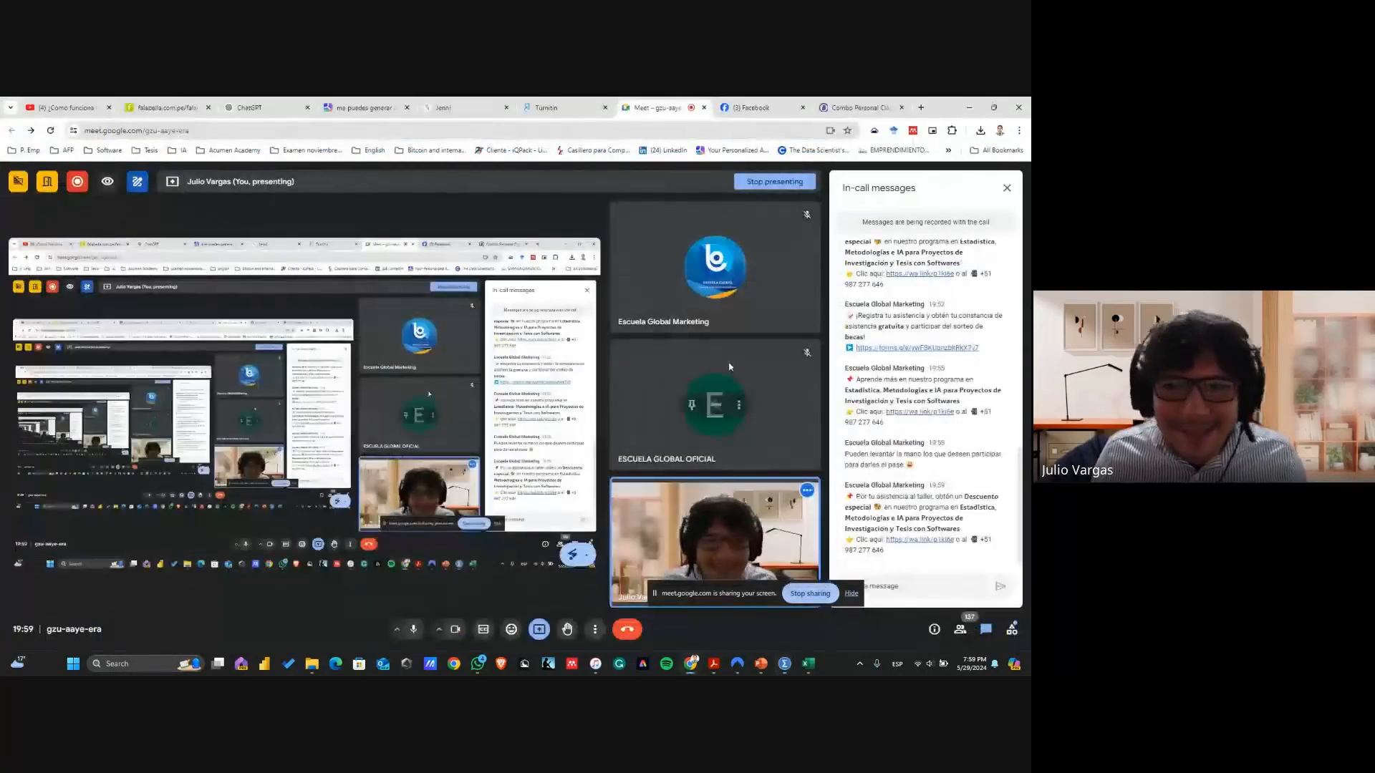
pyautogui.click(369, 101)
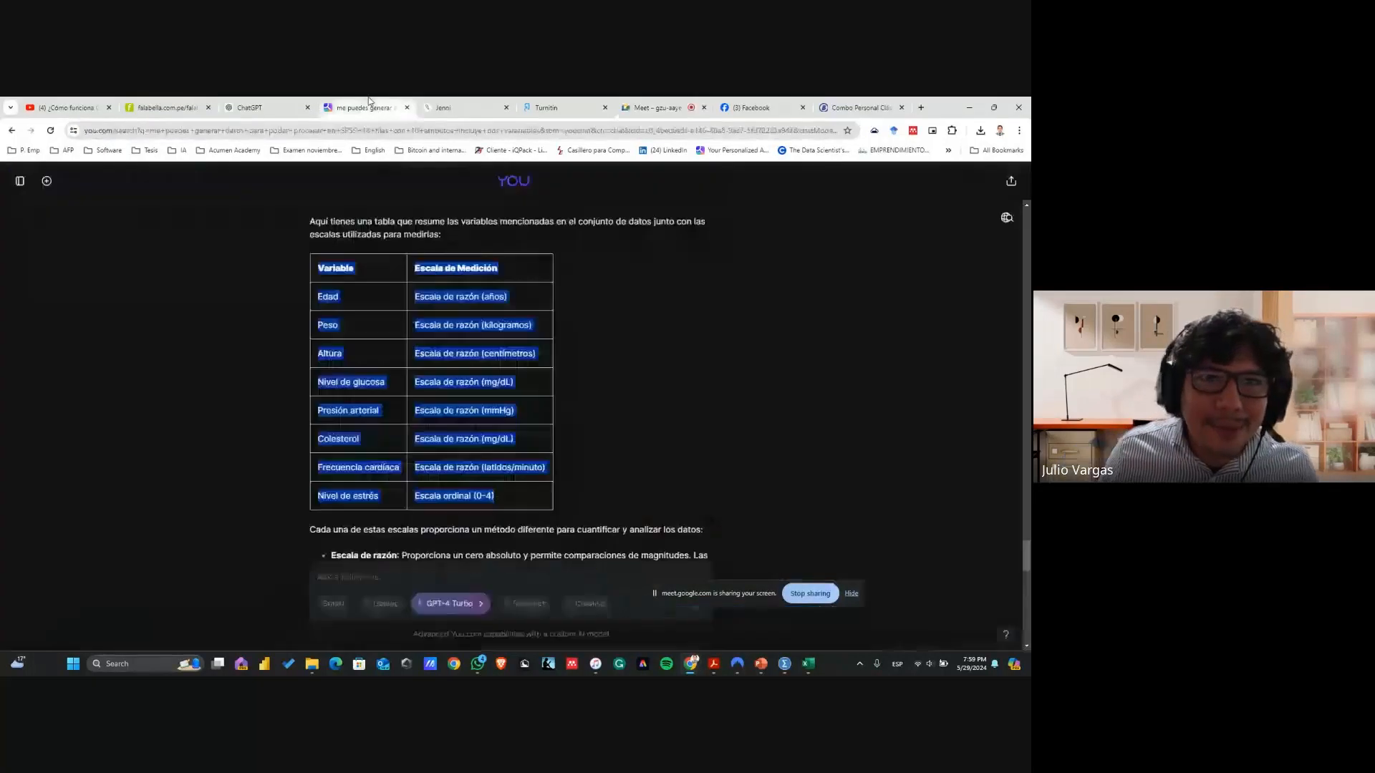
pyautogui.click(592, 347)
pyautogui.hotkey('ctrl', 'Tab')
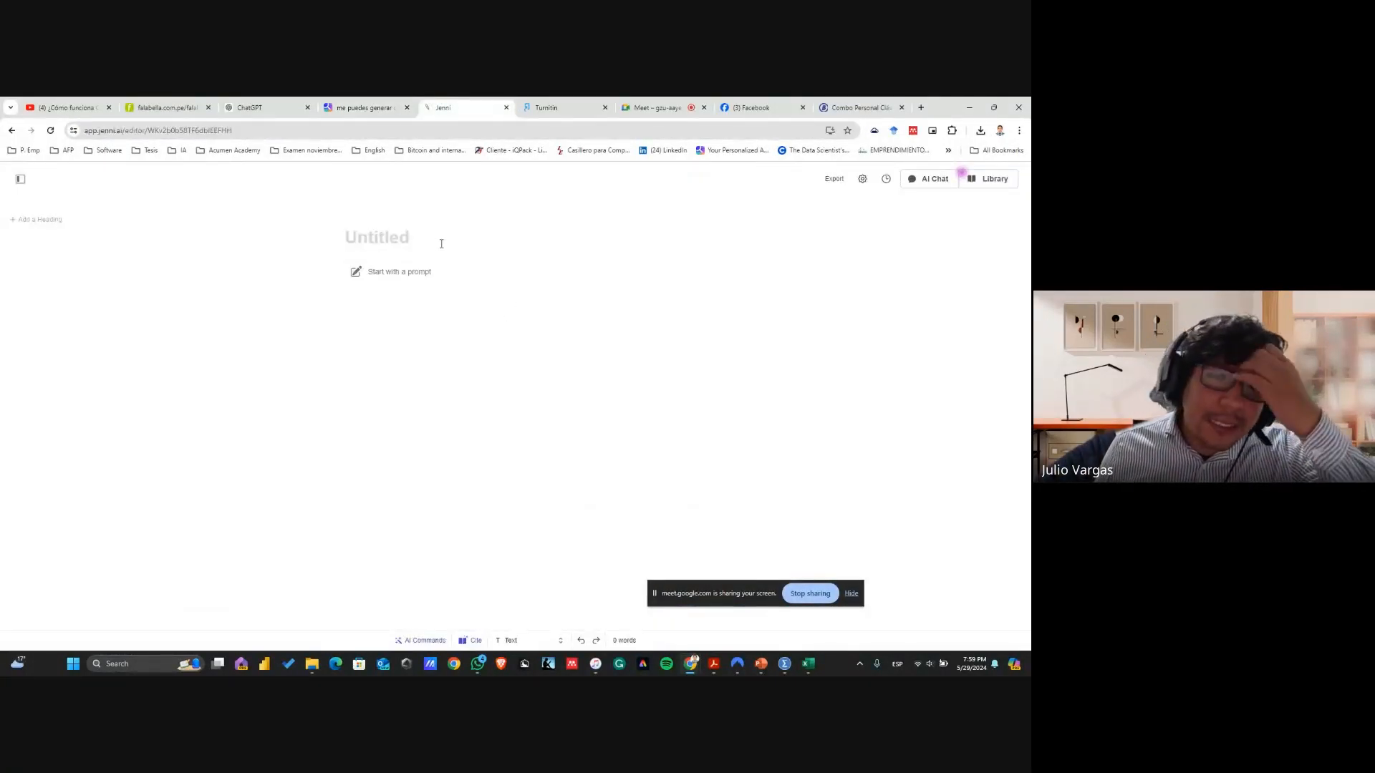
pyautogui.hotkey('ctrl', 'shift', 'Tab')
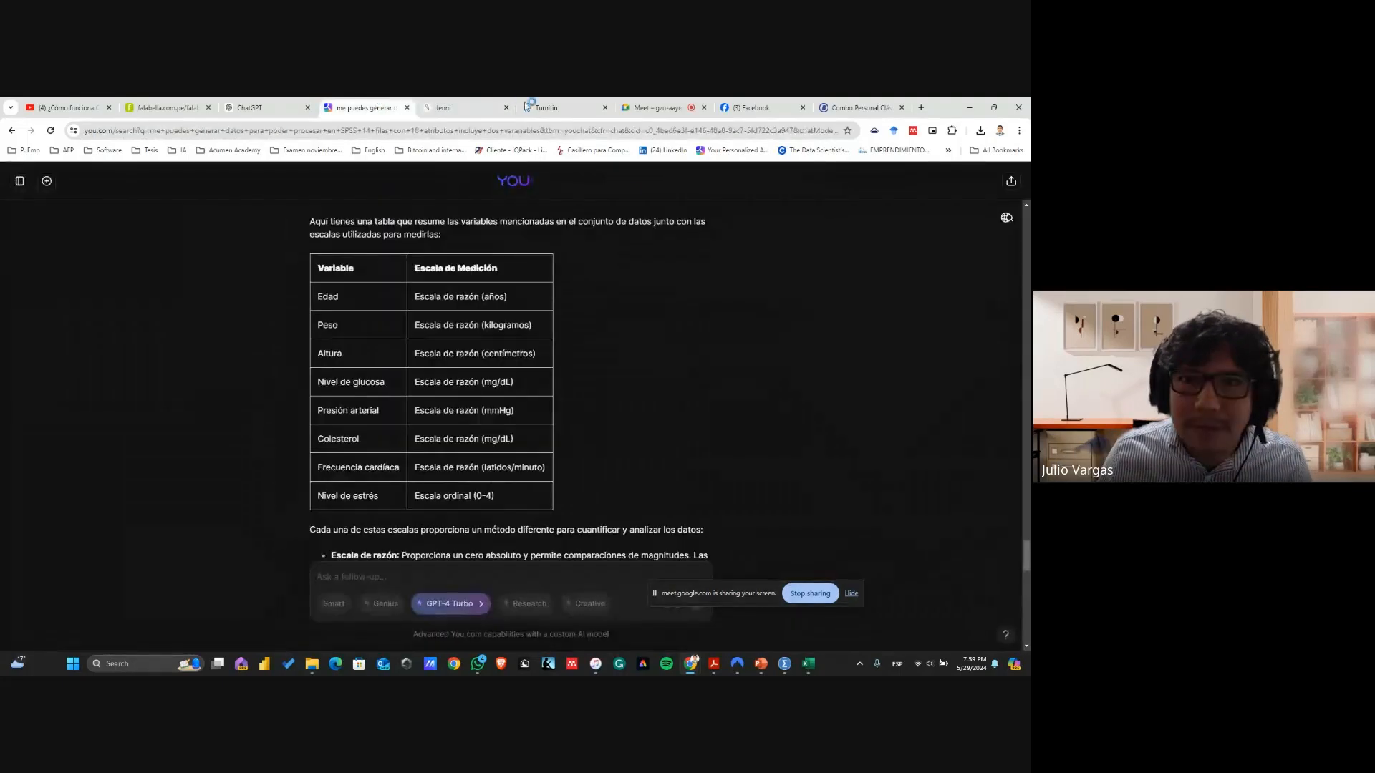
# Switch to the PowerPoint presentation and show the first slide titled "¿Cómo usar la IA para la investigación?" as a full-screen slide show
pyautogui.hotkey('alt', 'Tab')
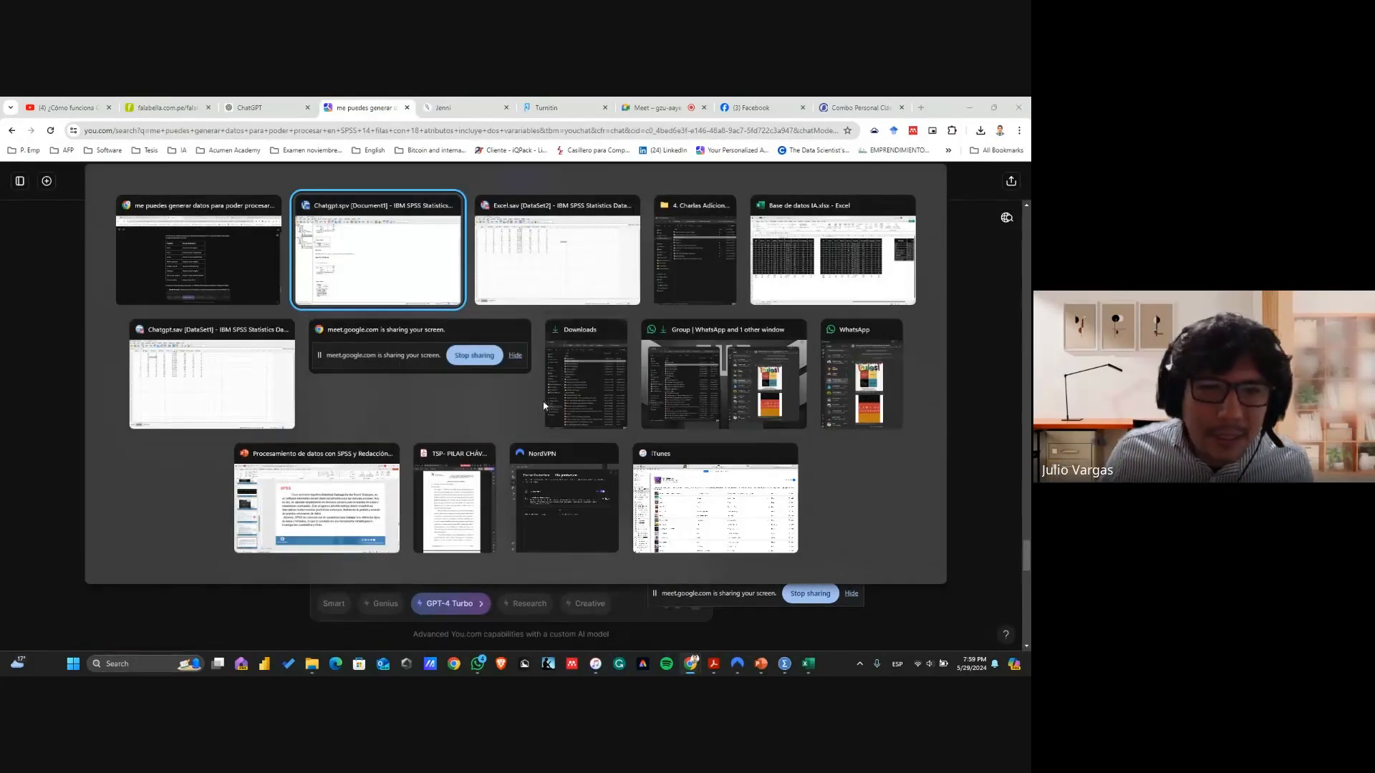
pyautogui.click(331, 542)
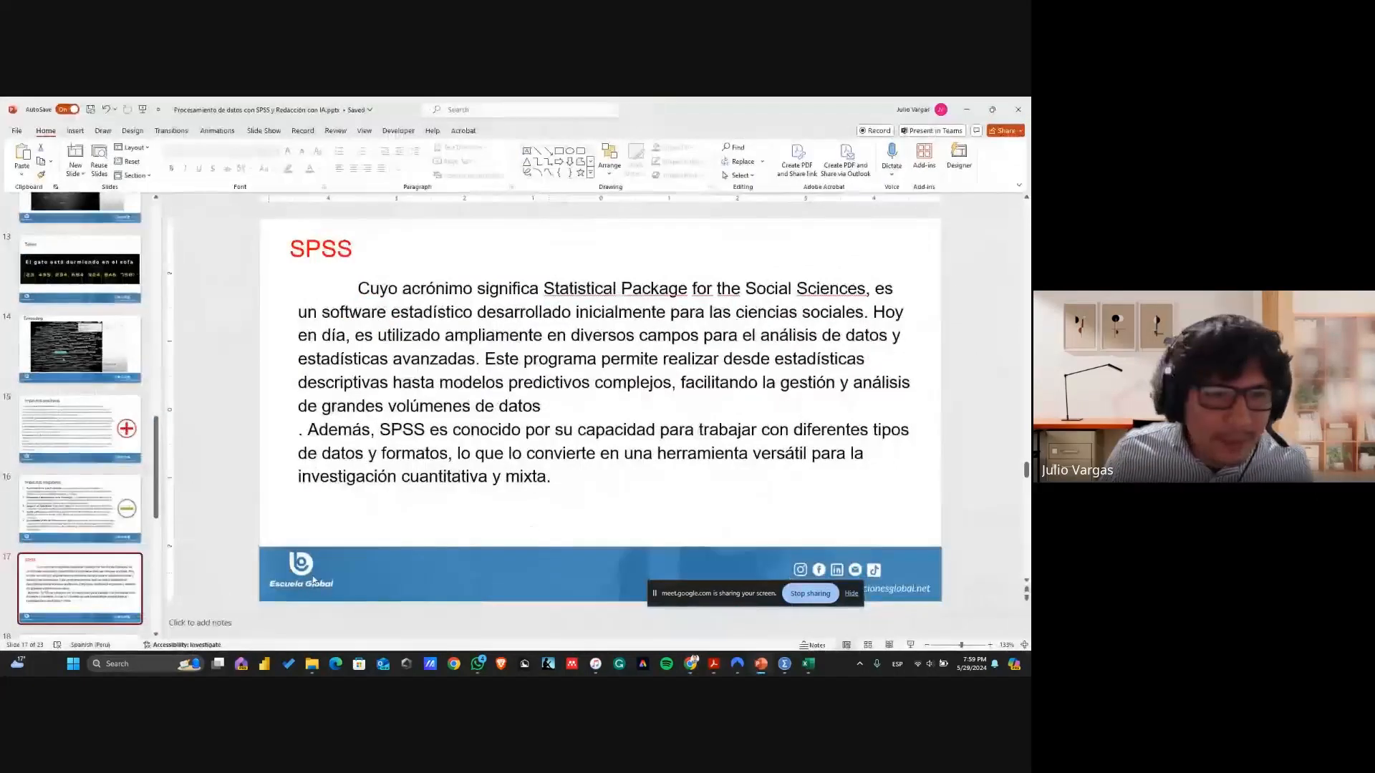
pyautogui.scroll(-1, 332, 542)
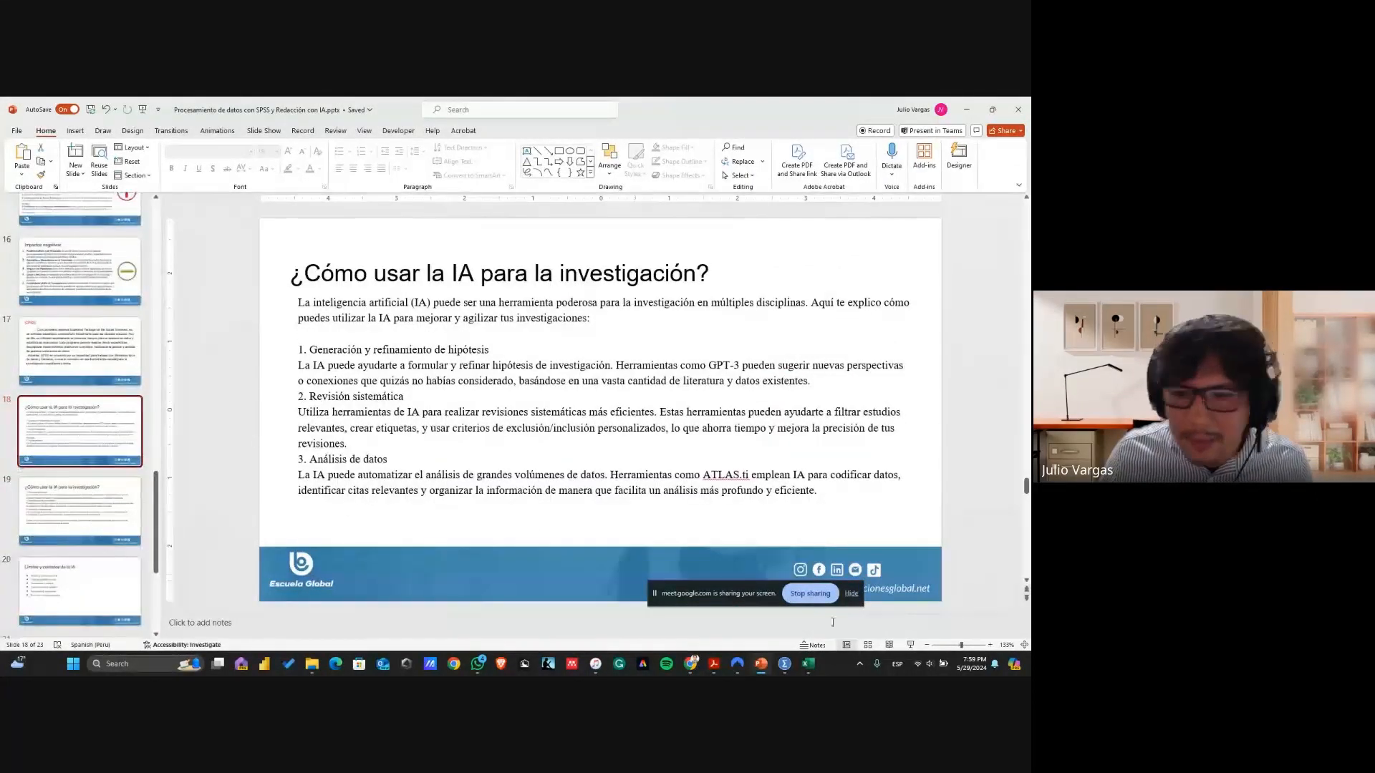
pyautogui.click(910, 645)
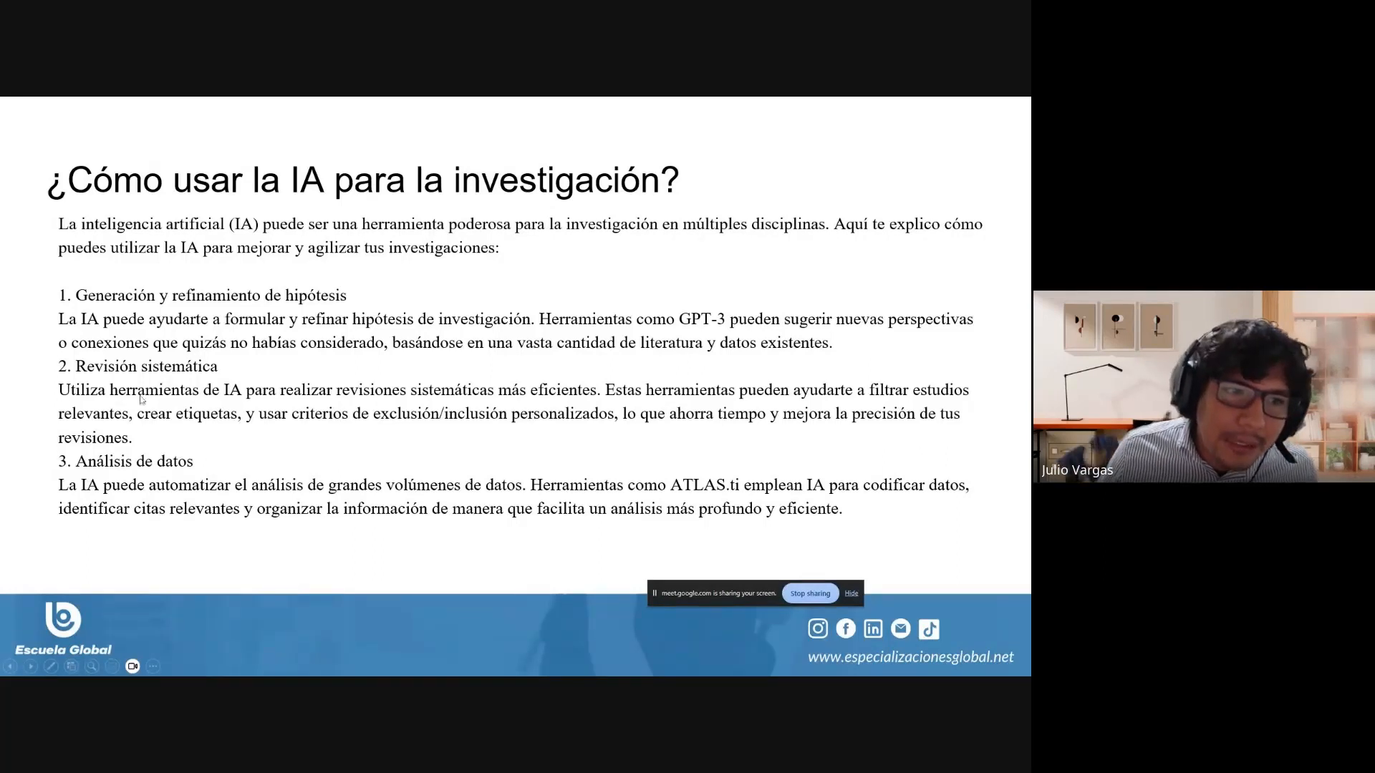
# Return to Chrome and open Gemini in a new tab placed directly after the YOU chat tab
pyautogui.hotkey('alt', 'Tab')
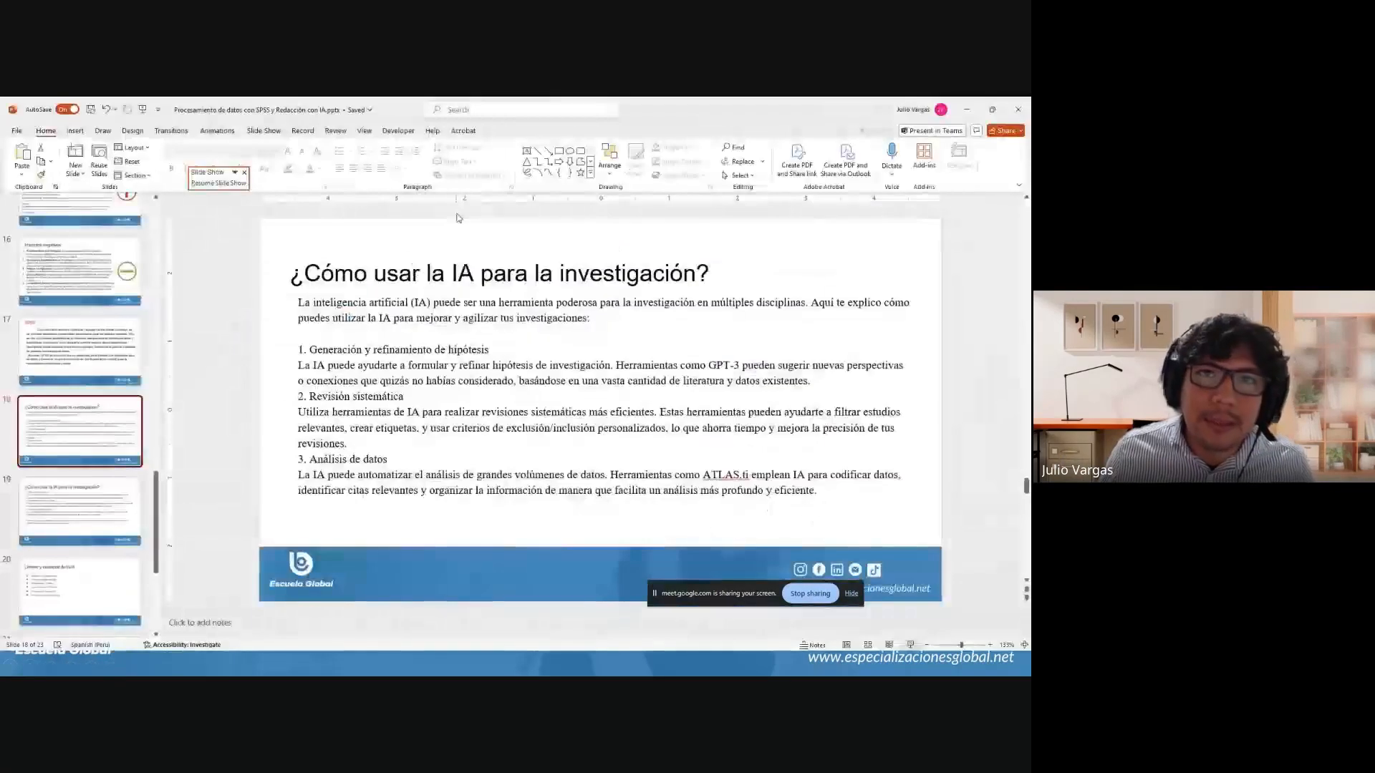
pyautogui.hotkey('alt', 'Tab')
pyautogui.click(491, 215)
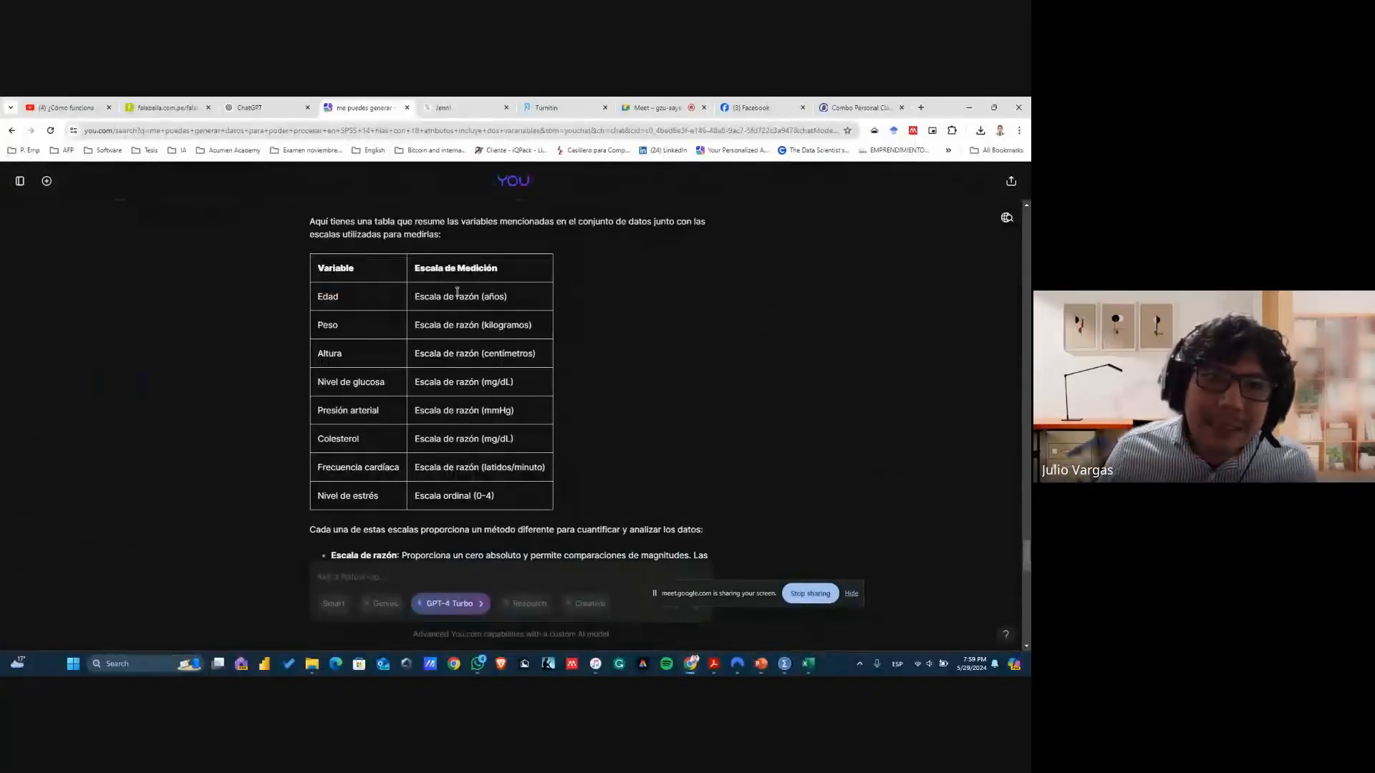
pyautogui.hotkey('ctrl', 't')
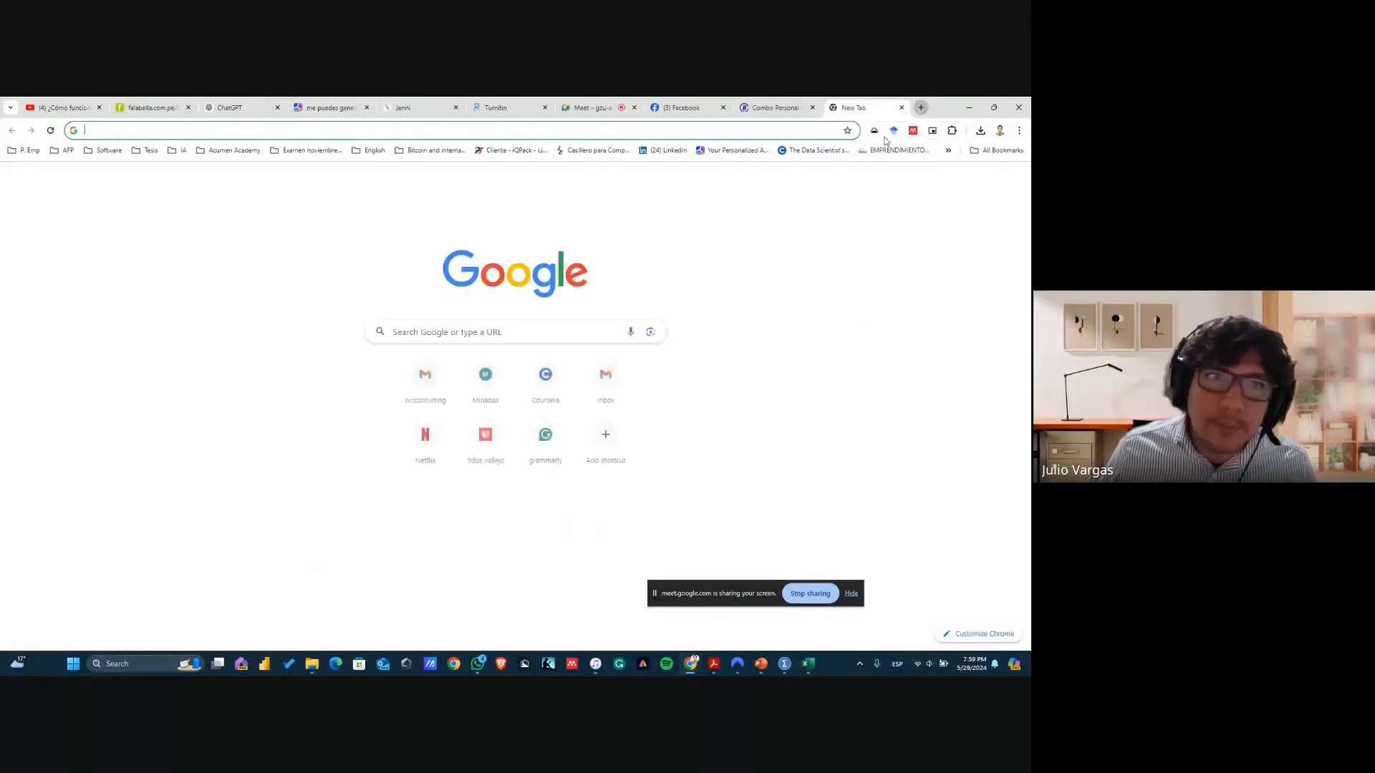
pyautogui.write('cgemi')
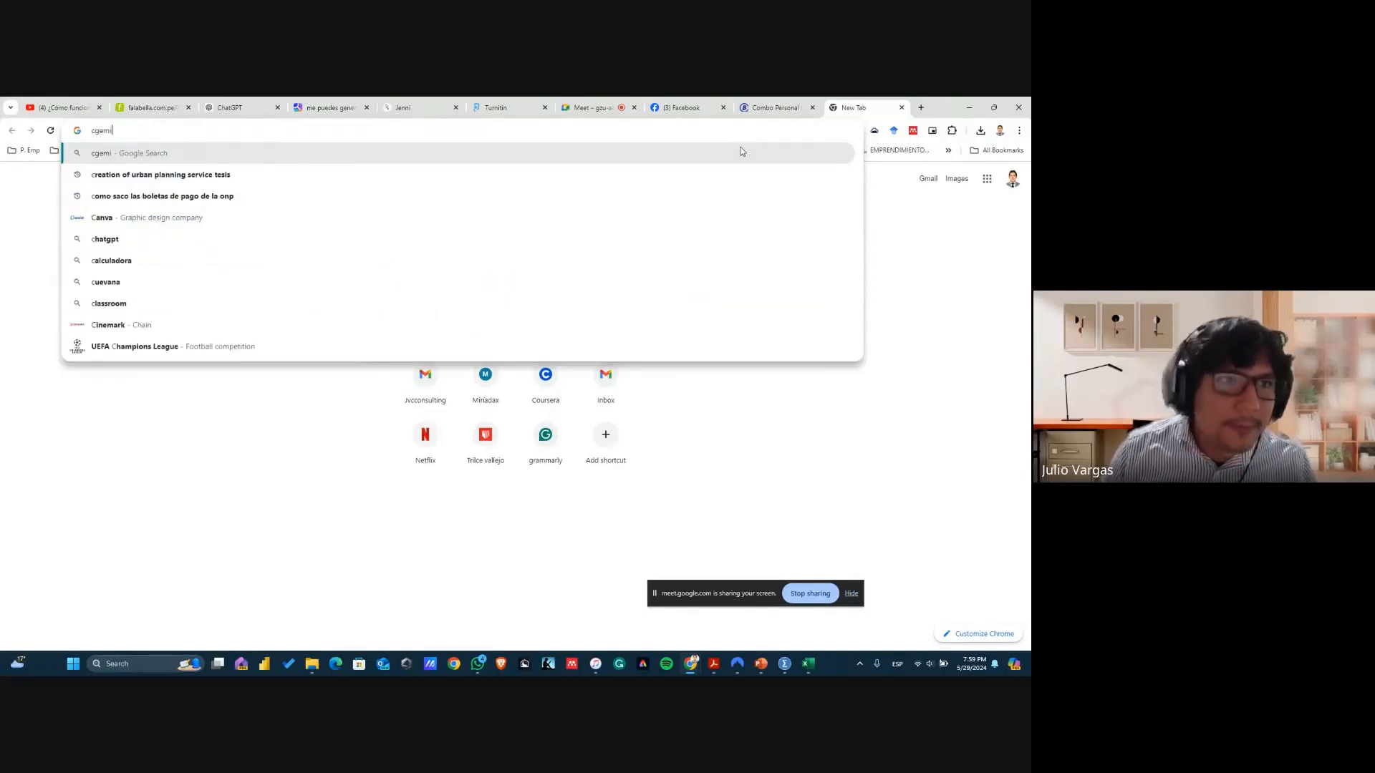
pyautogui.press('BackSpace')
pyautogui.press('BackSpace')
pyautogui.press('BackSpace')
pyautogui.press('BackSpace')
pyautogui.press('BackSpace')
pyautogui.write('gemi')
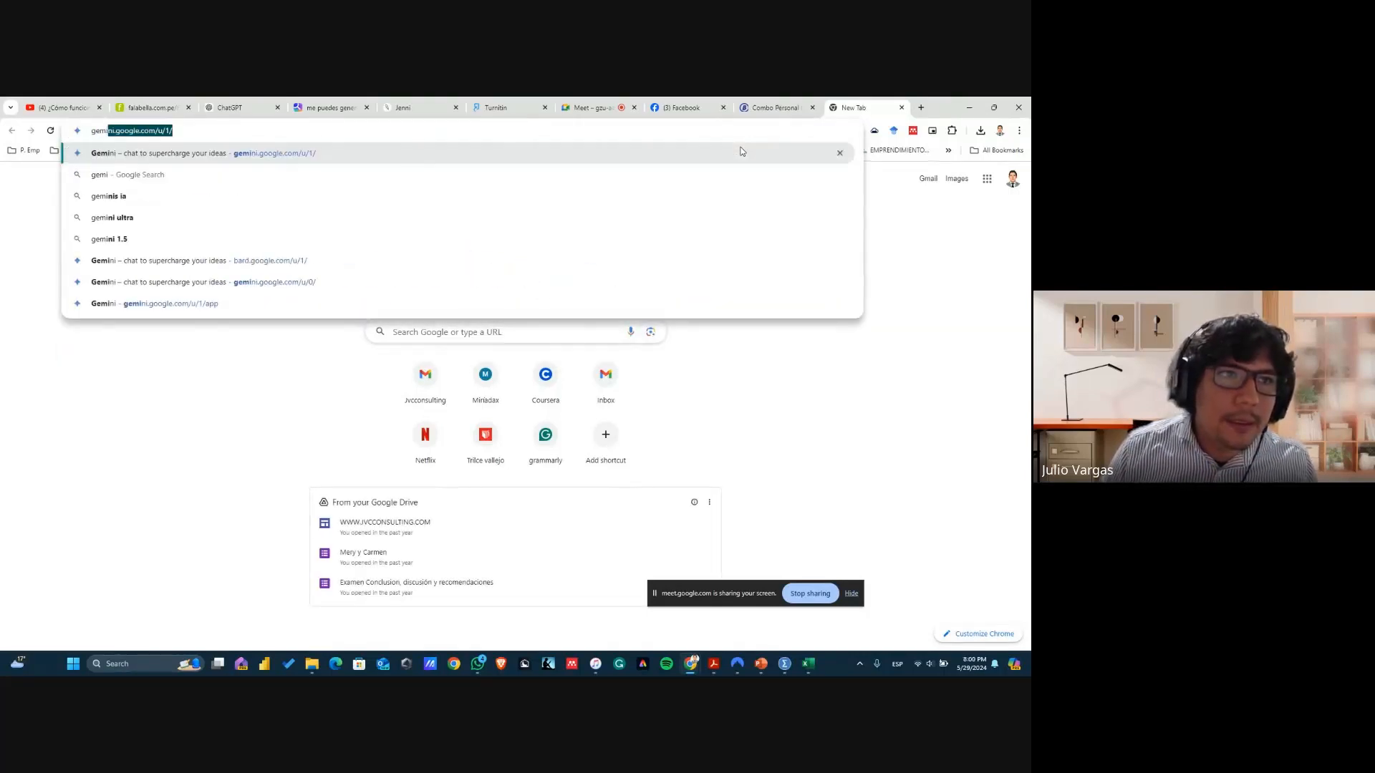
pyautogui.press('Return')
pyautogui.moveTo(865, 107); pyautogui.dragTo(401, 104)
# Ask the YOU chat "me puedes proporcionar bibliografia sobre que los chanchos vuelan"
pyautogui.click(329, 107)
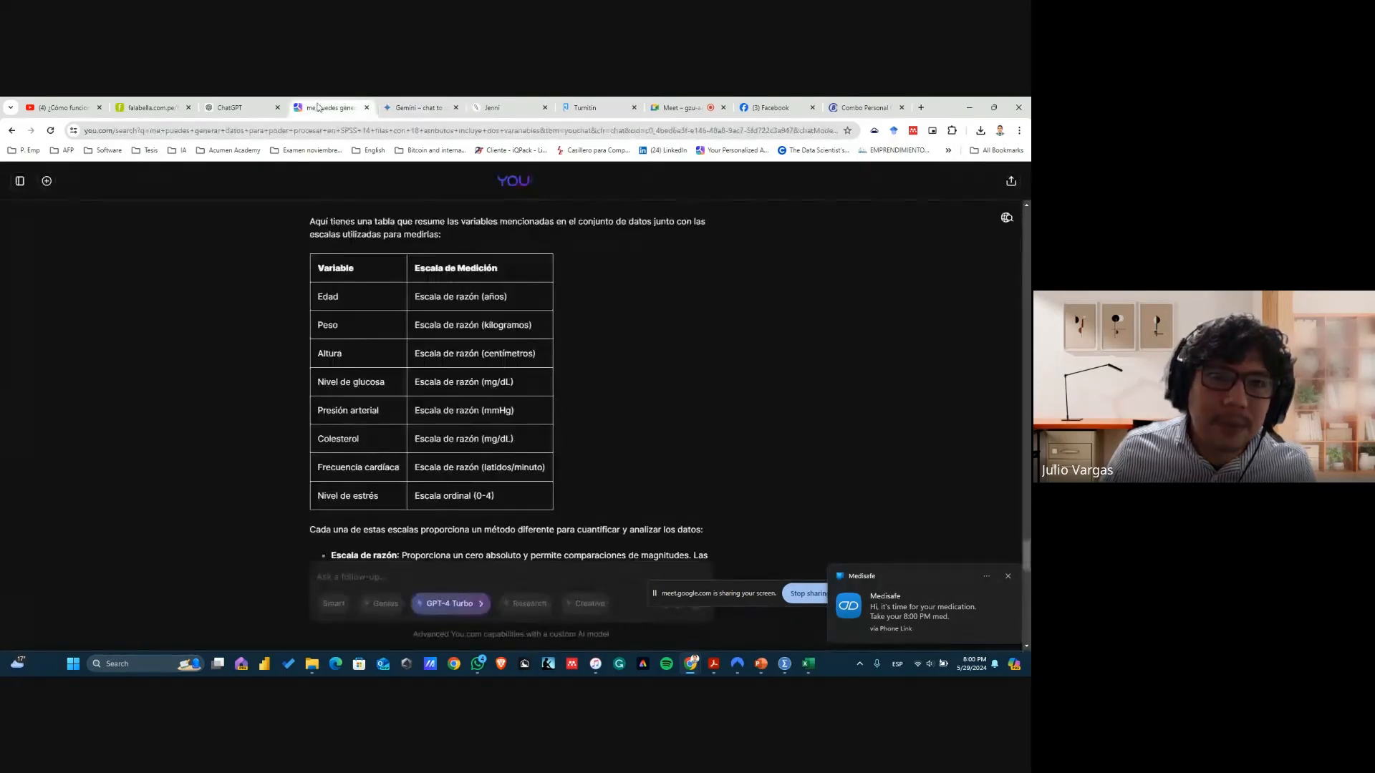
pyautogui.scroll(-10, 434, 549)
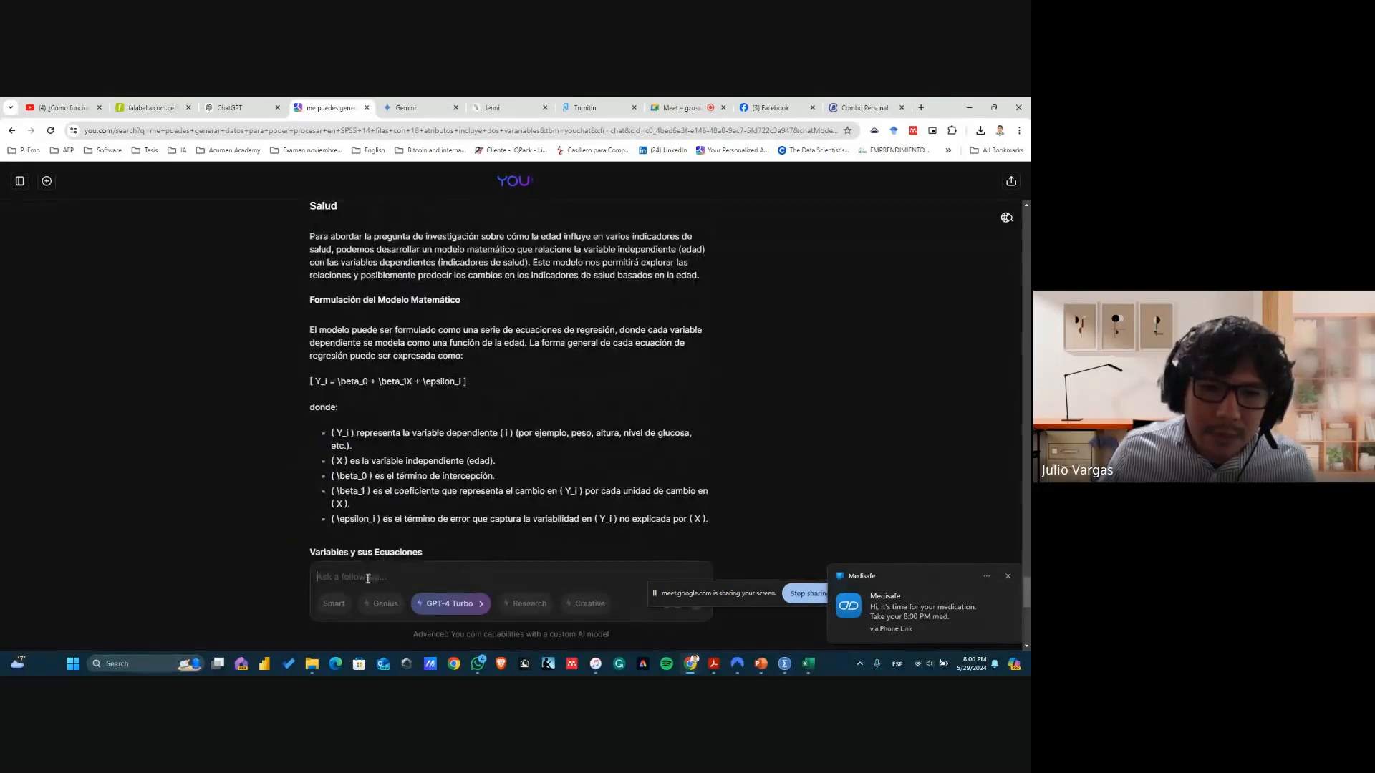
pyautogui.scroll(-10, 388, 517)
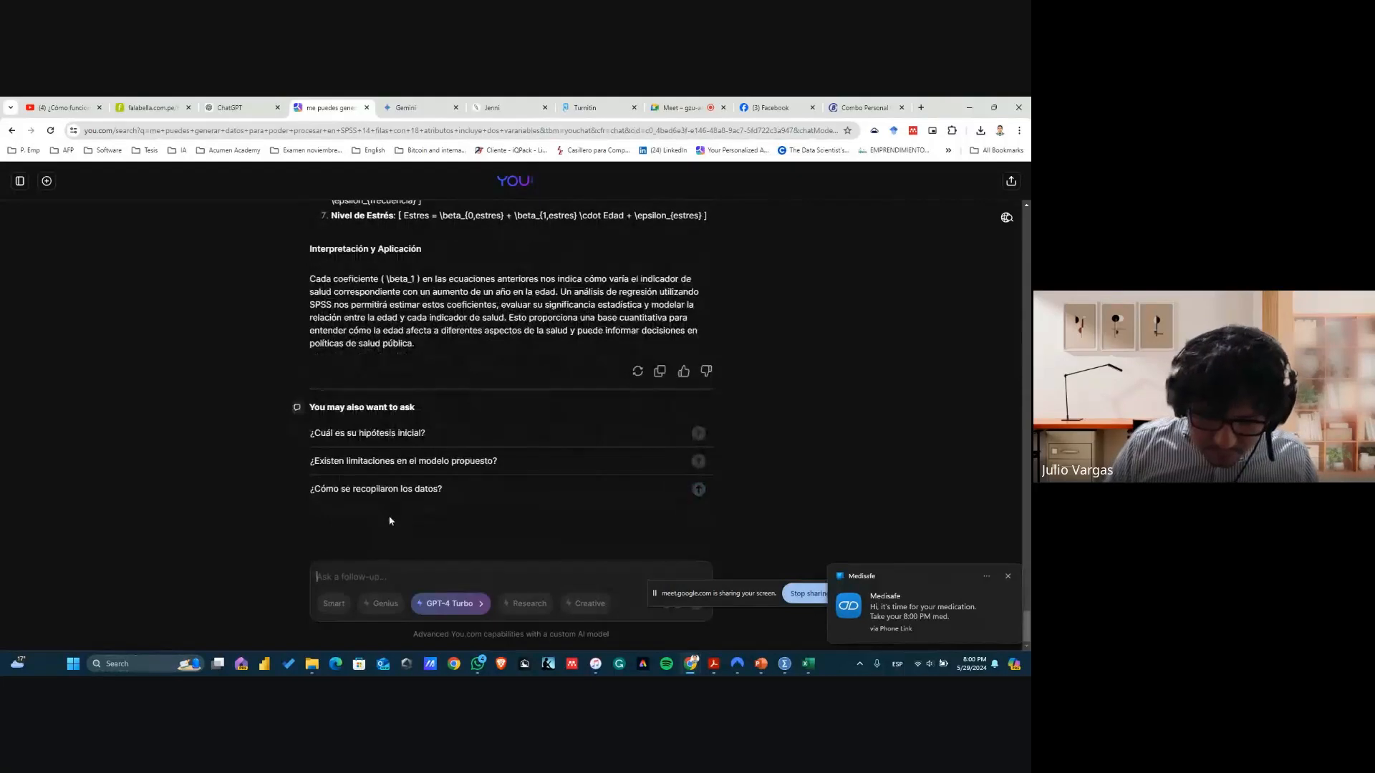
pyautogui.write('me puedes p')
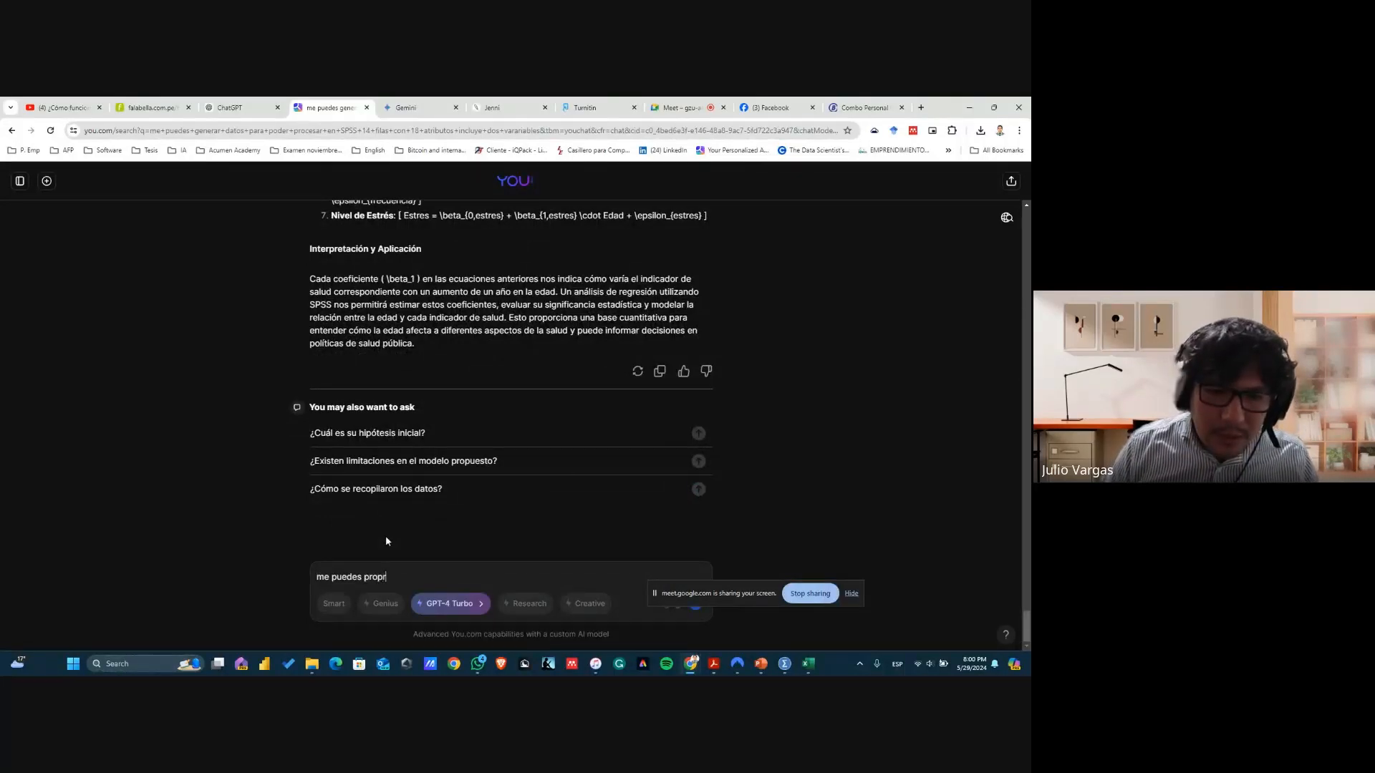
pyautogui.write('roporcionar b')
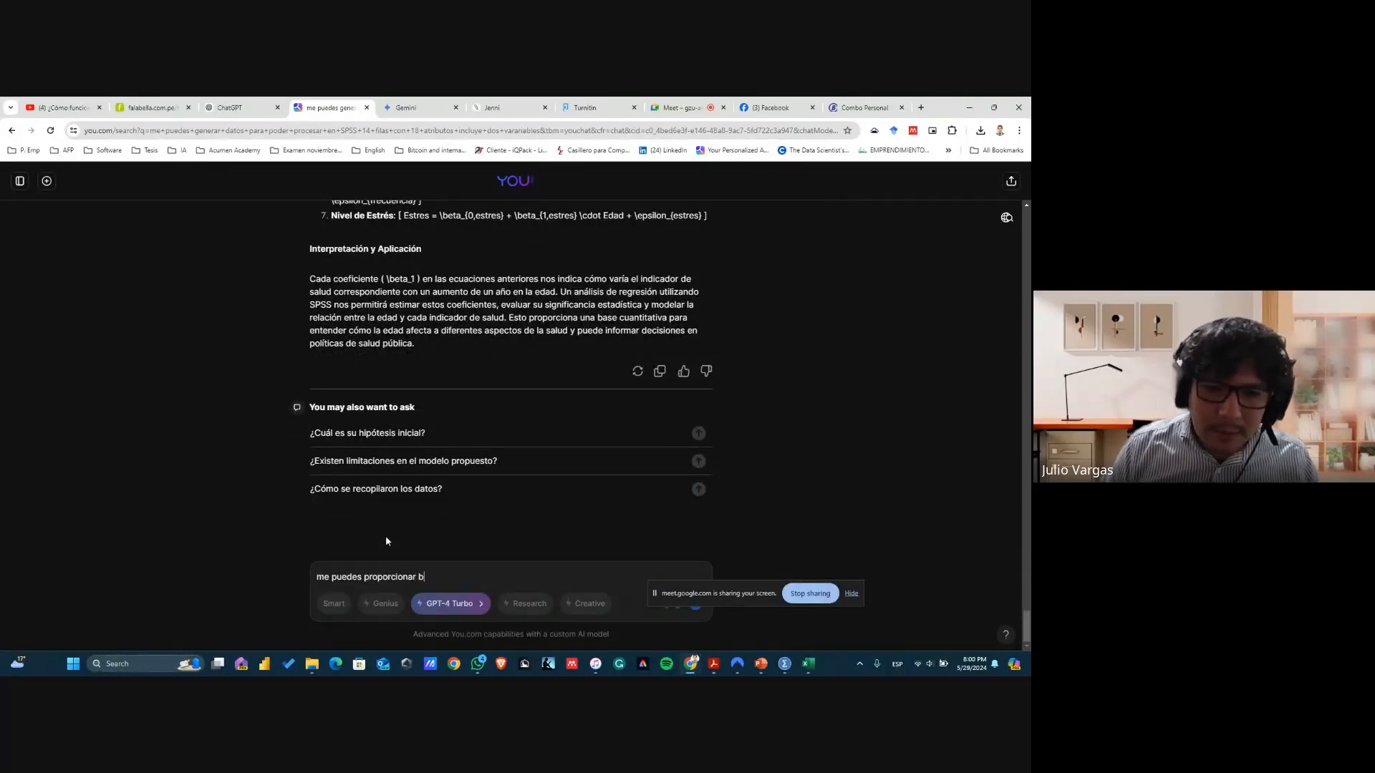
pyautogui.write('ibliografia')
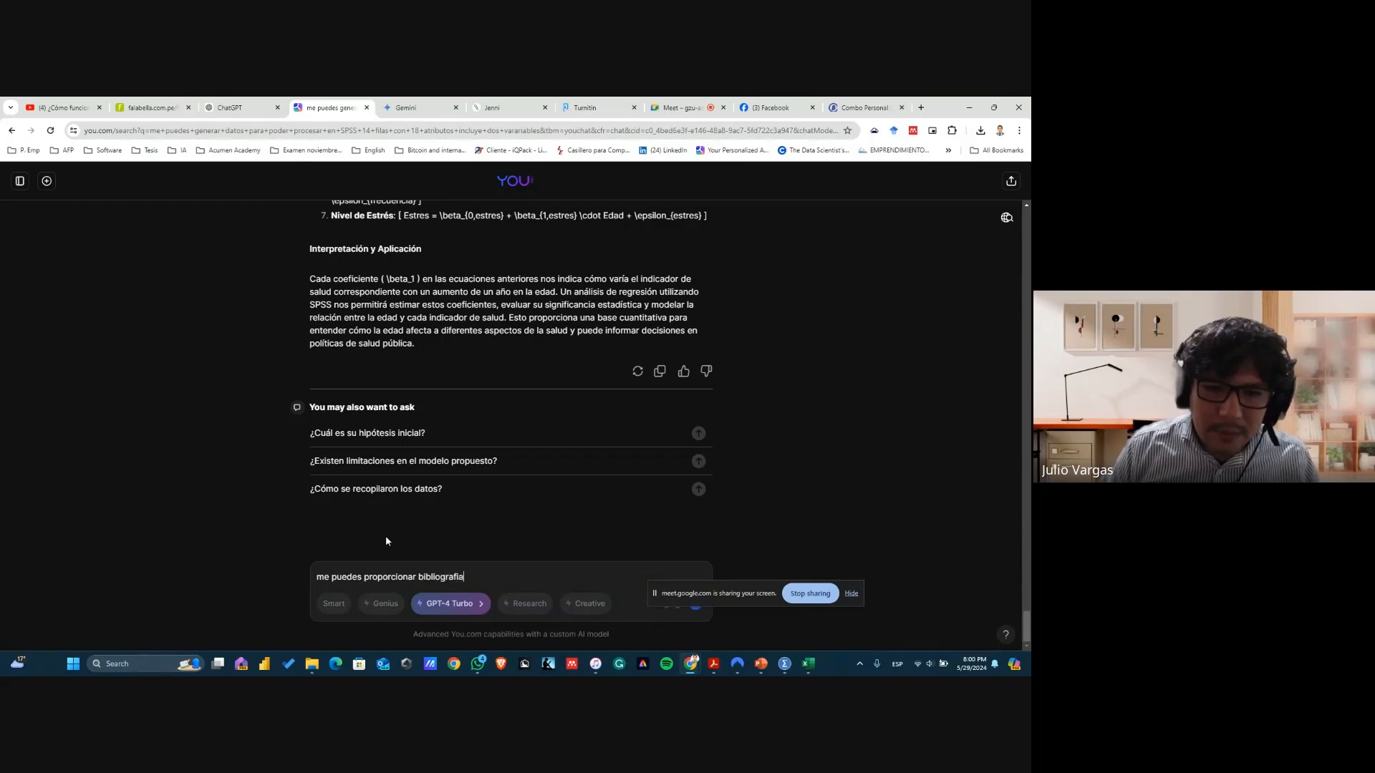
pyautogui.write(' sobre ')
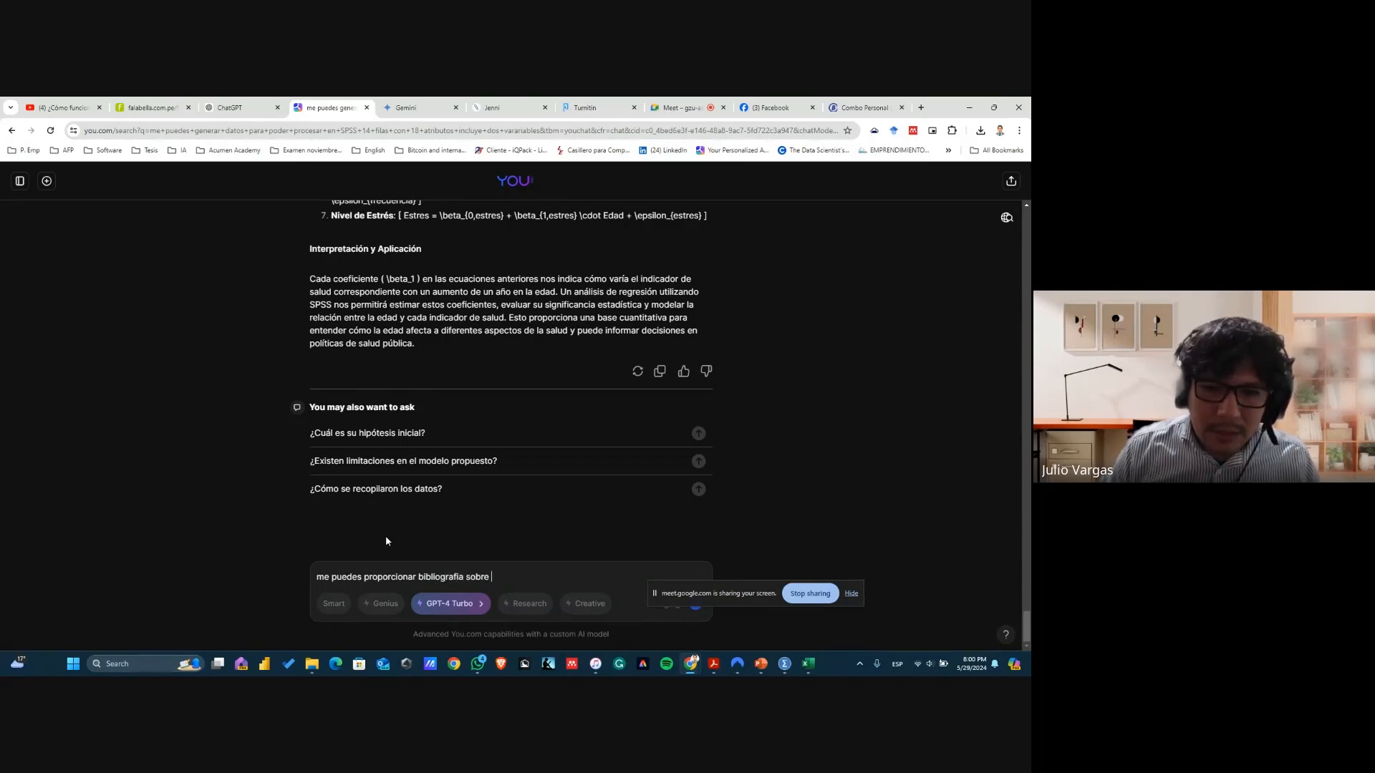
pyautogui.write('que lo')
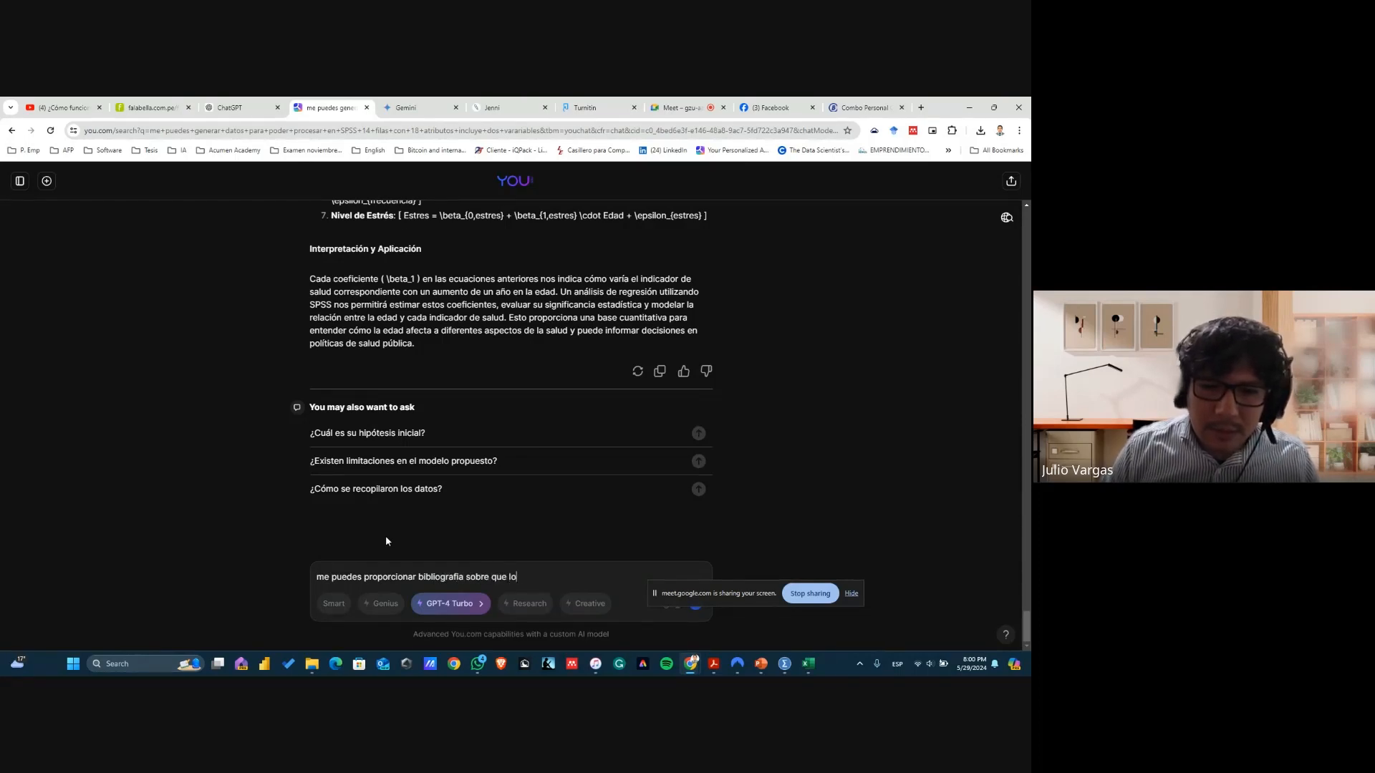
pyautogui.write('s chanchos ')
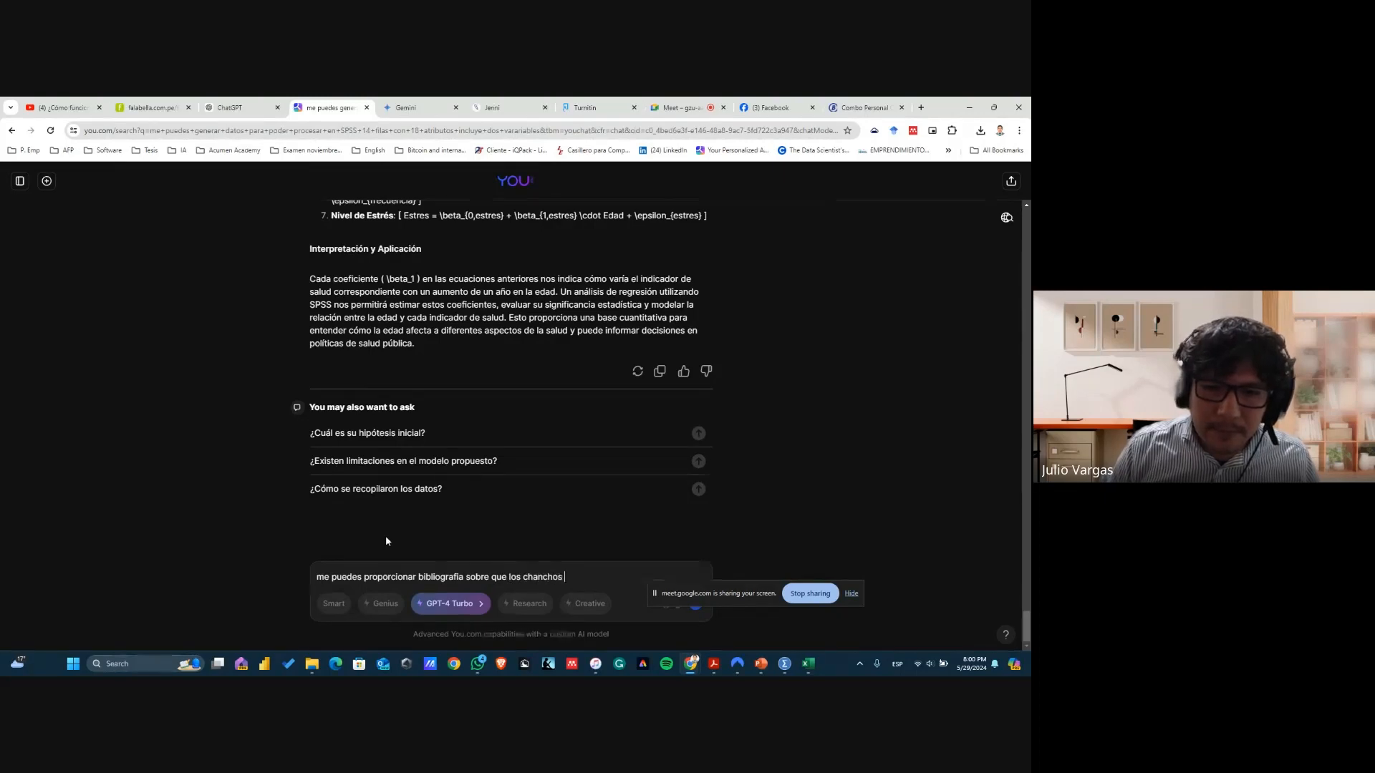
pyautogui.write('vuelan')
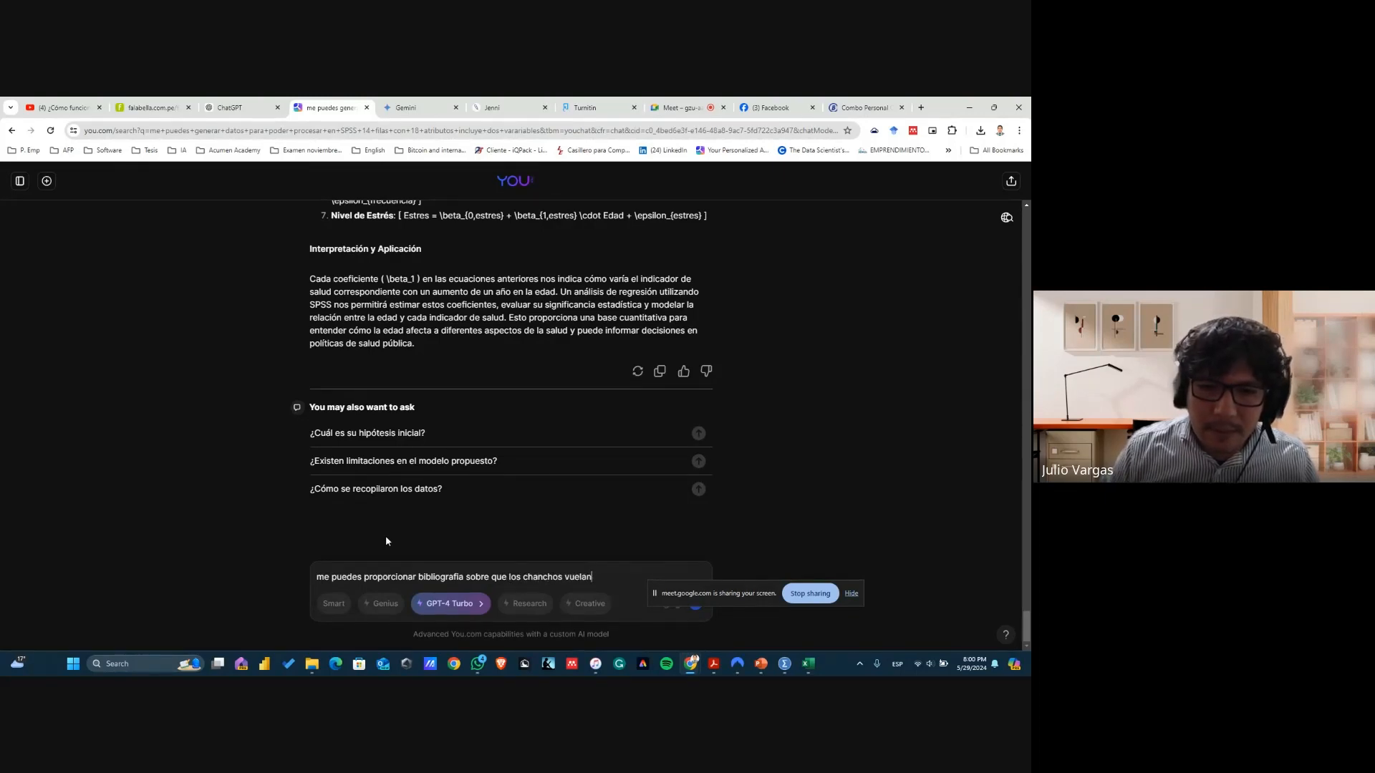
pyautogui.press('Return')
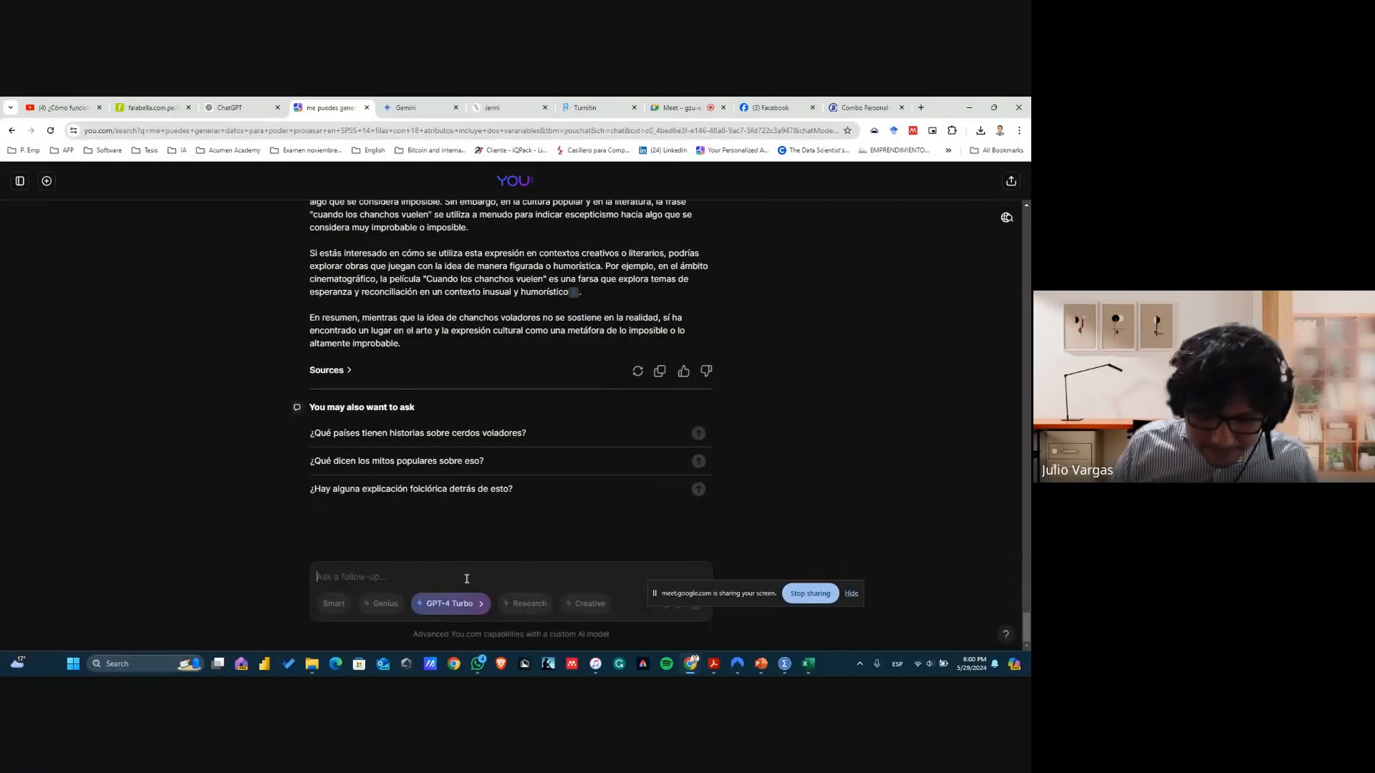
# Ask the YOU chat for "bibliografia sobre la teoria del terraplanismo" and show the start of its answer
pyautogui.write('que')
pyautogui.press('BackSpace')
pyautogui.press('BackSpace')
pyautogui.press('BackSpace')
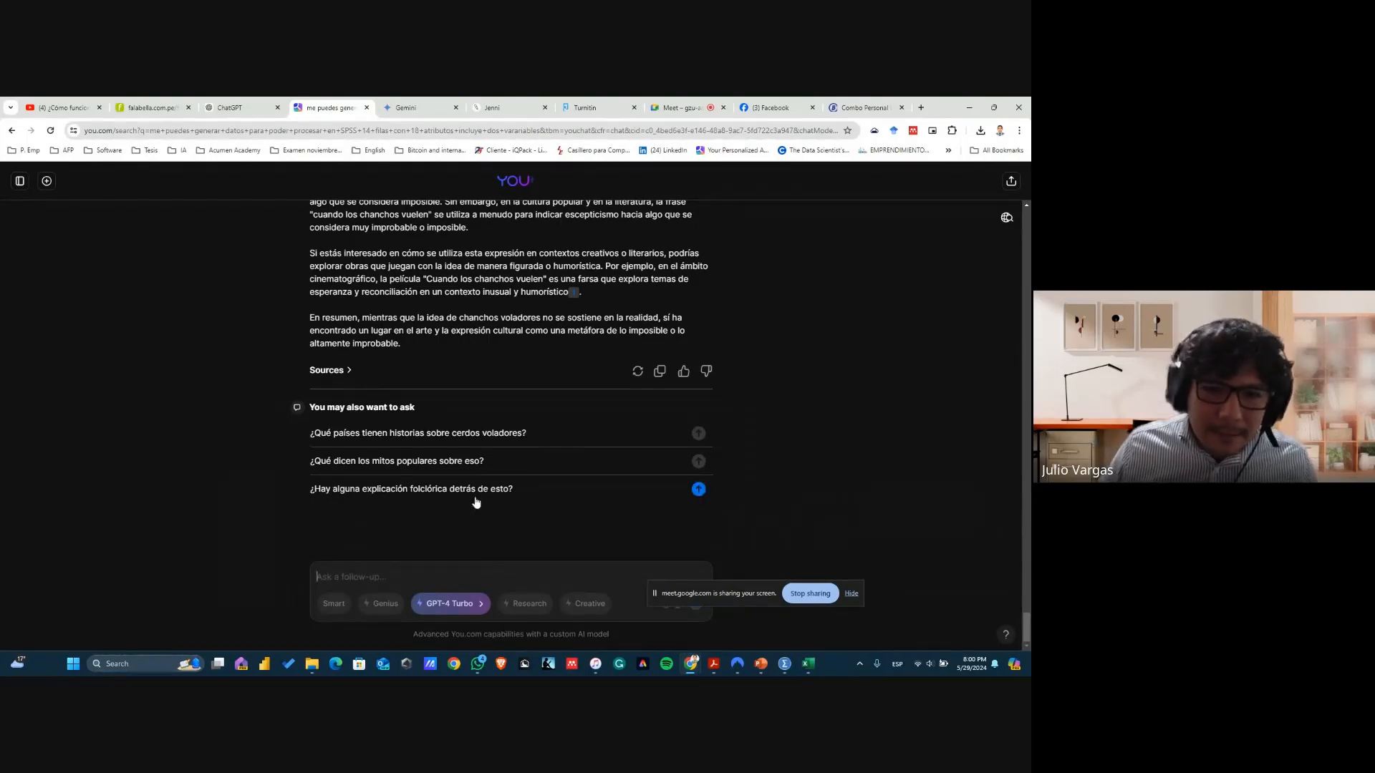
pyautogui.write('bibliografia sobre')
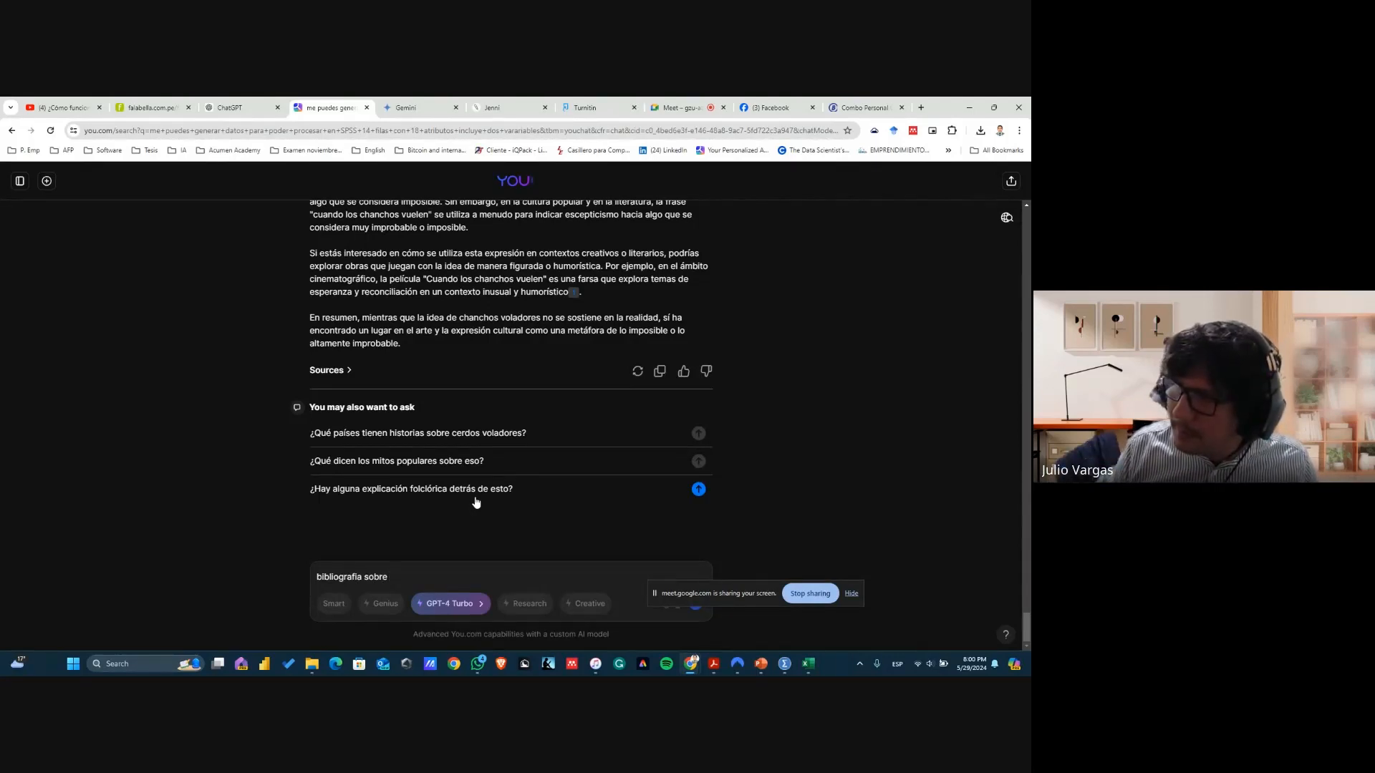
pyautogui.write('la')
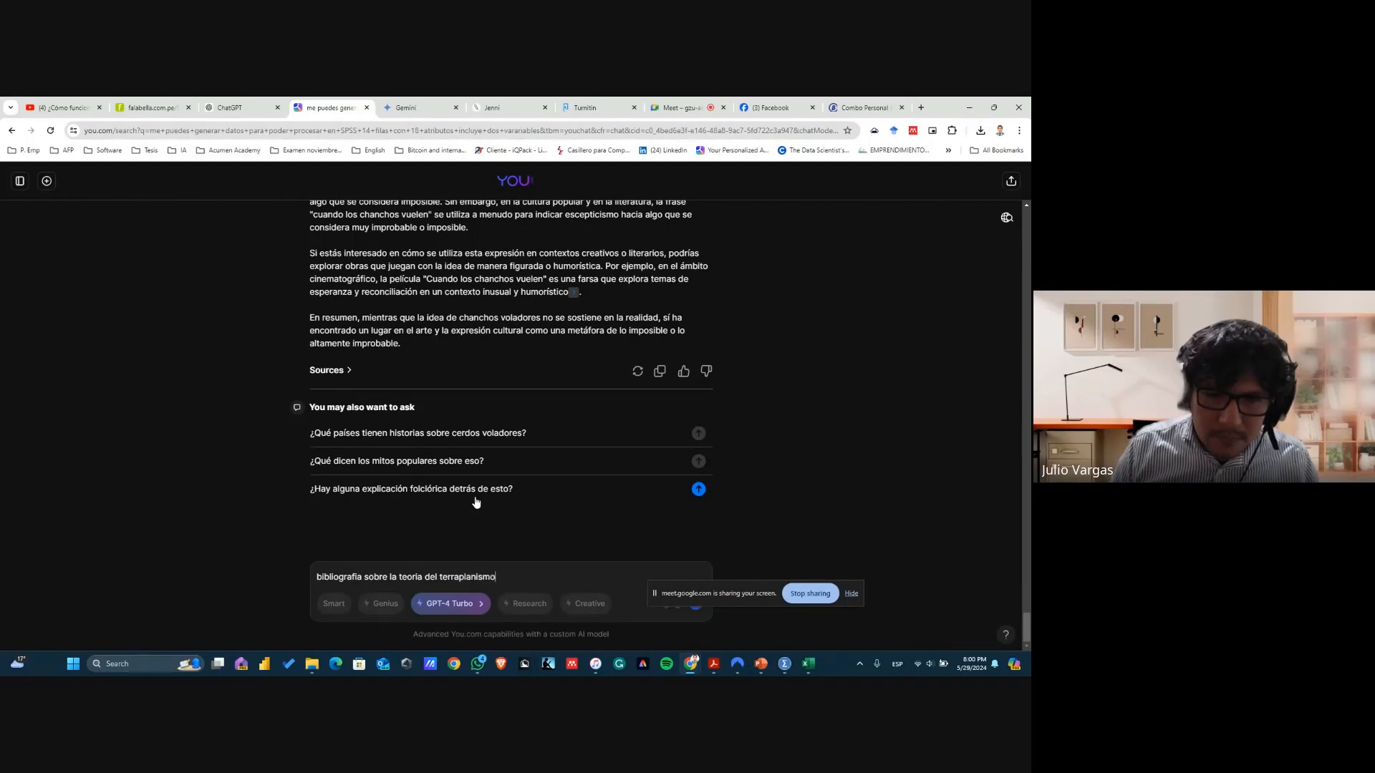
pyautogui.write('teoria del terraplanismo')
pyautogui.press('Return')
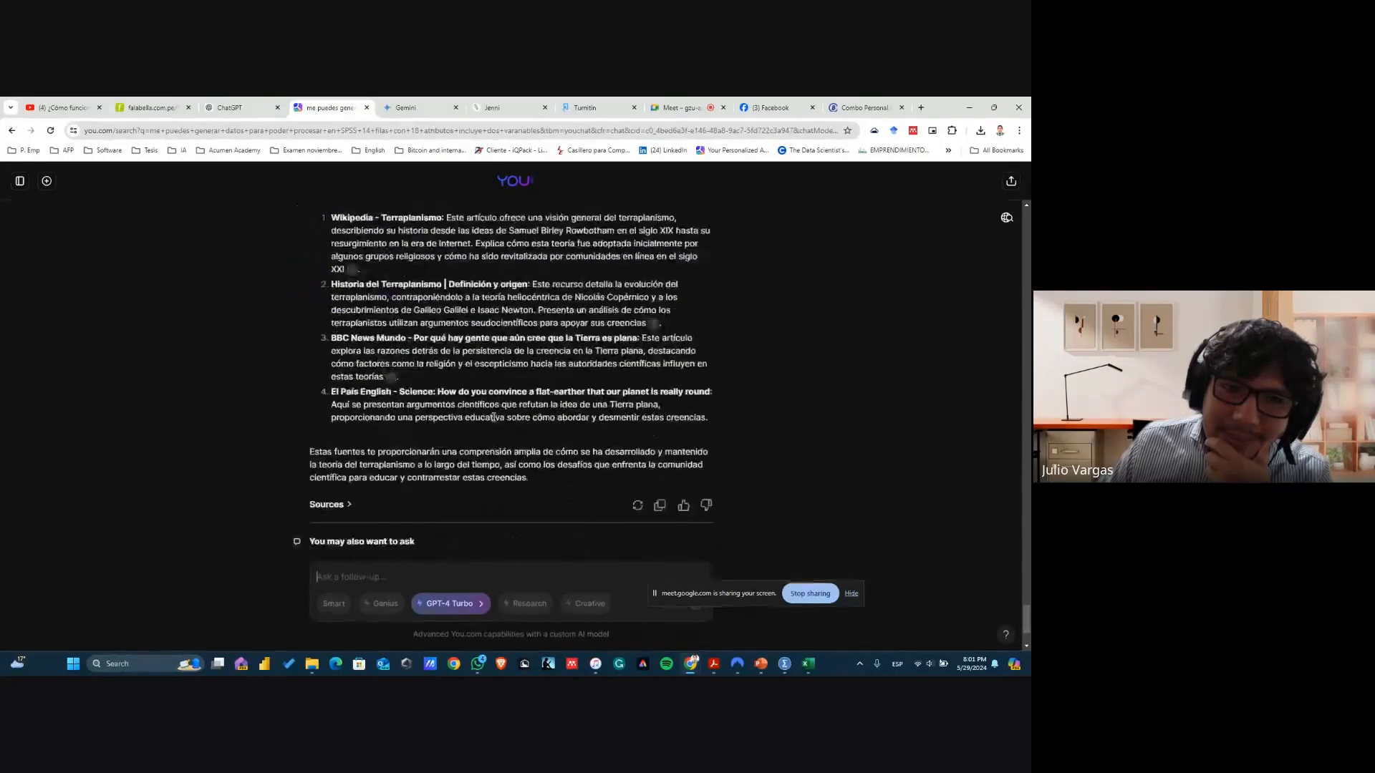
pyautogui.scroll(1, 494, 418)
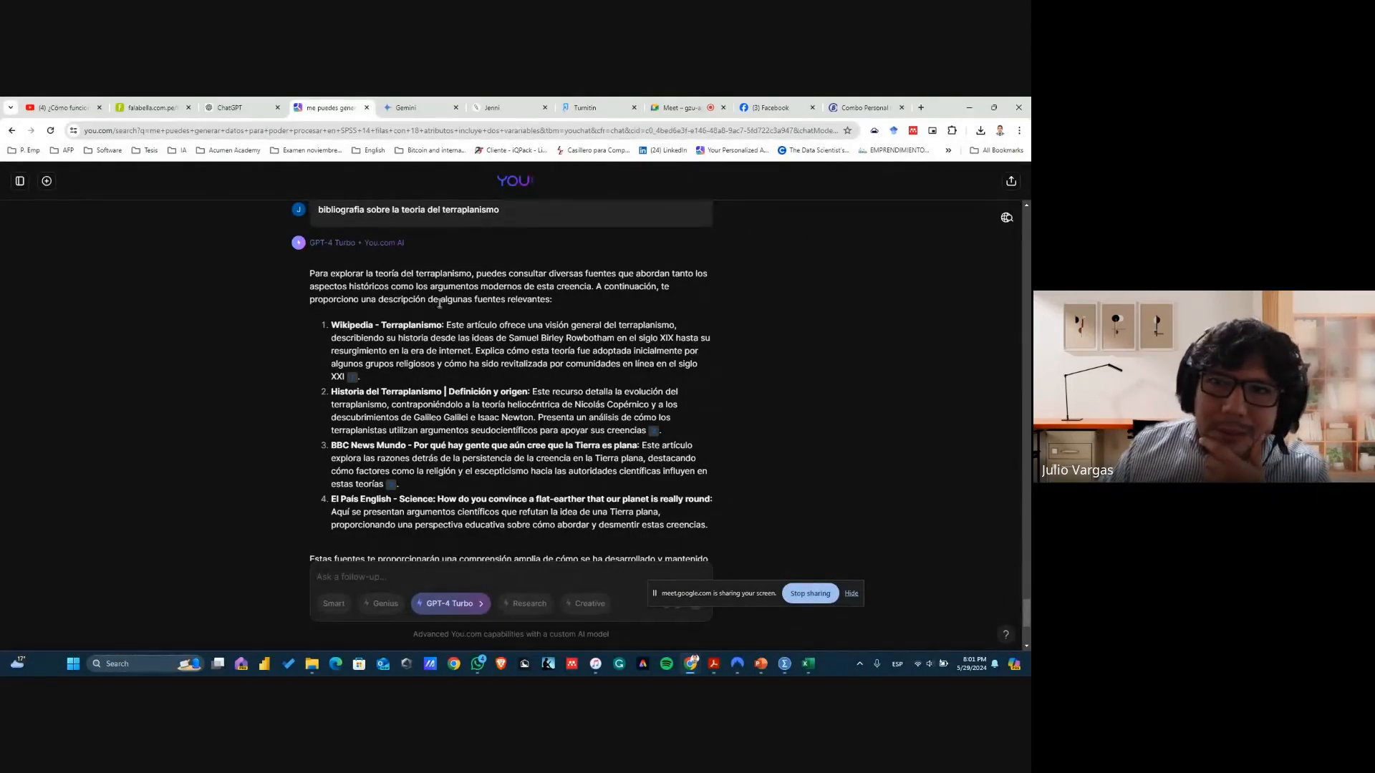
# Check the Google Meet call, move the screen-sharing bar clear of the chat input area, and return to the YOU chat
pyautogui.click(682, 107)
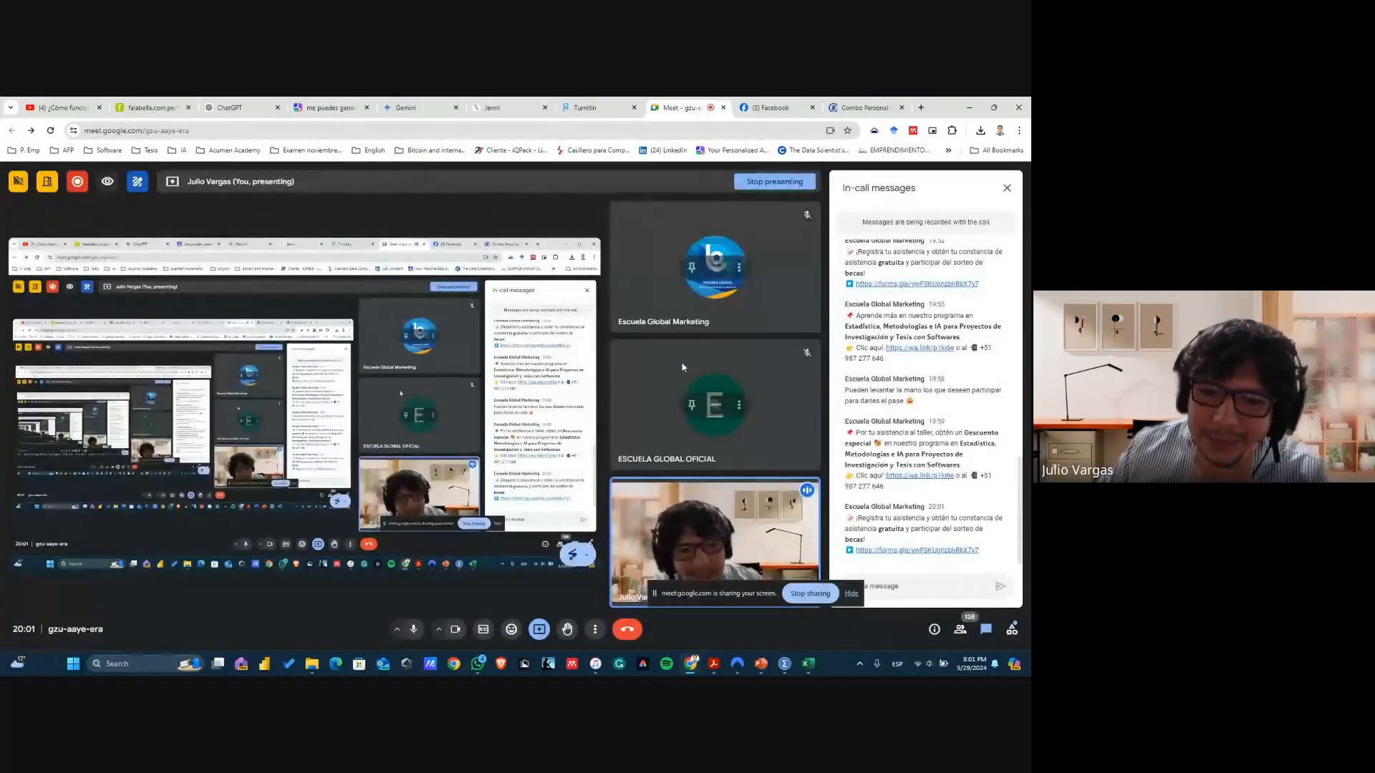
pyautogui.moveTo(718, 594); pyautogui.dragTo(733, 645)
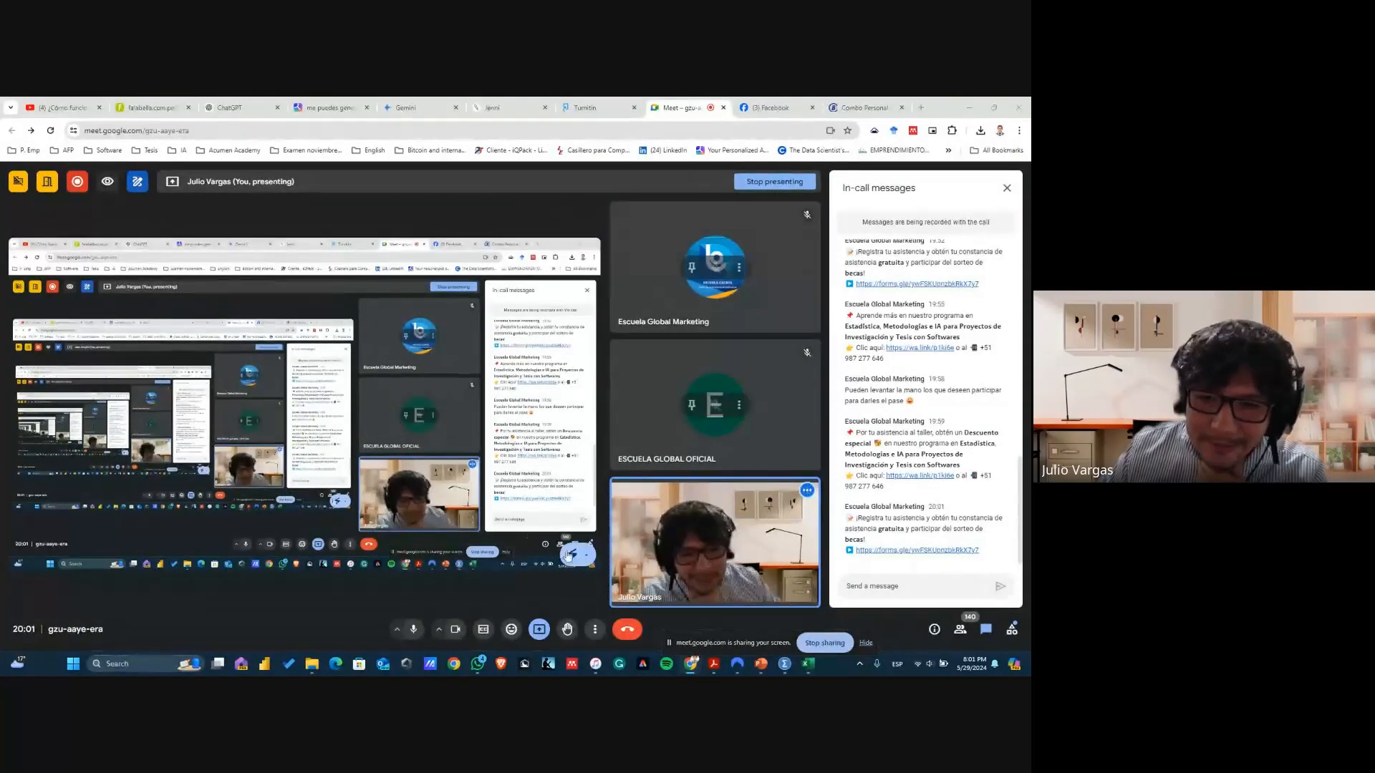
pyautogui.click(329, 108)
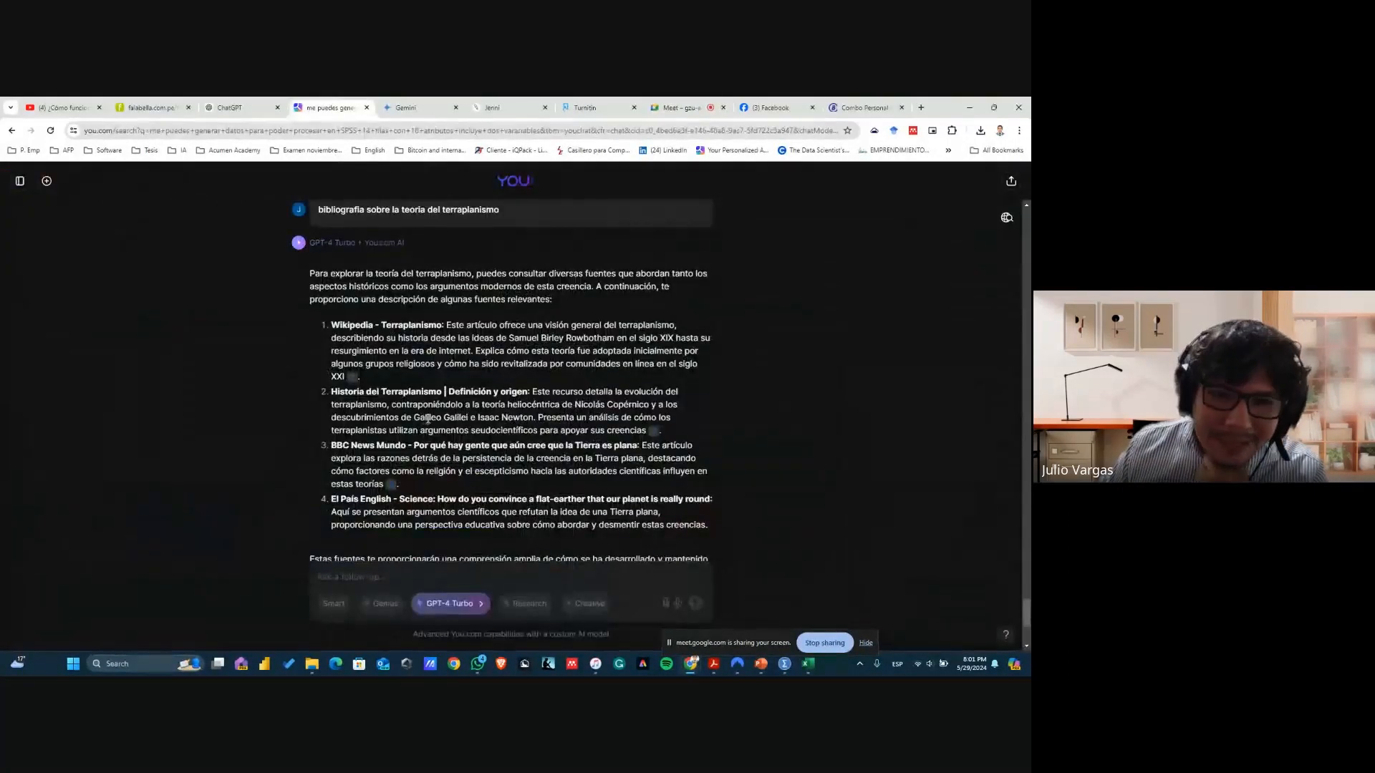
# Examine the sources on flat-earth theory listed in the YOU chat's answer
pyautogui.scroll(-2, 428, 419)
pyautogui.scroll(3, 428, 420)
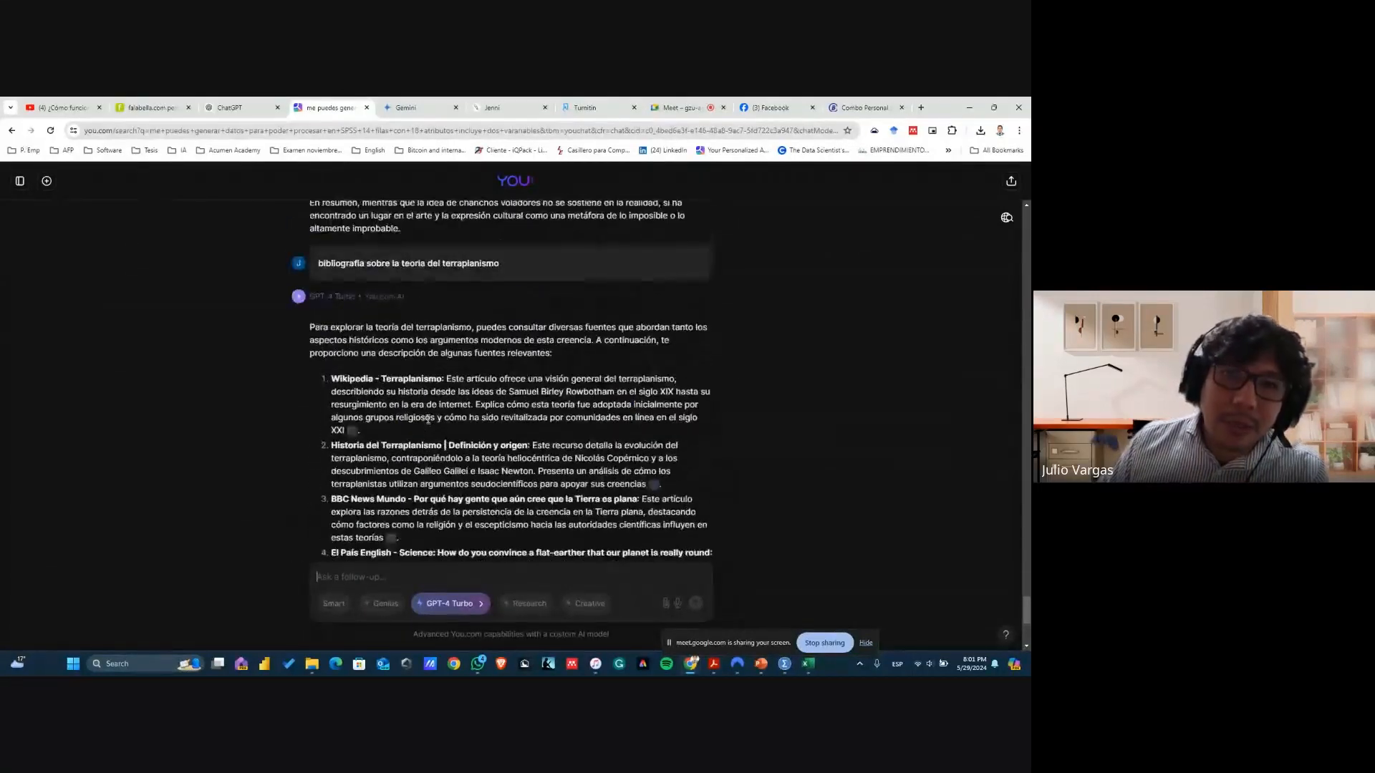
pyautogui.scroll(-2, 427, 419)
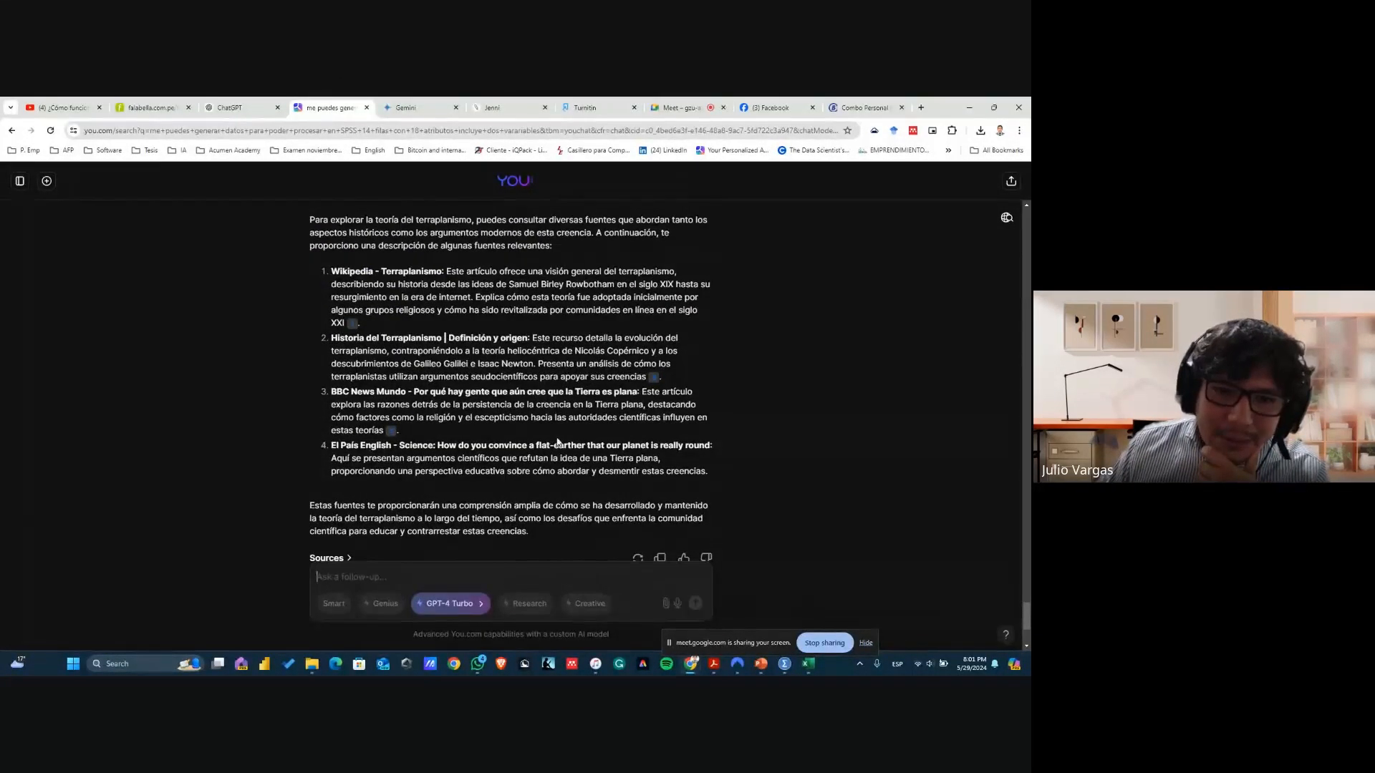
pyautogui.scroll(-1, 558, 440)
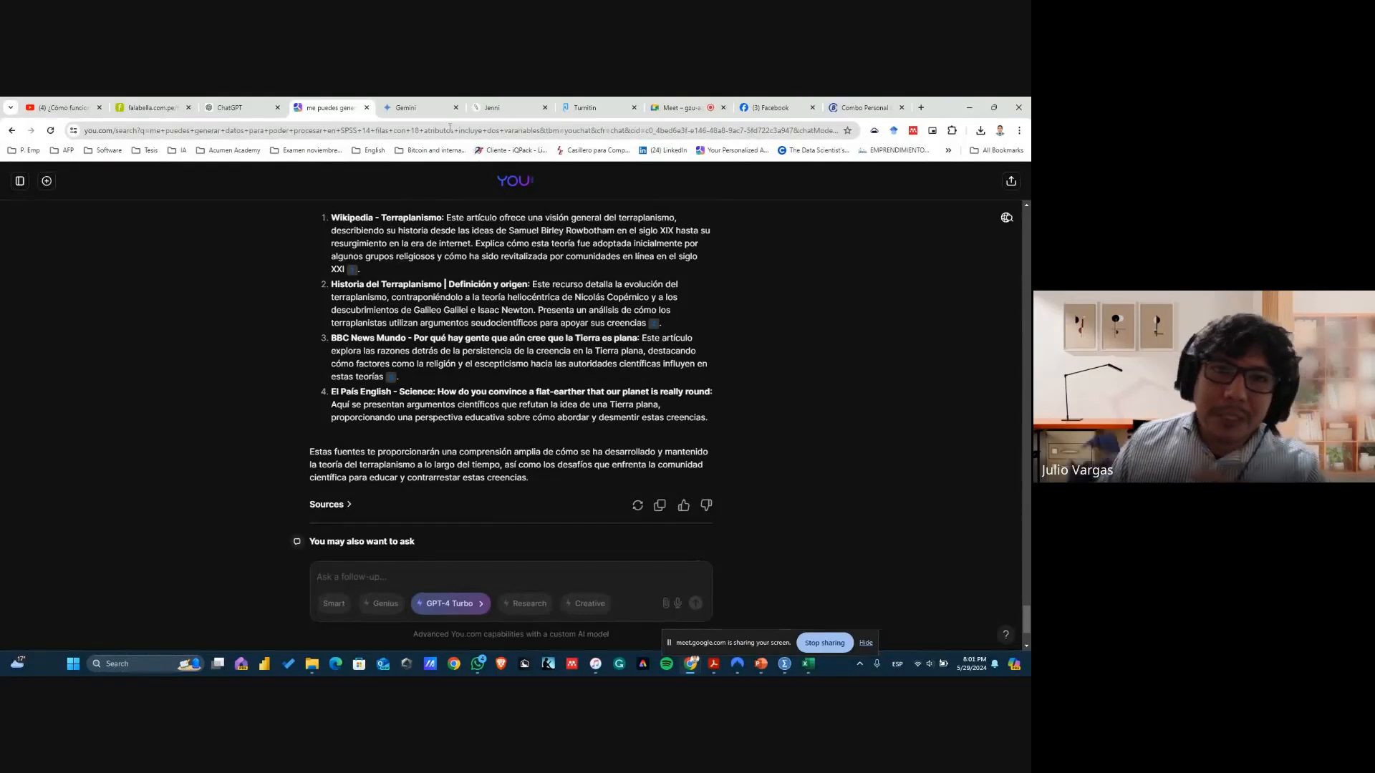
# Switch from the YOU chat to the Gemini start page
pyautogui.click(405, 107)
pyautogui.click(330, 107)
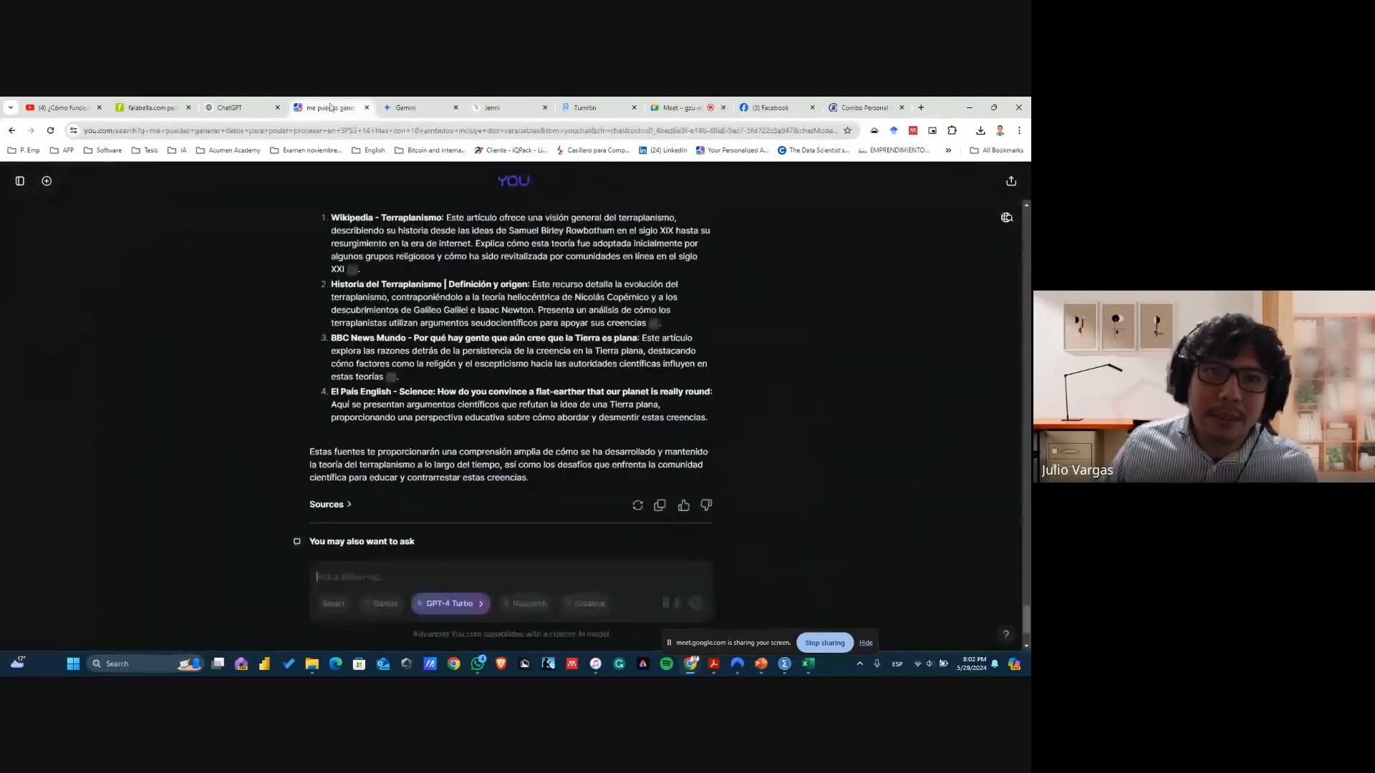
pyautogui.click(413, 104)
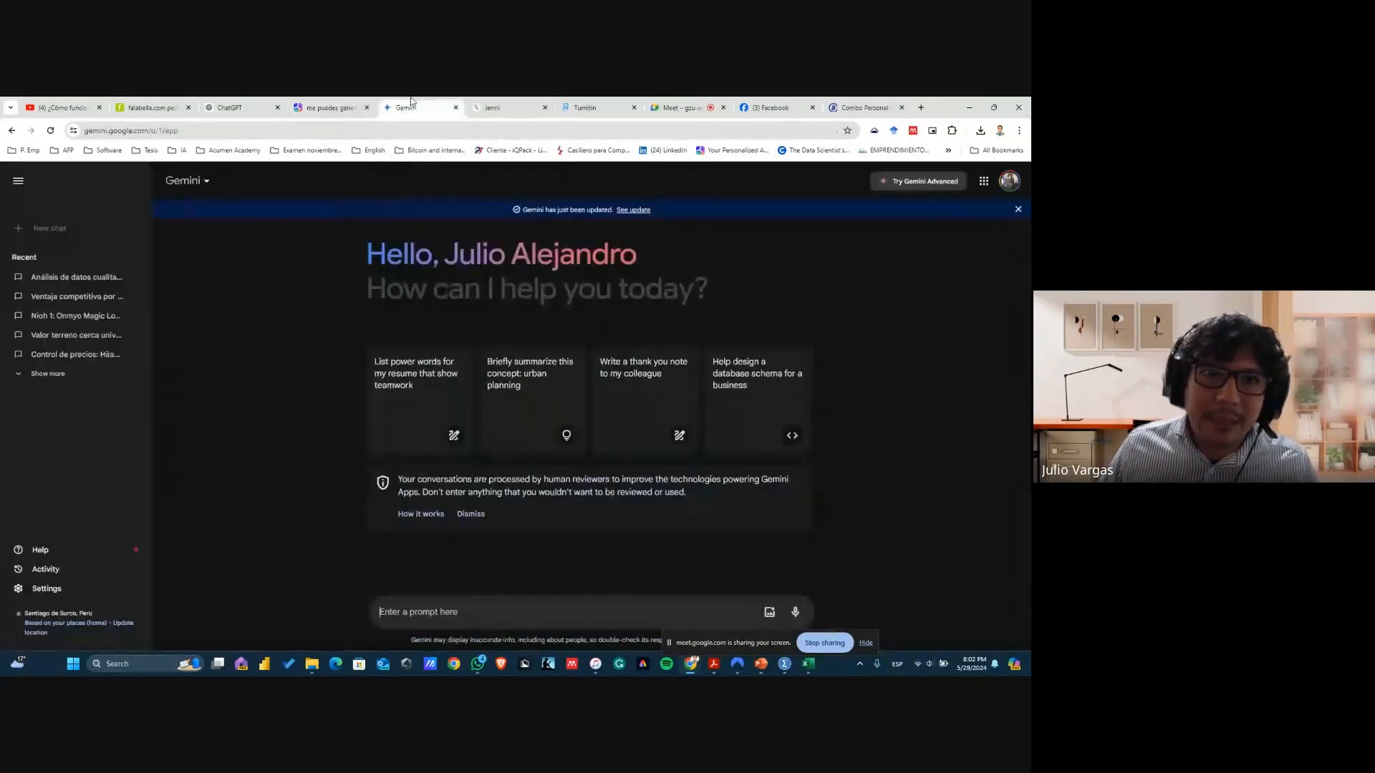
# Close the Gemini page and return to the YOU chat's answer on flat-earth theory
pyautogui.click(302, 104)
pyautogui.click(242, 104)
pyautogui.click(302, 104)
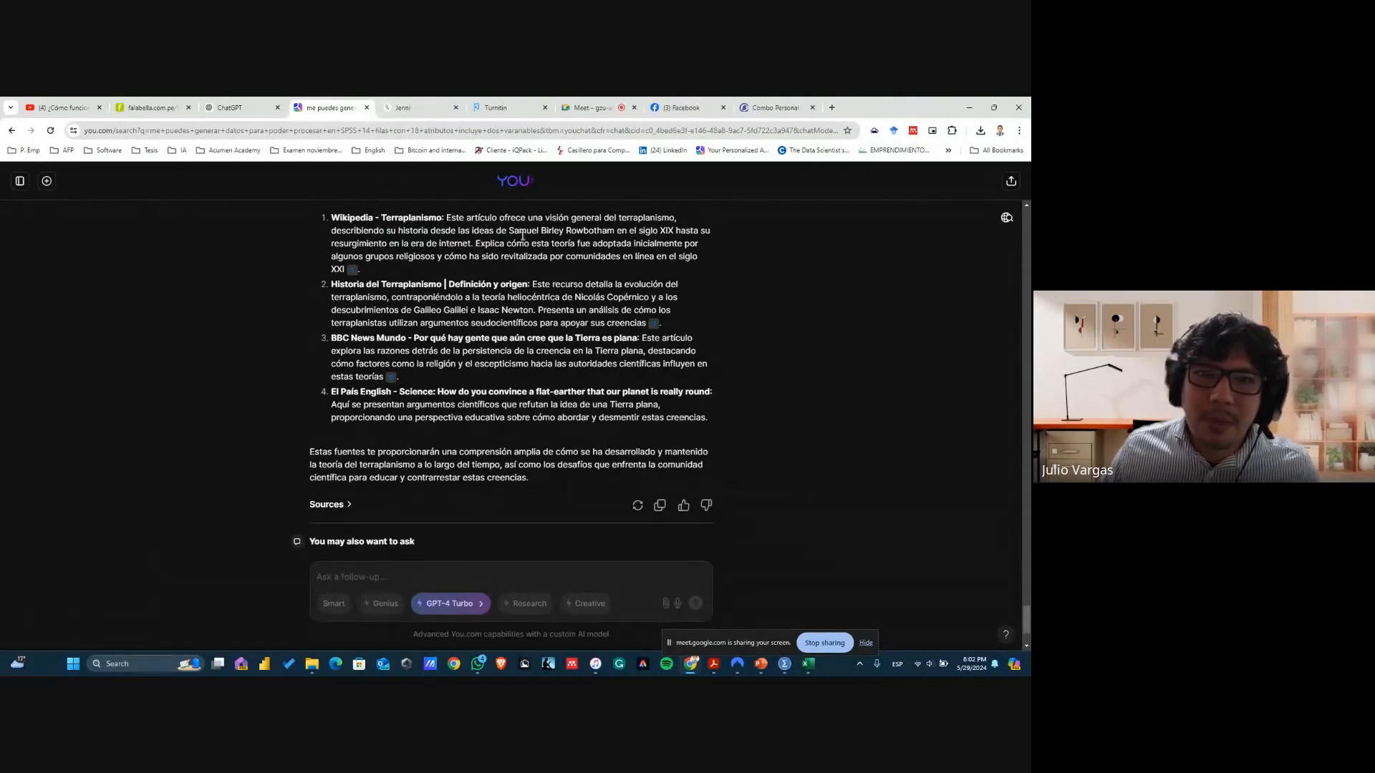
# Switch to the PowerPoint presentation and present the slides from "¿Cómo usar la IA para la investigación?" through "Límites y cuidados de la IA"
pyautogui.hotkey('alt', 'Tab')
pyautogui.hotkey('alt', 'Tab')
pyautogui.press('alt')
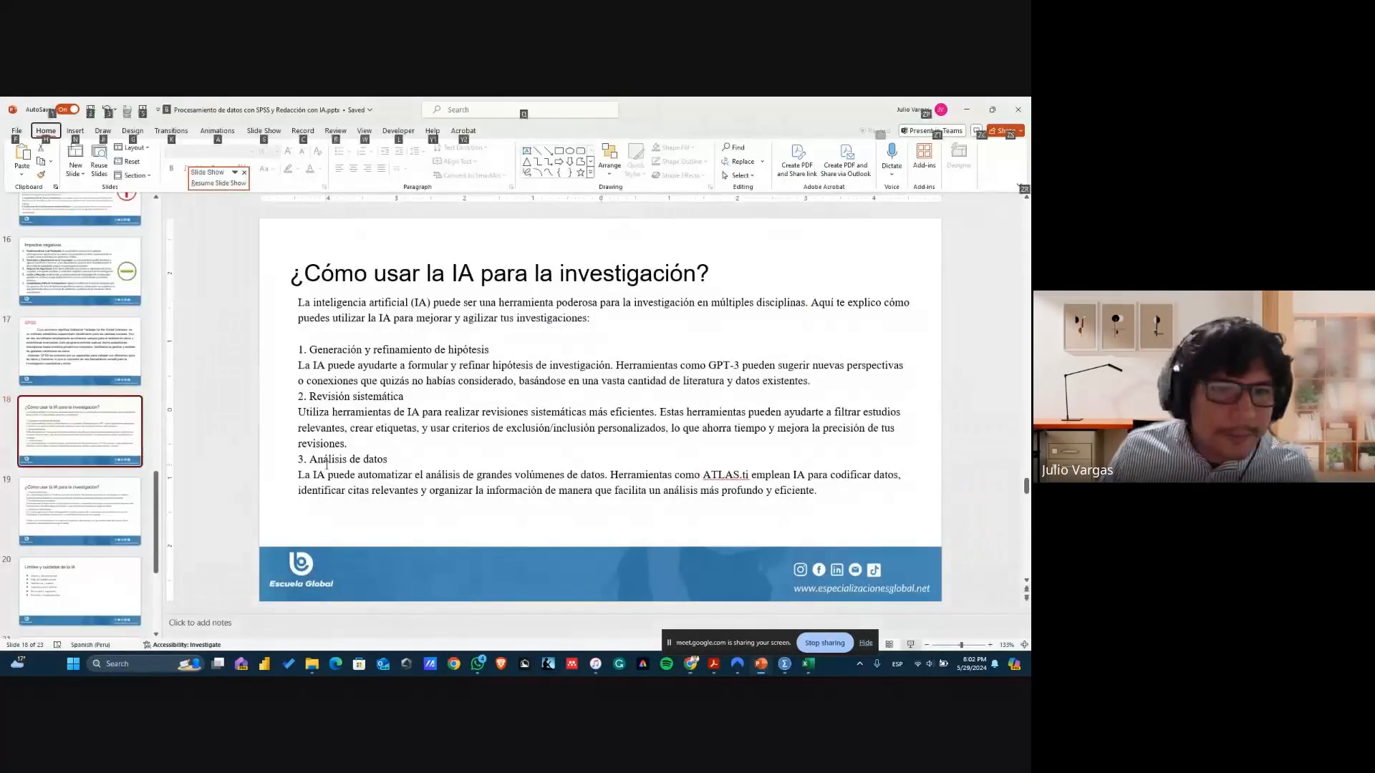
pyautogui.click(910, 644)
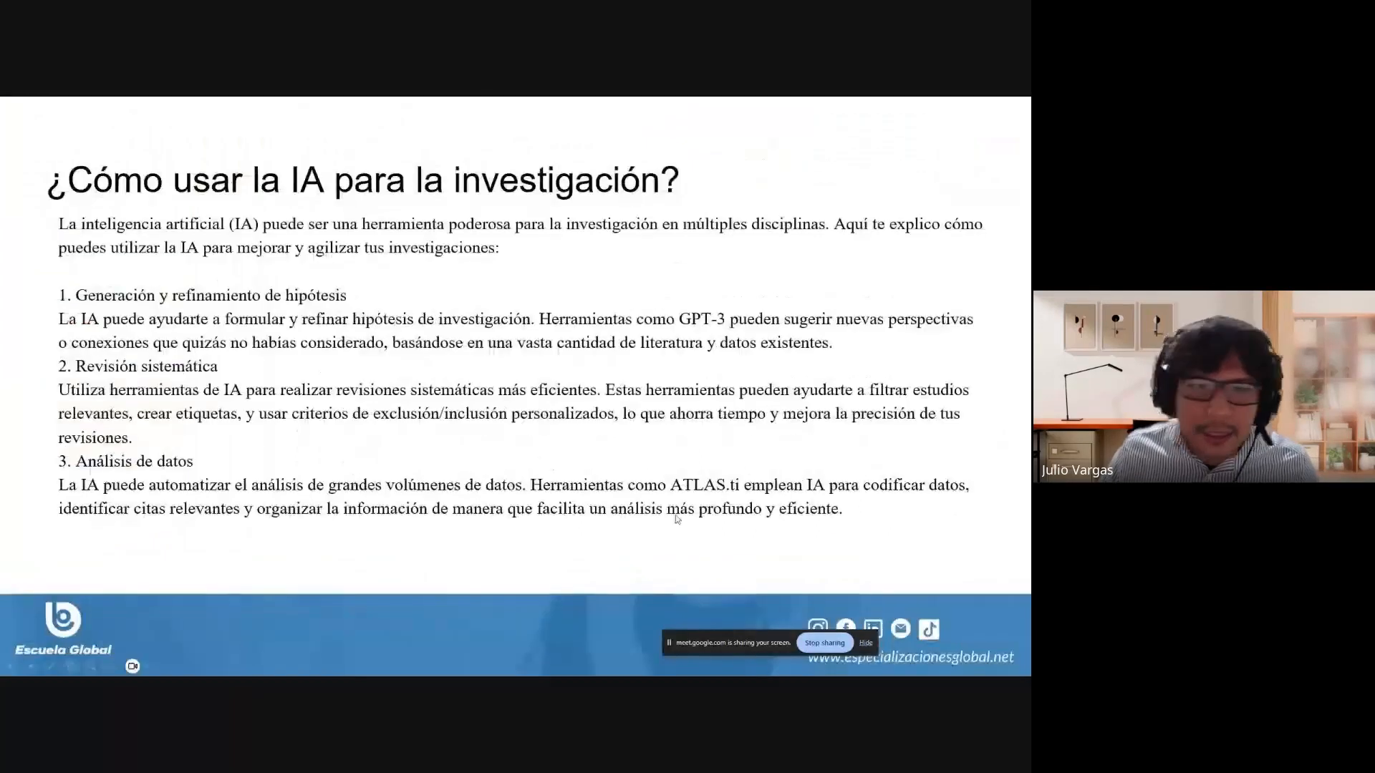
pyautogui.press('Right')
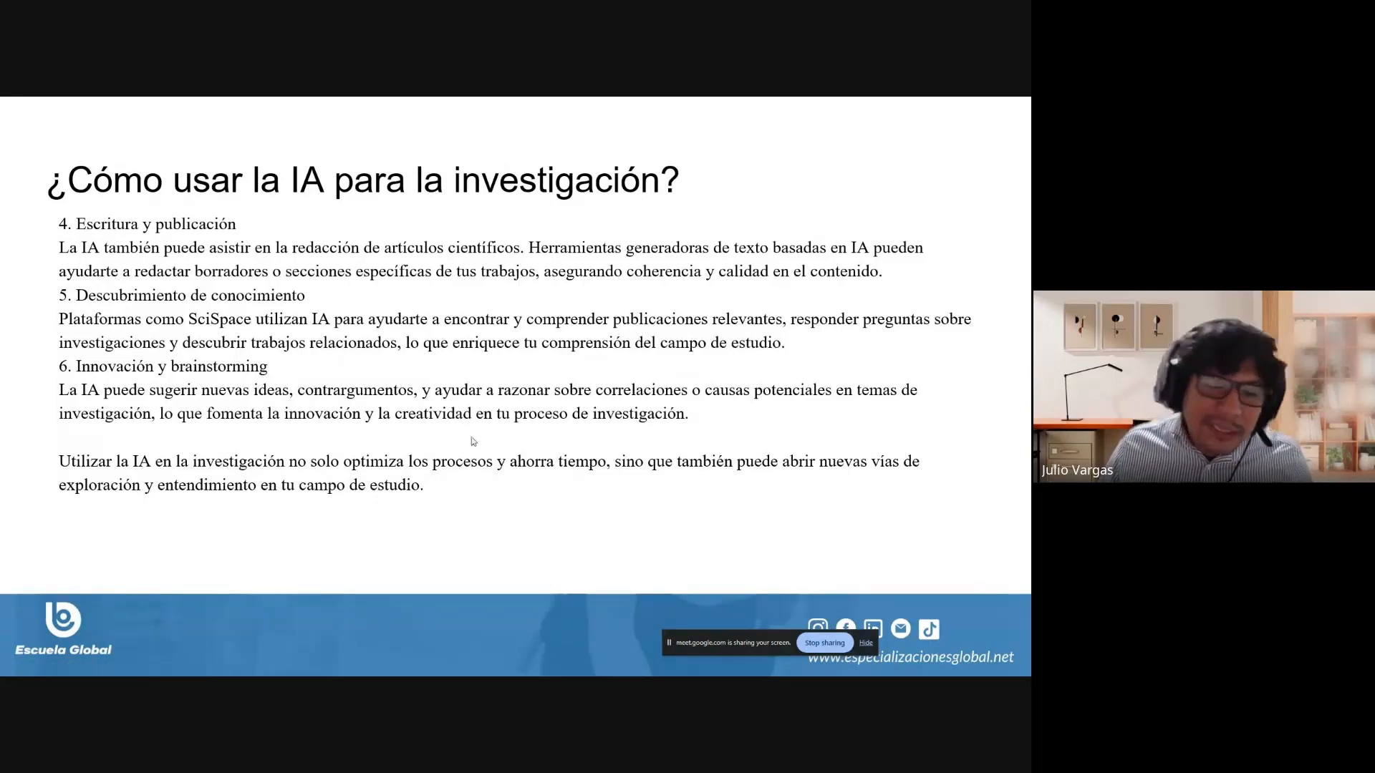
pyautogui.press('Right')
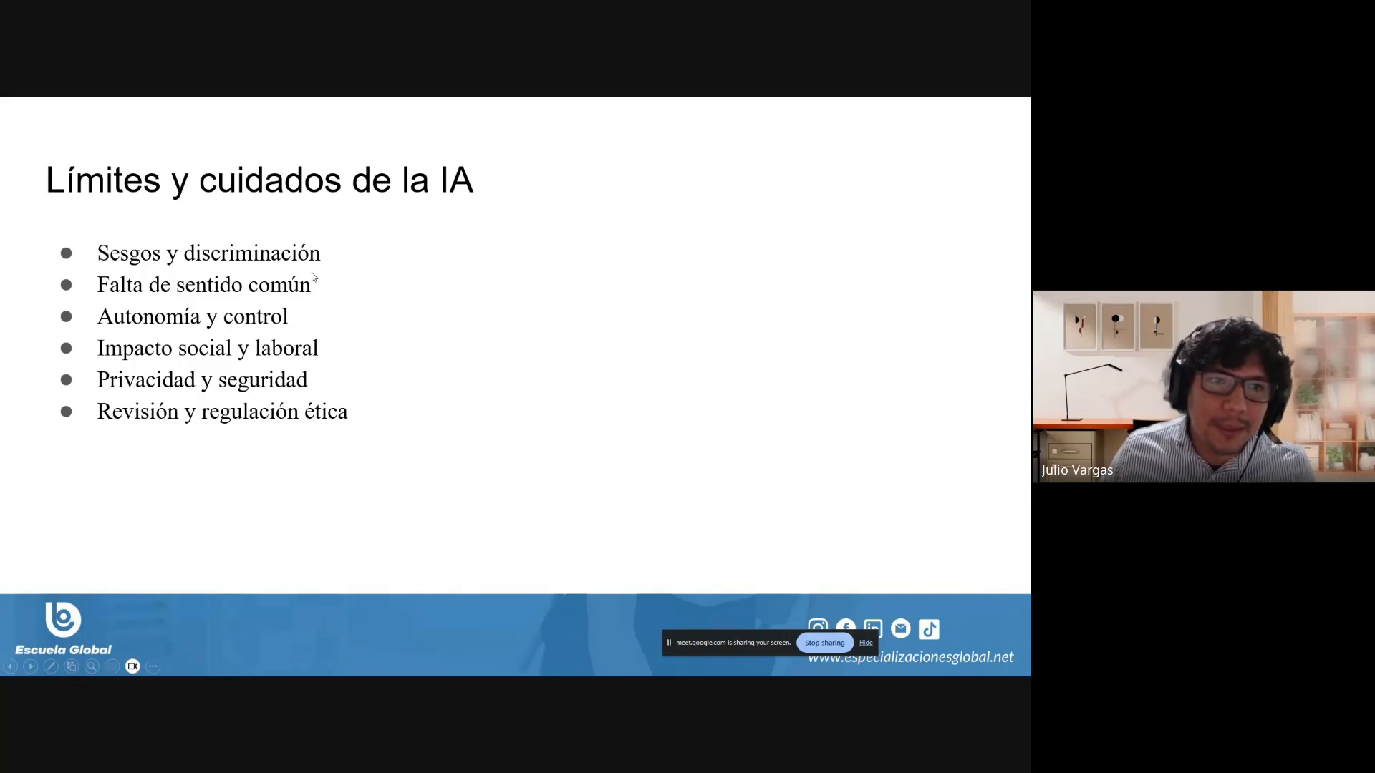
# Switch from the slide show to the ChatGPT conversation, ask "hablame de la desnutricion en niños" and look through the answer
pyautogui.press('Escape')
pyautogui.hotkey('alt', 'Tab')
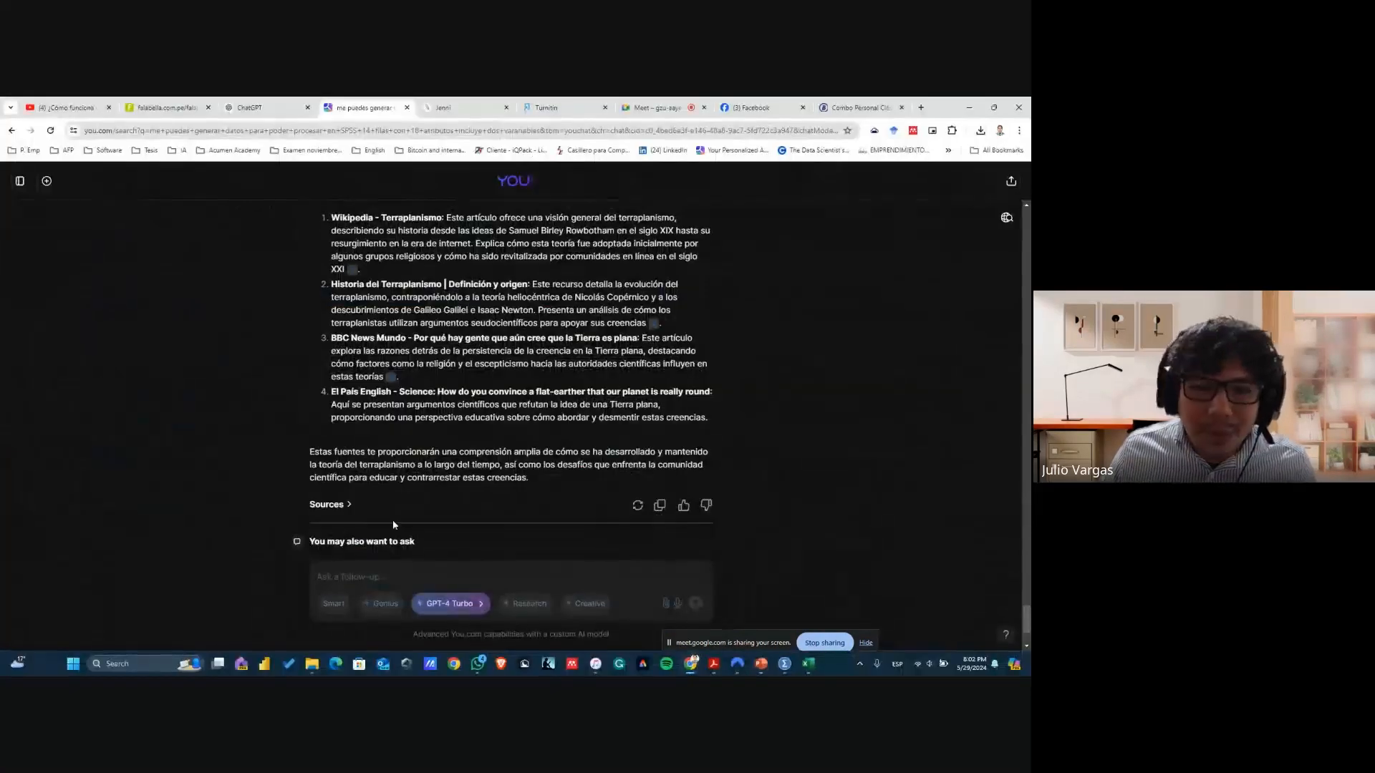
pyautogui.click(256, 106)
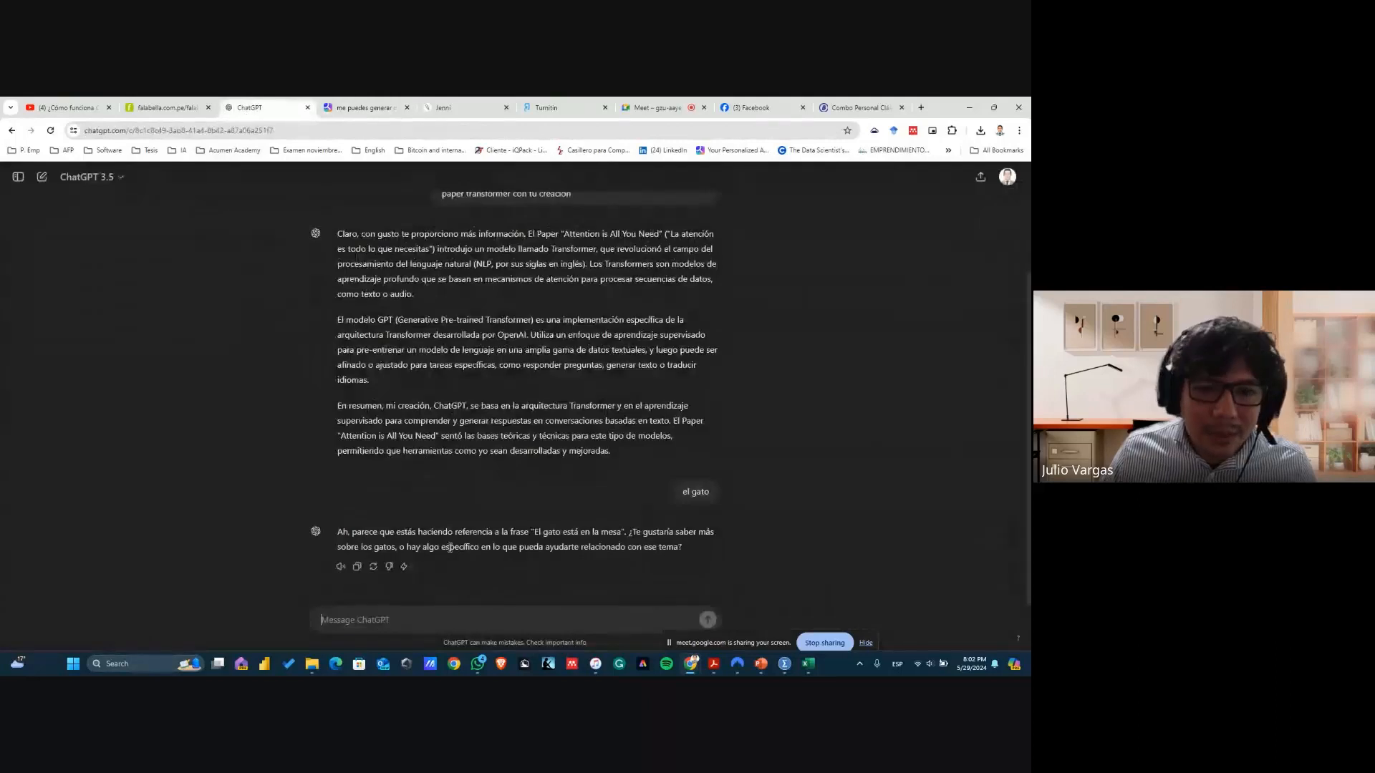
pyautogui.click(418, 622)
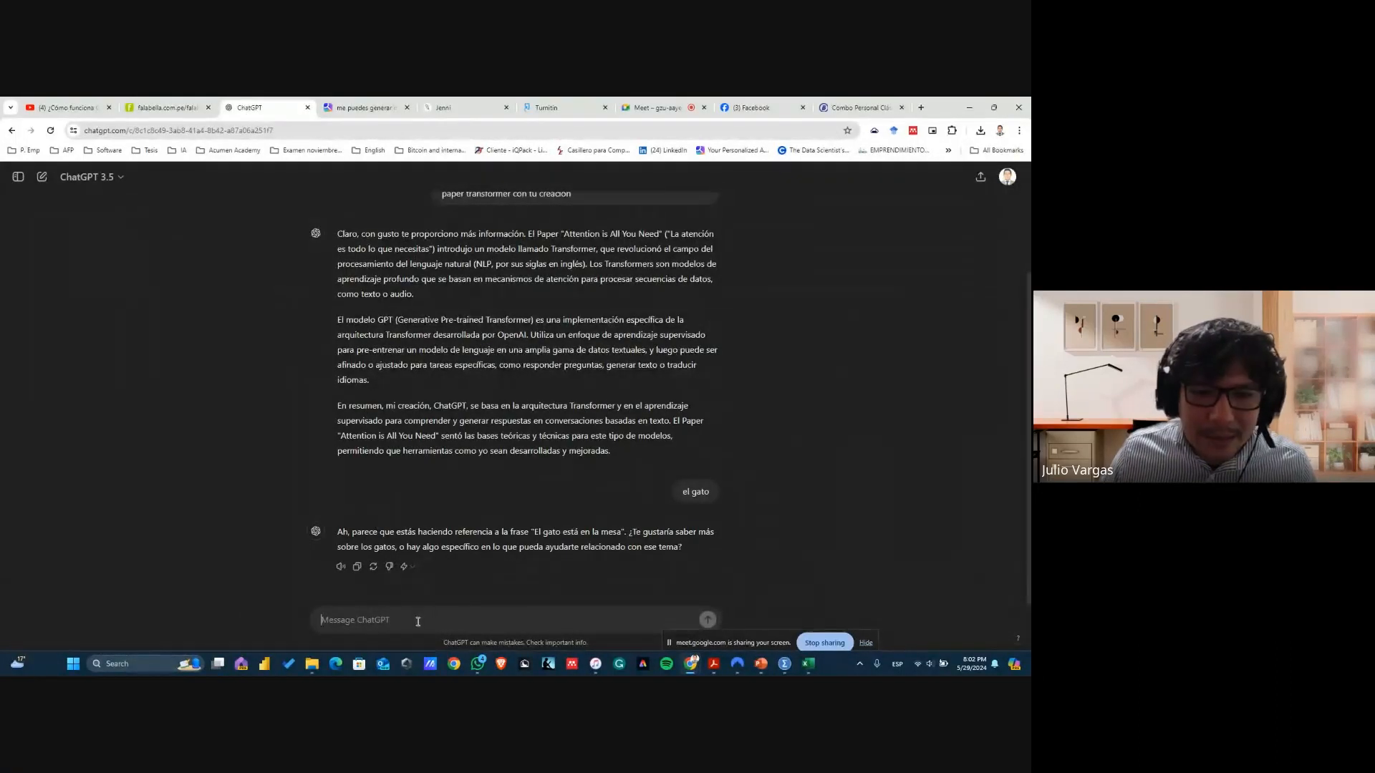
pyautogui.write('hablame de la desnutri')
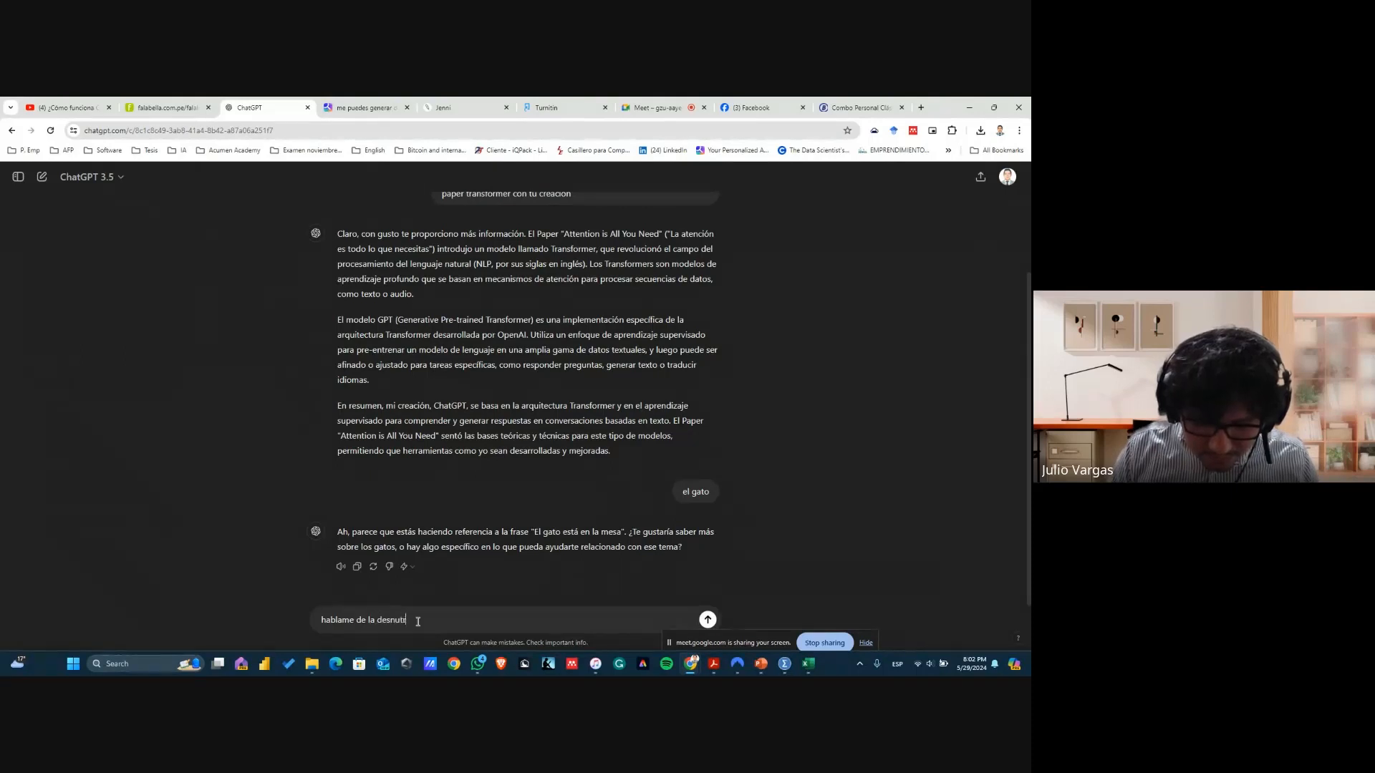
pyautogui.write('os')
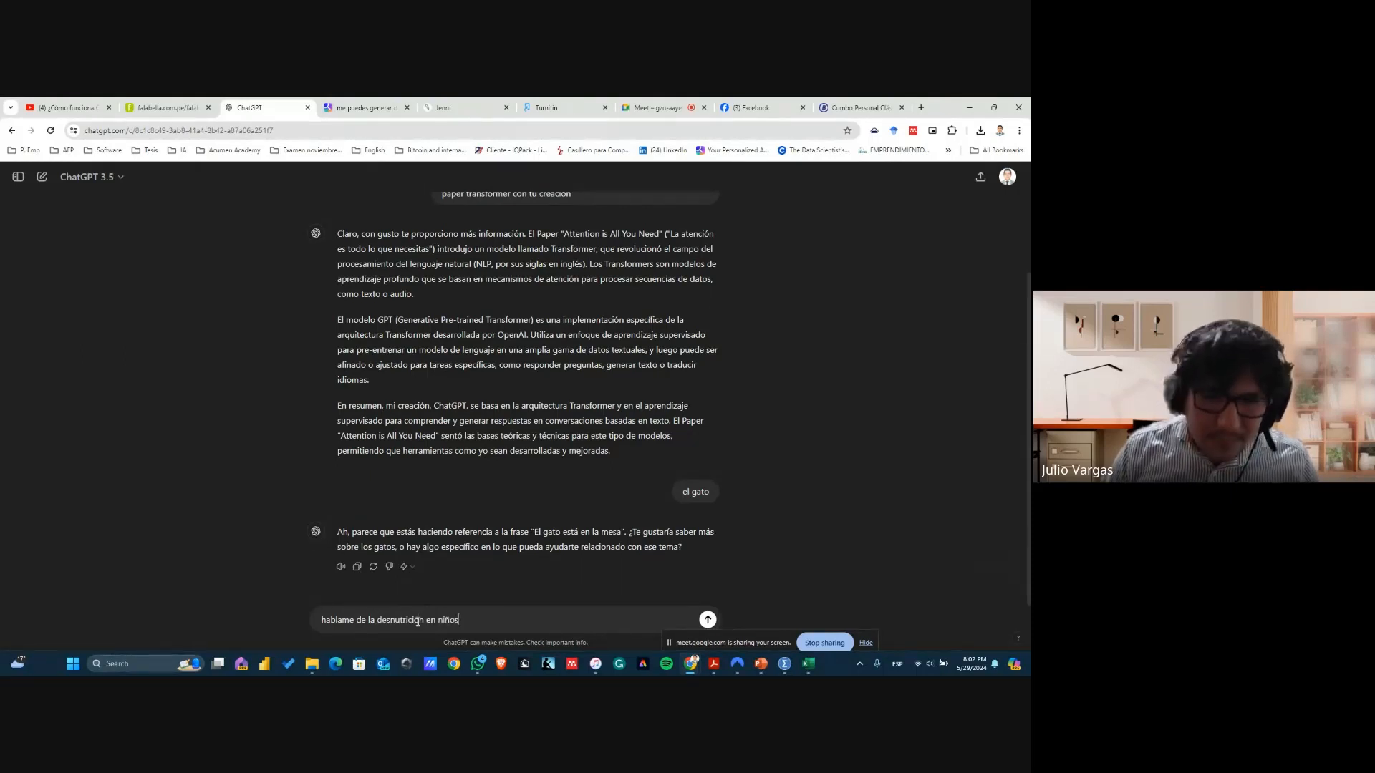
pyautogui.press('Return')
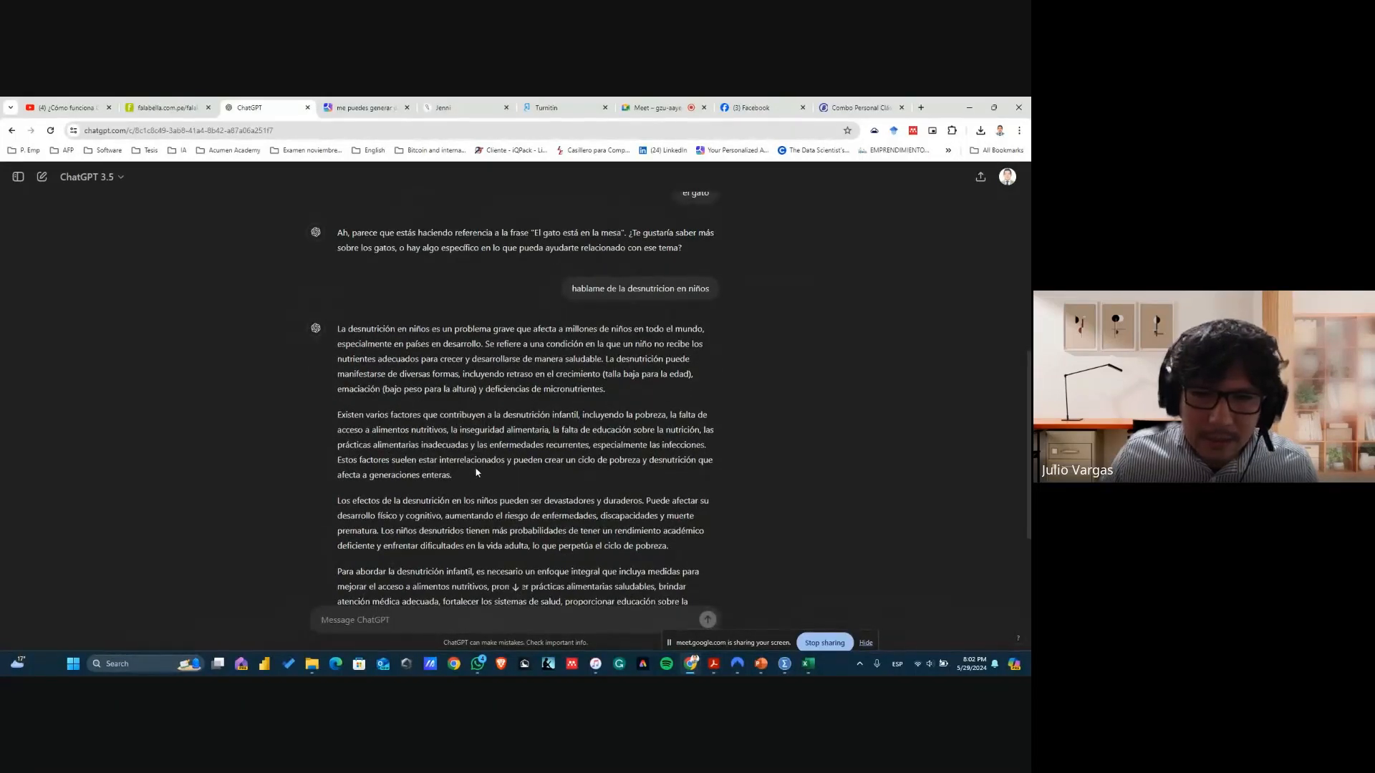
pyautogui.scroll(-3, 474, 471)
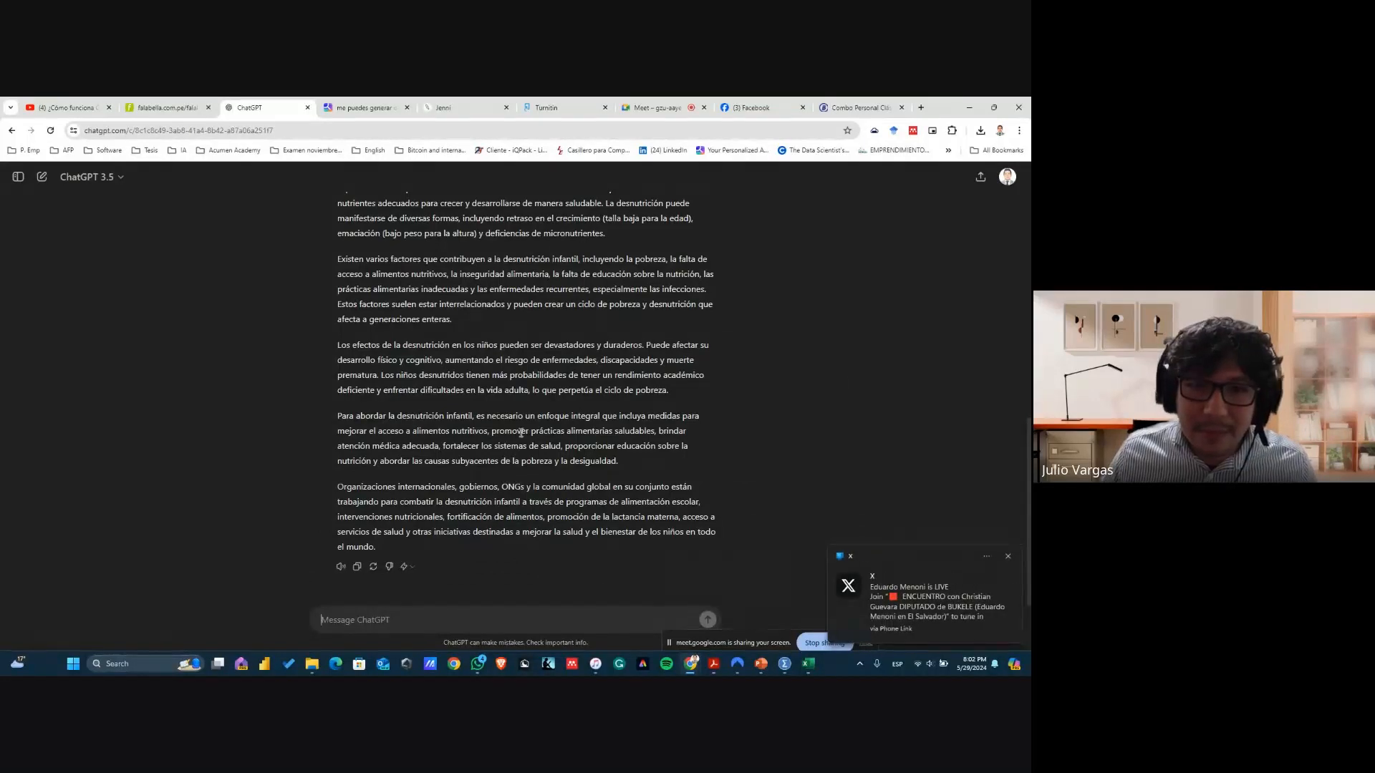
pyautogui.scroll(3, 508, 429)
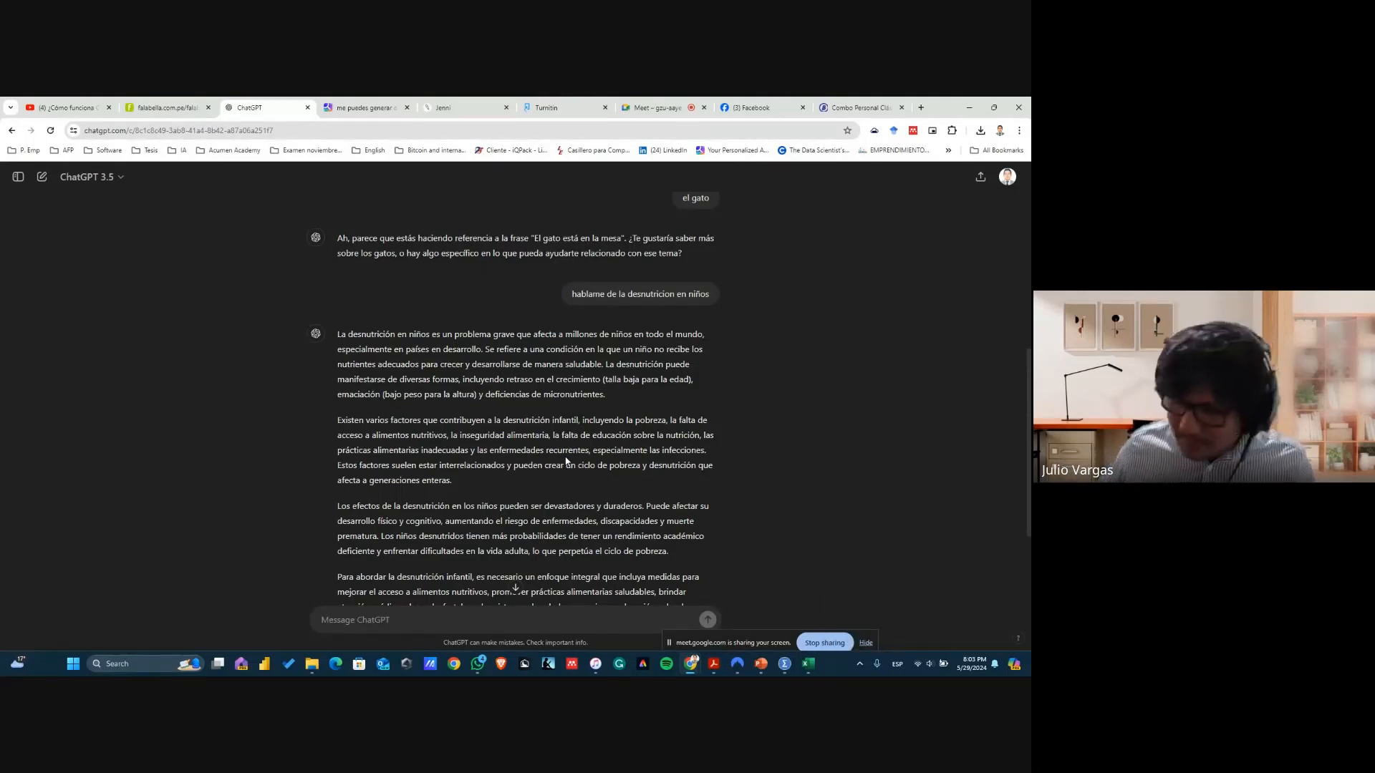
# Return to the PowerPoint presentation and start the slide show from slide 20, "Límites y cuidados de la IA"
pyautogui.hotkey('alt', 'Tab')
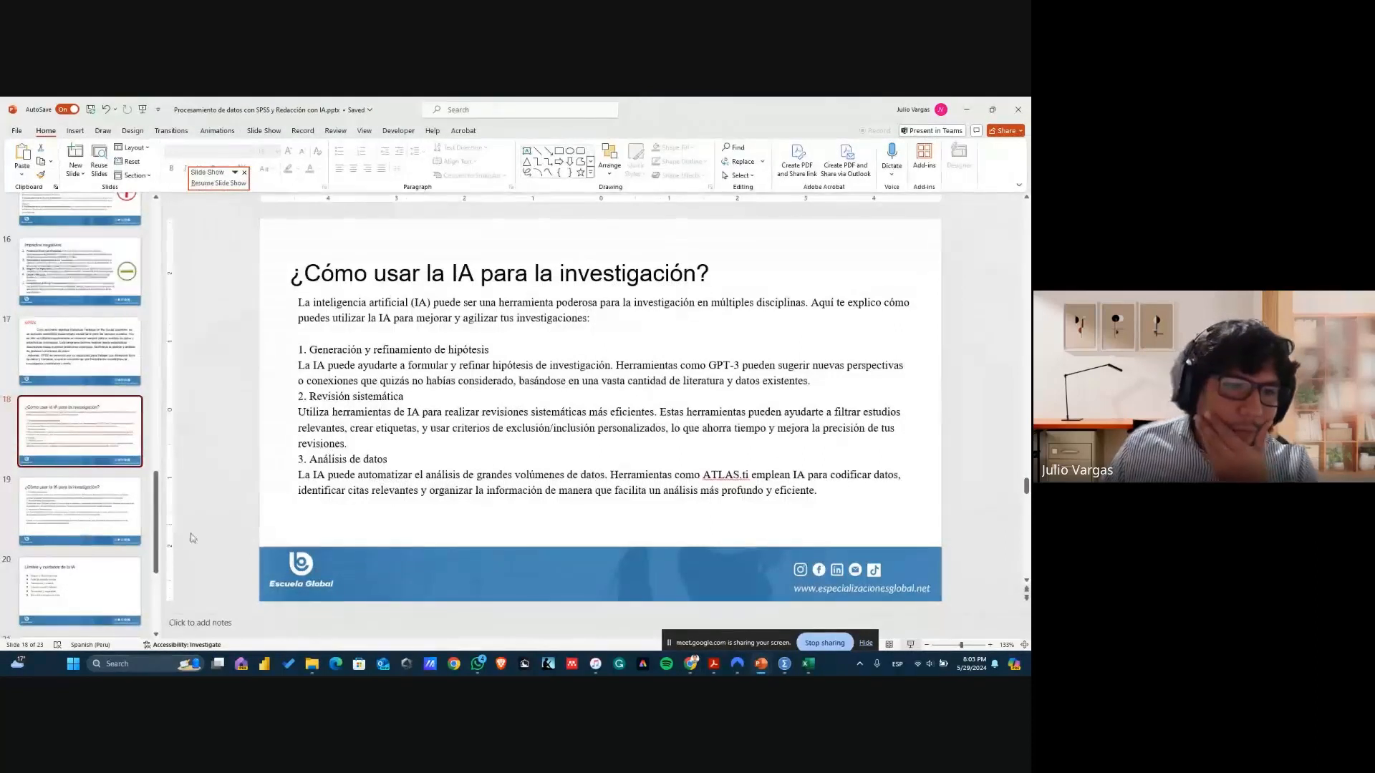
pyautogui.click(132, 594)
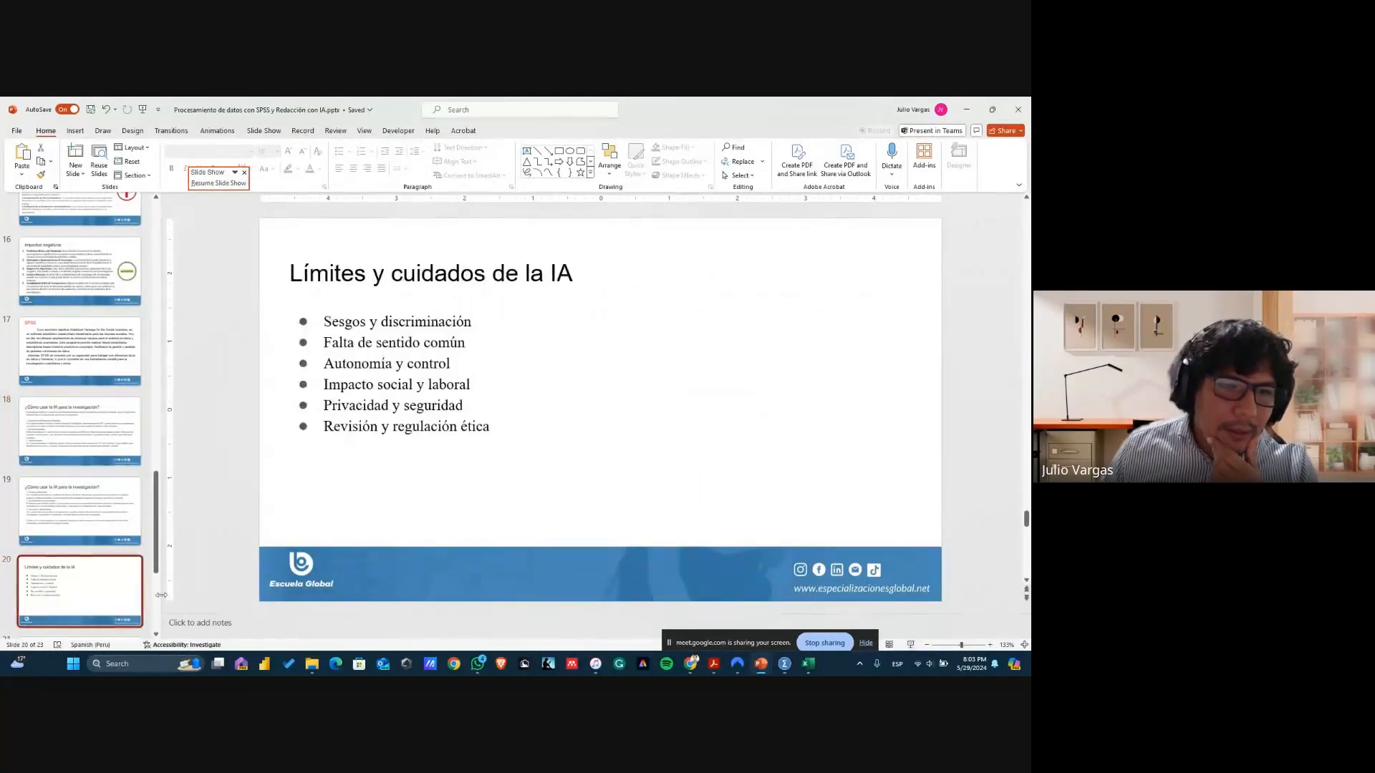
pyautogui.click(910, 645)
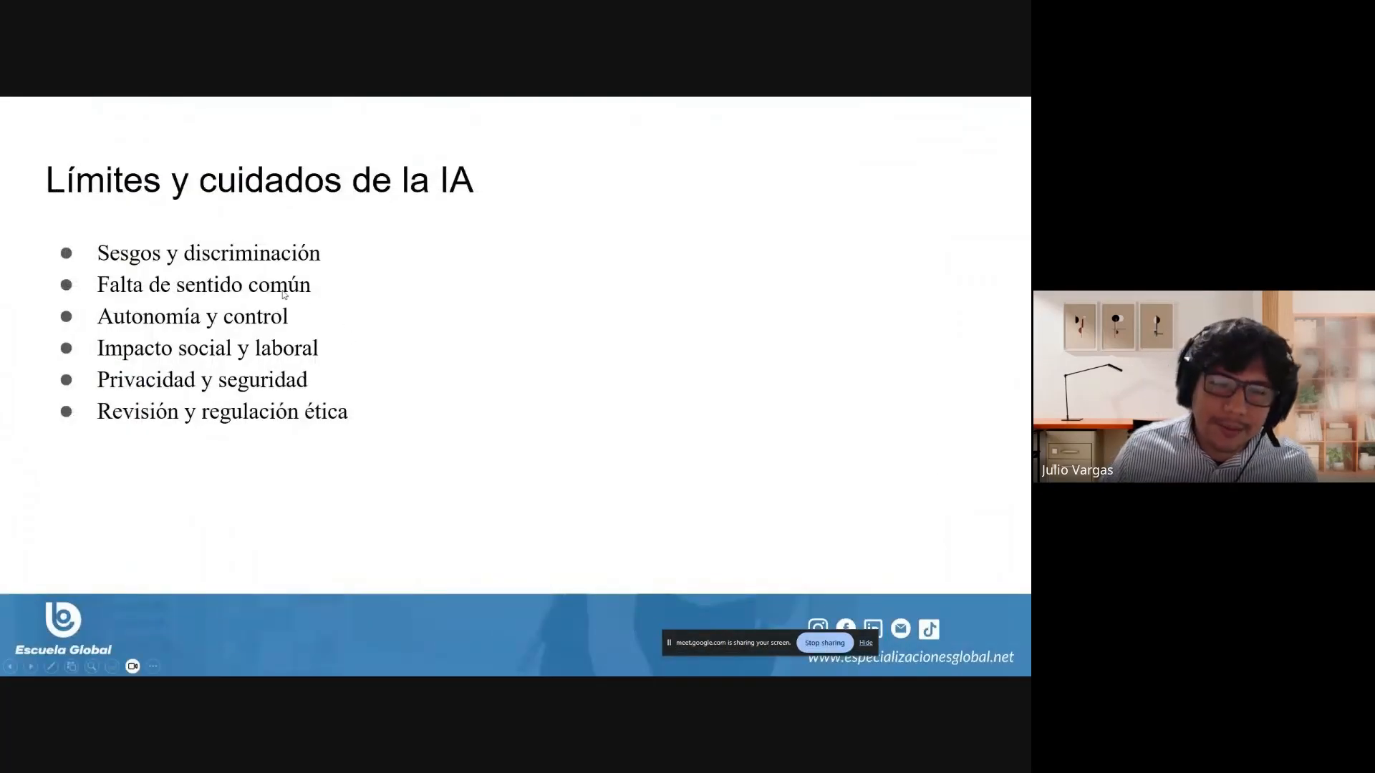